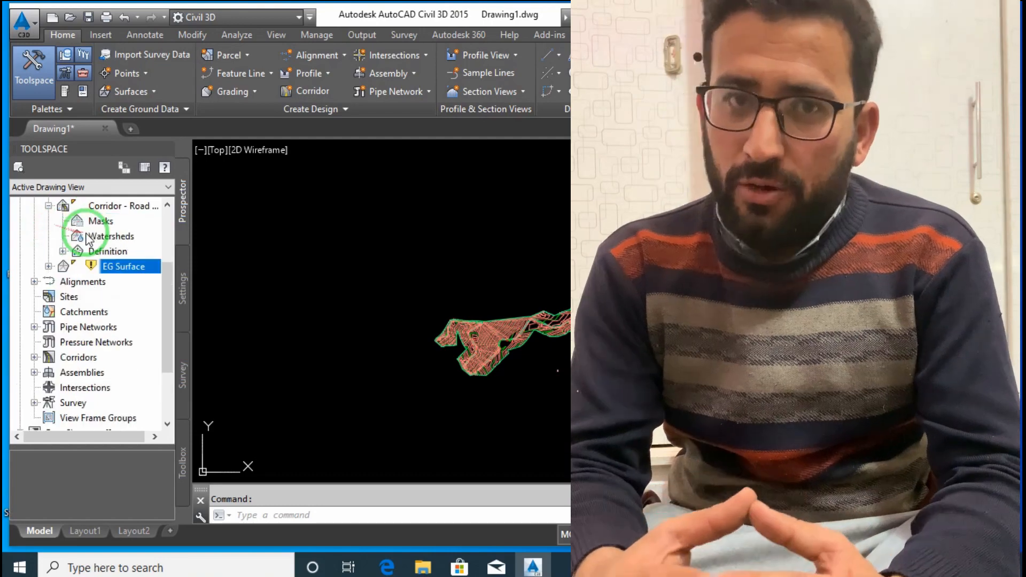
pyautogui.click(50, 251)
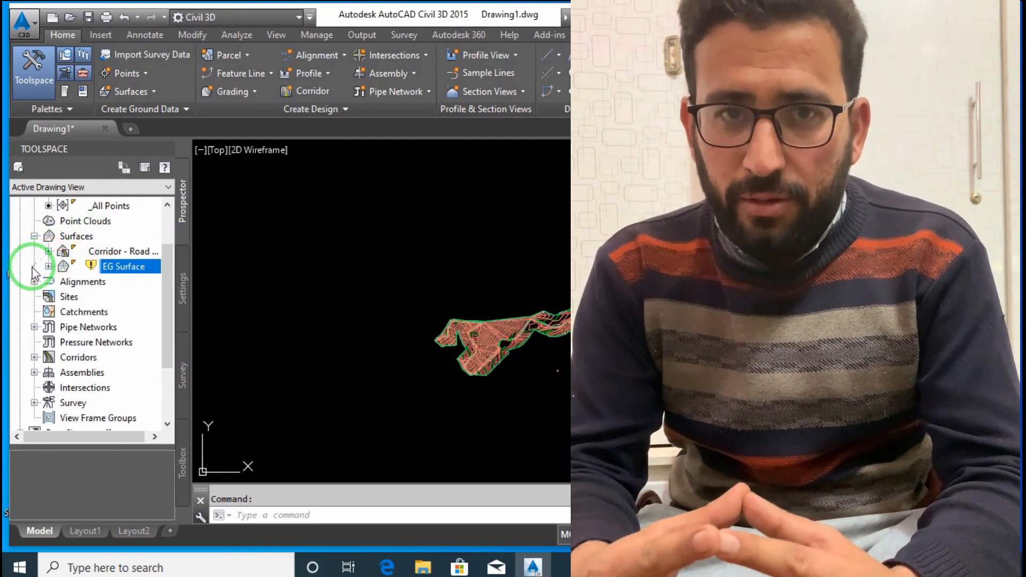
pyautogui.click(47, 235)
pyautogui.click(123, 251)
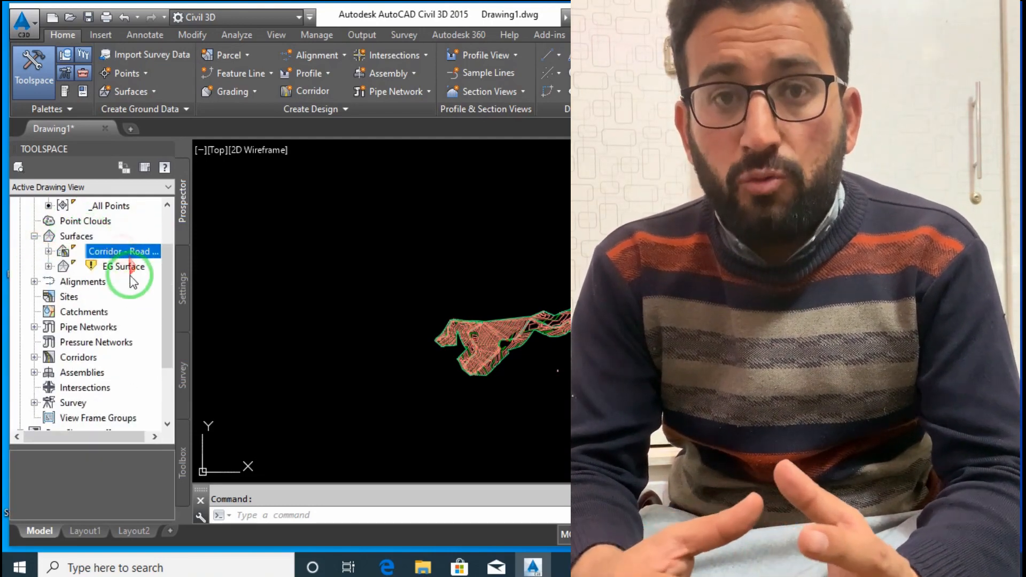
pyautogui.click(339, 286)
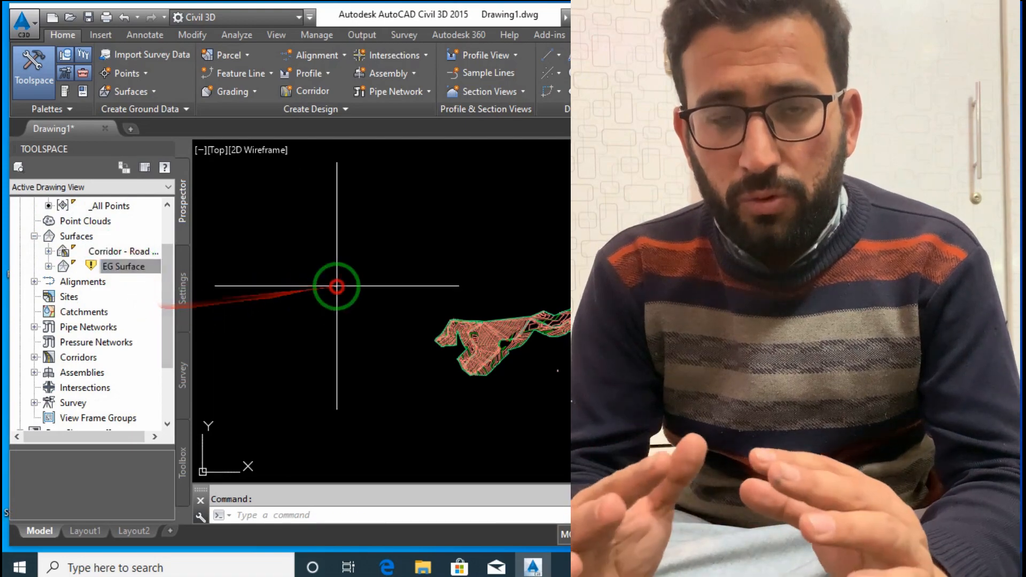
# Create a new TIN surface named Road surface
pyautogui.click(78, 239)
pyautogui.rightClick(78, 239)
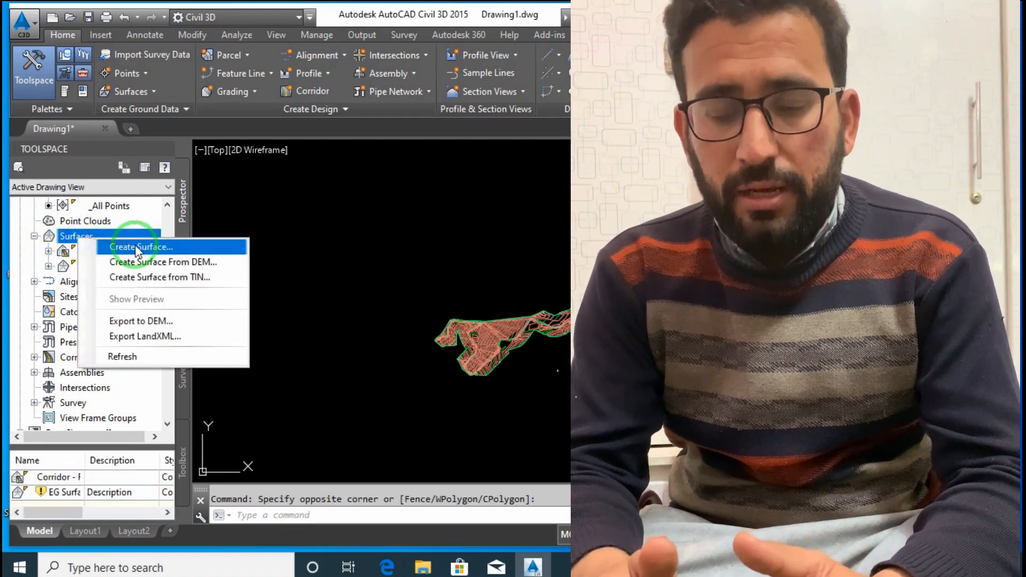
pyautogui.click(141, 245)
pyautogui.click(558, 249)
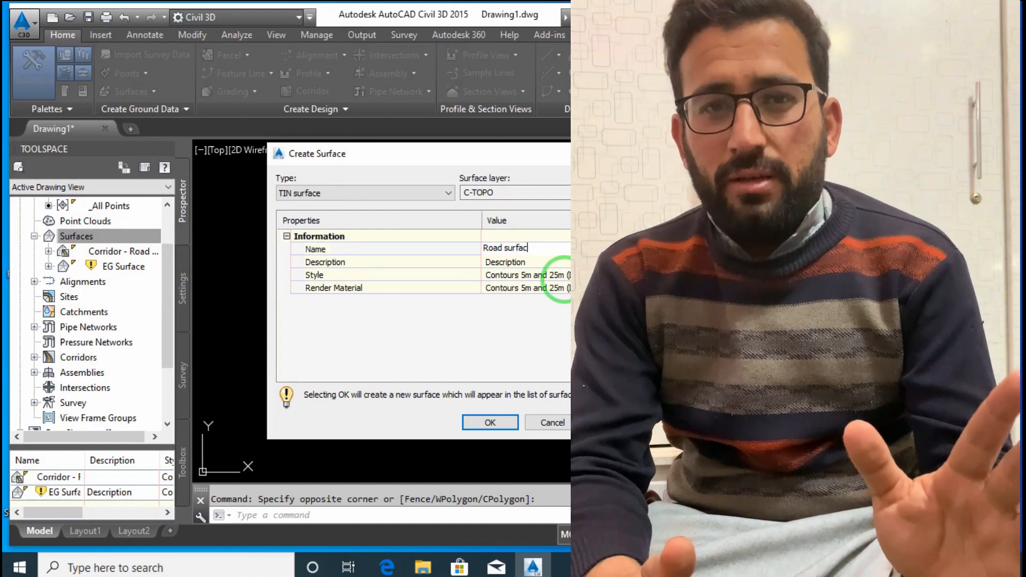
pyautogui.click(490, 422)
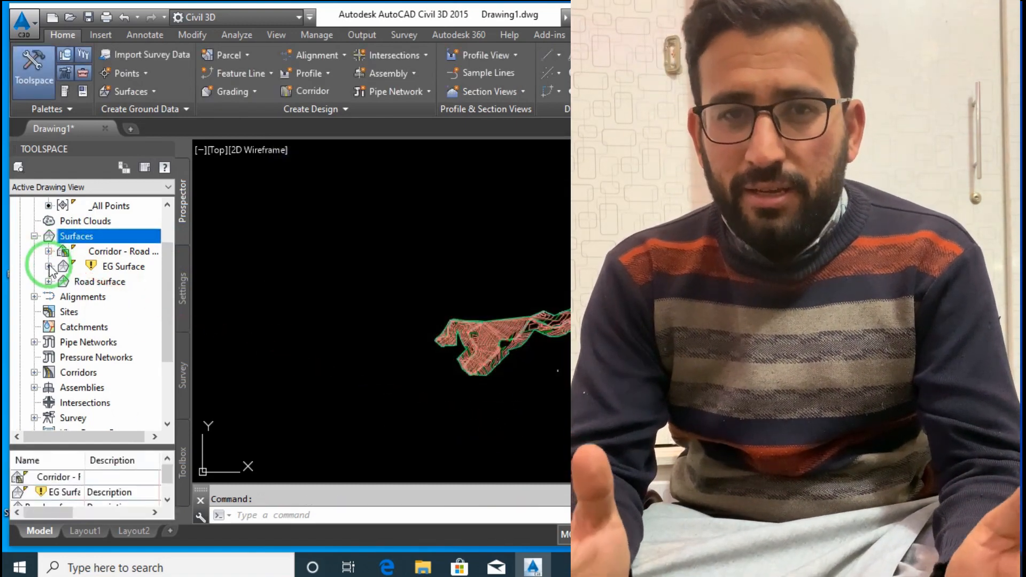
# Paste EG Surface into the Road surface as an edit in its definition
pyautogui.click(49, 282)
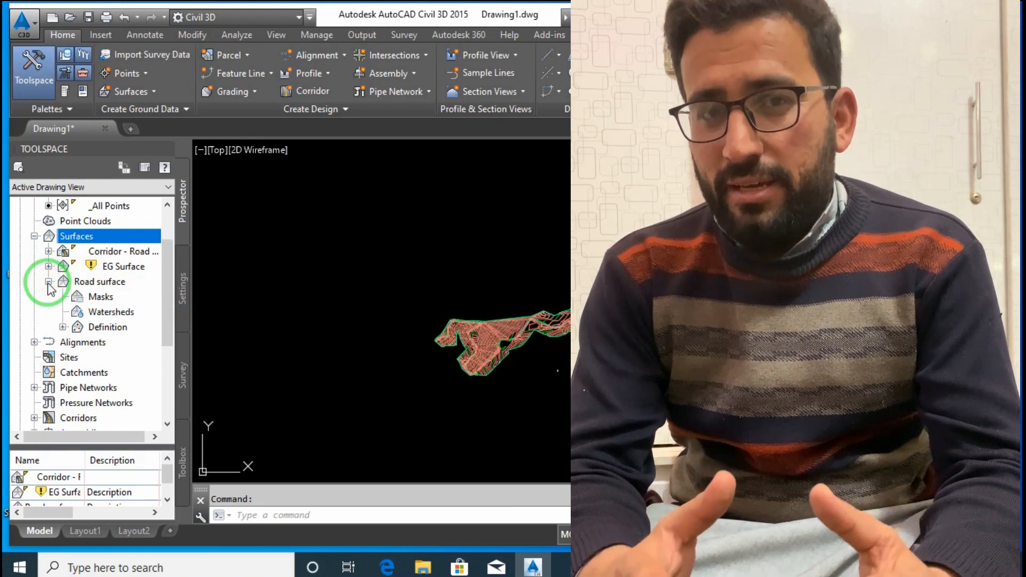
pyautogui.doubleClick(118, 329)
pyautogui.scroll(-1, 117, 328)
pyautogui.click(123, 329)
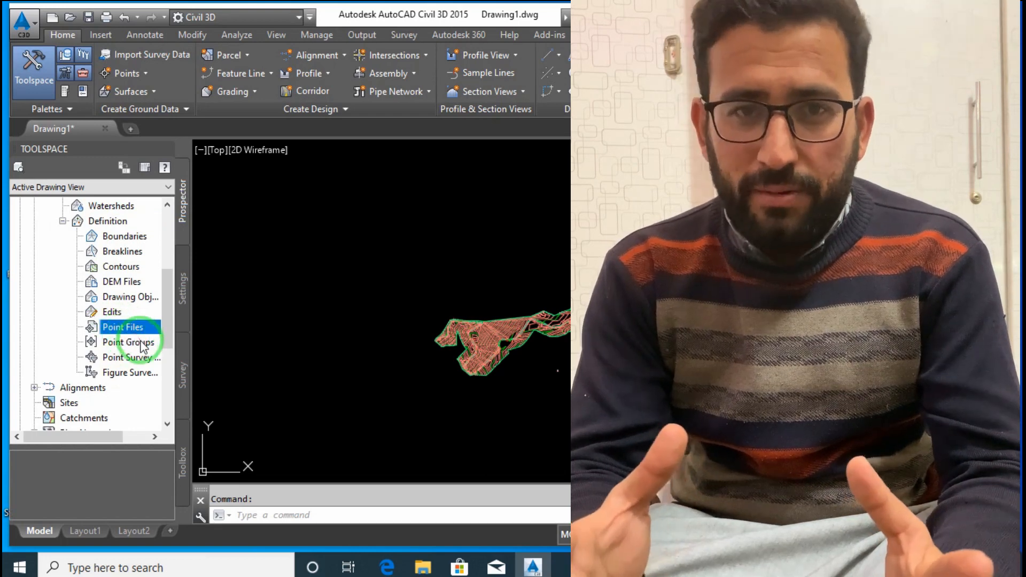
pyautogui.click(131, 343)
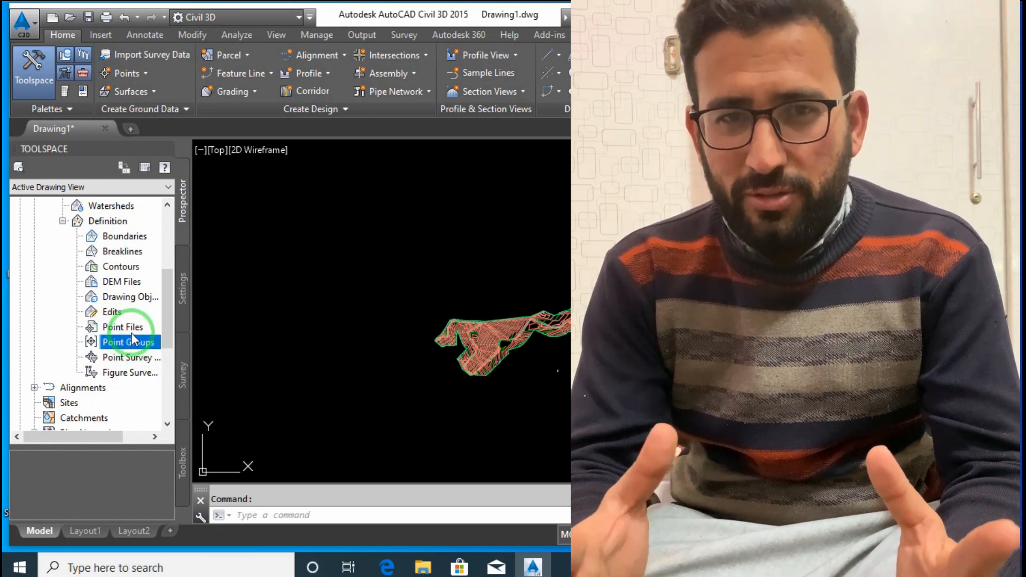
pyautogui.rightClick(131, 331)
pyautogui.click(113, 312)
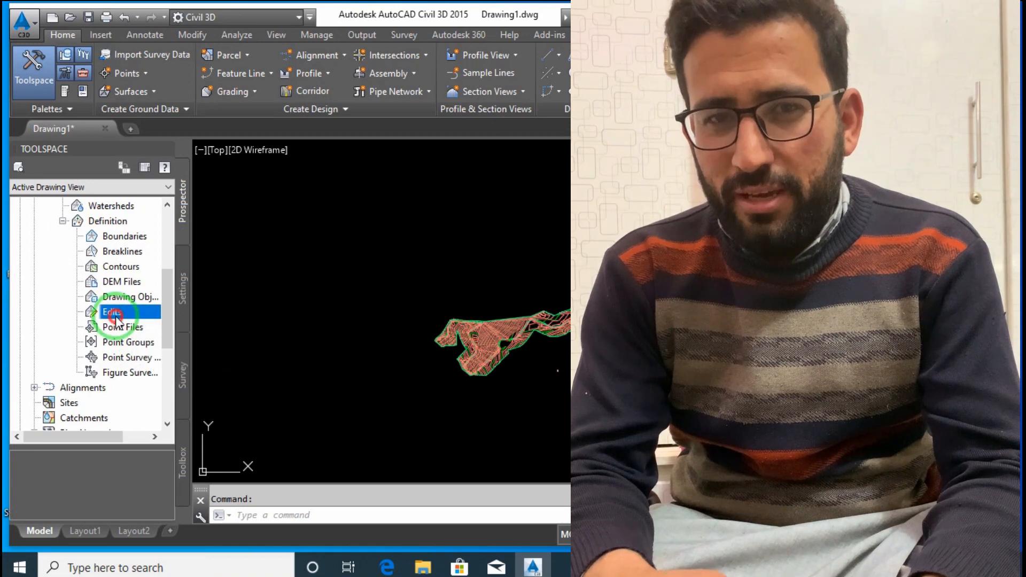
pyautogui.rightClick(114, 313)
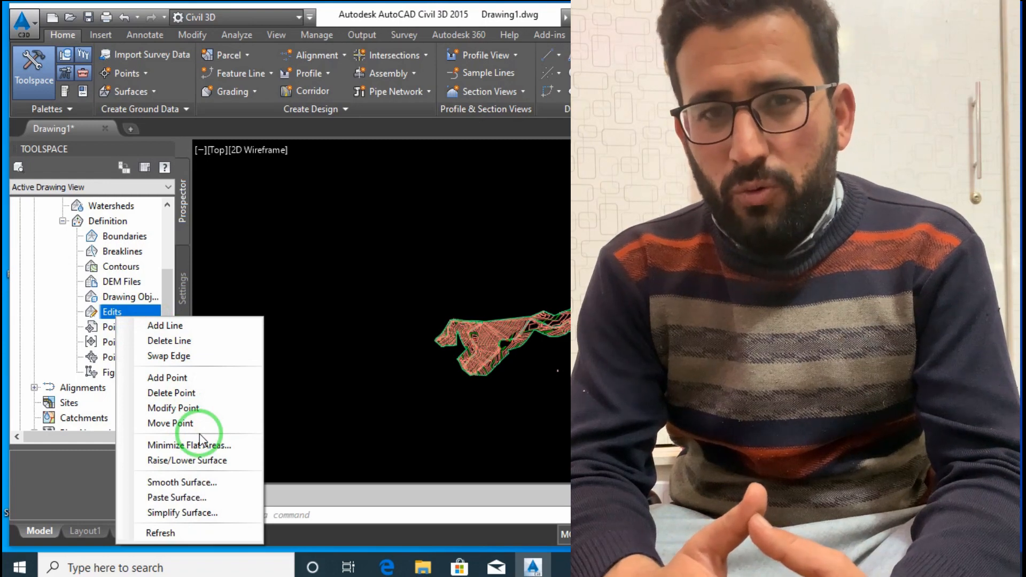
pyautogui.click(110, 316)
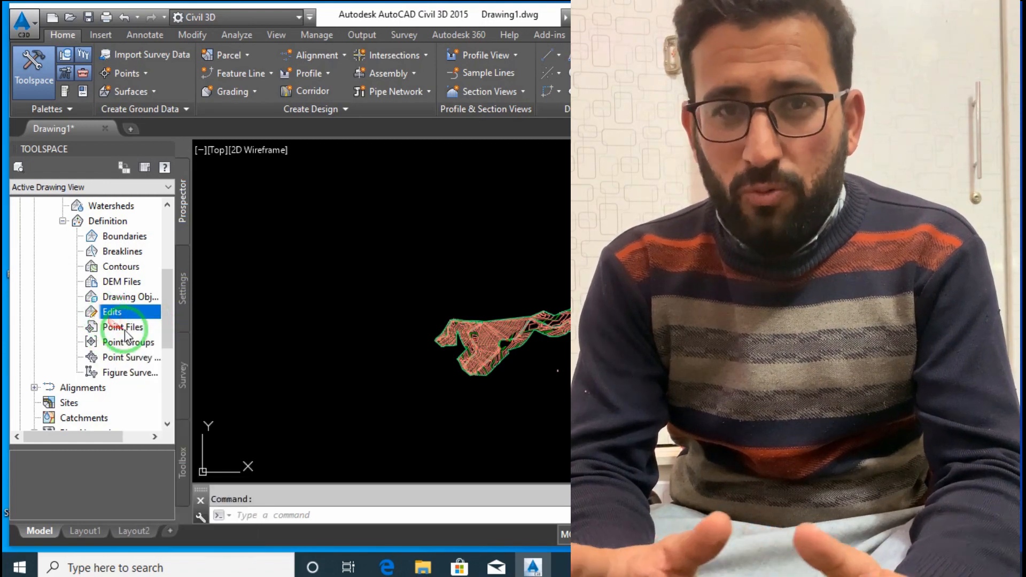
pyautogui.rightClick(134, 312)
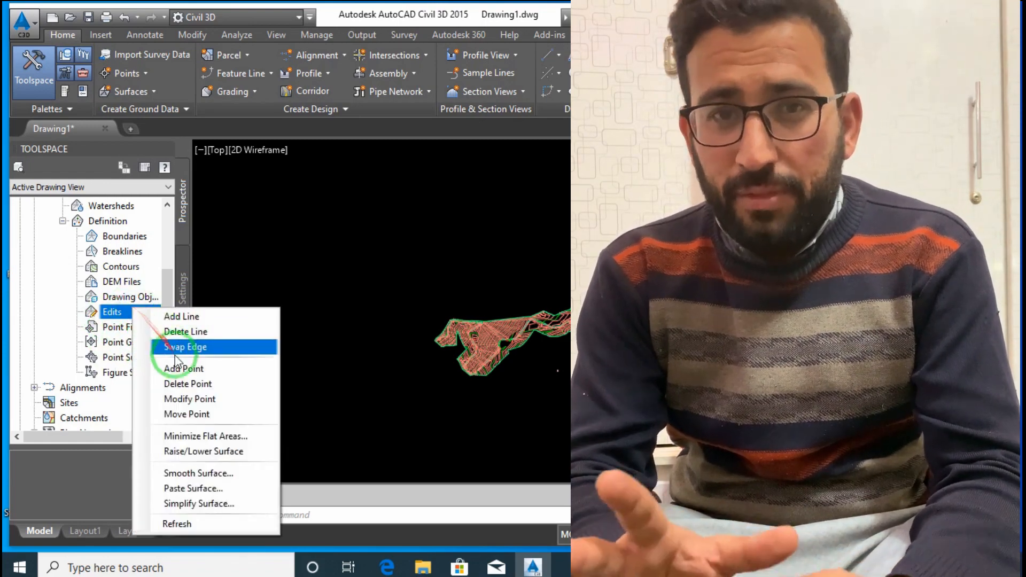
pyautogui.click(230, 488)
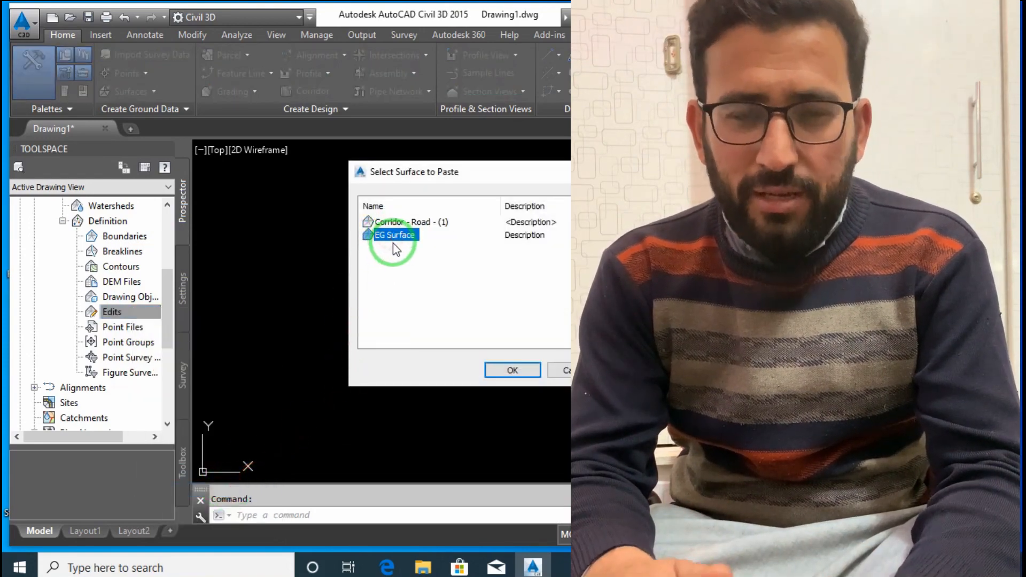
pyautogui.click(527, 371)
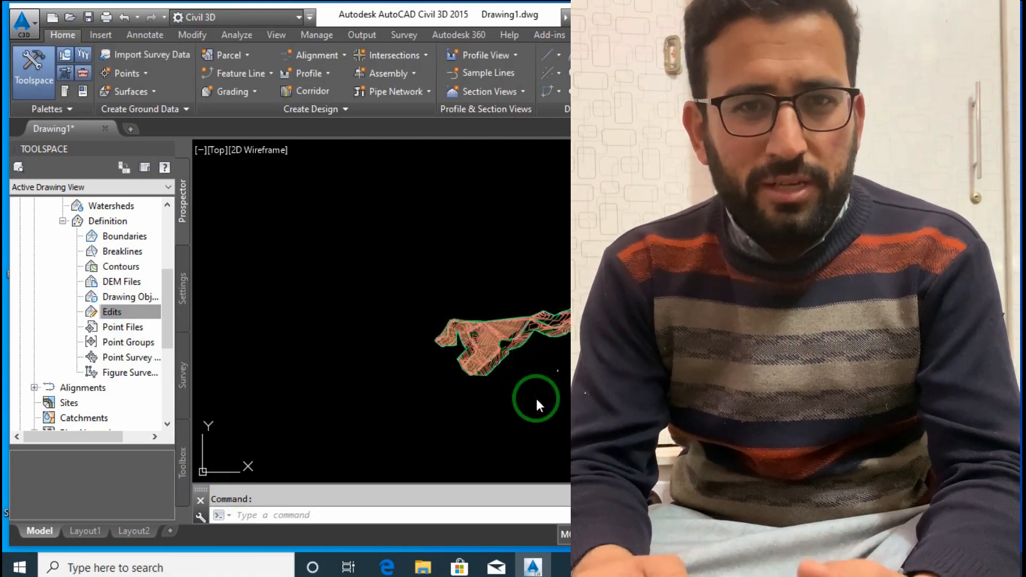
pyautogui.click(534, 404)
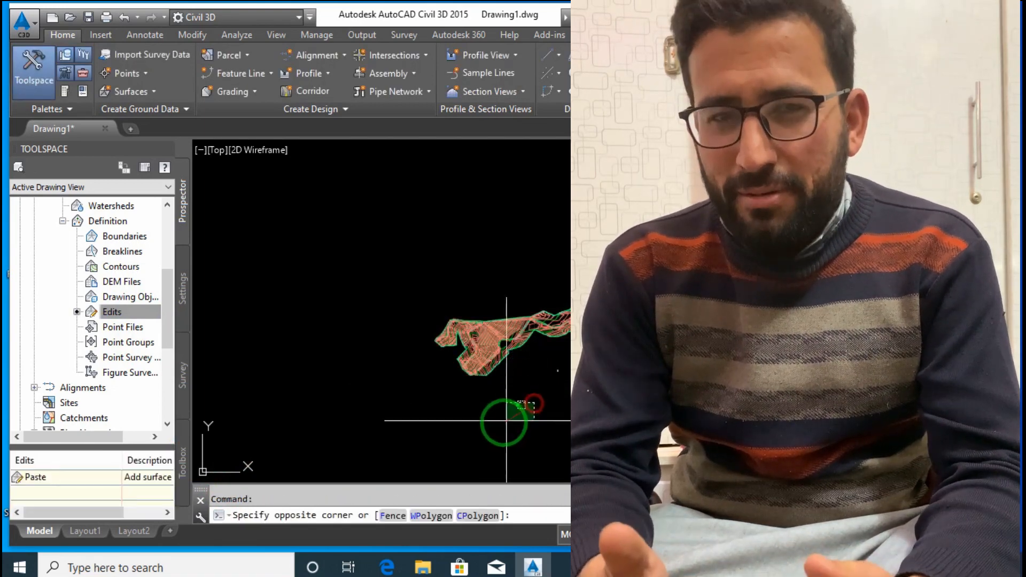
pyautogui.click(505, 422)
pyautogui.scroll(6, 558, 370)
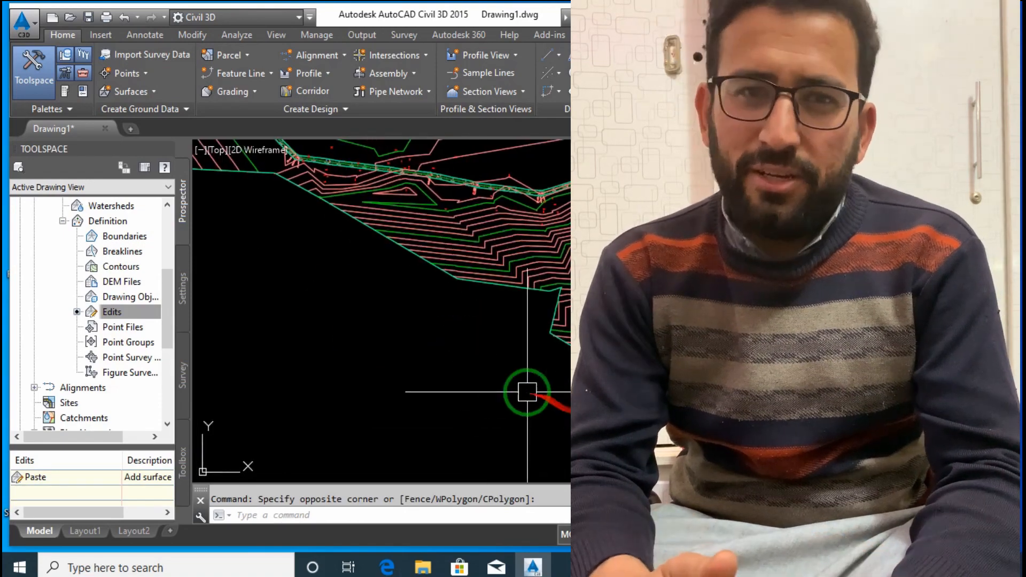
pyautogui.scroll(-6, 530, 390)
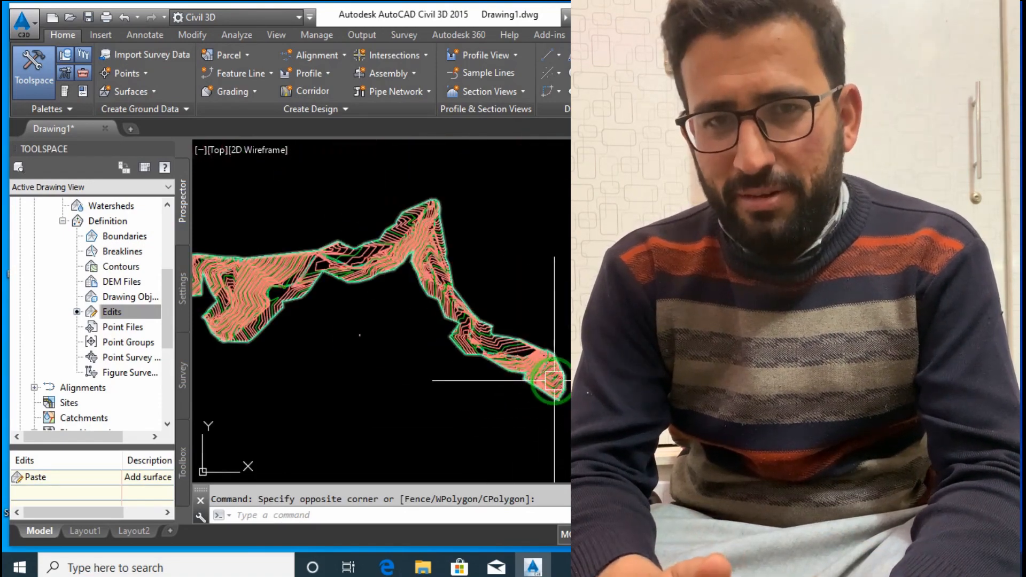
pyautogui.click(534, 266)
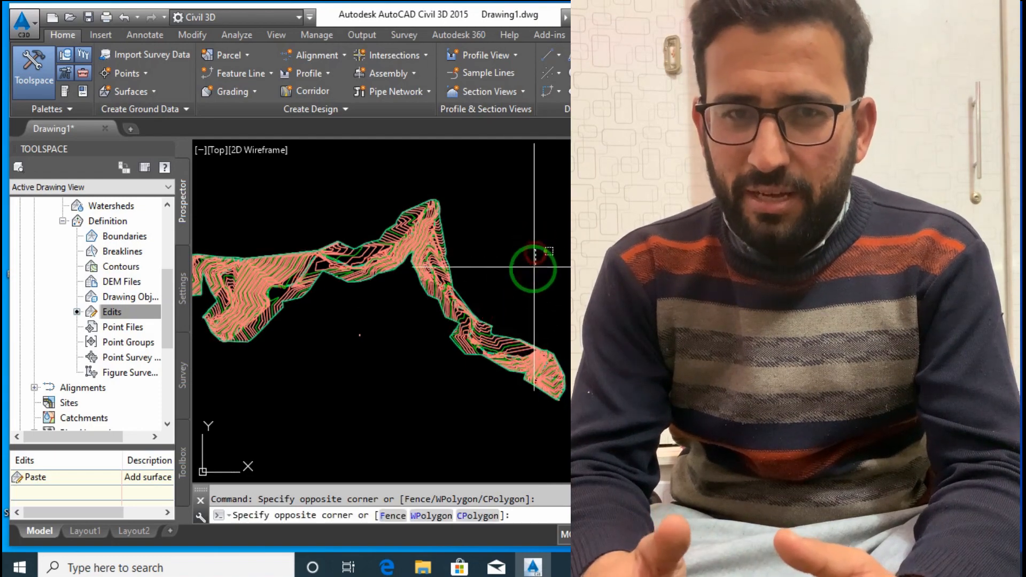
pyautogui.click(523, 172)
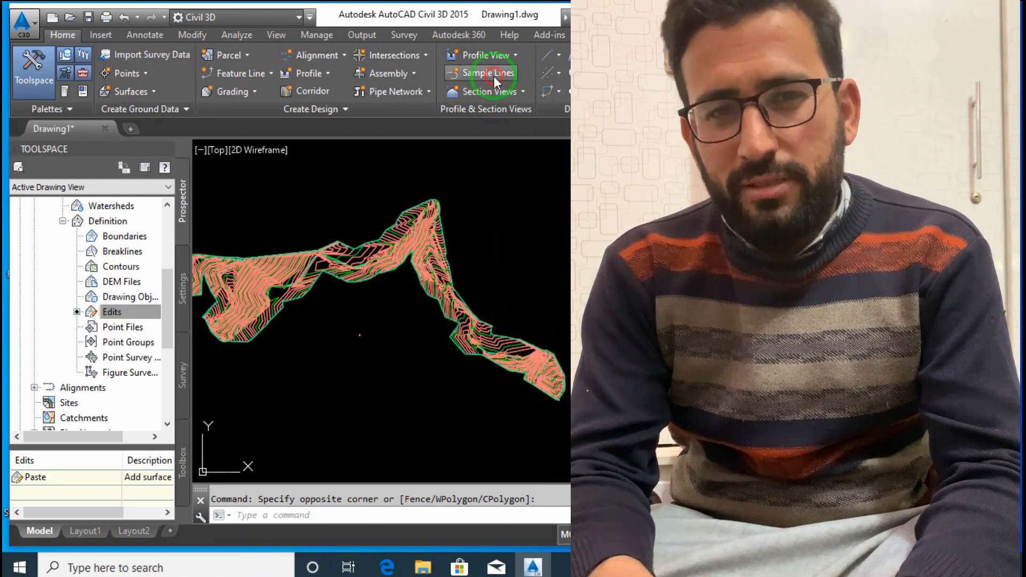
# Start a sample line group on the alignment Alignment -EG road center and enter Sec as its name
pyautogui.click(494, 76)
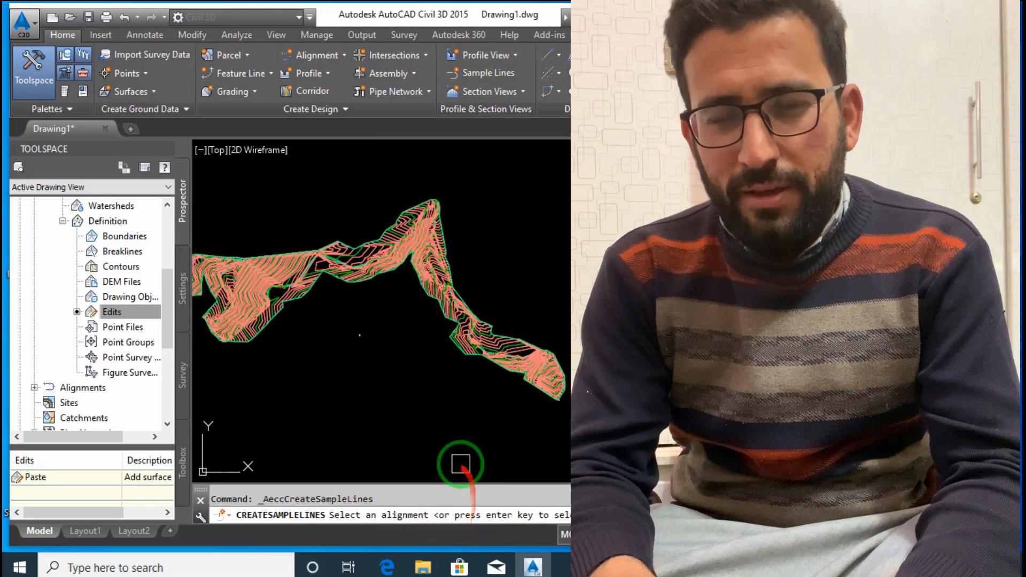
pyautogui.press('Return')
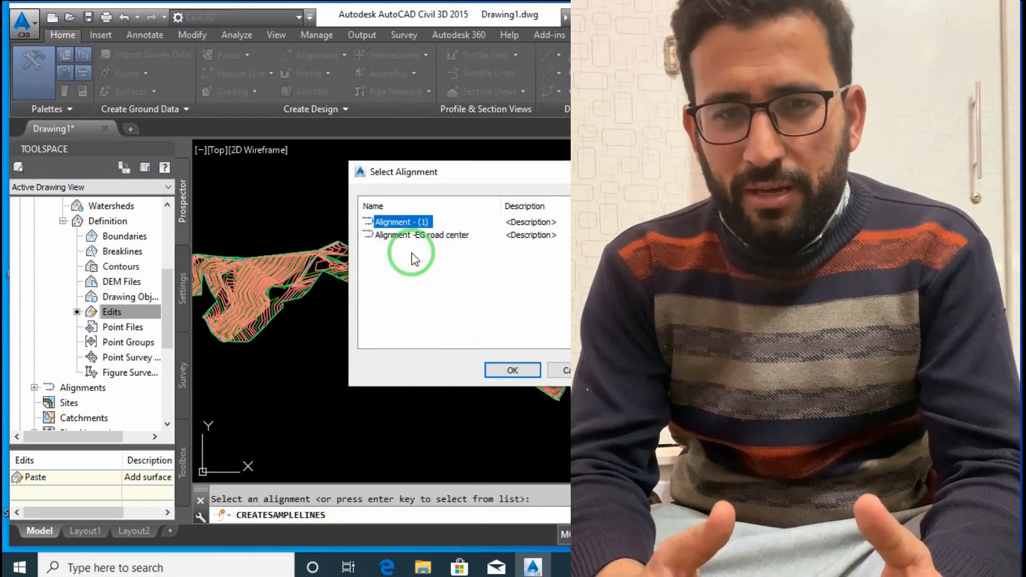
pyautogui.click(394, 236)
pyautogui.click(512, 369)
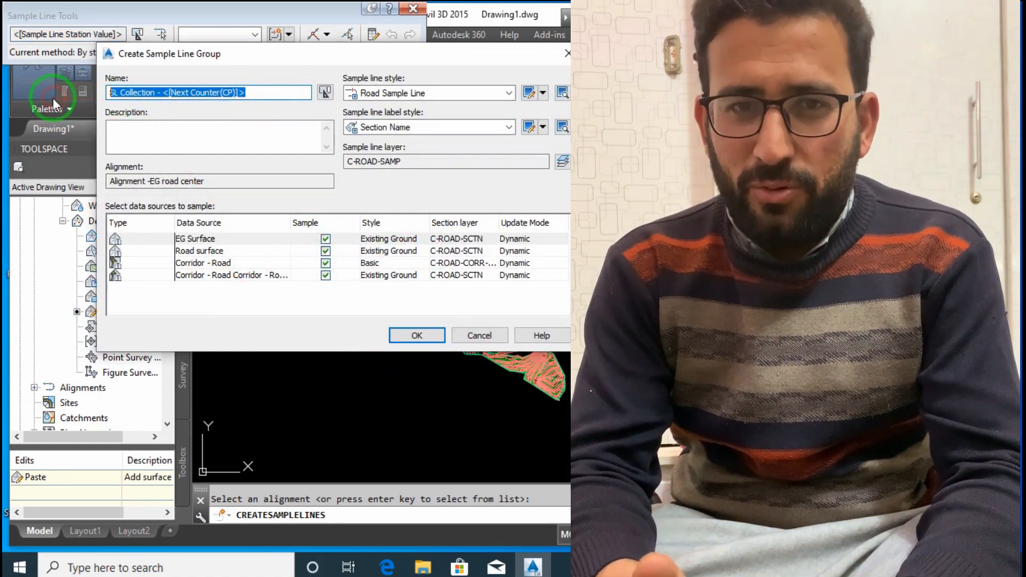
pyautogui.write('Sec')
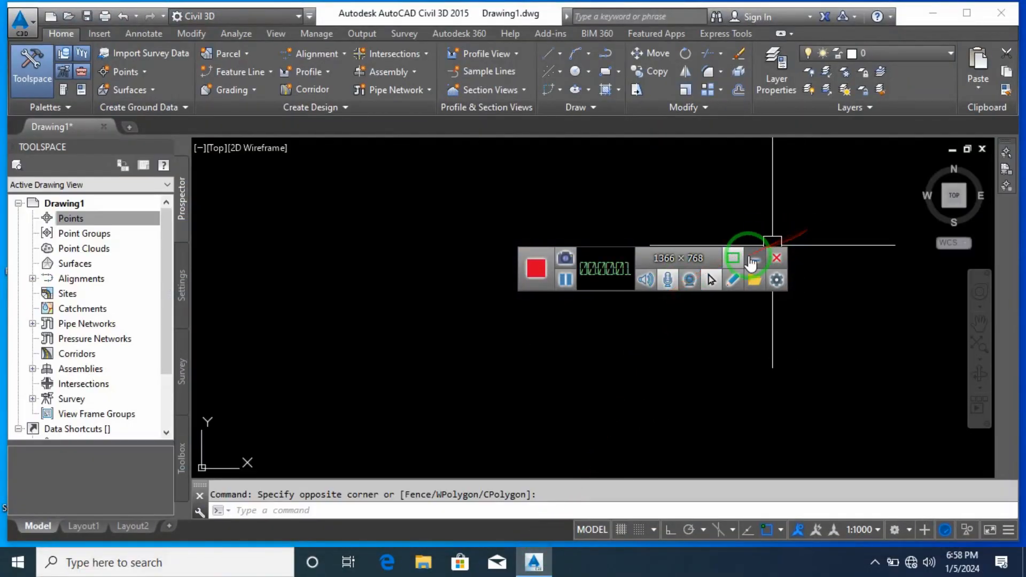
# Start a point import and set the point file format to PENZD (comma delimited)
pyautogui.click(754, 262)
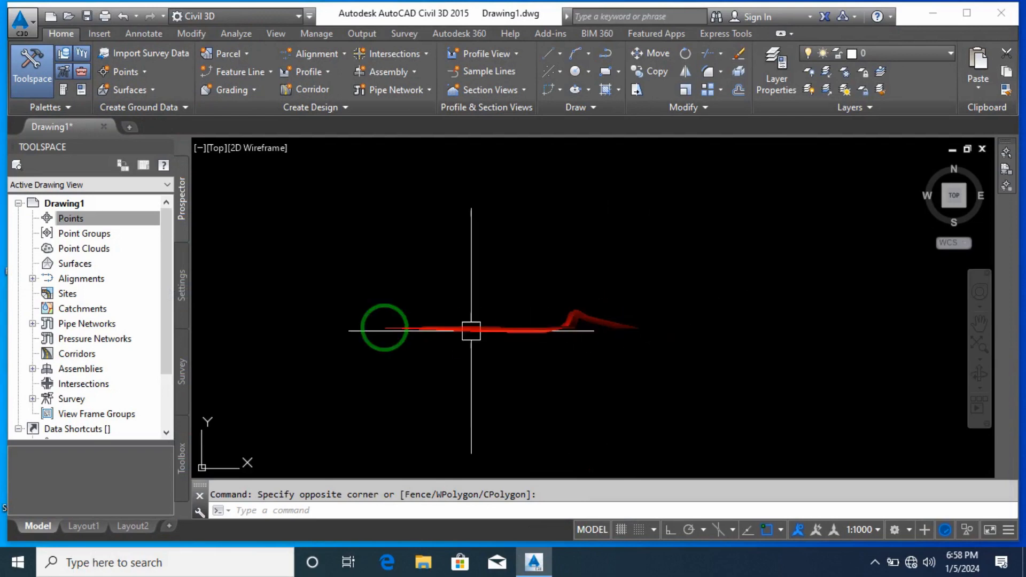
pyautogui.rightClick(67, 219)
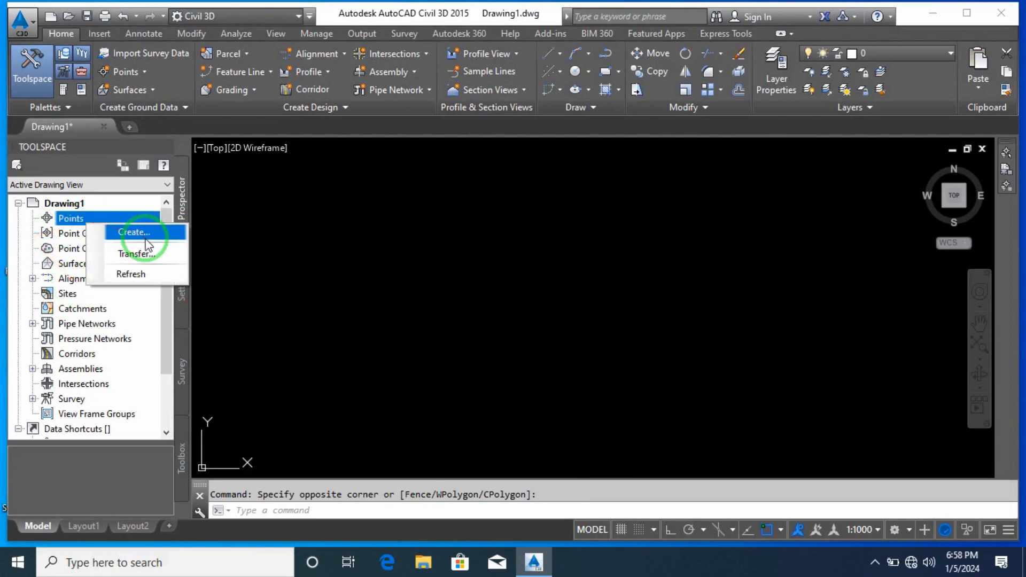
pyautogui.click(146, 237)
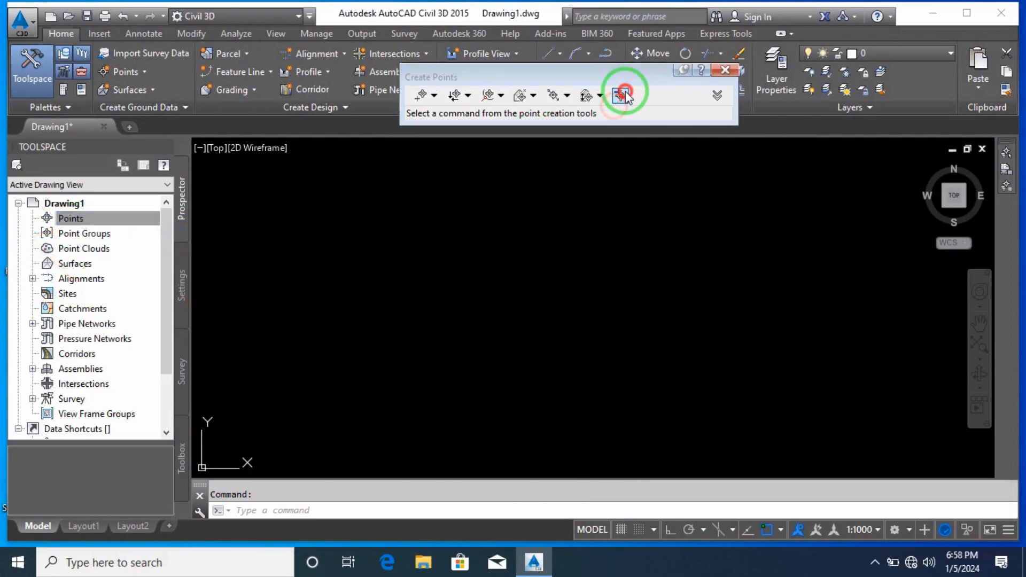
pyautogui.click(621, 95)
pyautogui.click(415, 197)
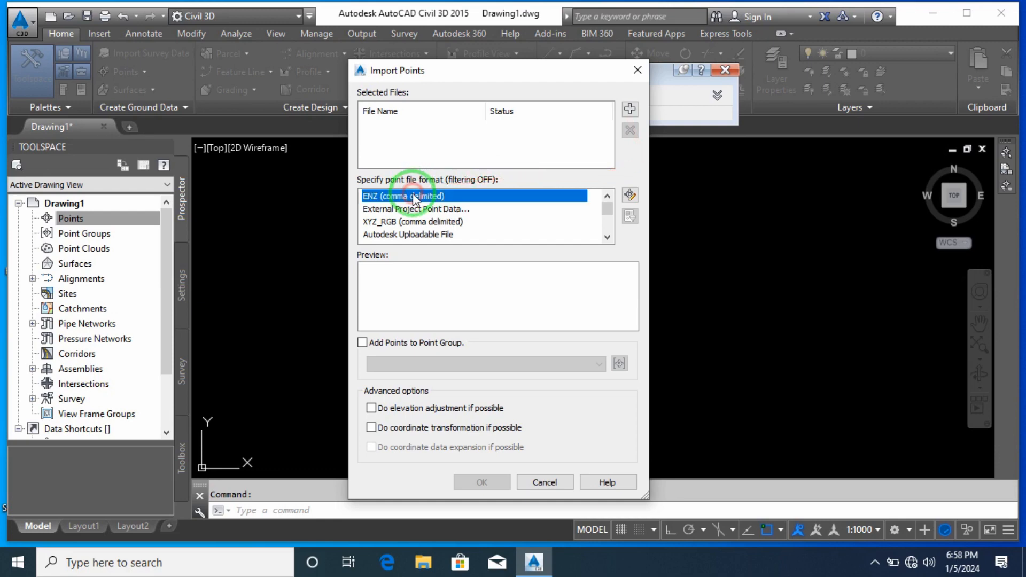
pyautogui.scroll(-2, 484, 203)
pyautogui.click(485, 197)
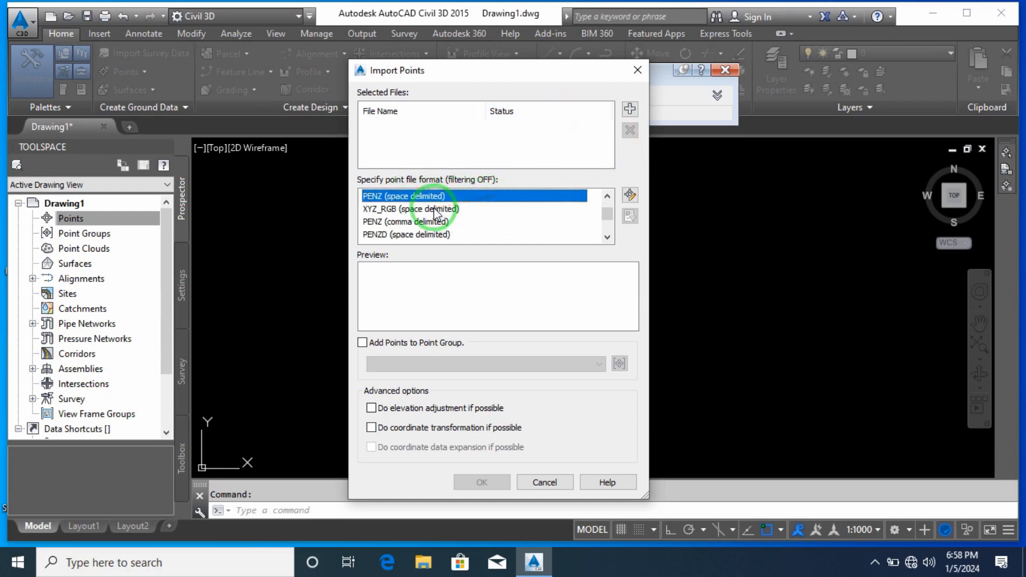
pyautogui.click(435, 235)
pyautogui.scroll(-1, 439, 228)
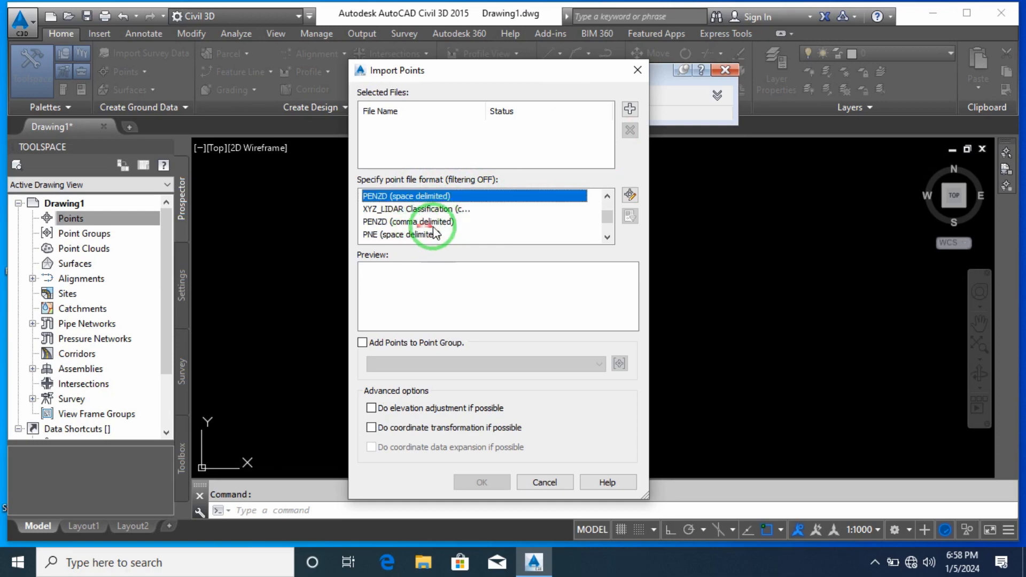
pyautogui.click(430, 222)
# Add the Road Total station data text file from the Land Survey Class folder, check its preview and import the points
pyautogui.click(630, 109)
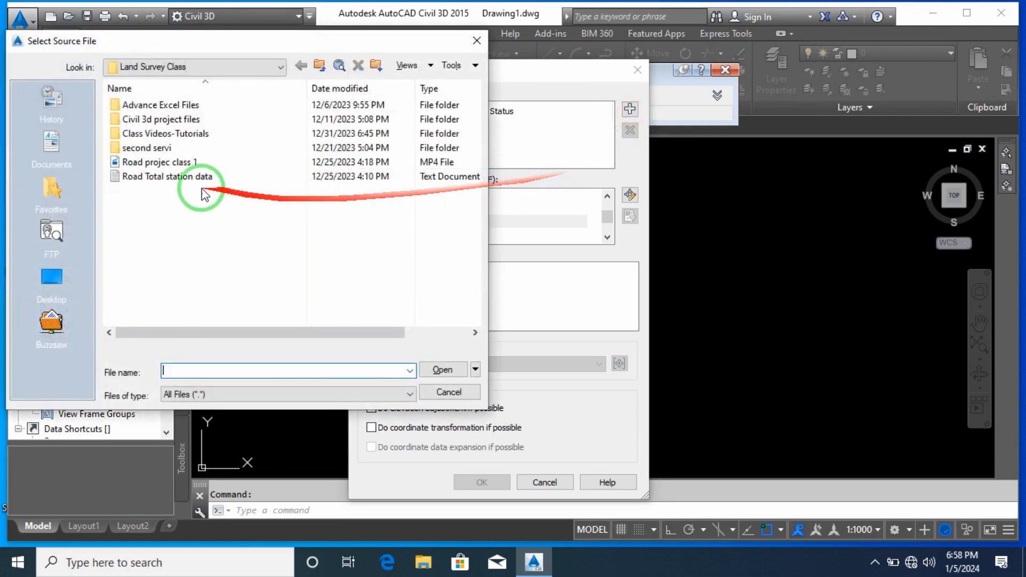
pyautogui.click(161, 68)
pyautogui.click(161, 67)
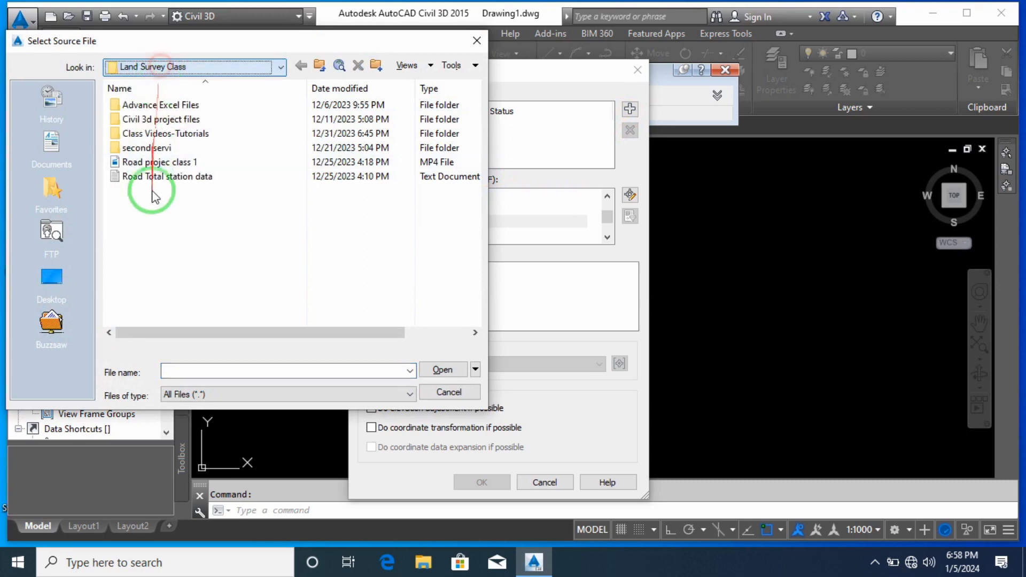
pyautogui.click(159, 180)
pyautogui.click(442, 369)
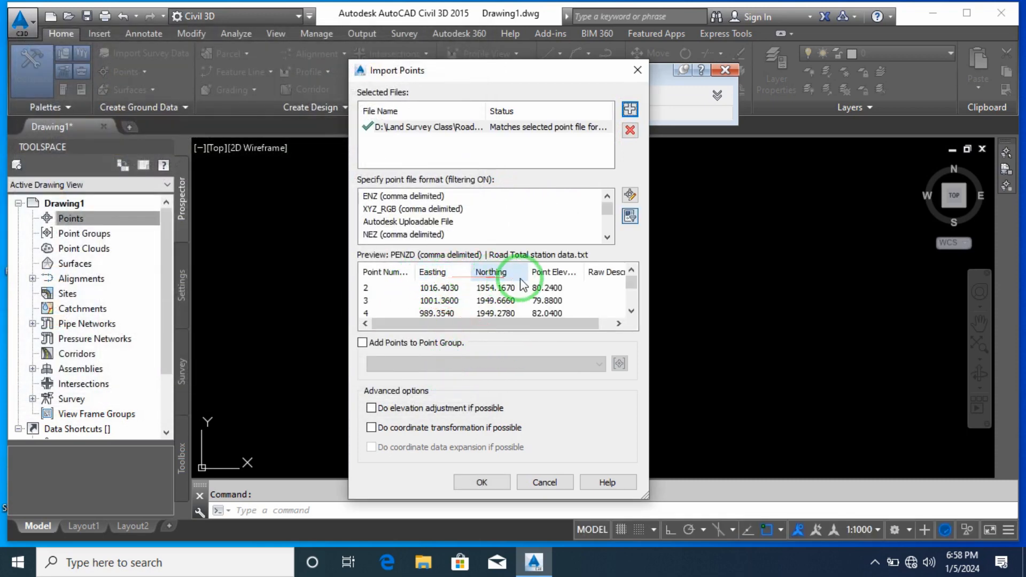
pyautogui.moveTo(557, 326); pyautogui.dragTo(591, 325)
pyautogui.scroll(-2, 604, 298)
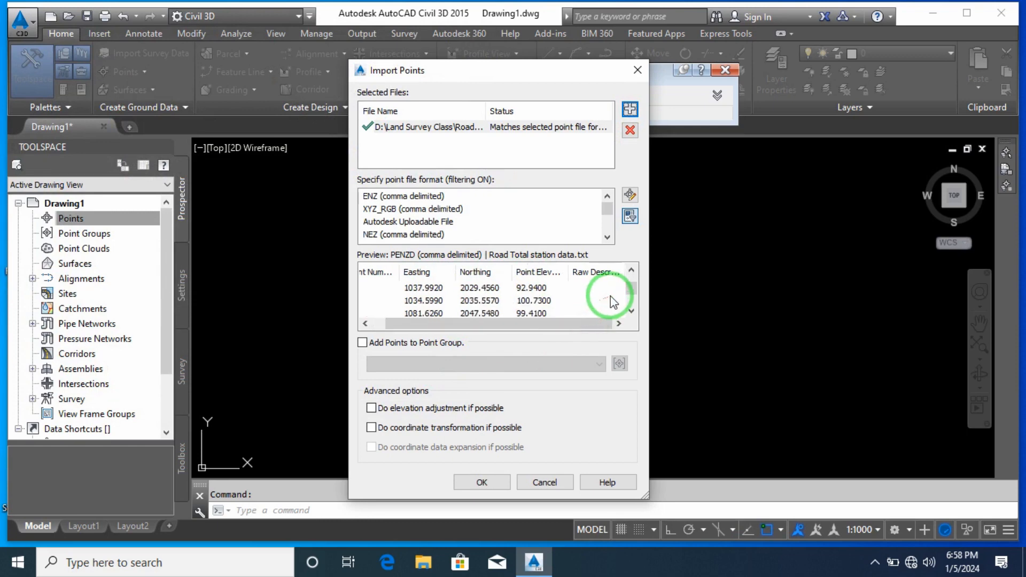
pyautogui.click(482, 482)
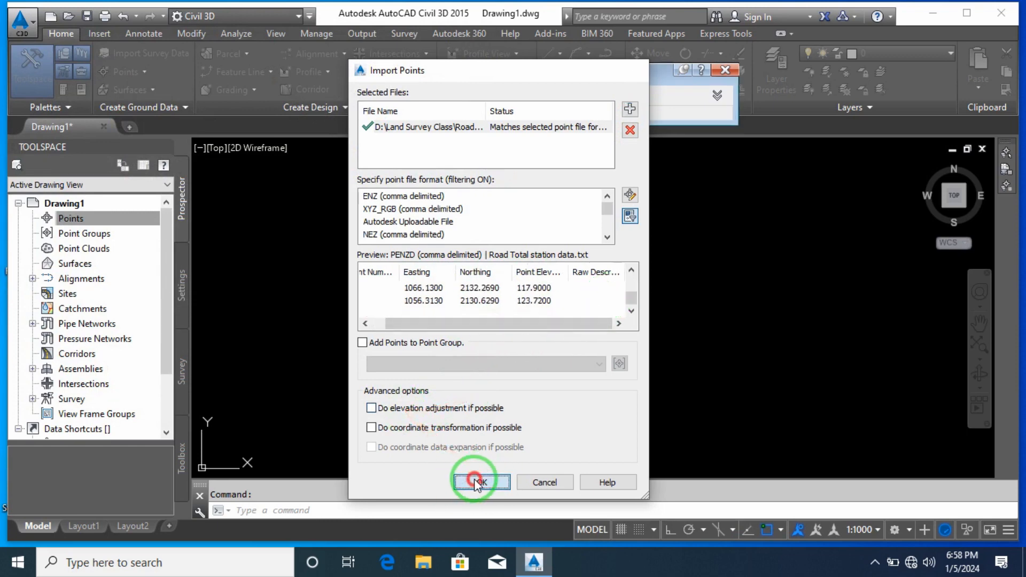
# Inspect the extent of the imported points in the drawing and list the drawing's point groups
pyautogui.click(629, 352)
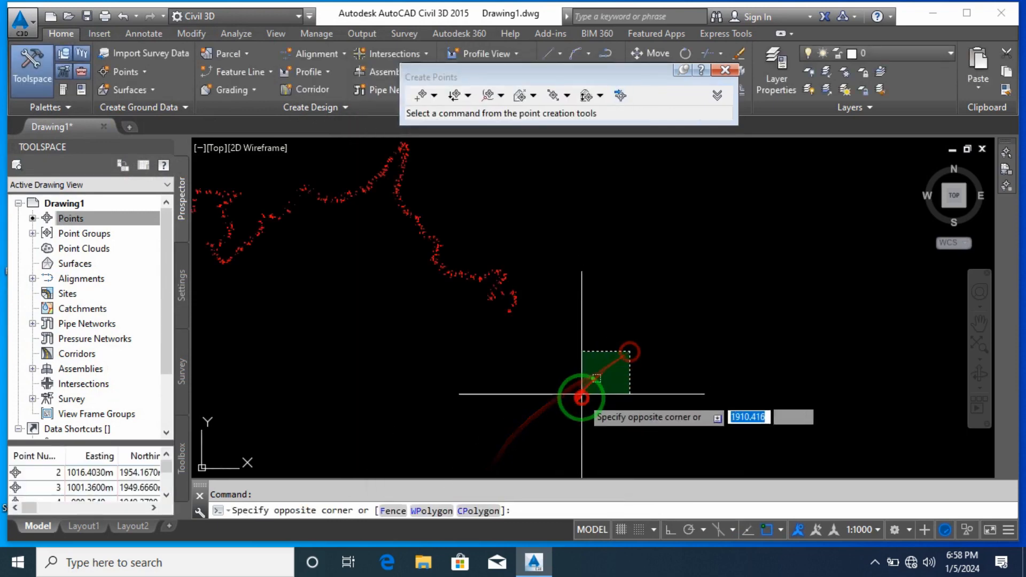
pyautogui.click(582, 396)
pyautogui.moveTo(424, 337); pyautogui.dragTo(608, 376, button='middle')
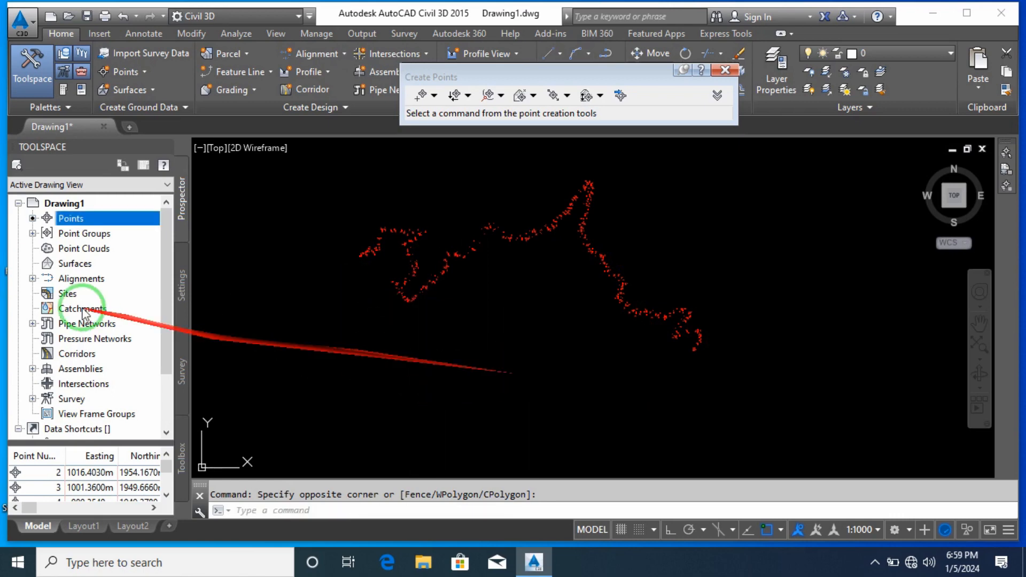
pyautogui.doubleClick(90, 233)
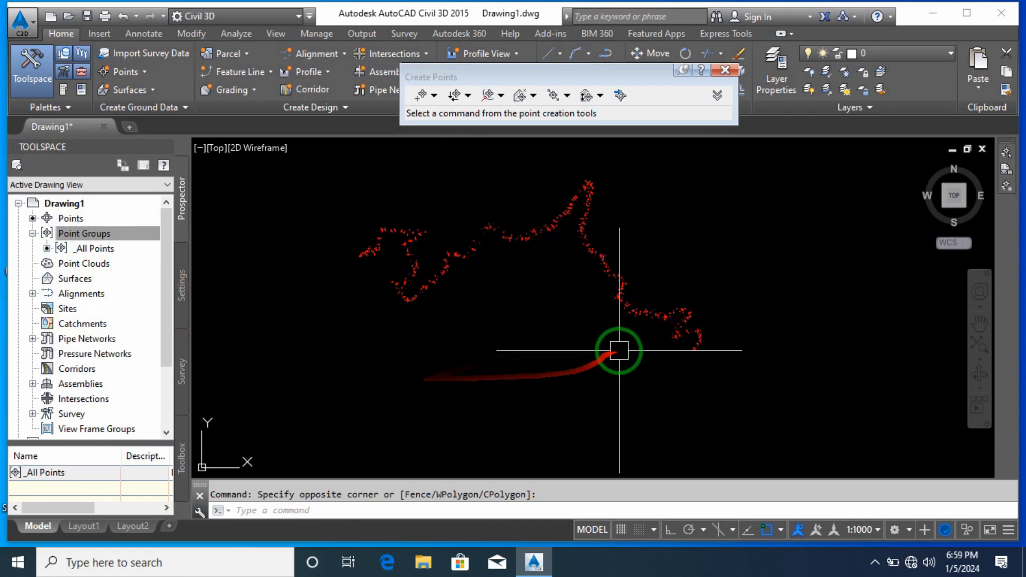
pyautogui.scroll(4, 683, 344)
pyautogui.scroll(-4, 646, 369)
pyautogui.moveTo(505, 358); pyautogui.dragTo(536, 378, button='middle')
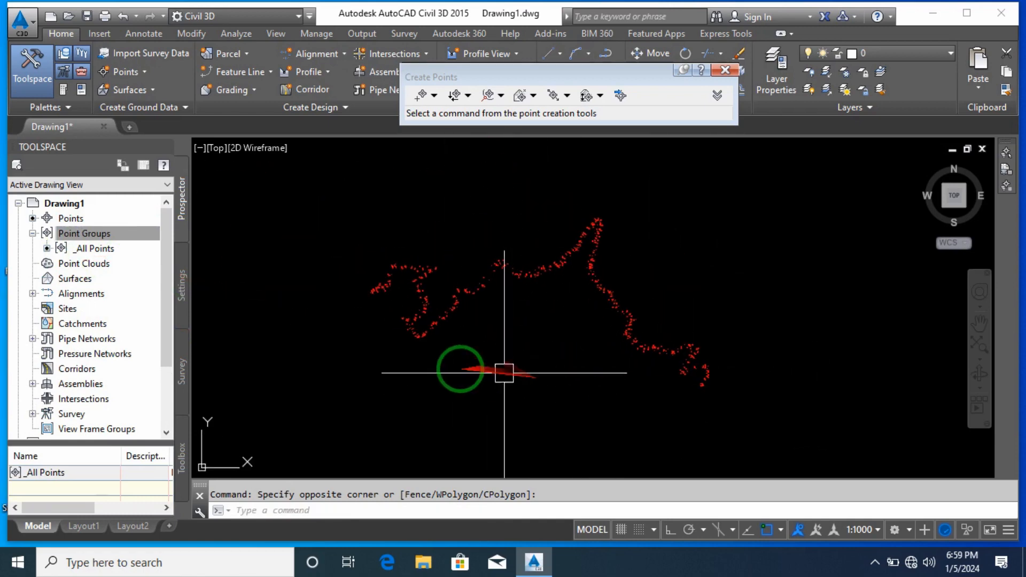
# Start a new point group named Road center and set its point label style to Description Only
pyautogui.click(103, 250)
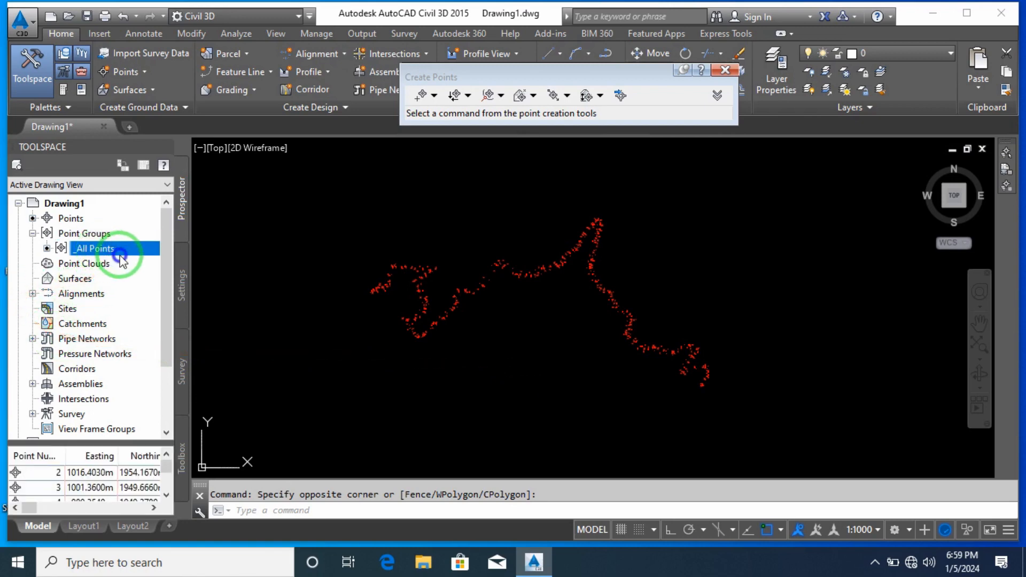
pyautogui.rightClick(122, 261)
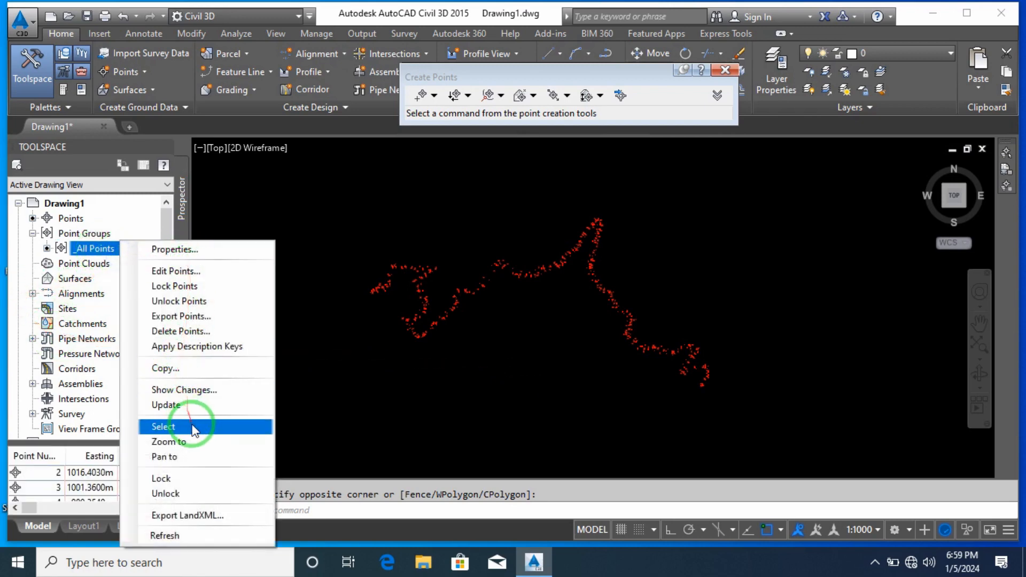
pyautogui.click(90, 233)
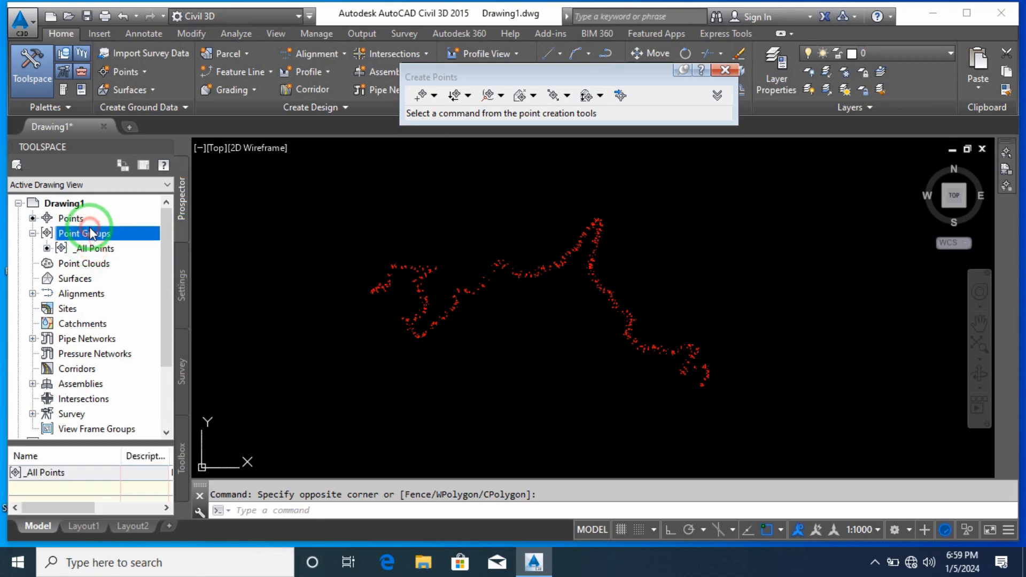
pyautogui.rightClick(86, 235)
pyautogui.click(73, 233)
pyautogui.rightClick(97, 231)
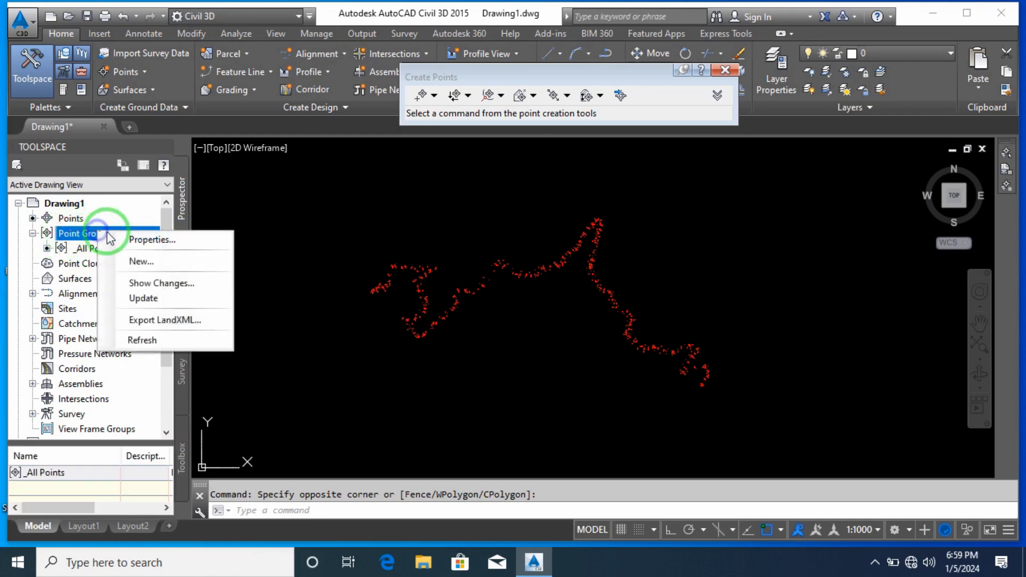
pyautogui.click(153, 260)
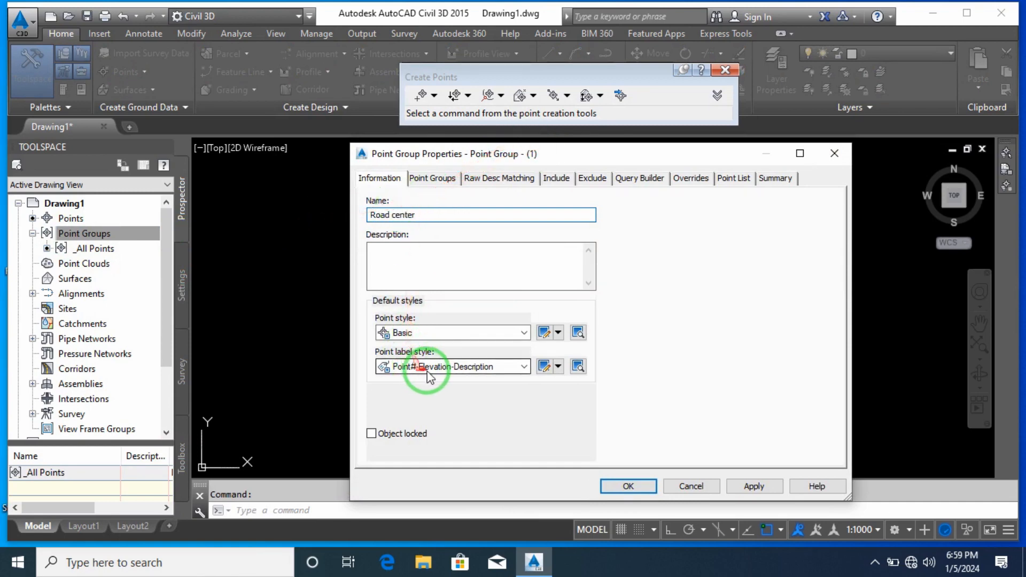
pyautogui.click(441, 367)
pyautogui.click(446, 394)
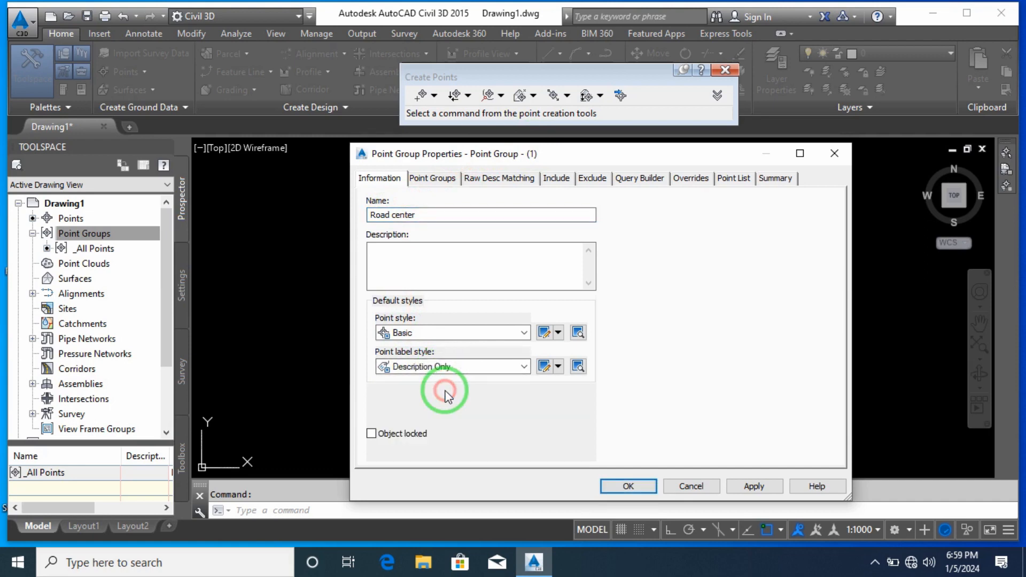
# Set the Road center group to include points with raw descriptions matching RC
pyautogui.click(451, 180)
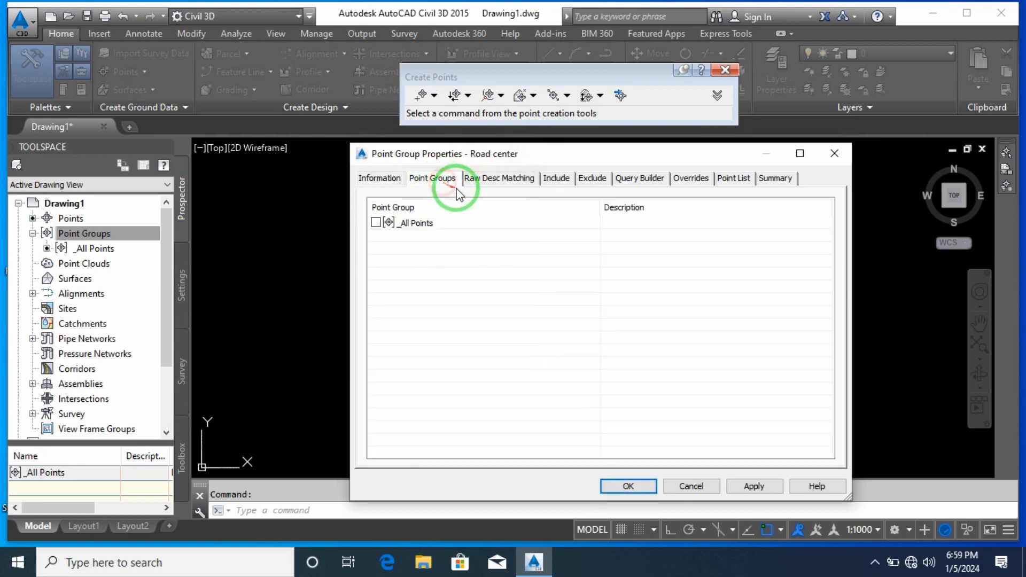
pyautogui.click(504, 183)
pyautogui.click(568, 185)
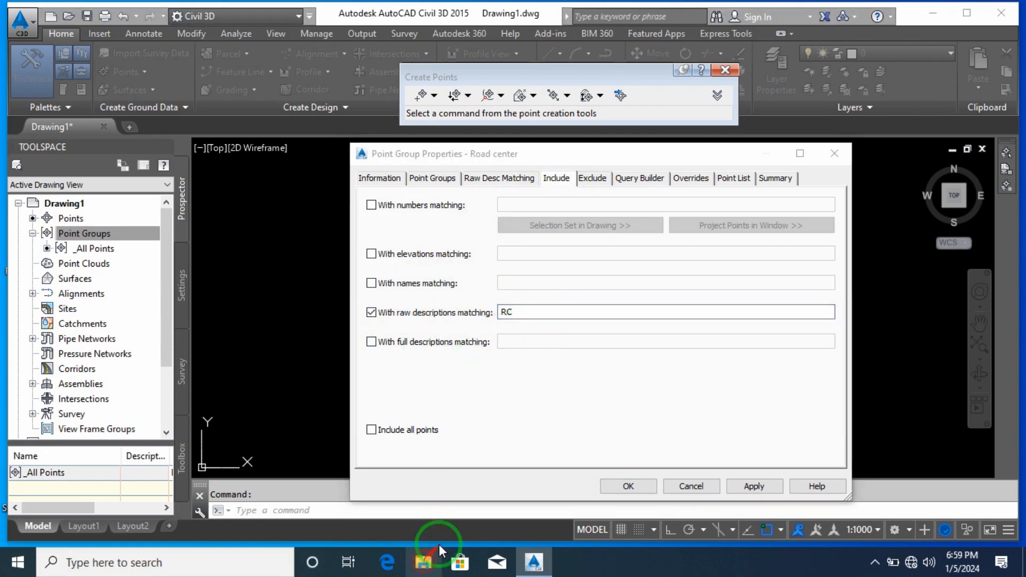
# Check the description codes at the end of the Road Total station data text file and close the file
pyautogui.click(424, 561)
pyautogui.doubleClick(355, 289)
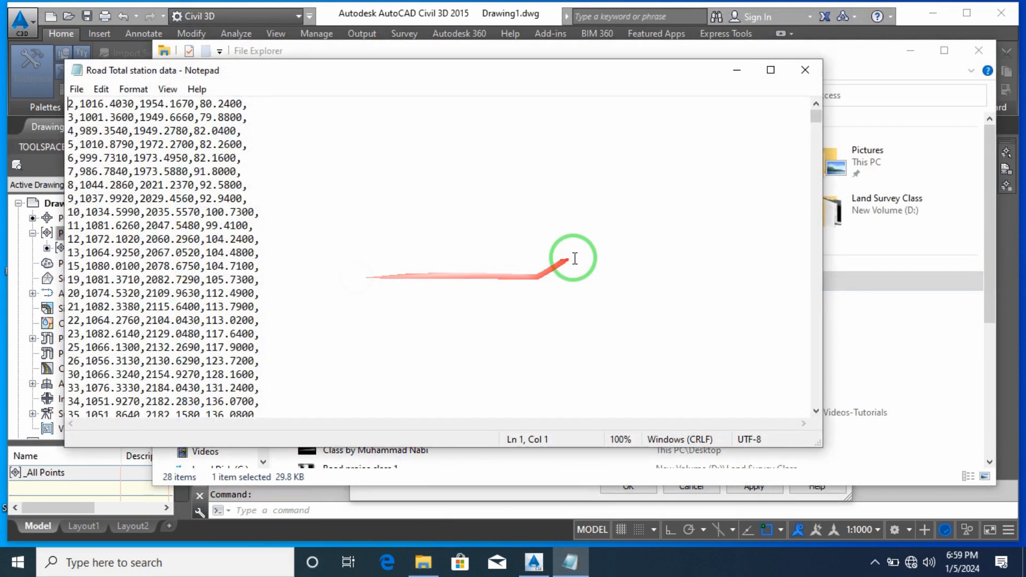
pyautogui.scroll(-15, 614, 235)
pyautogui.moveTo(813, 133); pyautogui.dragTo(784, 425)
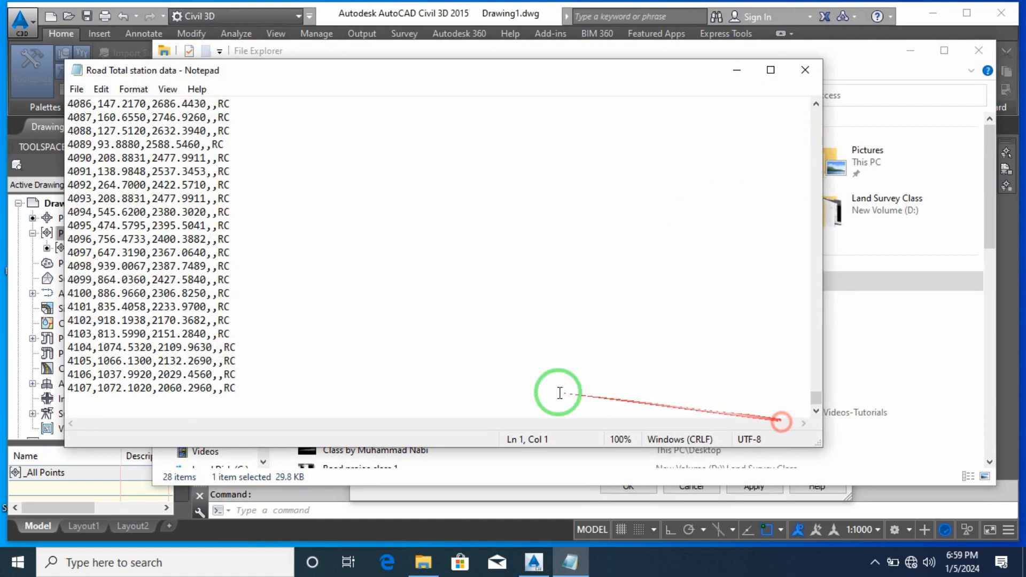
pyautogui.moveTo(229, 321); pyautogui.dragTo(221, 321)
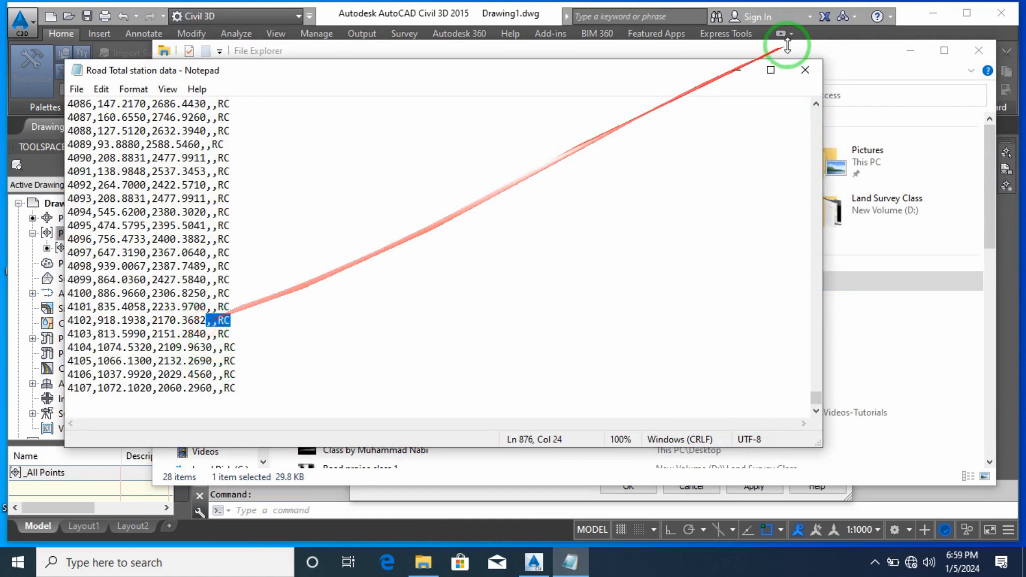
pyautogui.click(805, 70)
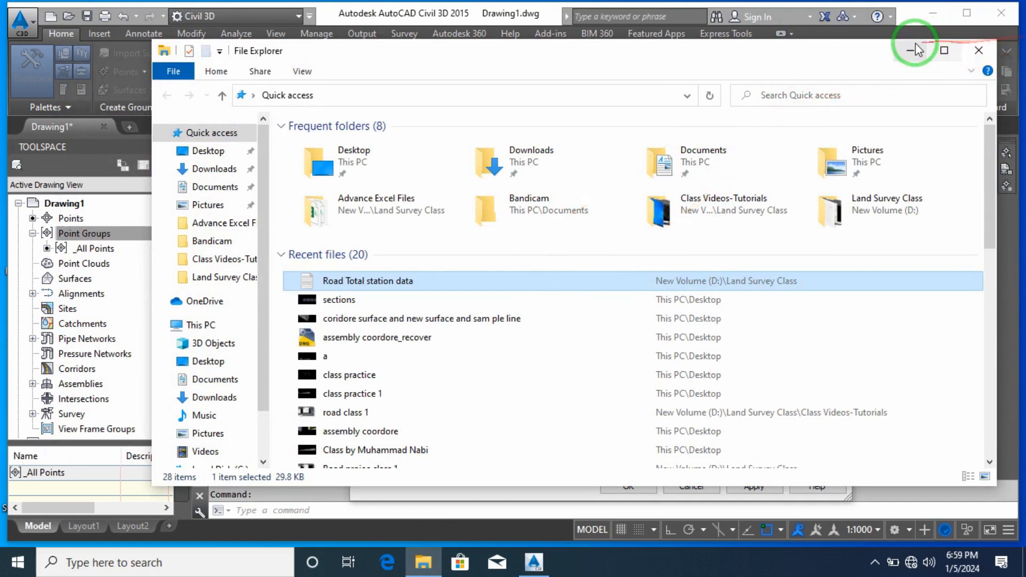
pyautogui.click(979, 50)
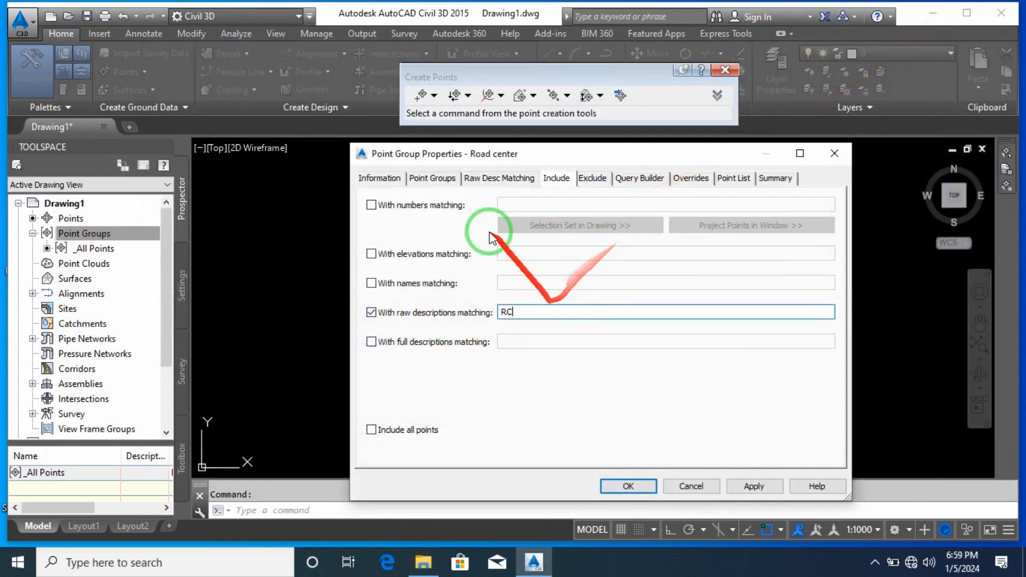
# Review the point list of the Road center group and confirm its creation
pyautogui.click(732, 179)
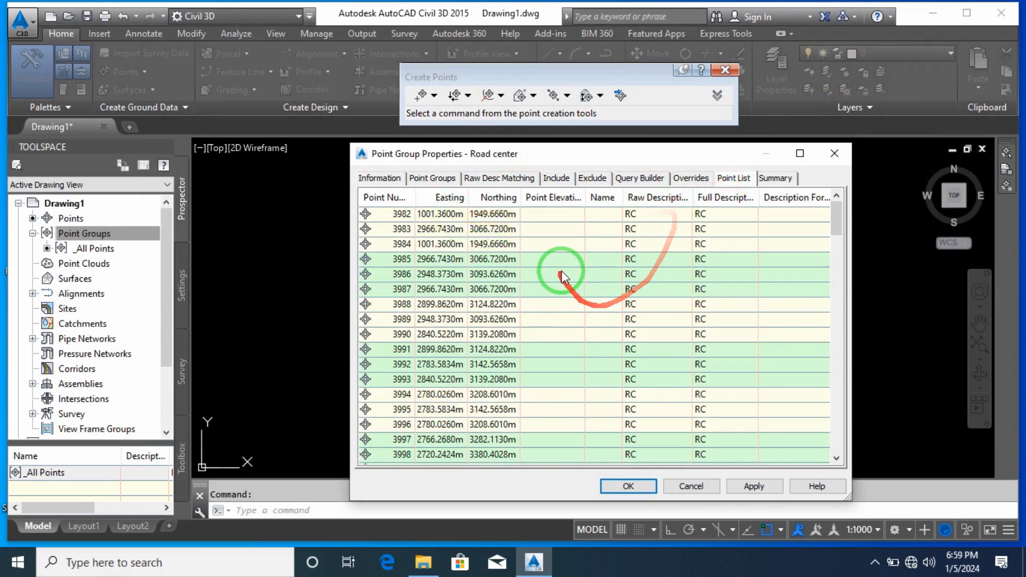
pyautogui.scroll(-5, 568, 272)
pyautogui.scroll(-20, 568, 273)
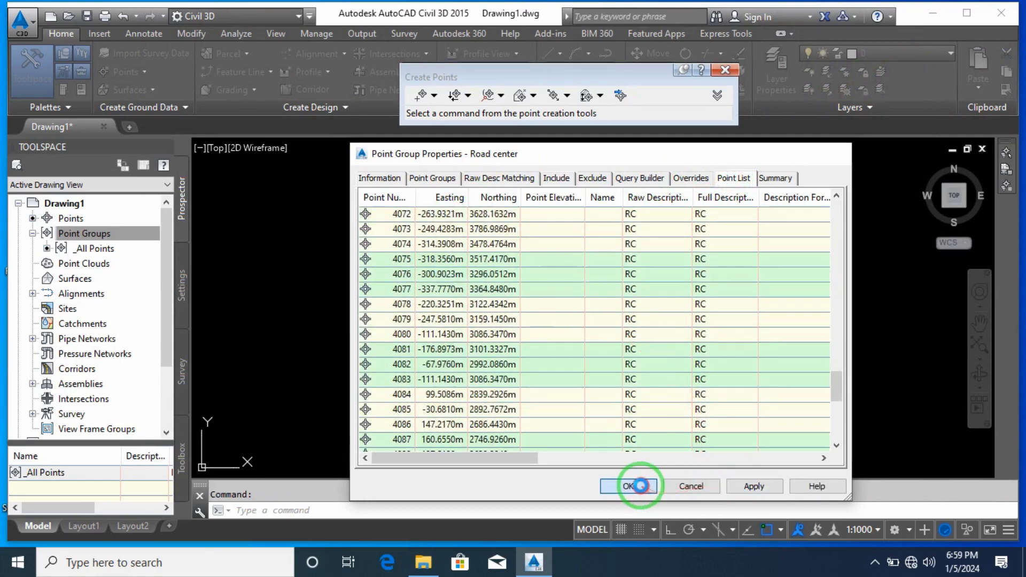
pyautogui.click(639, 486)
pyautogui.click(550, 413)
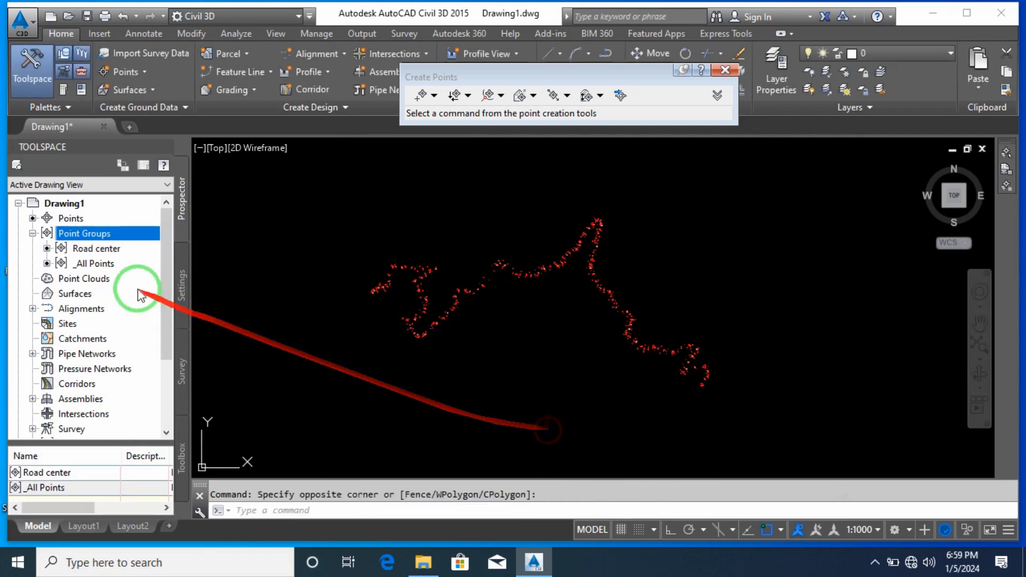
# Select all points of the Road center group and isolate them in the drawing
pyautogui.click(96, 249)
pyautogui.rightClick(98, 249)
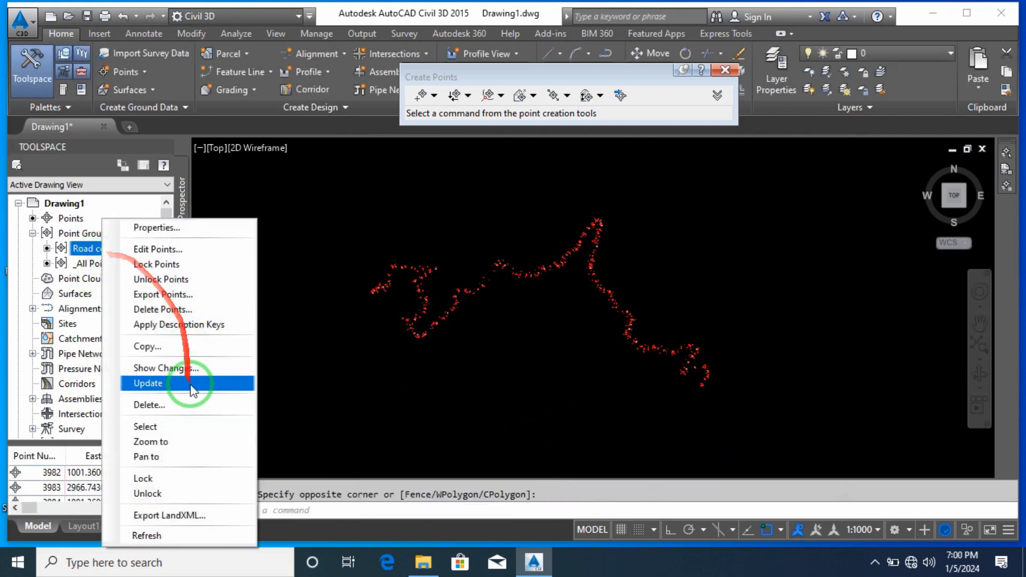
pyautogui.click(197, 427)
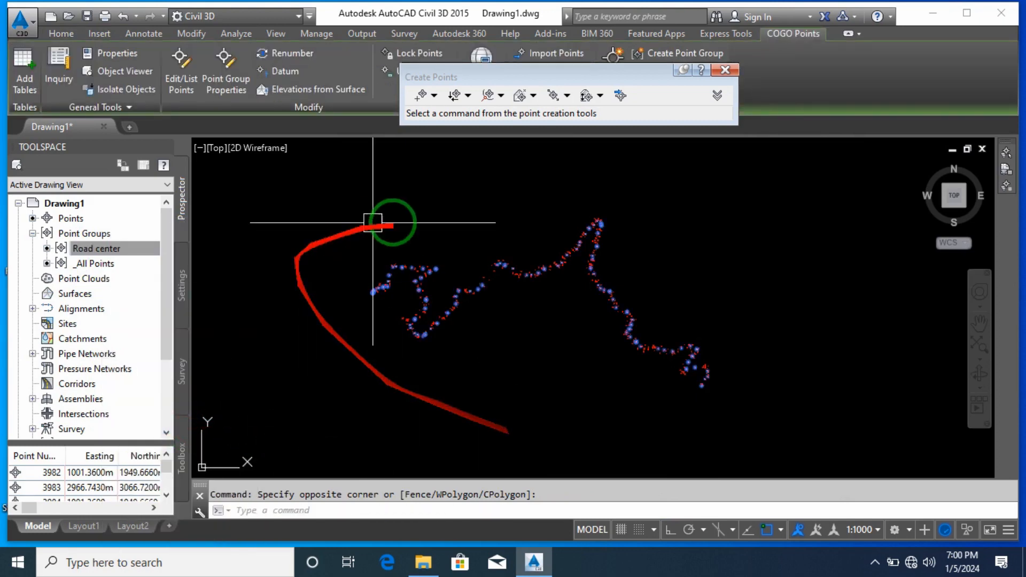
pyautogui.scroll(2, 504, 294)
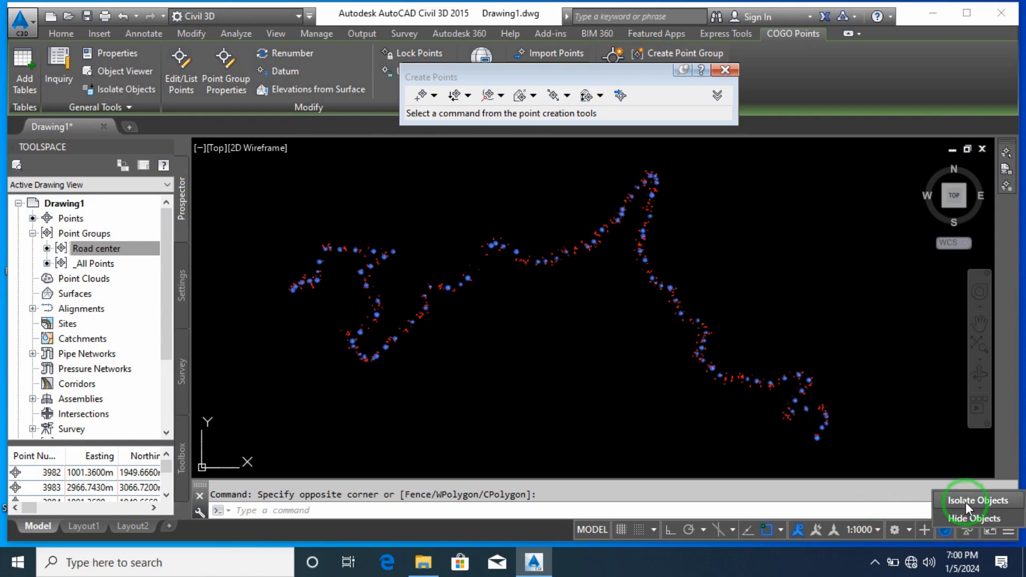
pyautogui.click(966, 503)
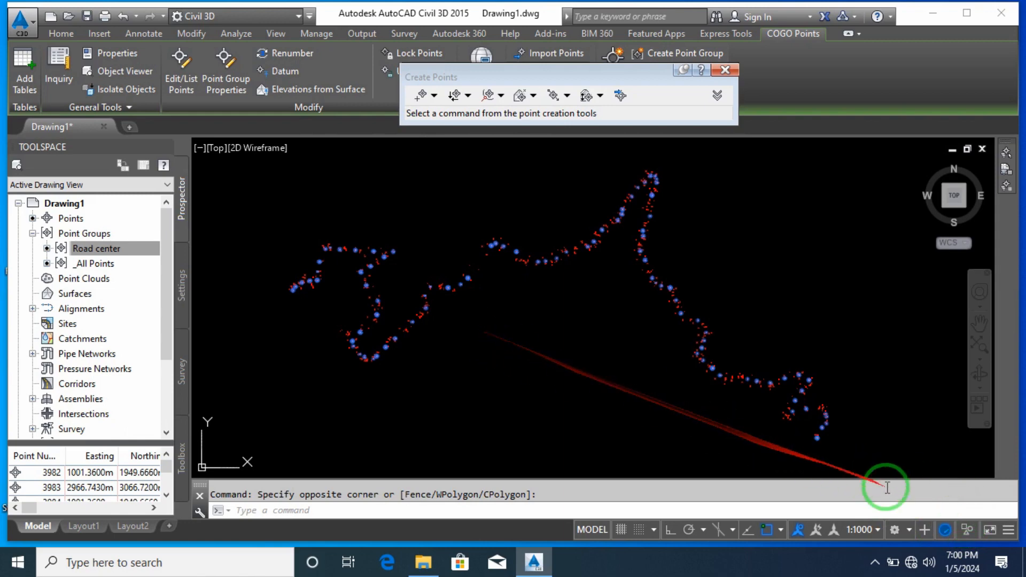
pyautogui.click(622, 404)
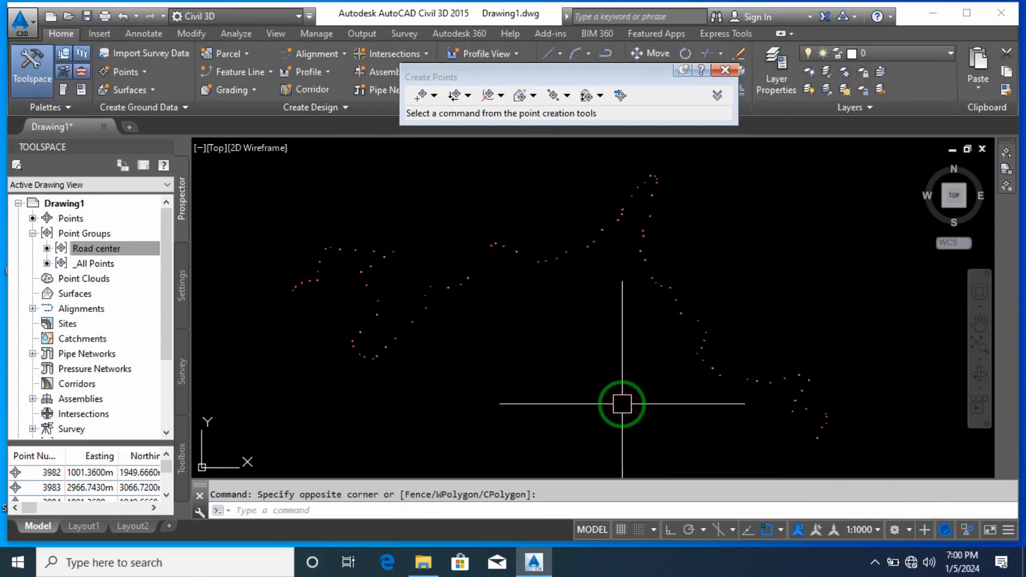
# Clear all object snap modes in the object snap settings and apply the drafting settings
pyautogui.scroll(5, 828, 454)
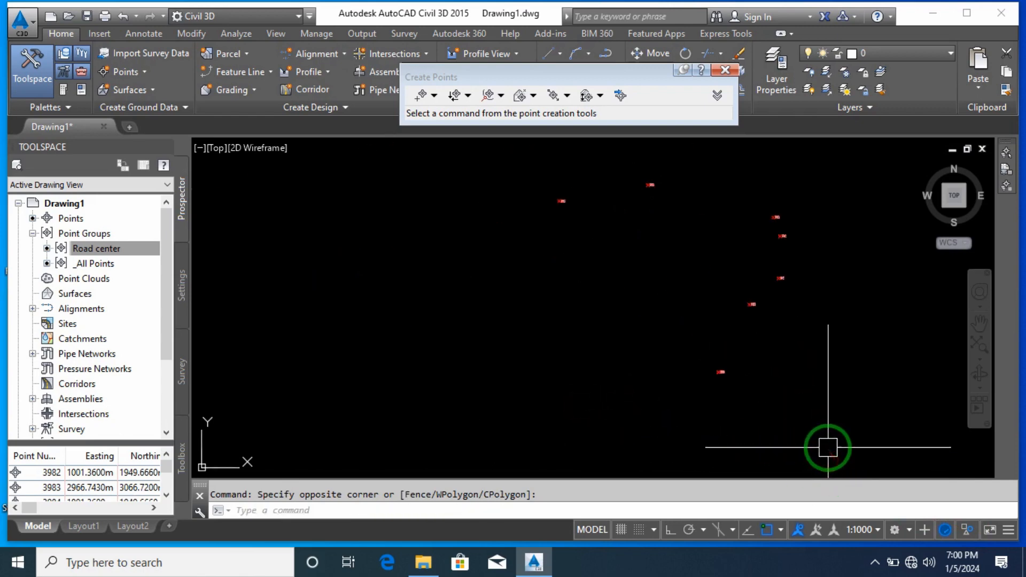
pyautogui.click(782, 531)
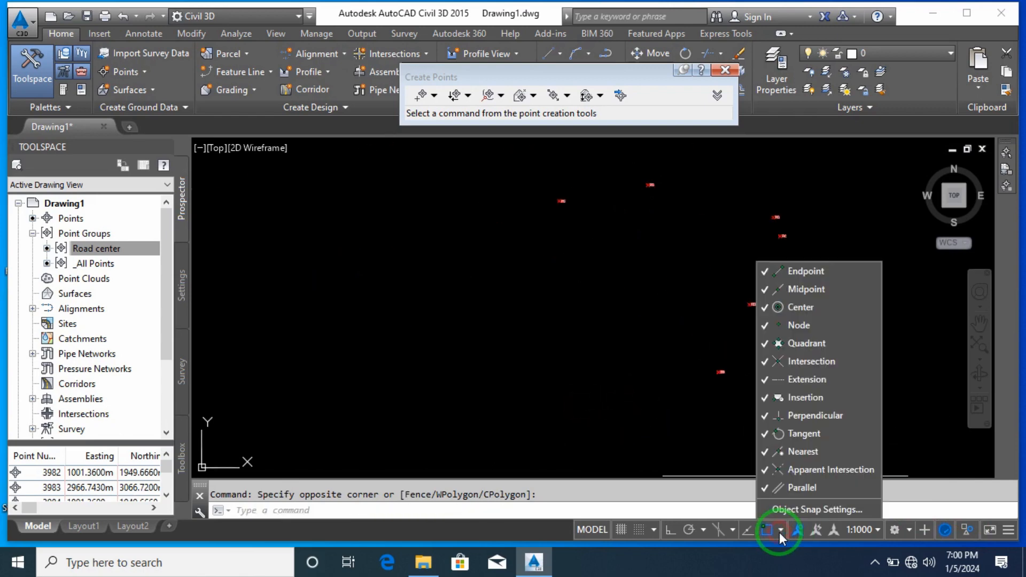
pyautogui.click(799, 506)
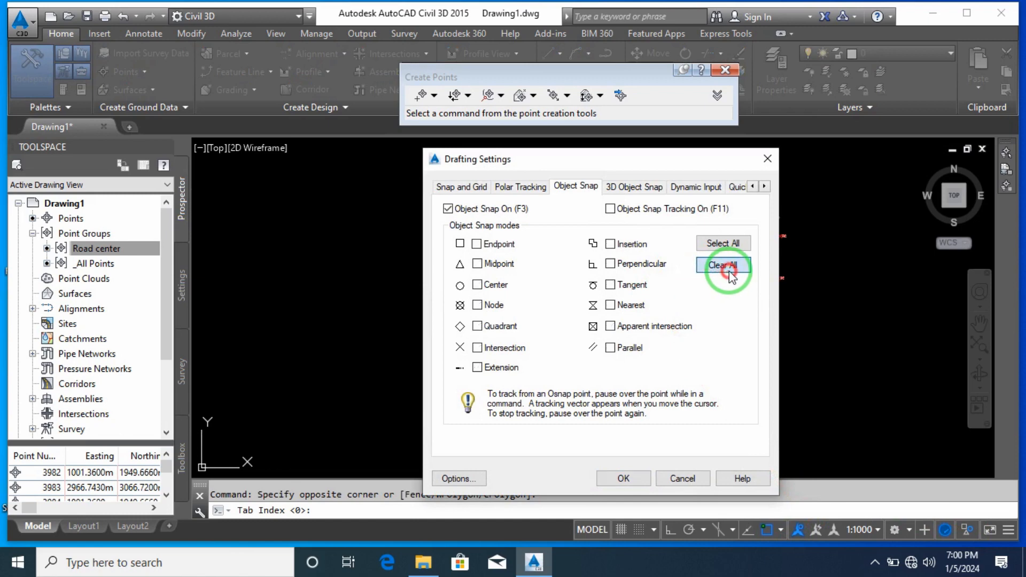
pyautogui.click(728, 273)
pyautogui.click(631, 477)
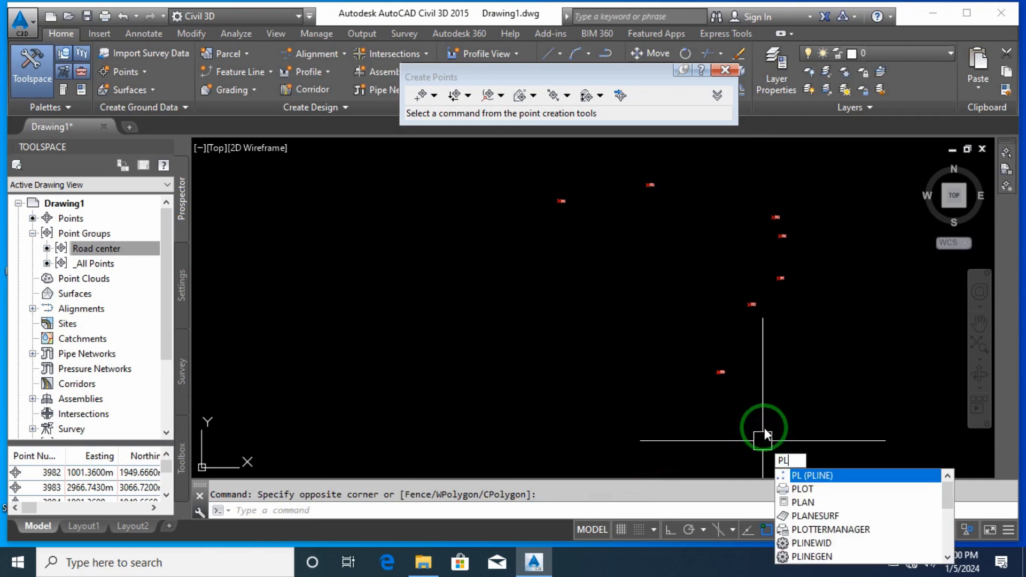
# Start a polyline at the southernmost RC point of the road and continue it through the next RC points northward
pyautogui.press('Return')
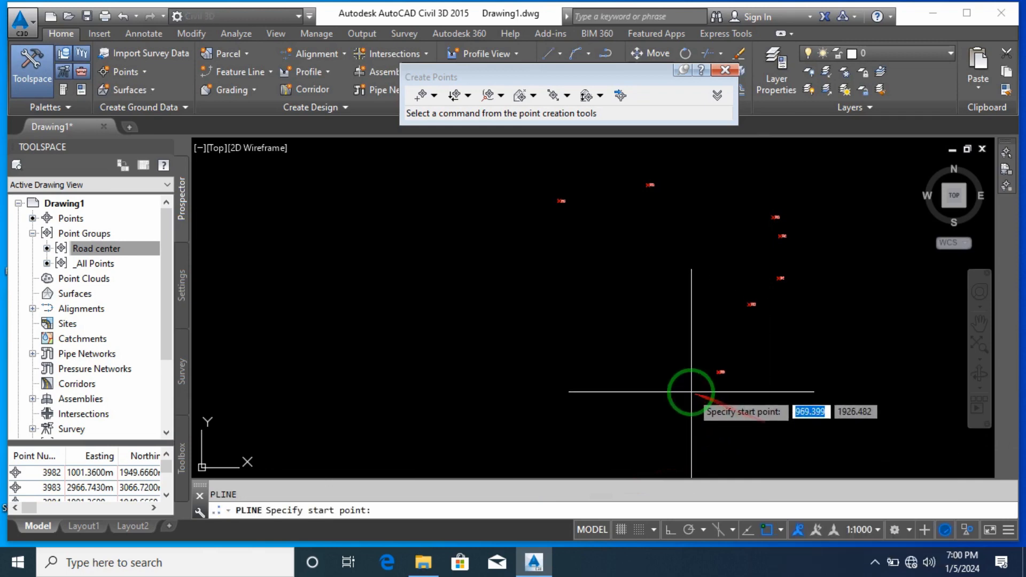
pyautogui.scroll(4, 717, 362)
pyautogui.click(717, 377)
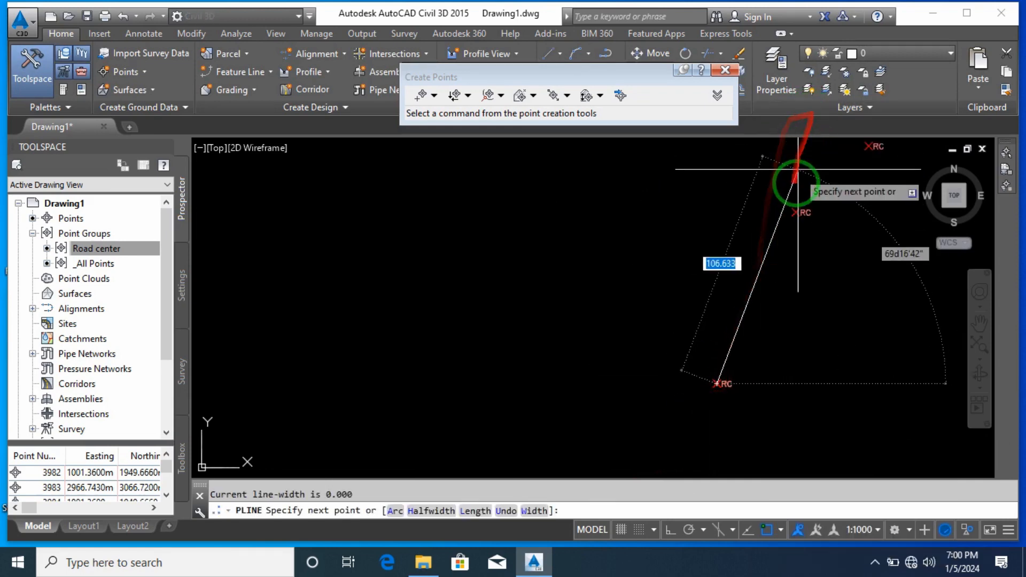
pyautogui.click(801, 212)
pyautogui.moveTo(801, 224); pyautogui.dragTo(650, 385, button='middle')
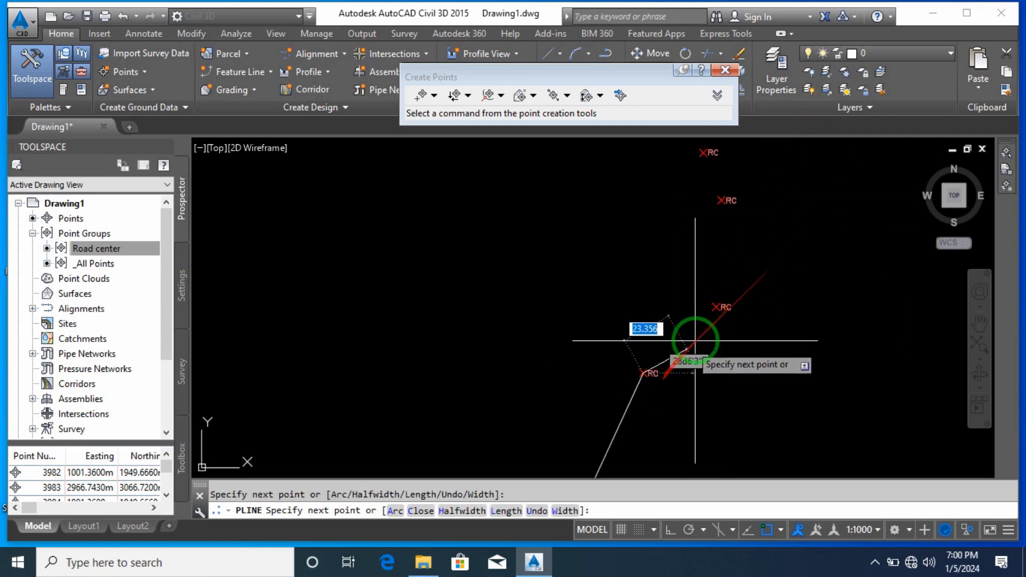
pyautogui.click(718, 308)
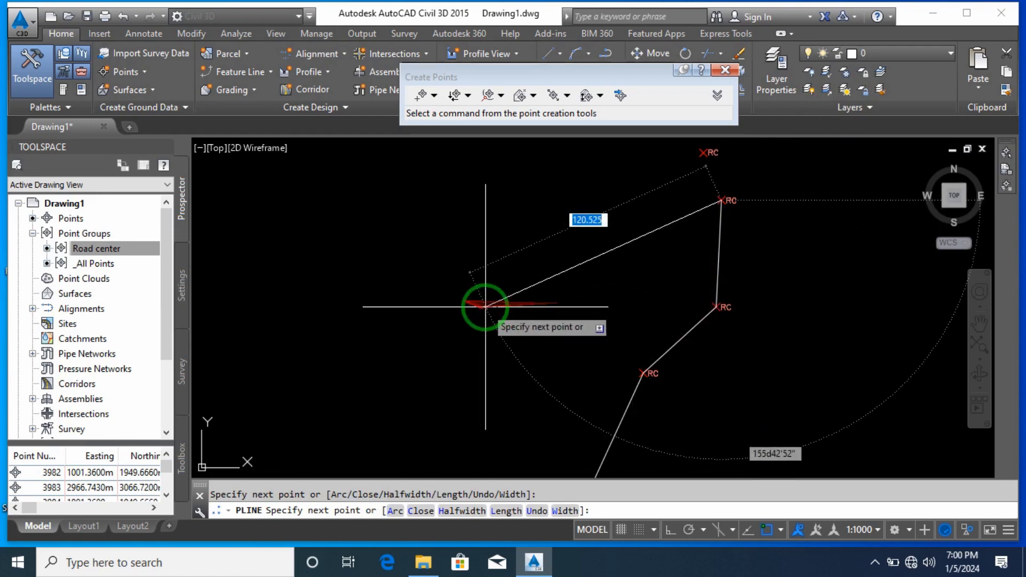
# Add the Dynamic Input toggle to the status bar and switch dynamic input off for the running polyline
pyautogui.click(1008, 532)
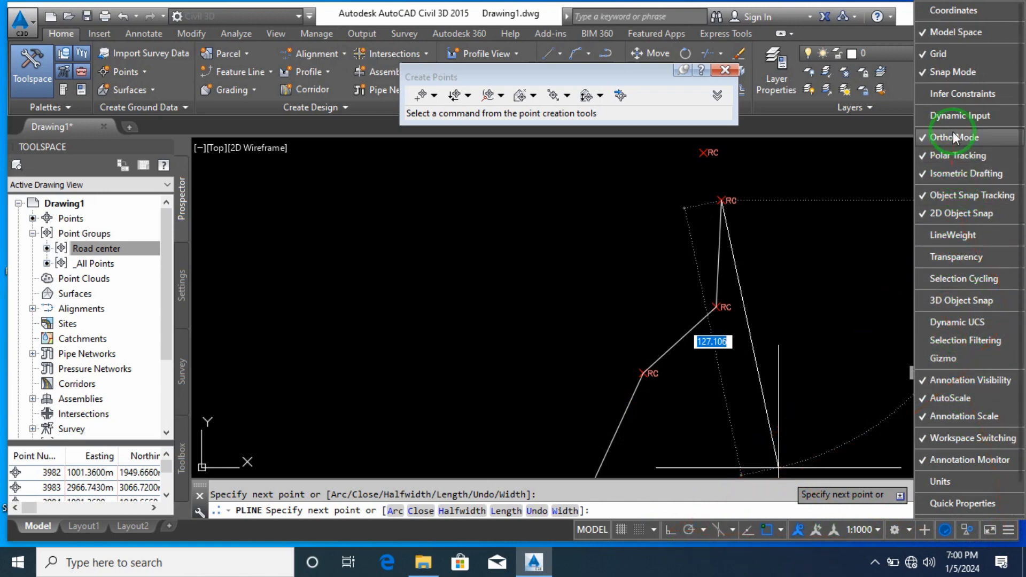
pyautogui.click(962, 116)
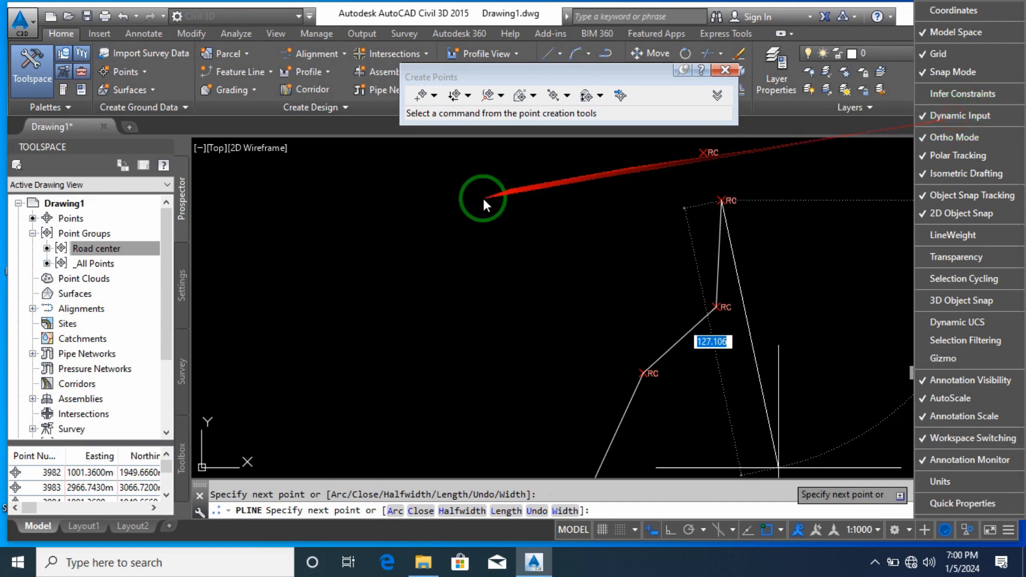
pyautogui.click(653, 530)
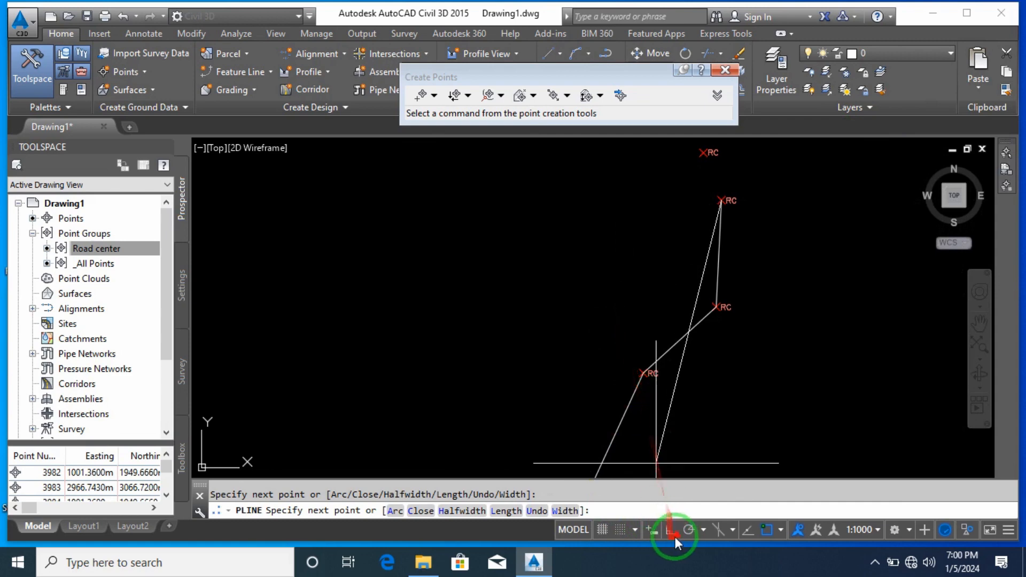
pyautogui.click(658, 533)
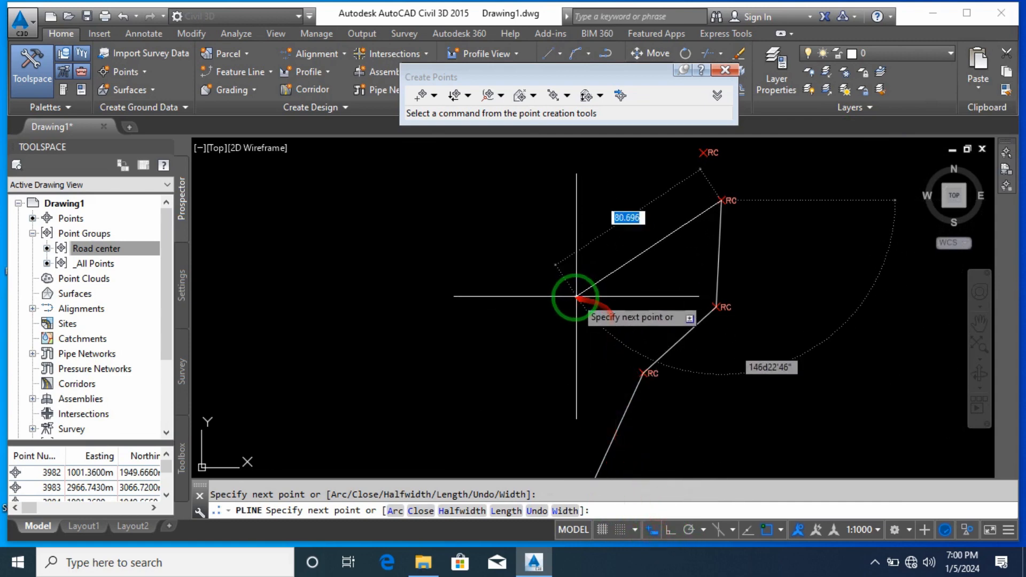
pyautogui.click(654, 531)
# Continue the centerline polyline through the RC points of the southeastern hook up to its northeastern corner
pyautogui.scroll(-4, 636, 428)
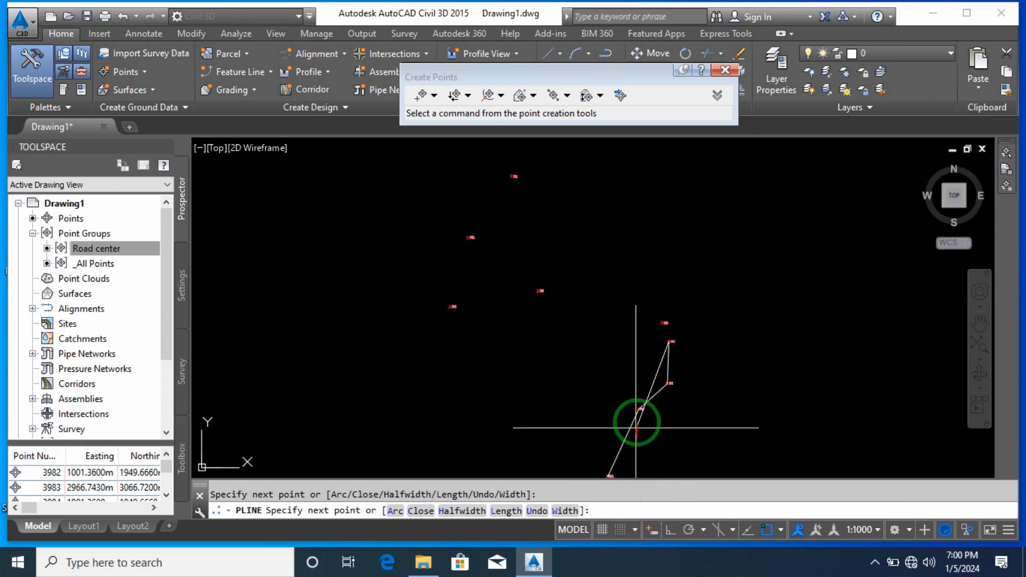
pyautogui.click(664, 324)
pyautogui.click(541, 291)
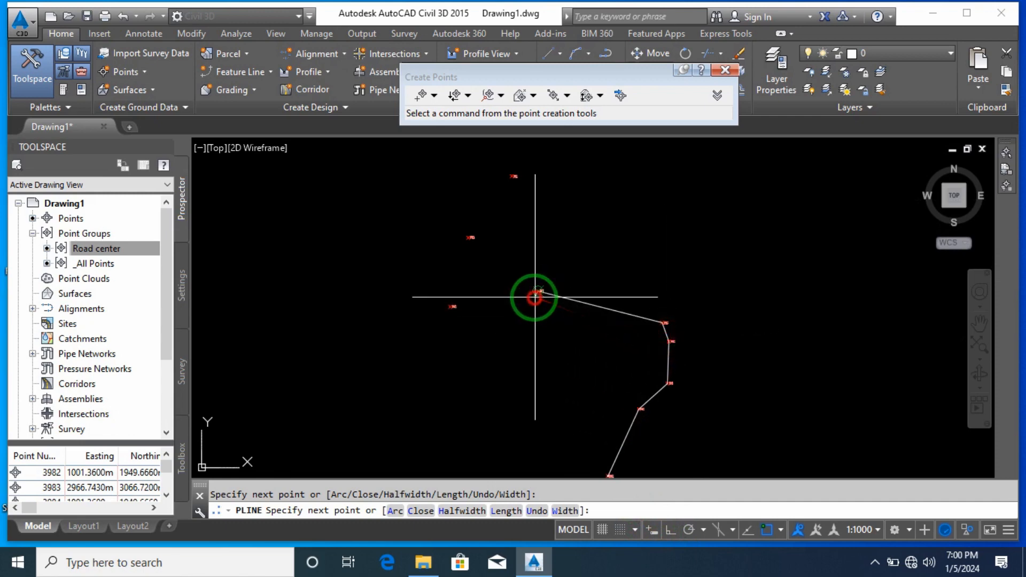
pyautogui.click(452, 307)
pyautogui.click(470, 239)
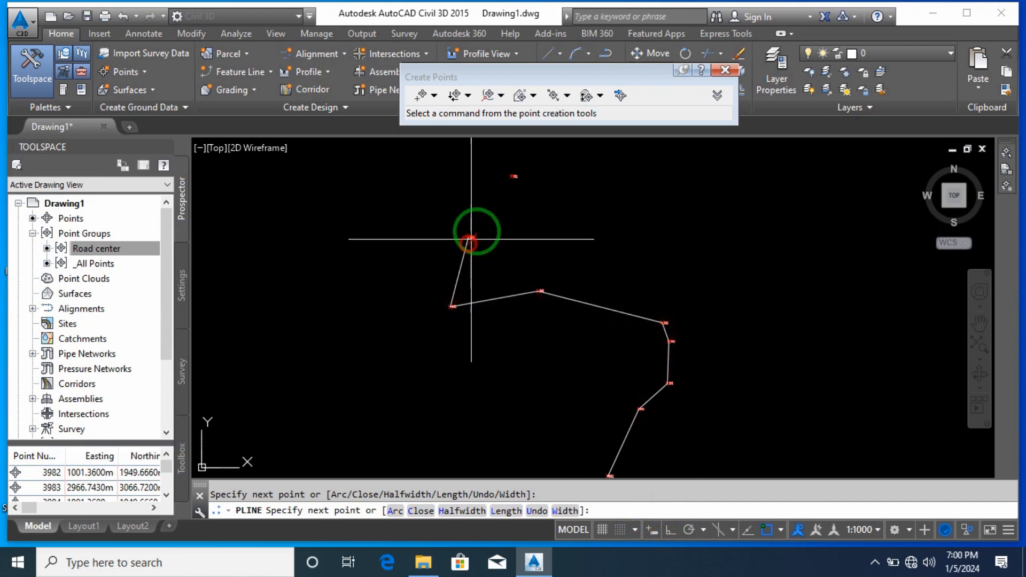
pyautogui.click(512, 177)
pyautogui.moveTo(517, 224); pyautogui.dragTo(570, 409, button='middle')
pyautogui.click(607, 295)
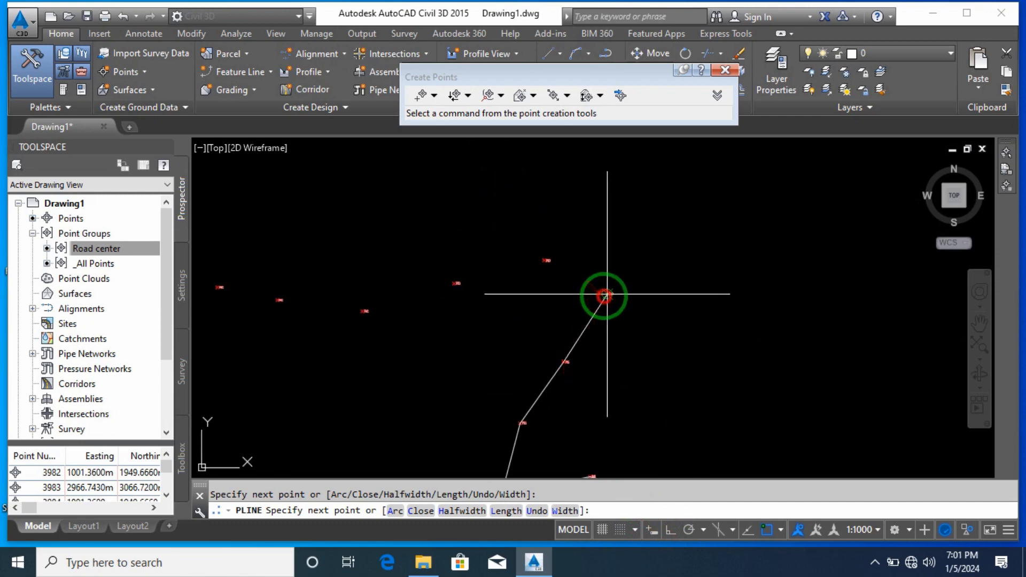
# Continue the centerline polyline westward through the RC points beyond the southeastern hook's corner
pyautogui.click(545, 260)
pyautogui.click(455, 283)
pyautogui.moveTo(425, 298); pyautogui.dragTo(565, 288, button='middle')
pyautogui.click(502, 301)
pyautogui.click(417, 290)
pyautogui.click(358, 278)
pyautogui.scroll(-4, 551, 315)
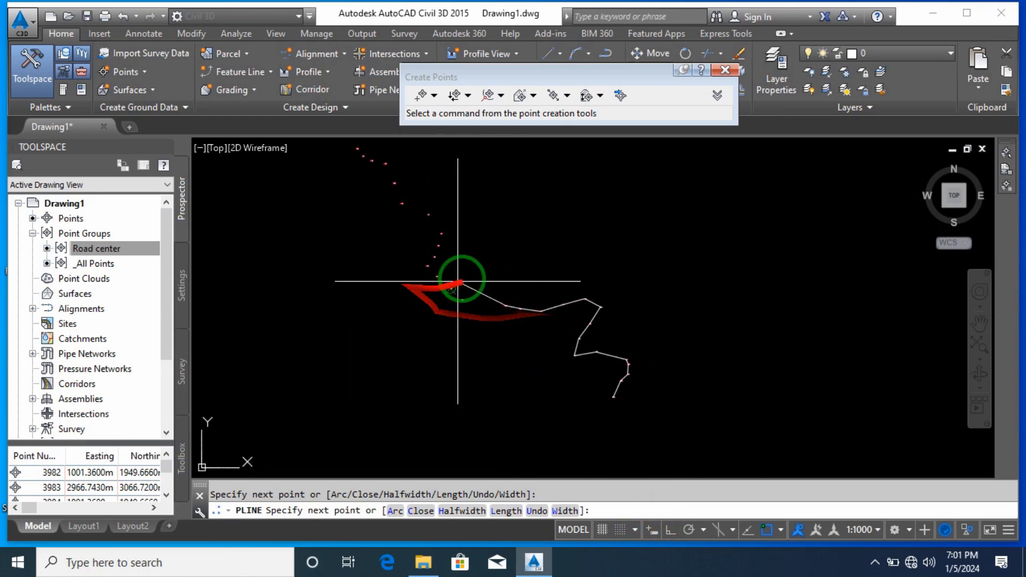
# Trace the centerline polyline northwest through the RC points around the small bend above the southeastern stretch
pyautogui.scroll(4, 463, 279)
pyautogui.click(456, 331)
pyautogui.click(427, 304)
pyautogui.click(391, 273)
pyautogui.click(367, 246)
pyautogui.click(387, 224)
pyautogui.click(395, 194)
pyautogui.moveTo(425, 208); pyautogui.dragTo(532, 407, button='middle')
pyautogui.click(508, 364)
pyautogui.click(477, 314)
pyautogui.click(410, 287)
# Extend the centerline polyline north-westward through the RC points to the turn below the road's northern tip
pyautogui.moveTo(413, 290); pyautogui.dragTo(630, 429, button='middle')
pyautogui.click(608, 374)
pyautogui.click(586, 325)
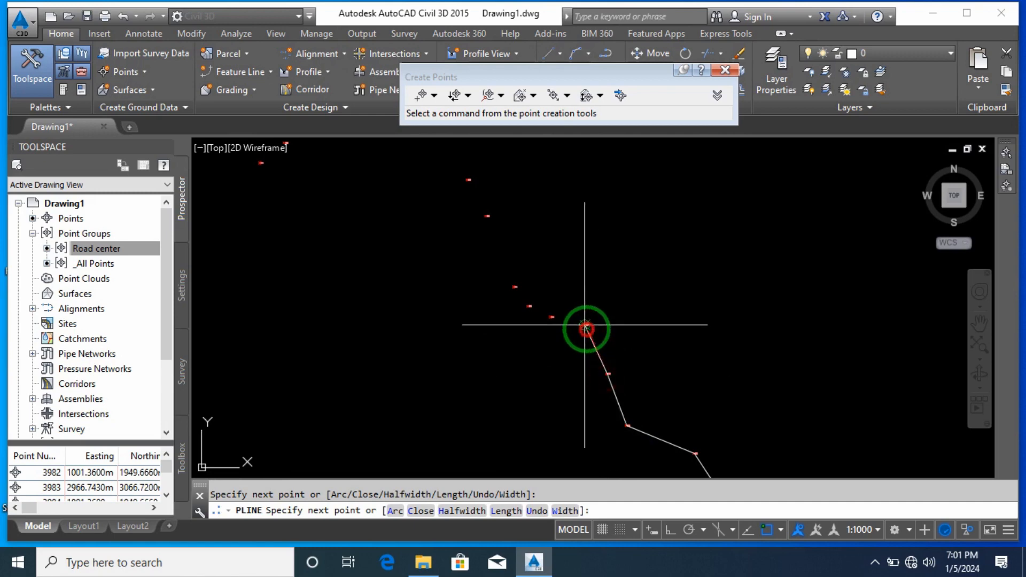
pyautogui.click(552, 317)
pyautogui.click(529, 306)
pyautogui.click(515, 287)
pyautogui.moveTo(515, 295); pyautogui.dragTo(591, 390, button='middle')
pyautogui.click(564, 311)
pyautogui.click(545, 276)
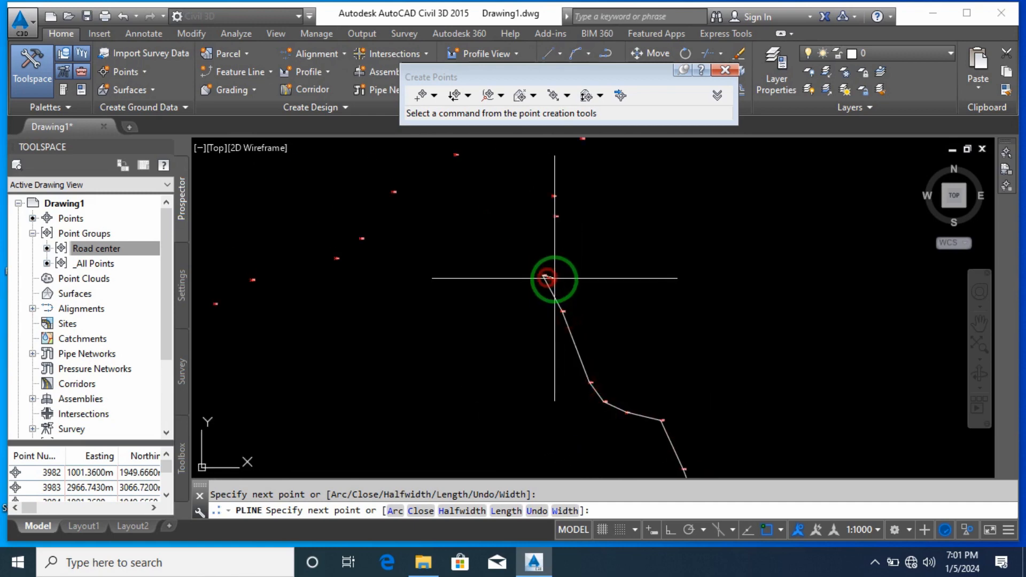
# Trace the centerline polyline around the northern hairpin, undoing the misplaced vertex past the tip and placing it on its RC point
pyautogui.moveTo(555, 278); pyautogui.dragTo(666, 383, button='middle')
pyautogui.click(667, 321)
pyautogui.click(665, 304)
pyautogui.click(692, 247)
pyautogui.moveTo(689, 273); pyautogui.dragTo(791, 405, button='middle')
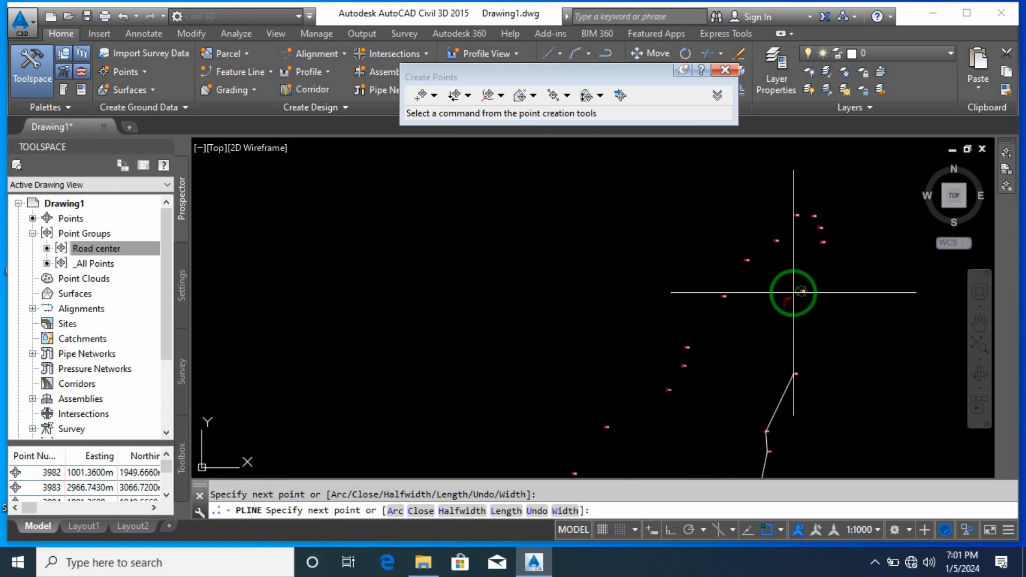
pyautogui.click(801, 291)
pyautogui.click(797, 216)
pyautogui.click(775, 244)
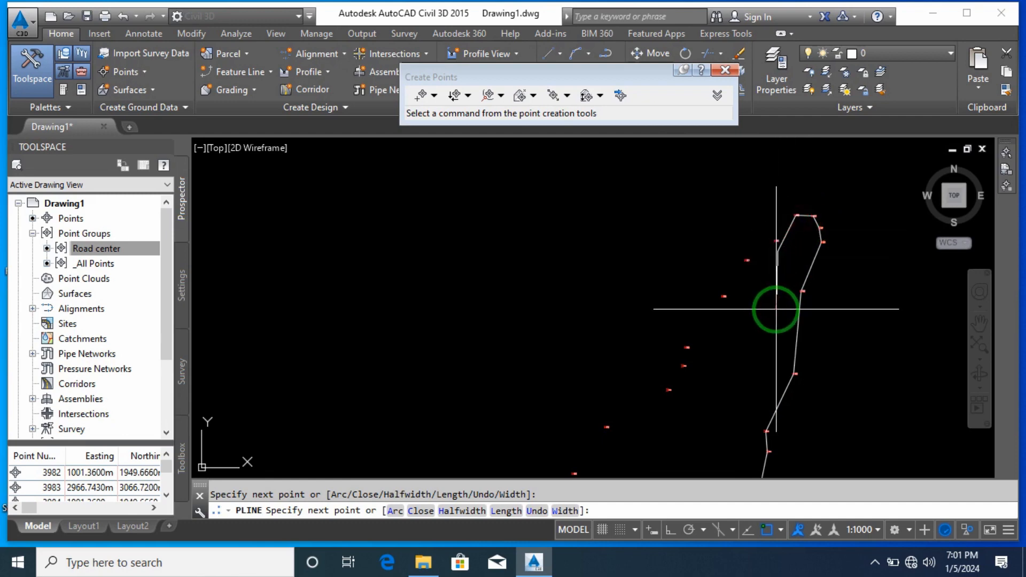
pyautogui.hotkey('ctrl', 'z')
pyautogui.click(777, 241)
# Continue the centerline polyline southwest from the northern hairpin through the descending RC points
pyautogui.click(745, 263)
pyautogui.click(724, 295)
pyautogui.click(684, 351)
pyautogui.click(684, 366)
pyautogui.moveTo(698, 380); pyautogui.dragTo(767, 287, button='middle')
pyautogui.click(737, 298)
pyautogui.click(674, 335)
pyautogui.click(650, 383)
pyautogui.click(619, 400)
pyautogui.moveTo(619, 400); pyautogui.dragTo(704, 279, button='middle')
pyautogui.click(619, 301)
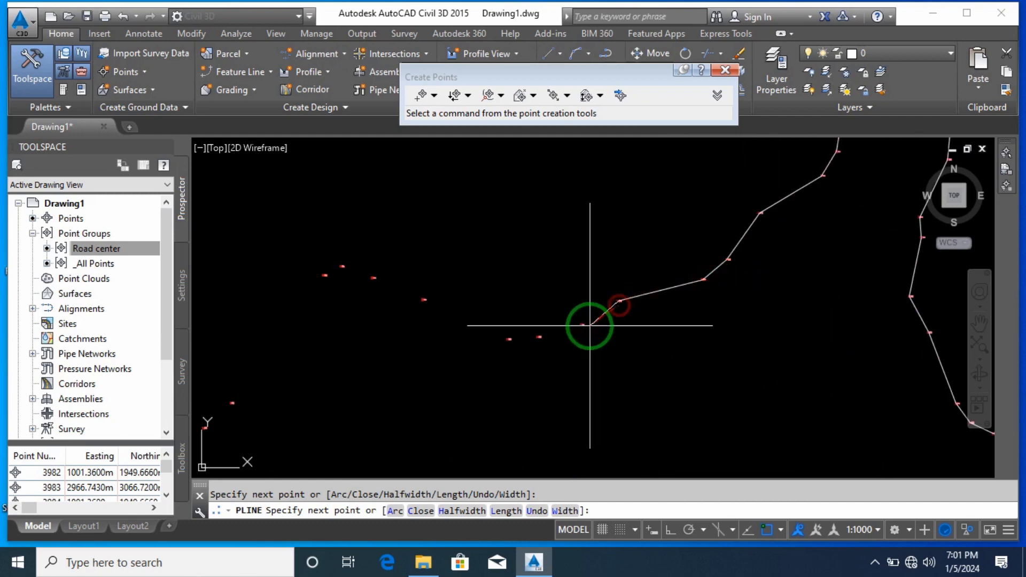
# Trace the centerline polyline west through the dip and up to the RC points at the middle crest
pyautogui.click(582, 325)
pyautogui.click(540, 337)
pyautogui.click(509, 339)
pyautogui.click(375, 280)
pyautogui.click(345, 270)
pyautogui.click(325, 277)
pyautogui.scroll(-4, 497, 282)
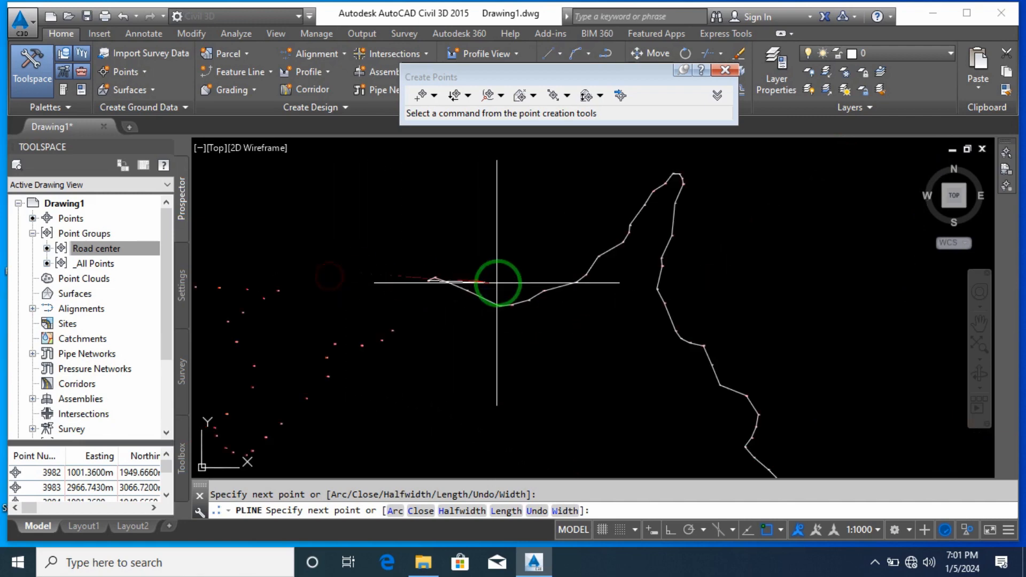
# Continue the centerline polyline down from the middle crest through the RC points of the stepped bend
pyautogui.scroll(4, 369, 334)
pyautogui.click(427, 334)
pyautogui.click(397, 359)
pyautogui.moveTo(383, 378); pyautogui.dragTo(411, 386, button='middle')
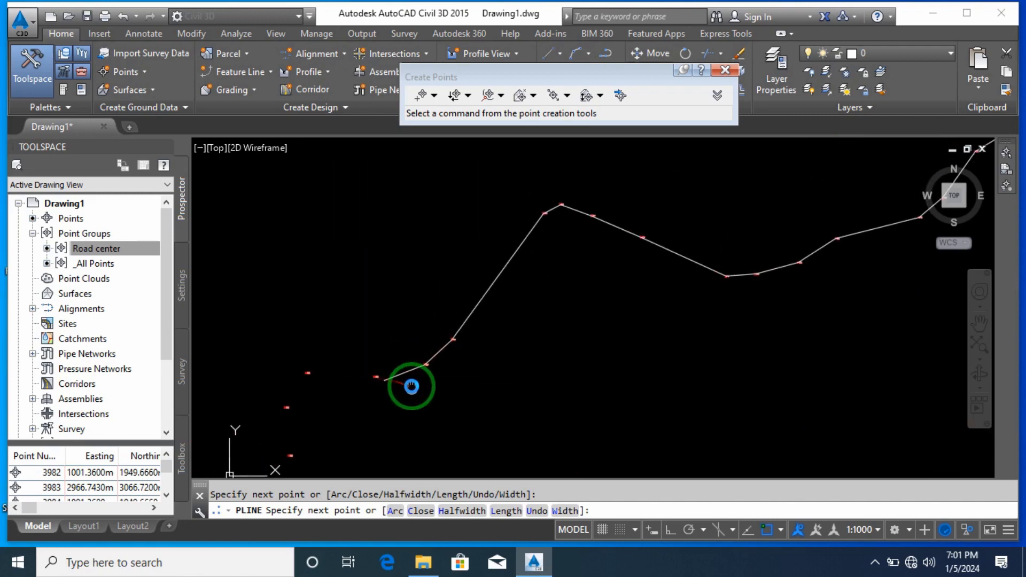
pyautogui.click(375, 376)
pyautogui.click(307, 374)
pyautogui.moveTo(385, 449); pyautogui.dragTo(791, 272, button='middle')
pyautogui.click(694, 231)
pyautogui.click(696, 279)
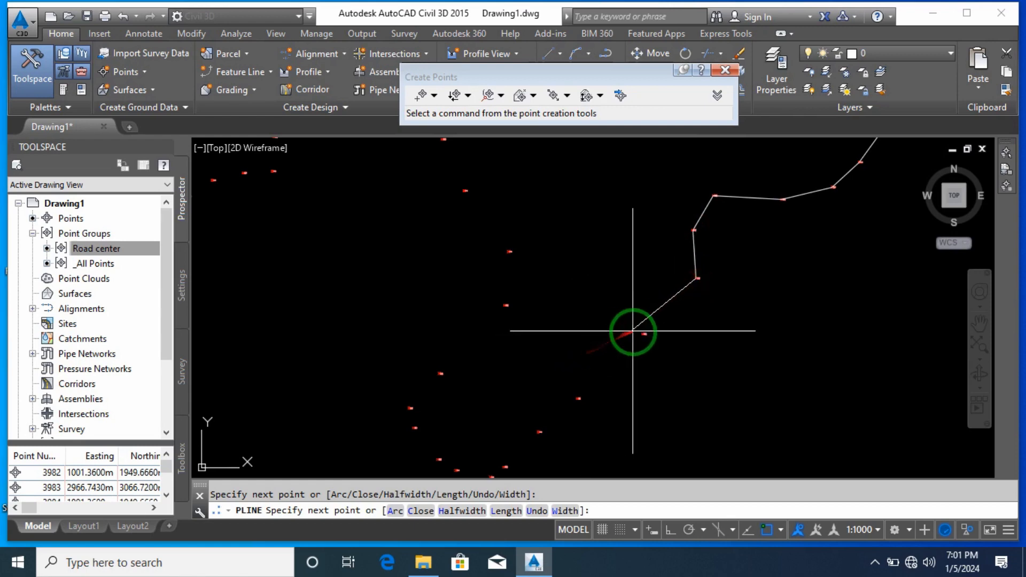
# Trace the centerline polyline down the southwestern leg and around the RC points of the southwestern loop
pyautogui.click(644, 334)
pyautogui.click(578, 398)
pyautogui.click(540, 432)
pyautogui.moveTo(512, 463); pyautogui.dragTo(647, 399, button='middle')
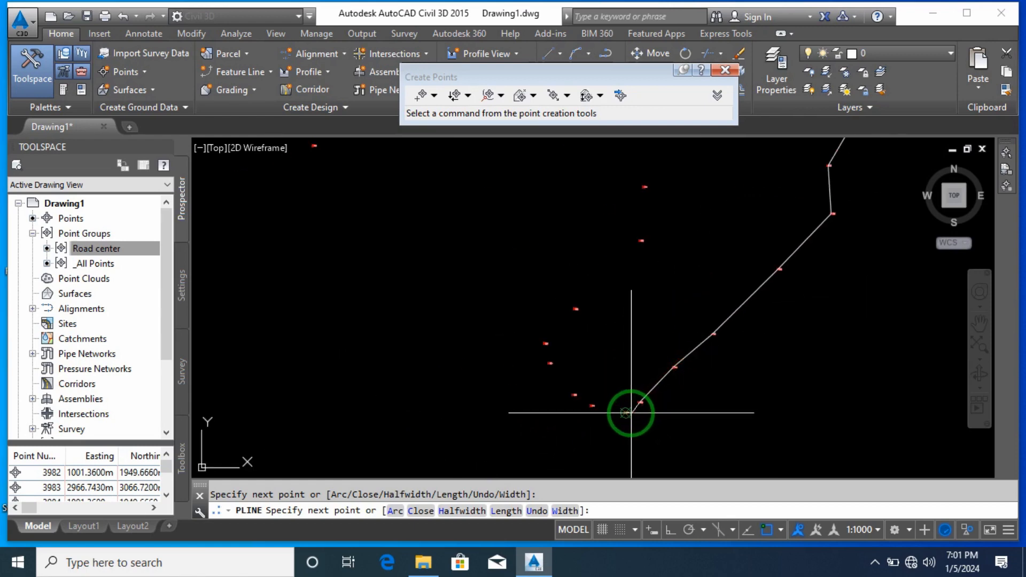
pyautogui.click(626, 412)
pyautogui.click(592, 406)
pyautogui.click(551, 363)
pyautogui.click(545, 344)
pyautogui.click(574, 309)
pyautogui.scroll(-4, 607, 357)
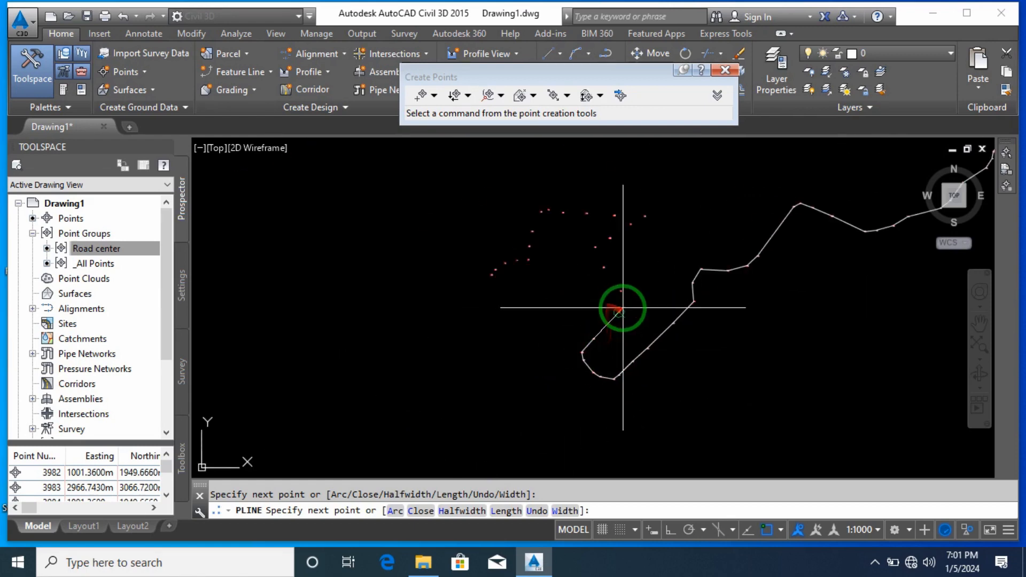
# Continue the centerline polyline north from the southwestern loop, around the sharp northeastern corner and back west through the RC points
pyautogui.click(620, 312)
pyautogui.click(621, 290)
pyautogui.click(605, 267)
pyautogui.click(596, 247)
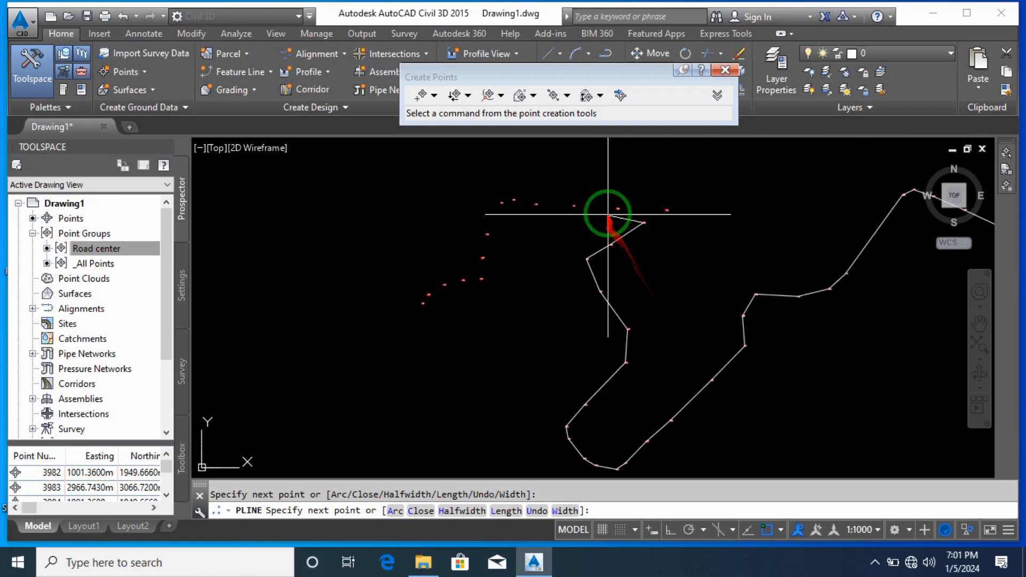
pyautogui.scroll(5, 608, 216)
pyautogui.click(630, 217)
pyautogui.click(519, 210)
pyautogui.click(423, 207)
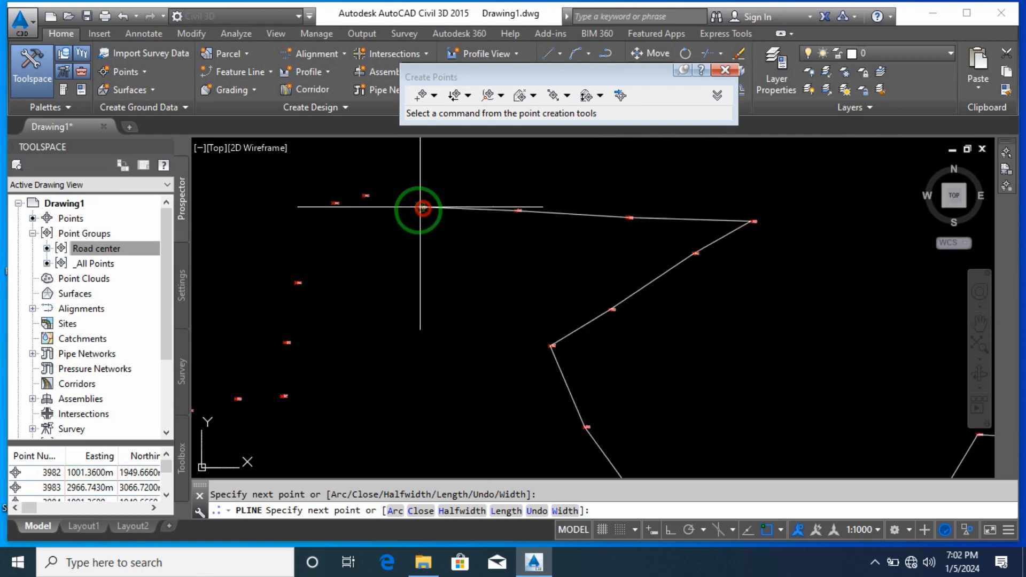
# Trace the centerline polyline through the northwestern bend down to the westernmost RC point and finish it
pyautogui.click(366, 195)
pyautogui.moveTo(375, 211); pyautogui.dragTo(471, 204, button='middle')
pyautogui.click(431, 195)
pyautogui.moveTo(381, 279); pyautogui.dragTo(497, 222, button='middle')
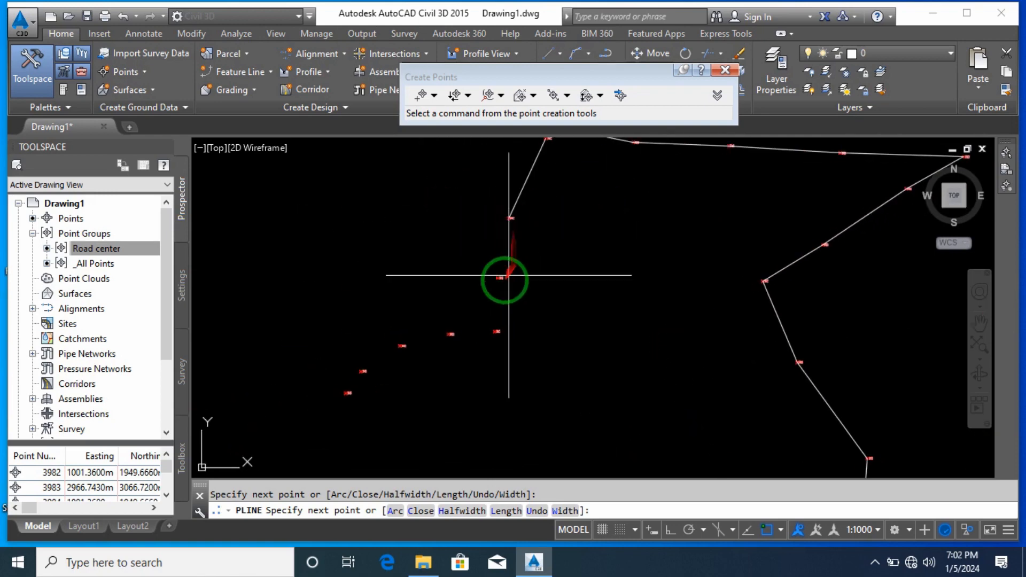
pyautogui.click(402, 346)
pyautogui.click(363, 371)
pyautogui.click(348, 393)
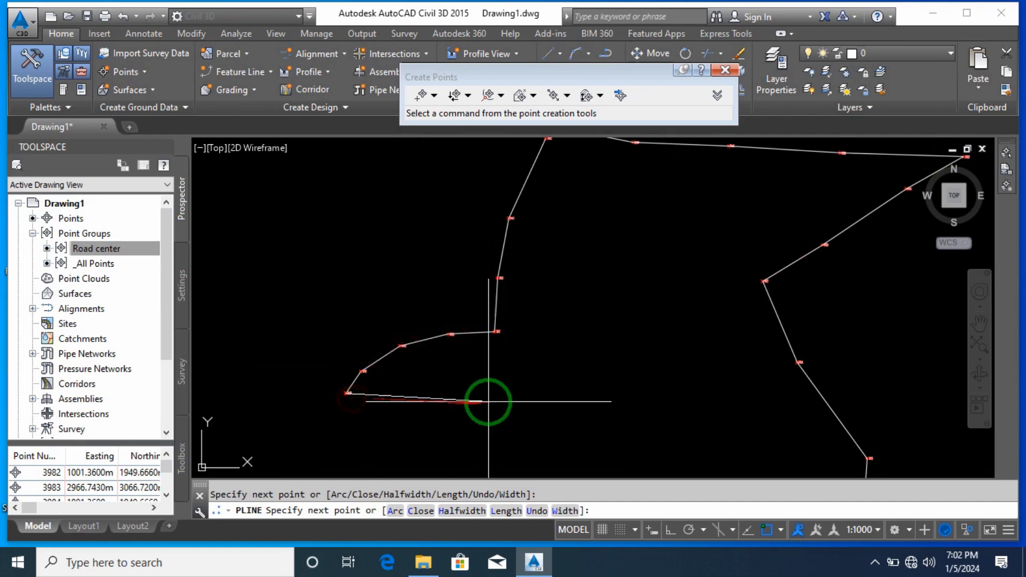
pyautogui.moveTo(485, 403); pyautogui.dragTo(470, 406, button='middle')
pyautogui.press('Escape')
# End the object isolation and check the traced centerline against all survey points
pyautogui.scroll(-4, 534, 317)
pyautogui.moveTo(694, 379)
pyautogui.mouseDown(button='middle')
pyautogui.moveTo(669, 385)
pyautogui.moveTo(487, 350)
pyautogui.mouseUp(button='middle')
pyautogui.click(967, 533)
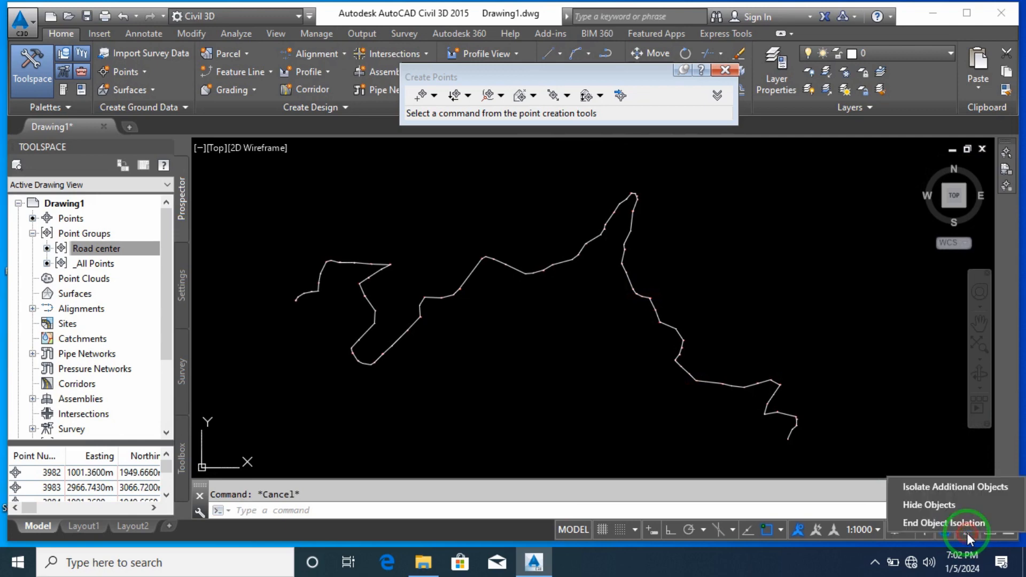
pyautogui.click(973, 528)
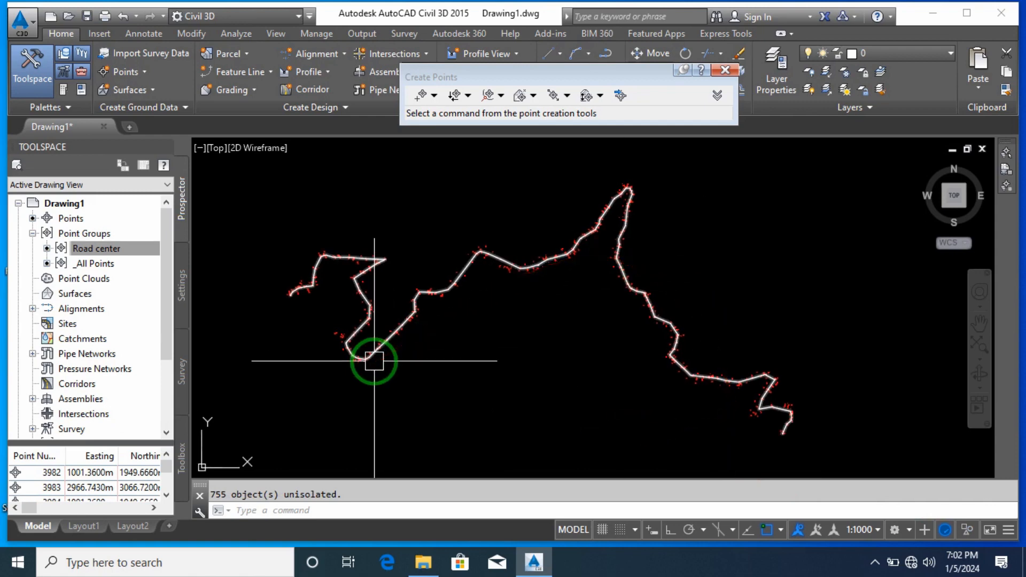
pyautogui.scroll(8, 795, 431)
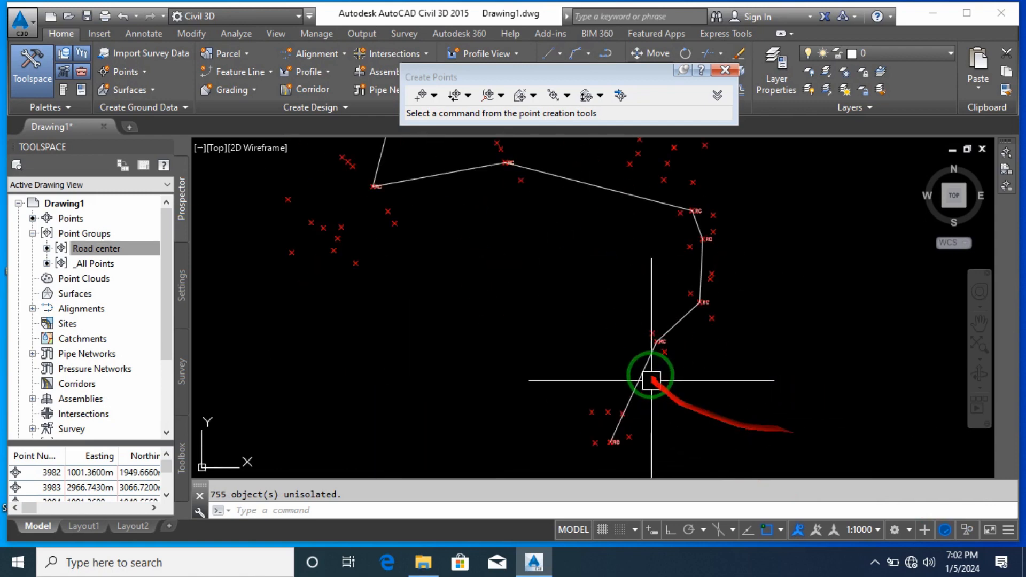
pyautogui.scroll(-10, 662, 337)
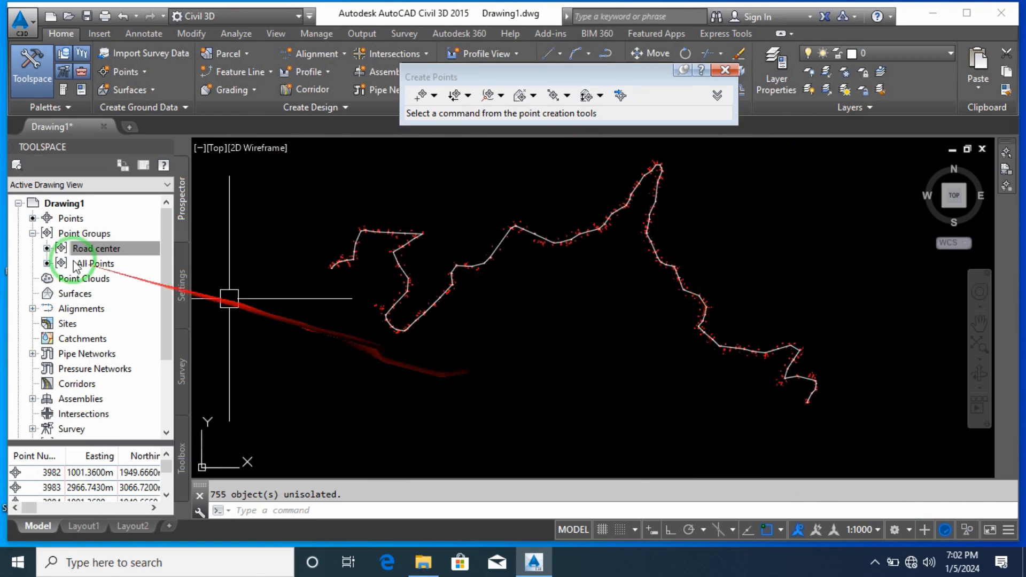
# Create a TIN surface named EG Surface with the style Contours 5m and 25m (Design)
pyautogui.click(47, 249)
pyautogui.rightClick(80, 294)
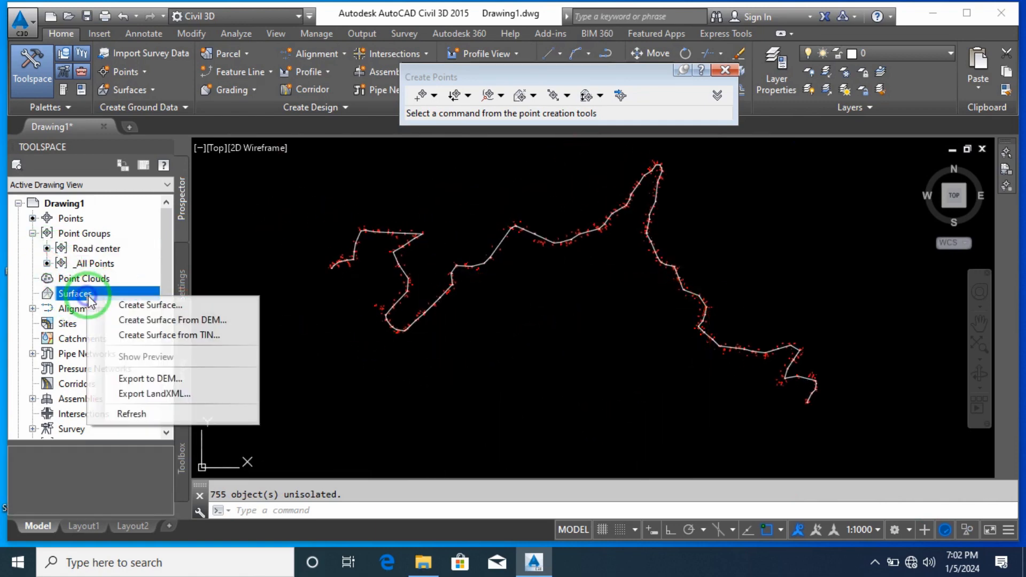
pyautogui.click(136, 301)
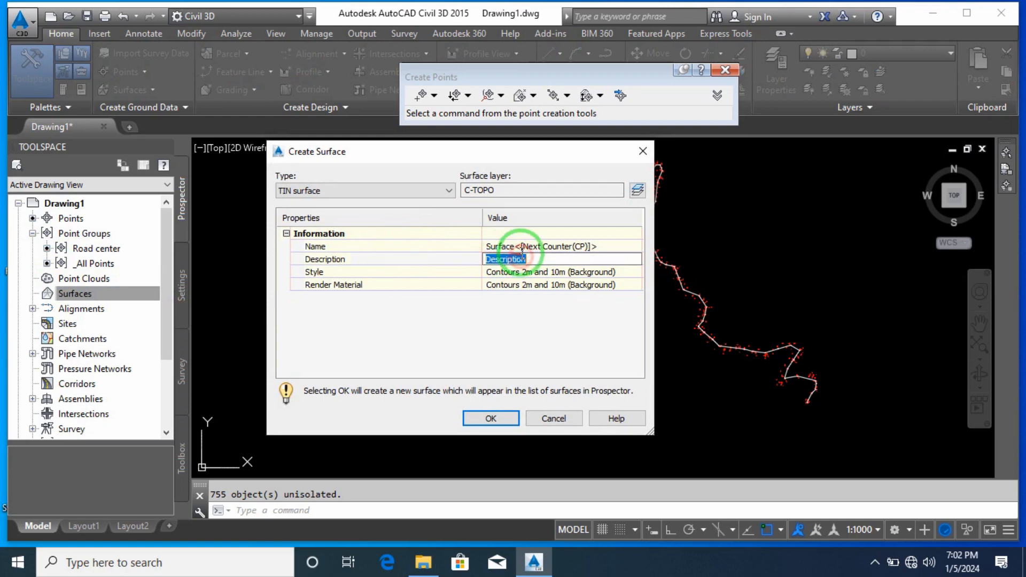
pyautogui.write('EG Surface')
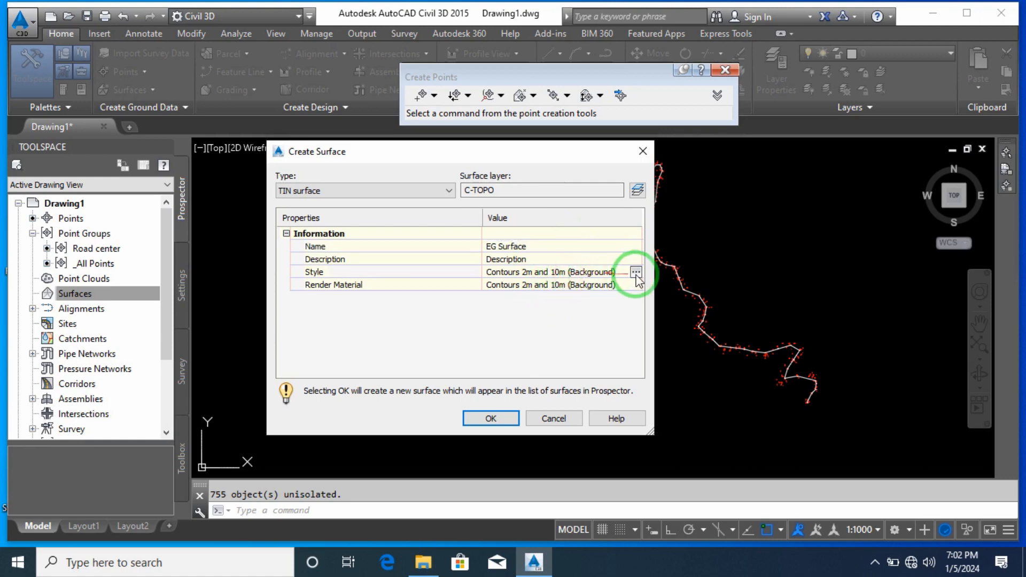
pyautogui.click(636, 273)
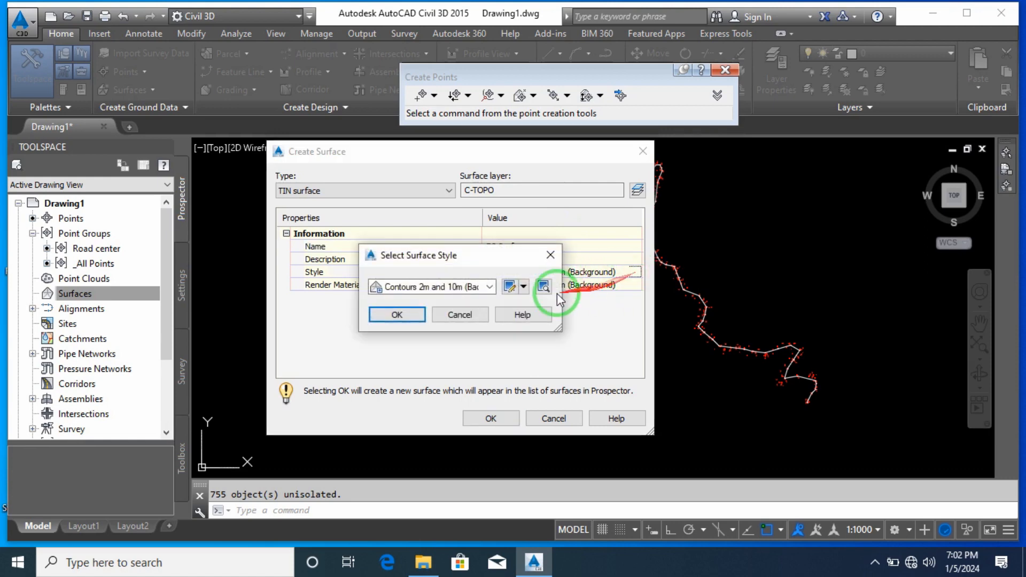
pyautogui.click(490, 287)
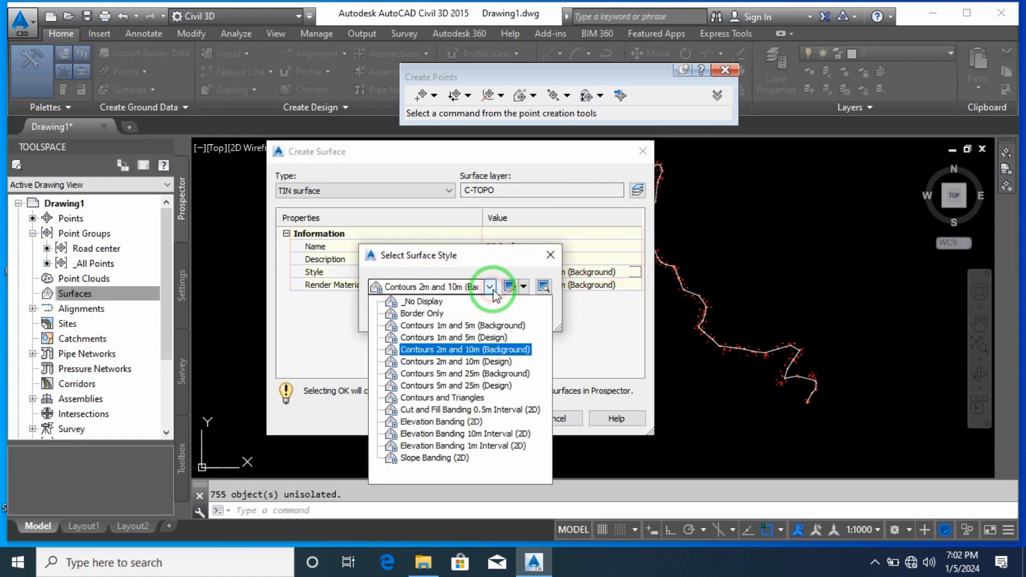
pyautogui.click(501, 385)
pyautogui.click(393, 315)
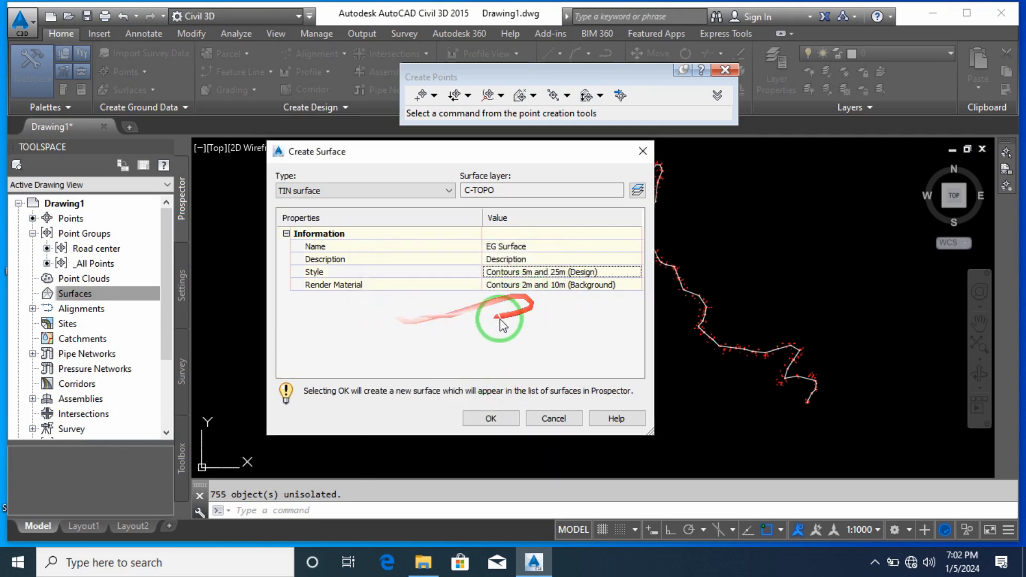
pyautogui.click(506, 421)
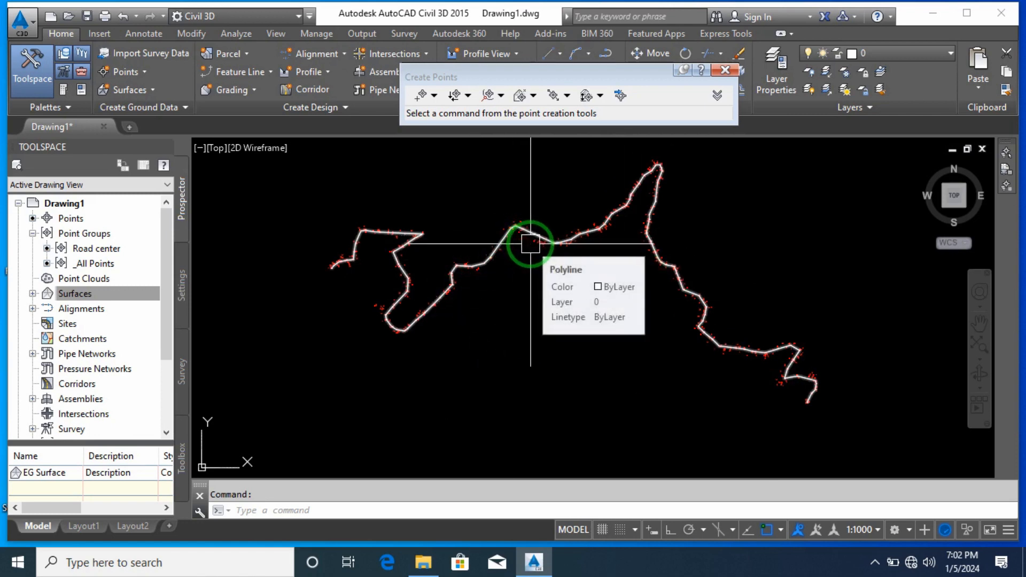
# Expand the EG Surface and its Definition collection to show its boundary and point data entries
pyautogui.click(32, 294)
pyautogui.click(101, 310)
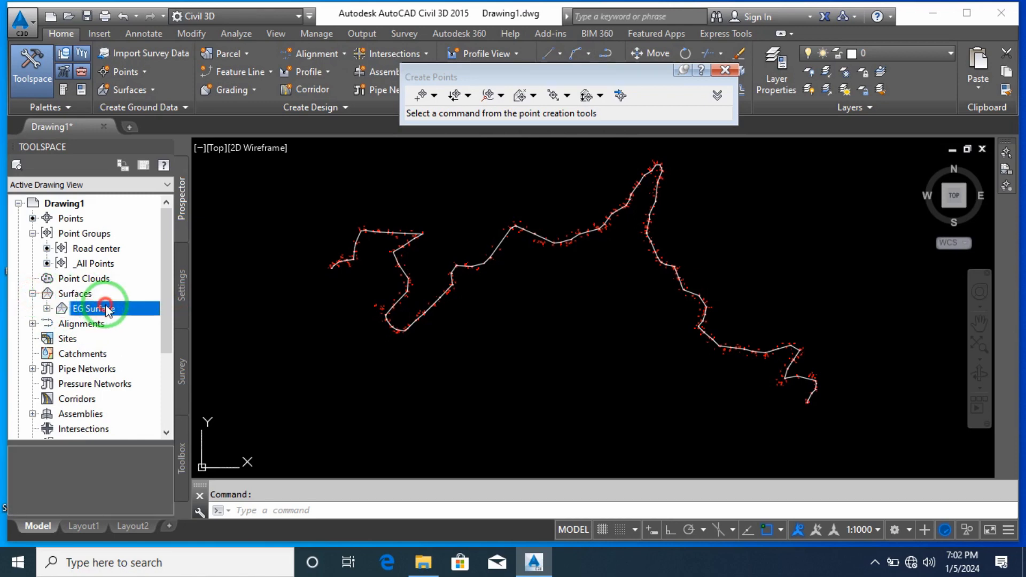
pyautogui.doubleClick(108, 310)
pyautogui.doubleClick(117, 352)
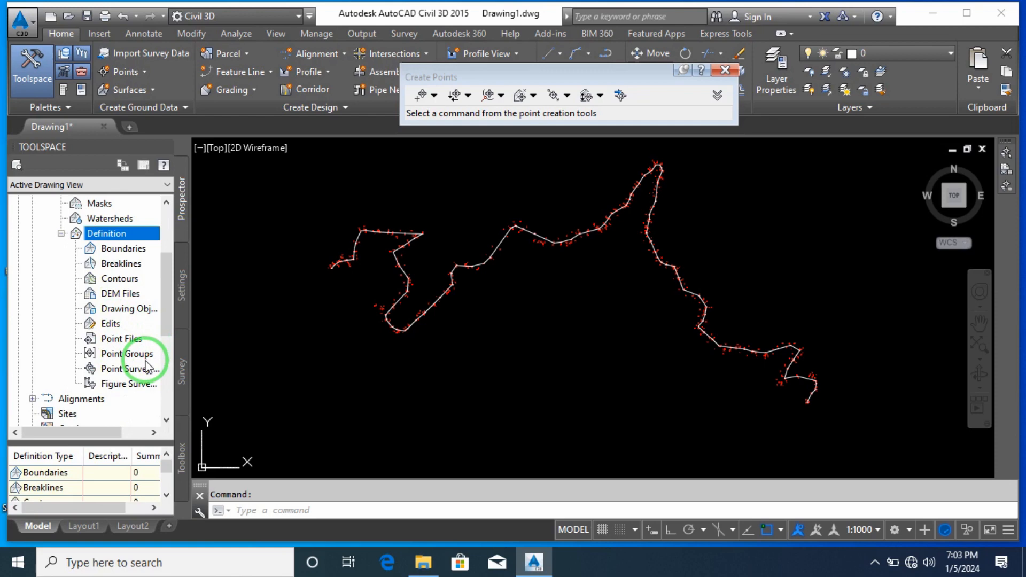
pyautogui.click(369, 420)
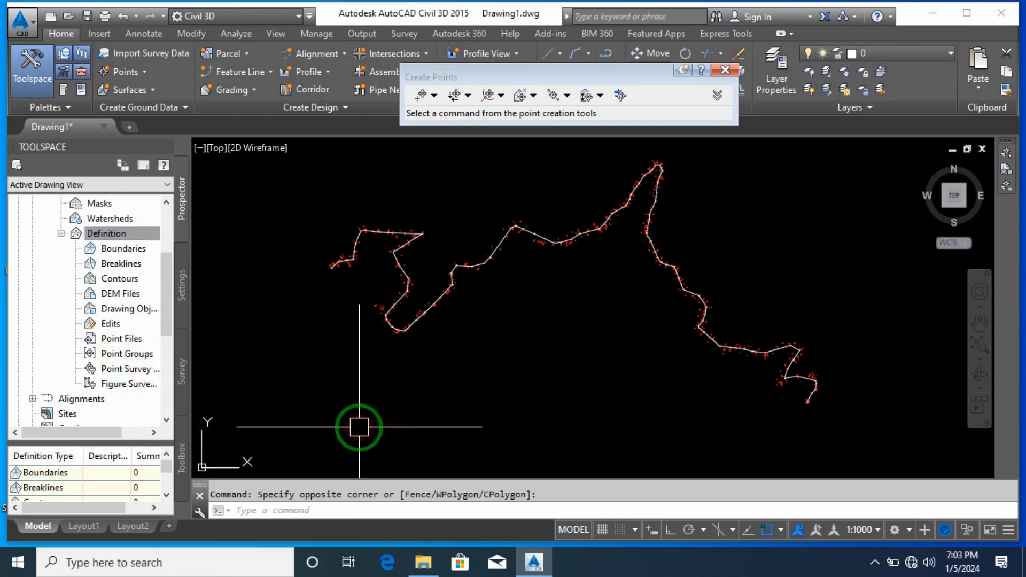
pyautogui.moveTo(433, 379)
pyautogui.mouseDown()
pyautogui.moveTo(428, 300)
pyautogui.moveTo(458, 270)
pyautogui.moveTo(470, 232)
pyautogui.moveTo(491, 268)
pyautogui.mouseUp()
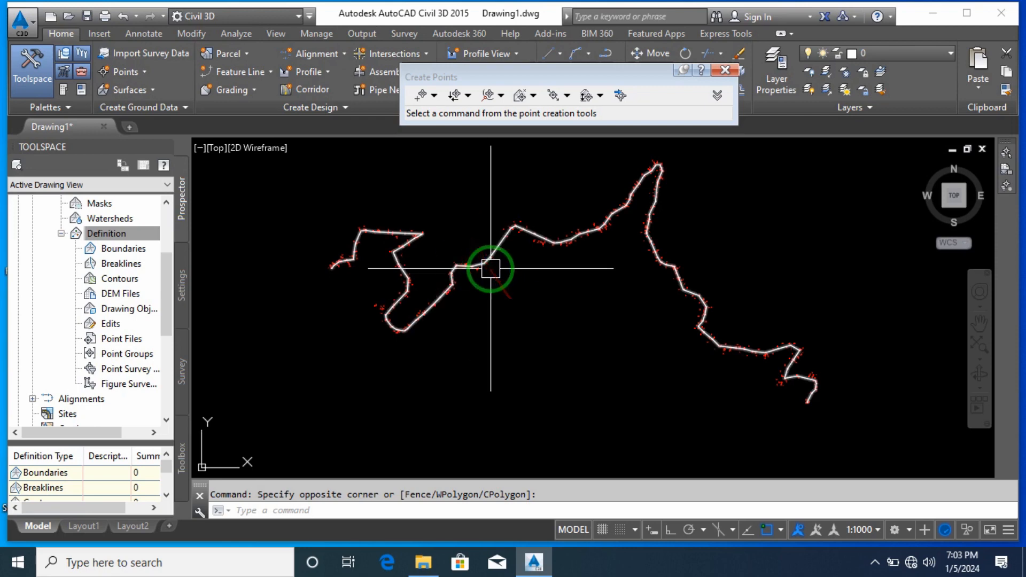
# Offset the road centerline with the Through option, placing one copy south and one copy north of the survey points
pyautogui.write('o')
pyautogui.press('Return')
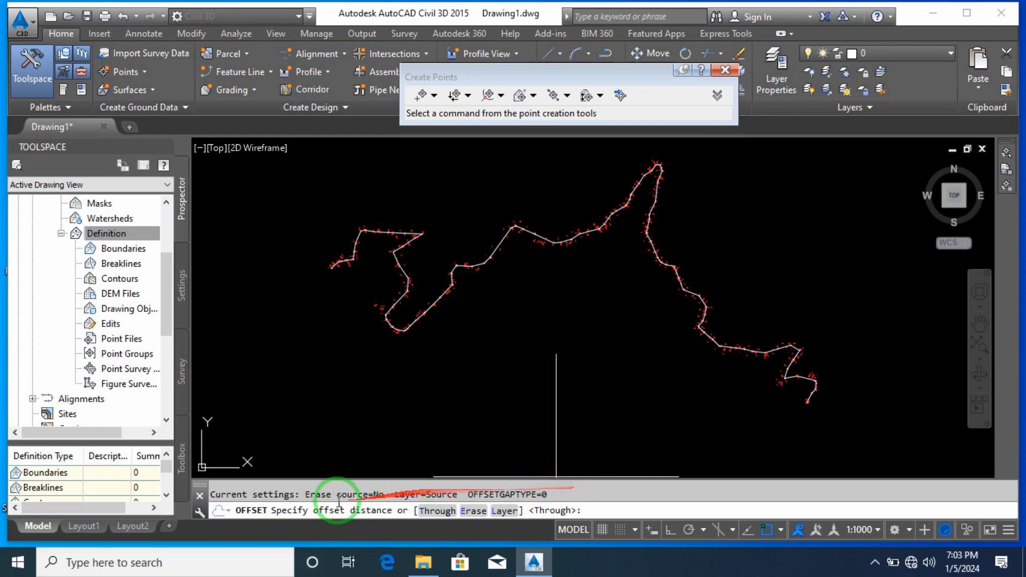
pyautogui.click(422, 512)
pyautogui.click(415, 335)
pyautogui.click(416, 338)
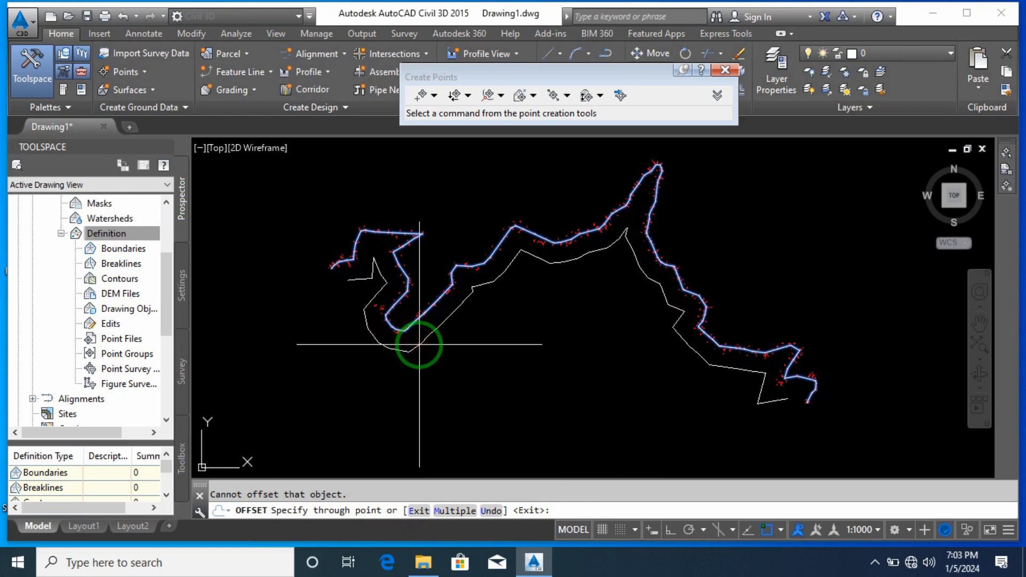
pyautogui.click(419, 342)
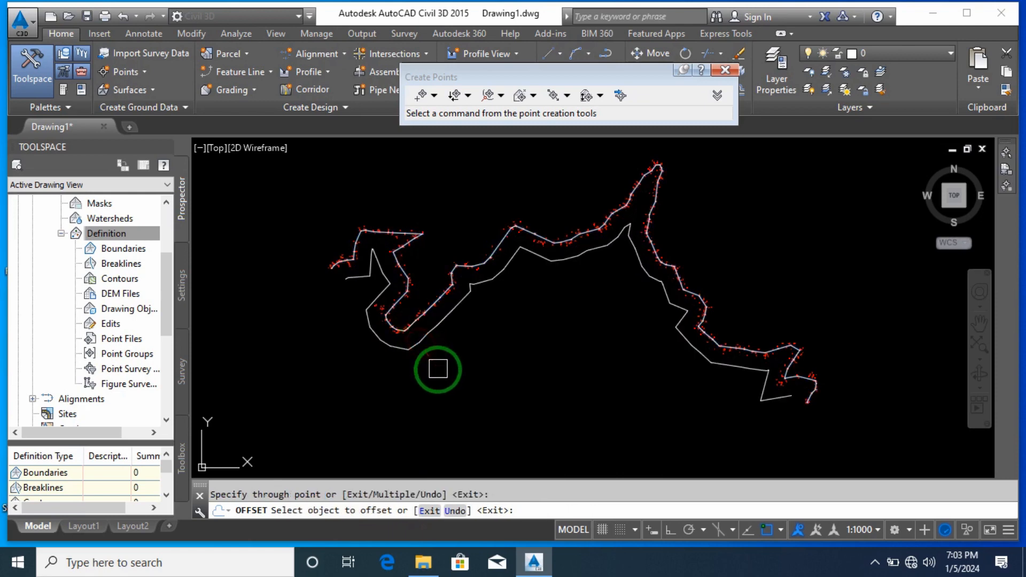
pyautogui.click(425, 302)
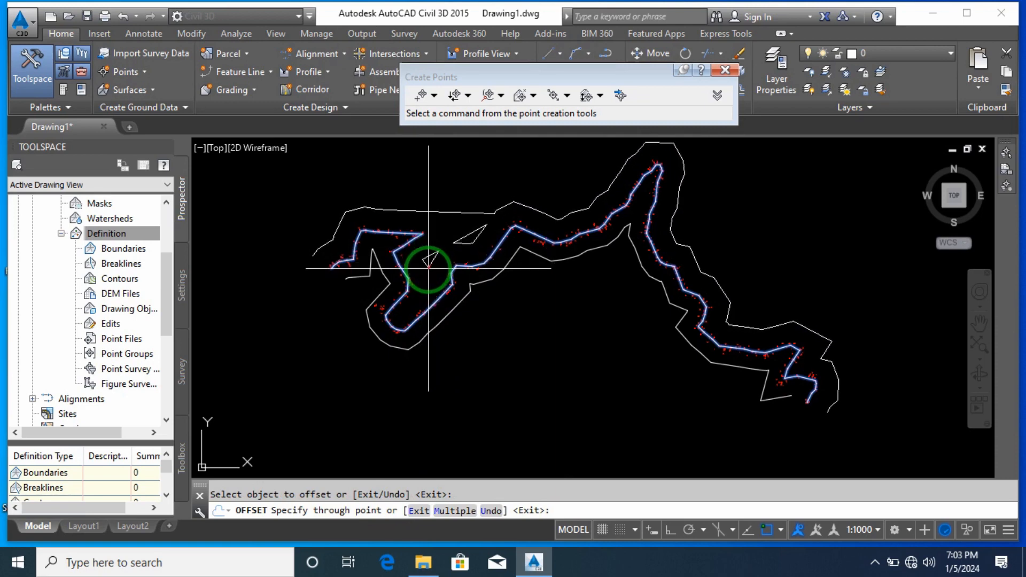
pyautogui.click(444, 227)
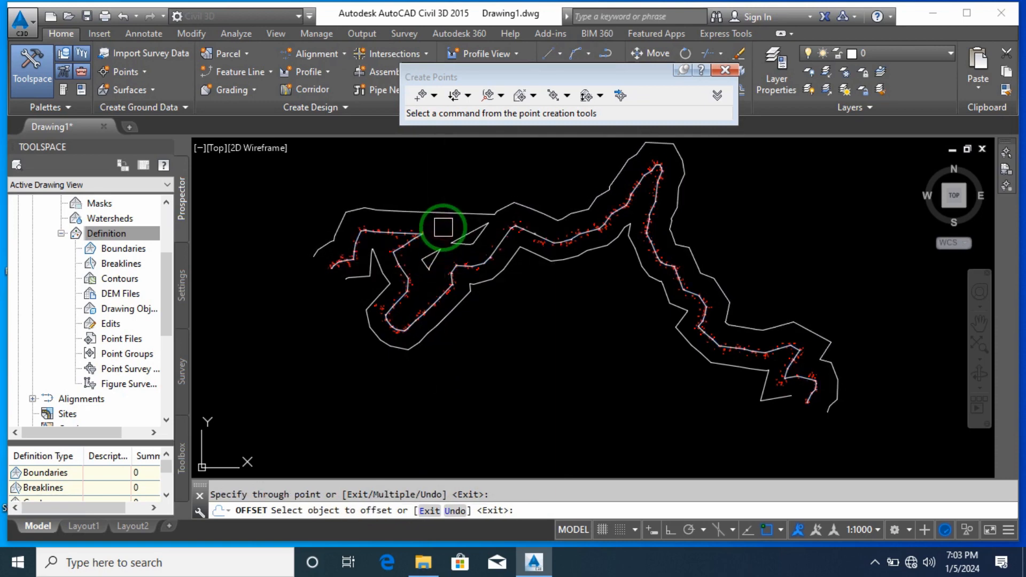
pyautogui.press('Escape')
# Erase the two small leftover loops that the northern offset made inside the western bend
pyautogui.click(452, 242)
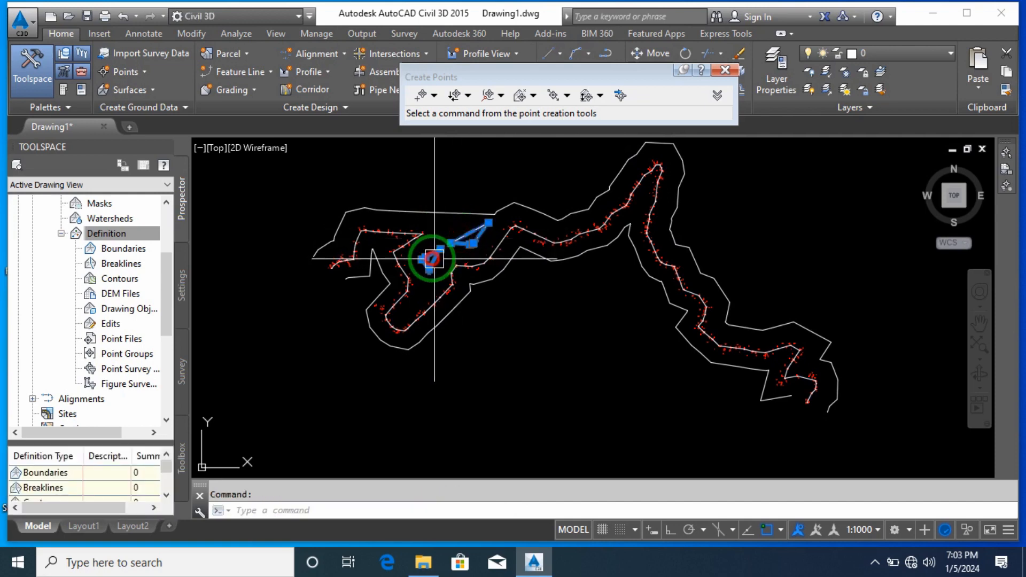
pyautogui.write('e')
pyautogui.press('Return')
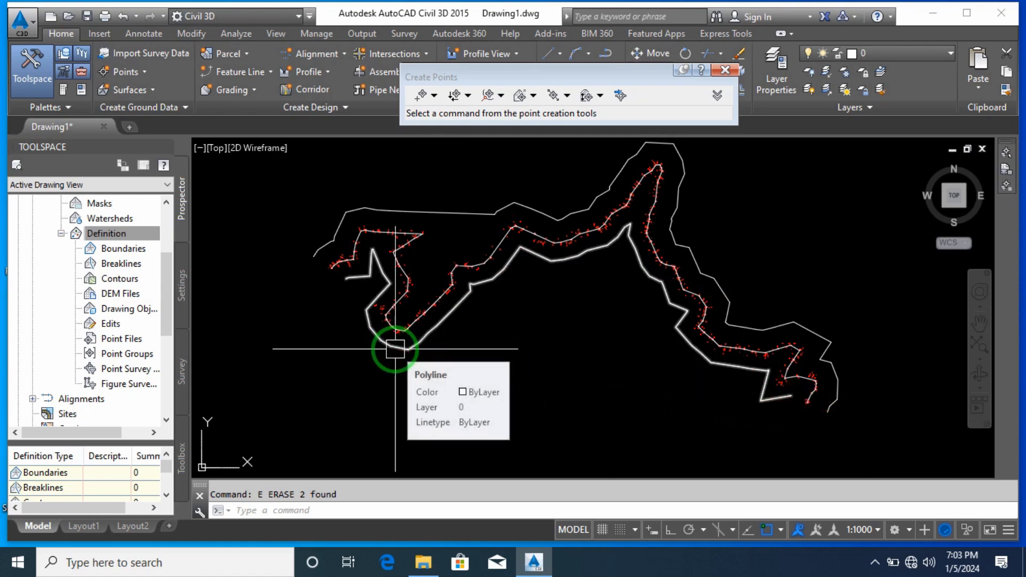
pyautogui.press('space')
pyautogui.scroll(4, 320, 256)
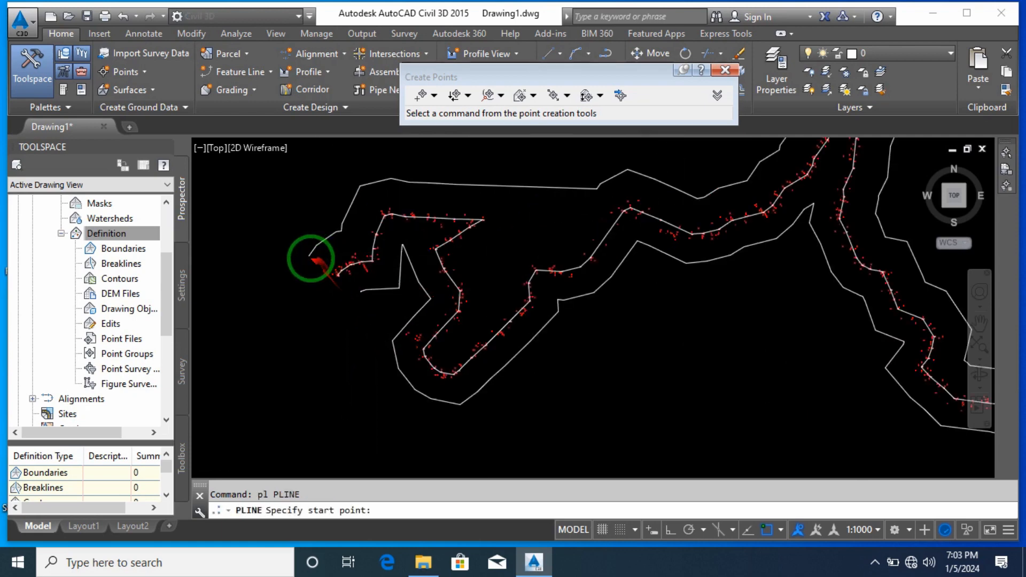
pyautogui.click(302, 258)
pyautogui.press('Escape')
# Start a polyline and enable all object snap modes for picking the offset ends
pyautogui.press('space')
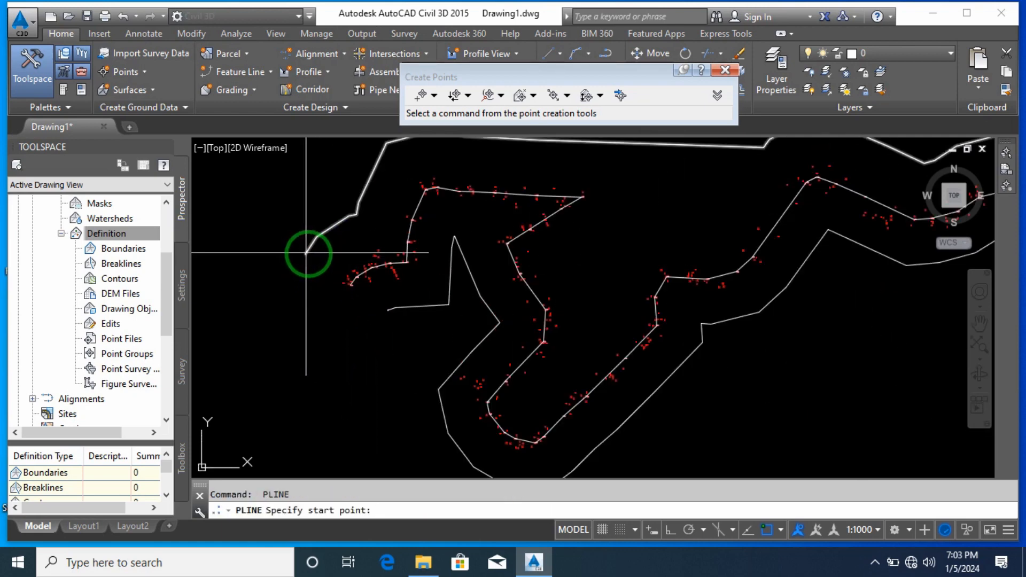
pyautogui.click(781, 530)
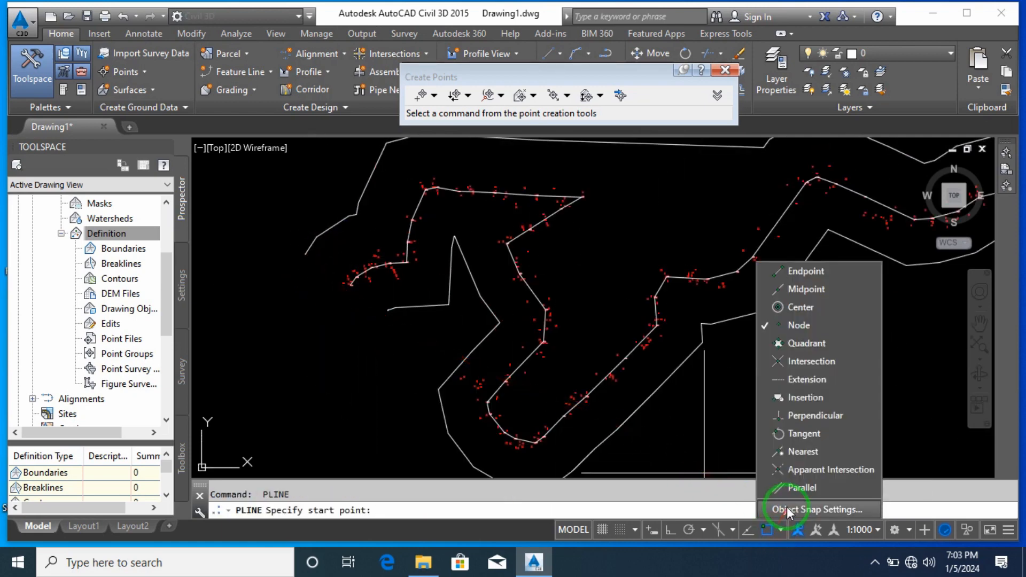
pyautogui.click(788, 510)
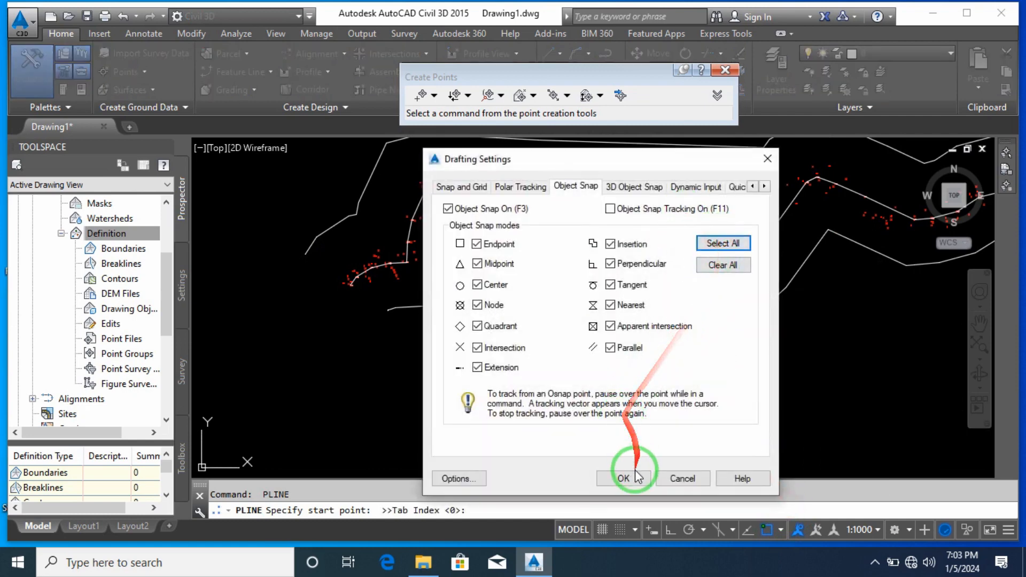
pyautogui.click(624, 477)
# Draw a two-segment polyline around the western road end, connecting the ends of the northern and southern offsets
pyautogui.click(309, 257)
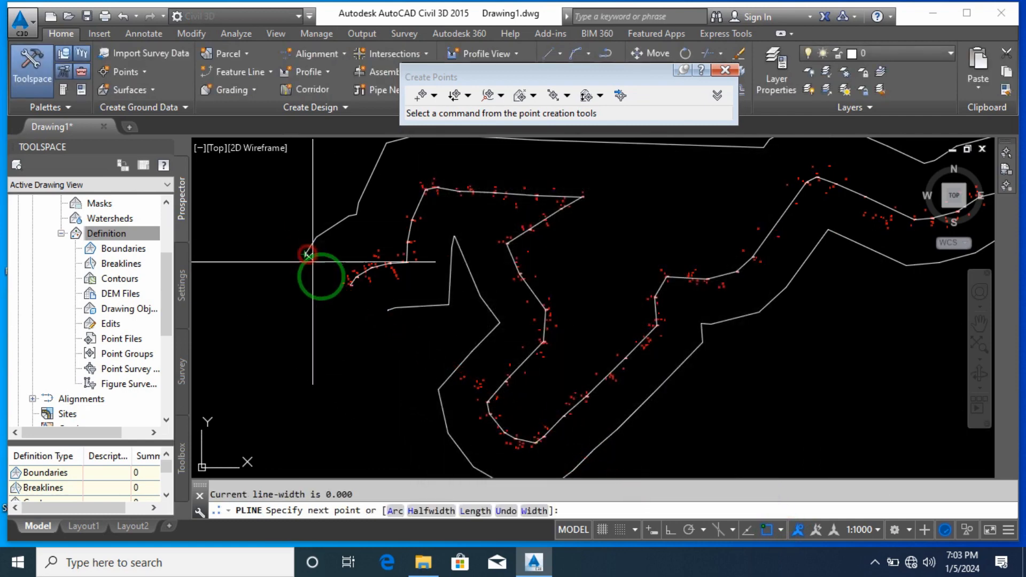
pyautogui.scroll(2, 337, 288)
pyautogui.click(306, 329)
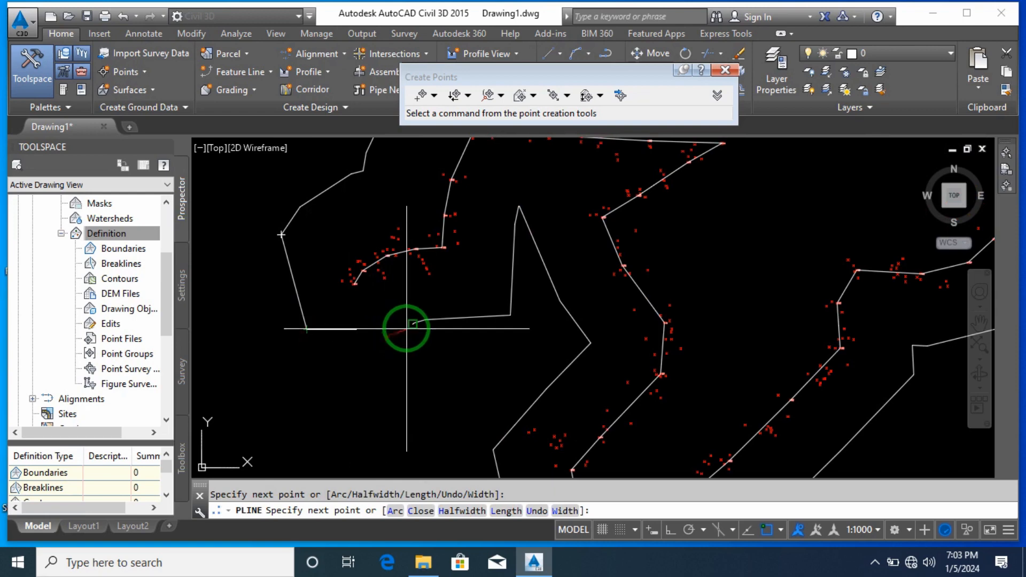
pyautogui.press('Escape')
# Draw a two-segment polyline around the southeastern road end, connecting the open ends of both offsets
pyautogui.scroll(-3, 408, 337)
pyautogui.scroll(1, 442, 270)
pyautogui.scroll(-1, 540, 319)
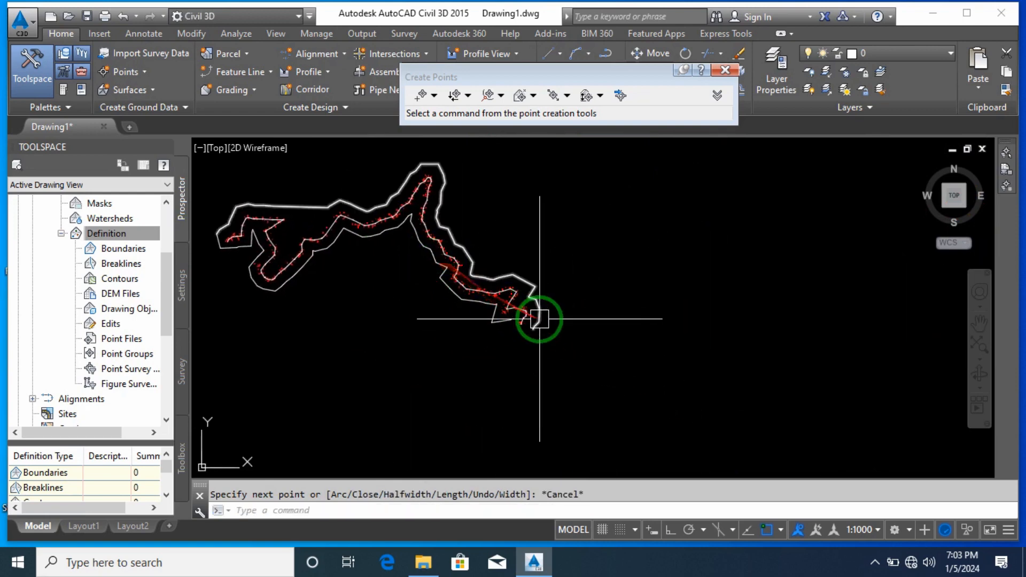
pyautogui.scroll(3, 540, 319)
pyautogui.click(502, 367)
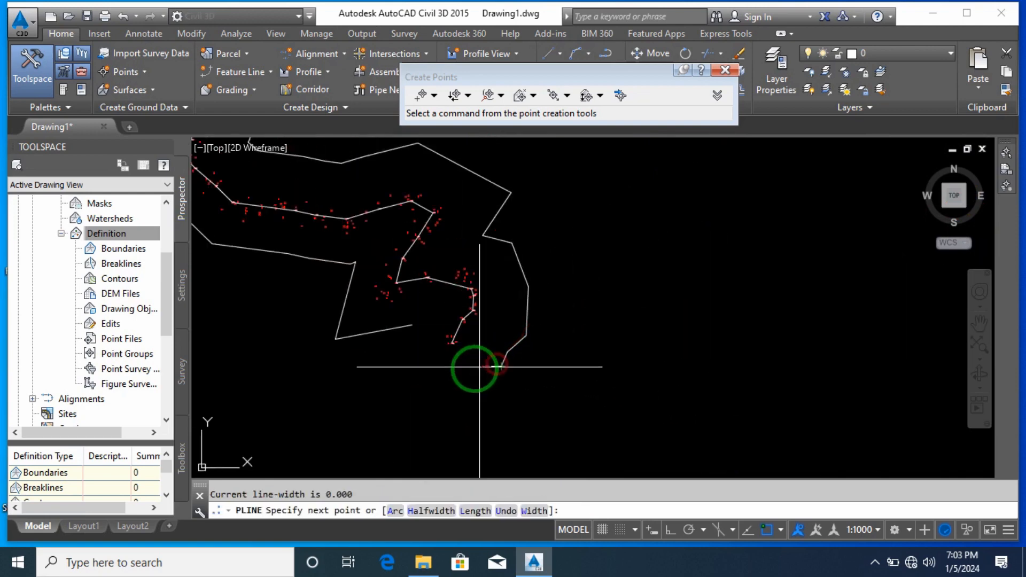
pyautogui.click(441, 374)
pyautogui.click(408, 331)
pyautogui.press('Escape')
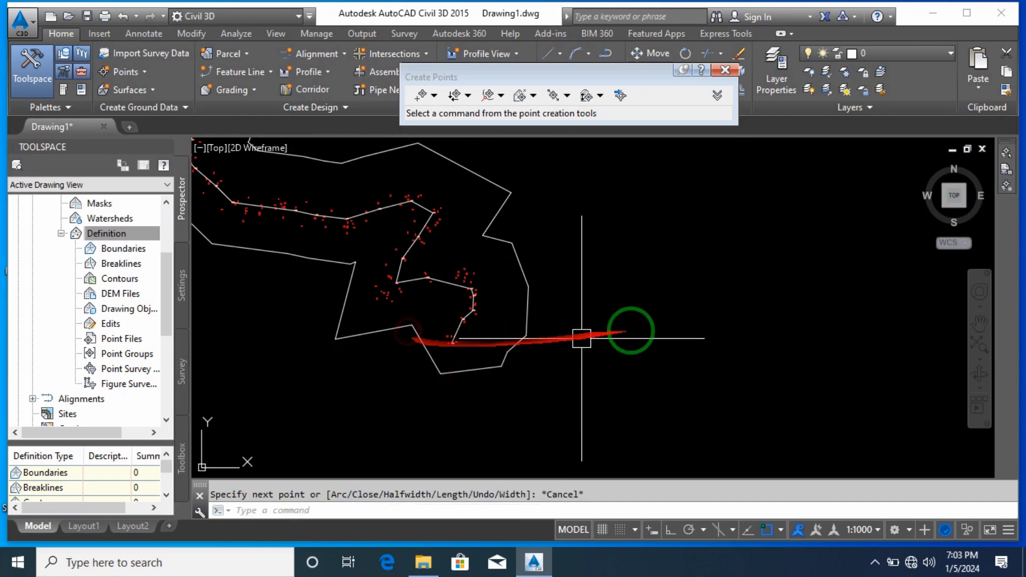
# Join both offsets and the two end connectors into one closed outline using PEDIT Multiple with a fuzz distance of 0.000
pyautogui.scroll(-3, 643, 329)
pyautogui.moveTo(476, 330); pyautogui.dragTo(654, 383, button='middle')
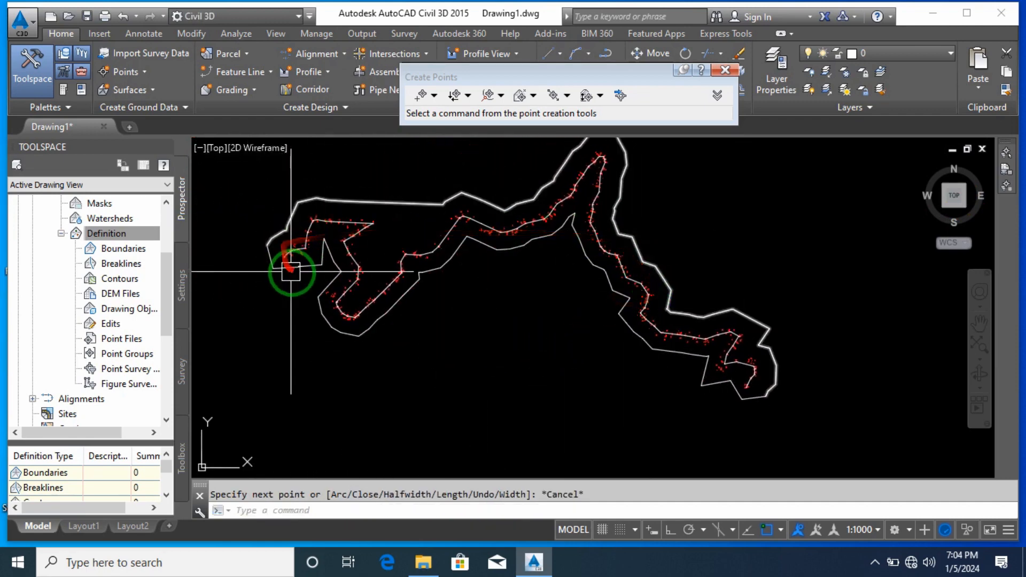
pyautogui.moveTo(509, 255); pyautogui.dragTo(533, 293, button='middle')
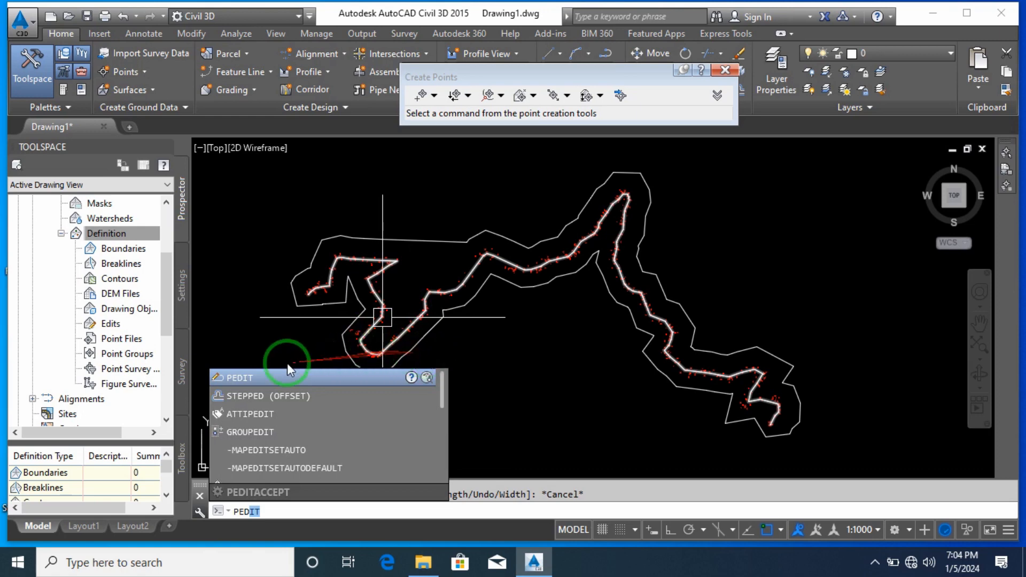
pyautogui.click(248, 378)
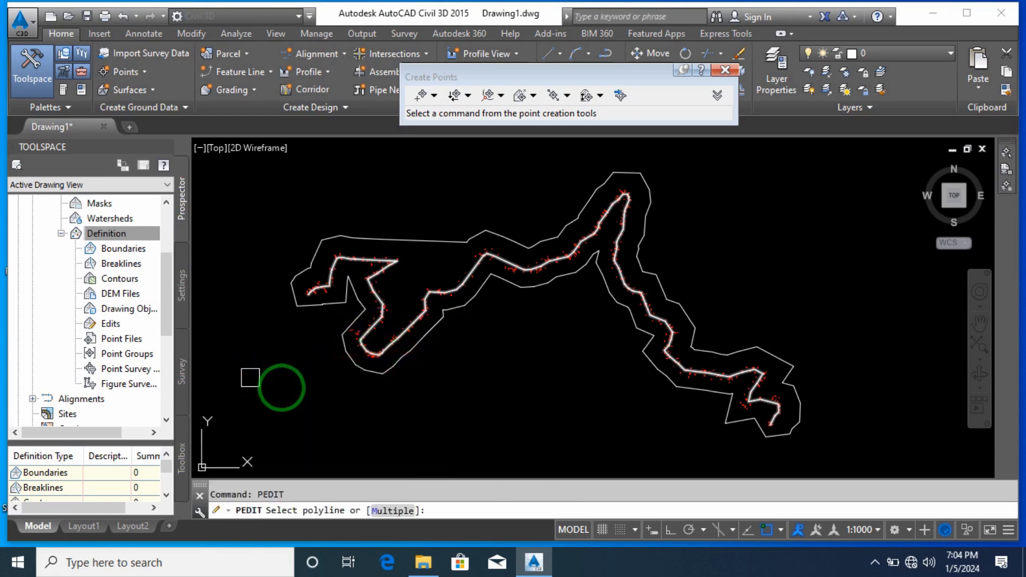
pyautogui.click(391, 511)
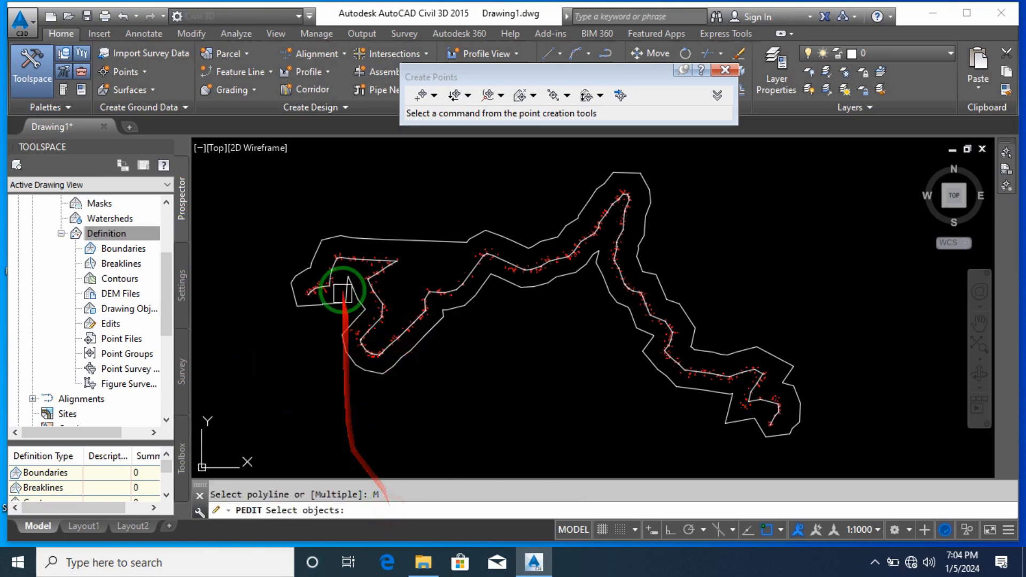
pyautogui.click(354, 235)
pyautogui.click(441, 330)
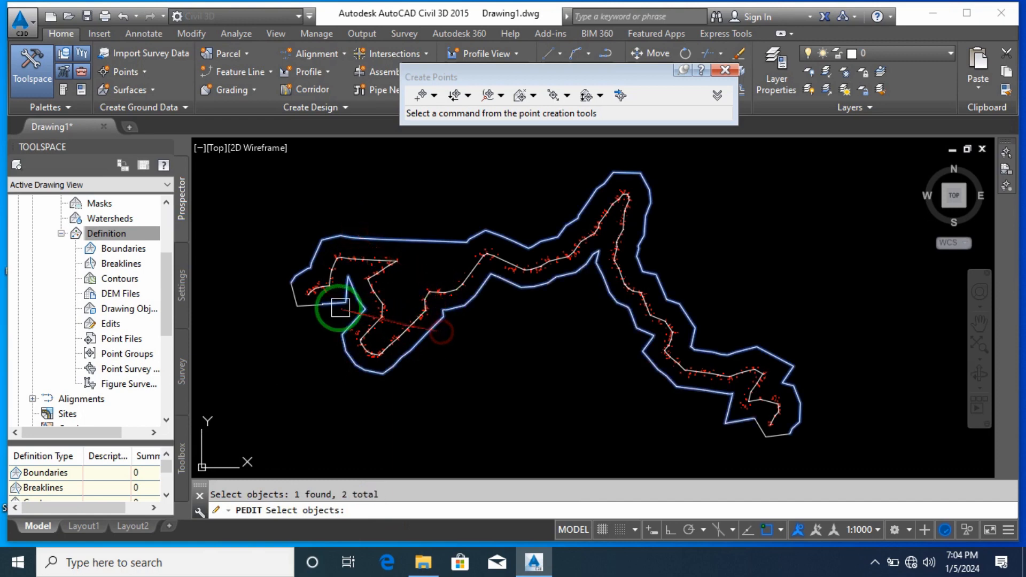
pyautogui.click(773, 440)
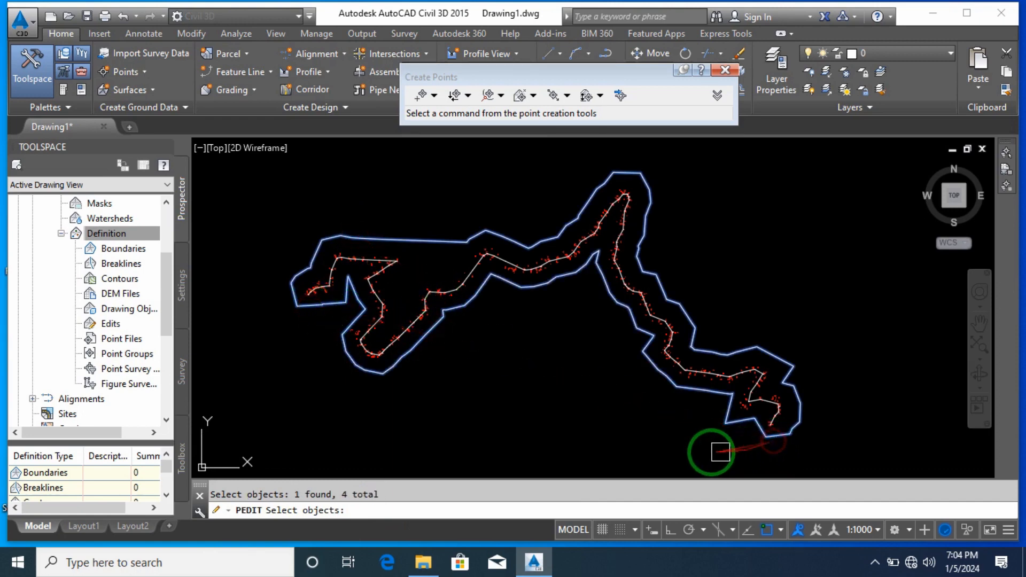
pyautogui.press('Return')
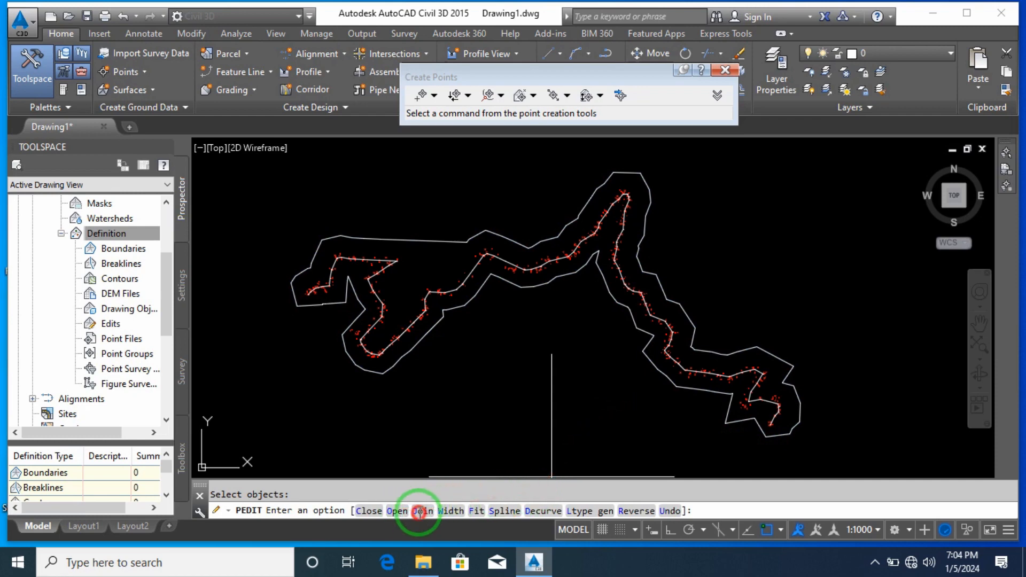
pyautogui.click(420, 511)
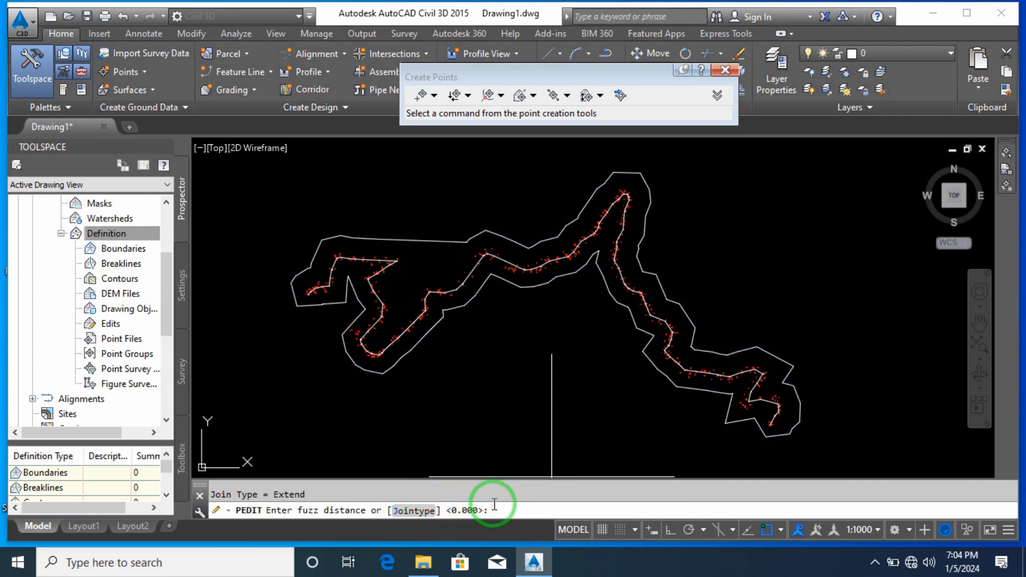
pyautogui.press('Return')
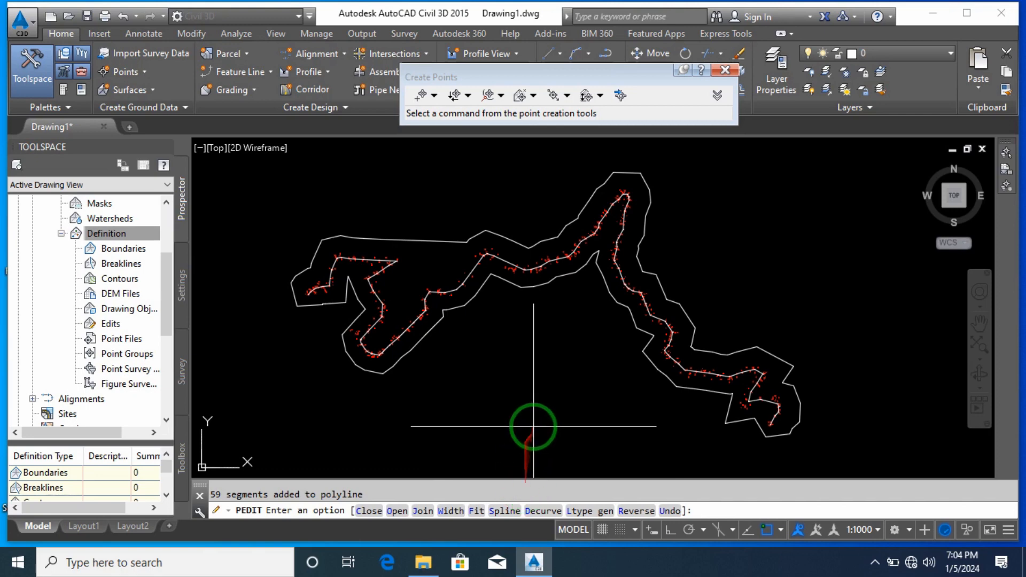
pyautogui.press('Return')
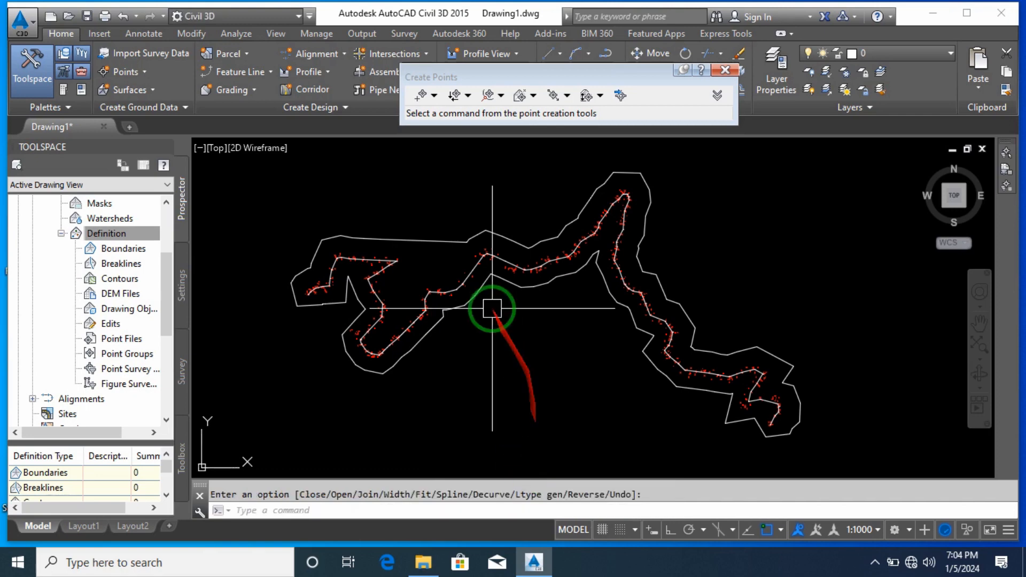
pyautogui.press('Escape')
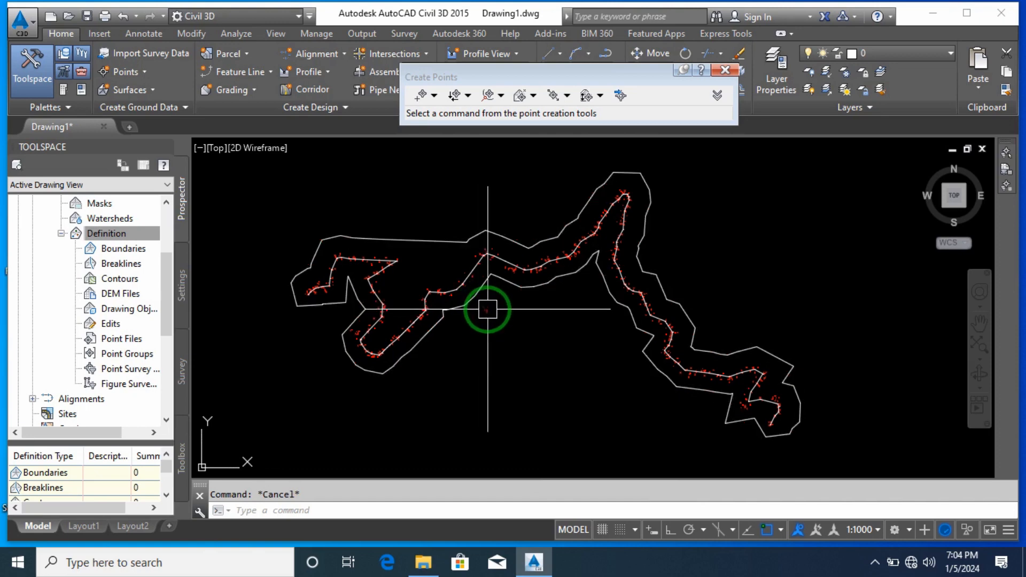
# Try to add an Outer boundary named "hid" to the EG Surface from the closed road outline
pyautogui.moveTo(527, 320); pyautogui.dragTo(564, 332, button='middle')
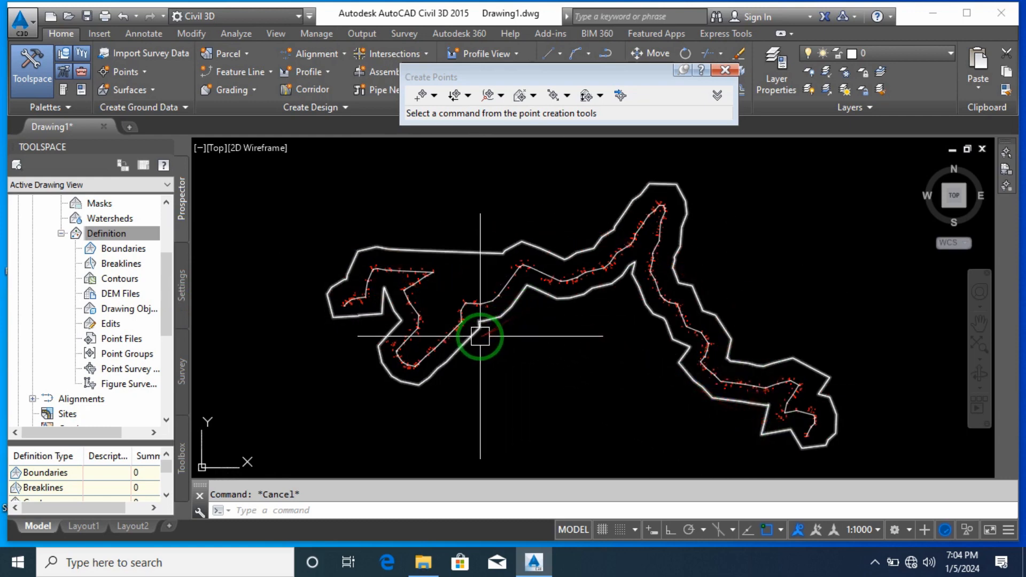
pyautogui.click(119, 248)
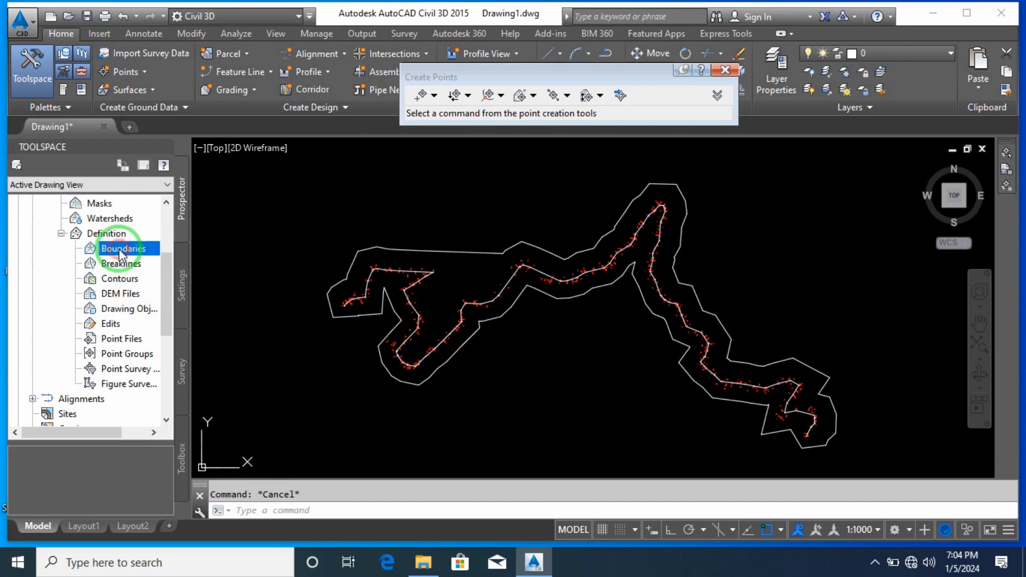
pyautogui.rightClick(119, 249)
pyautogui.click(156, 258)
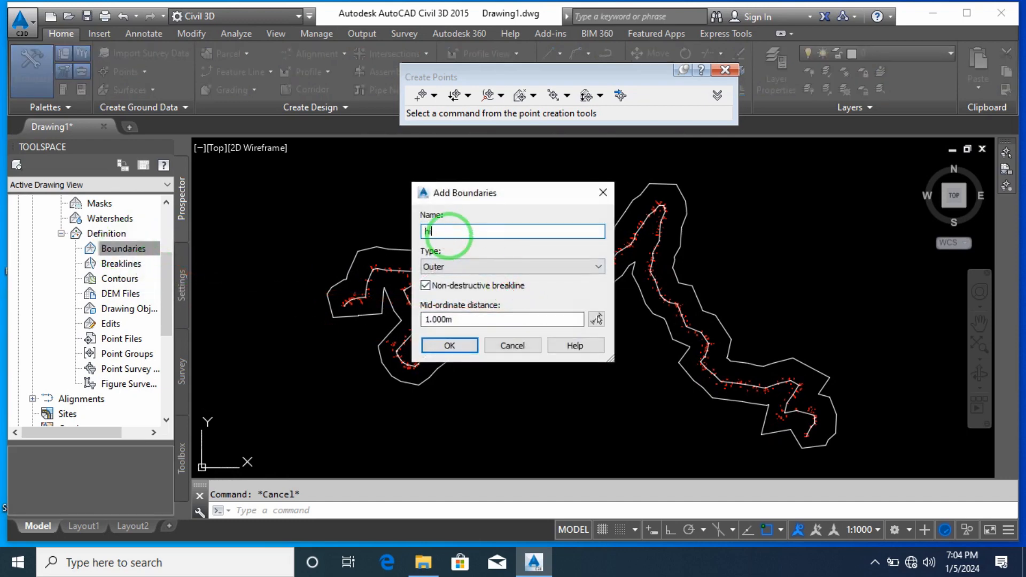
pyautogui.click(460, 274)
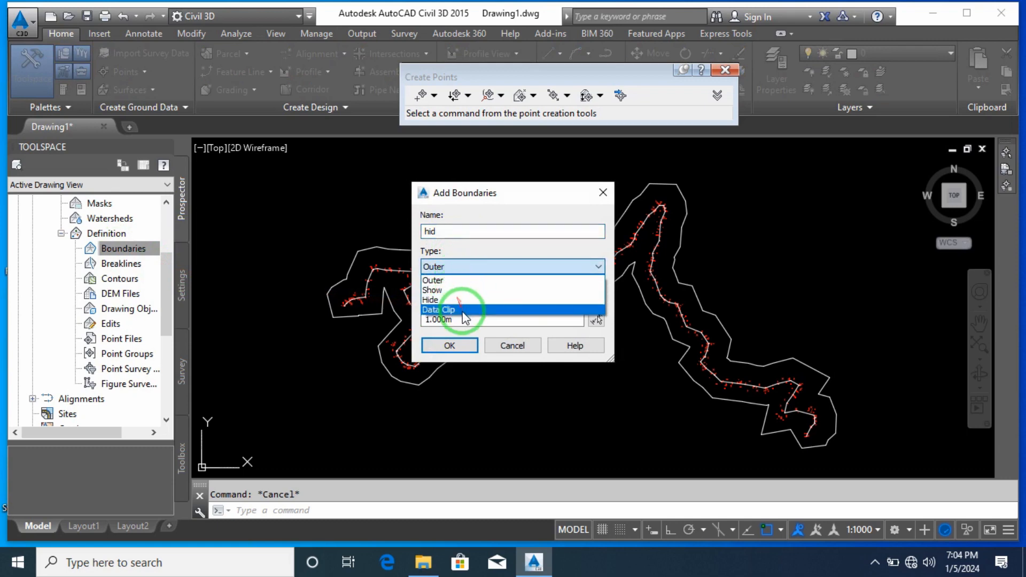
pyautogui.click(464, 281)
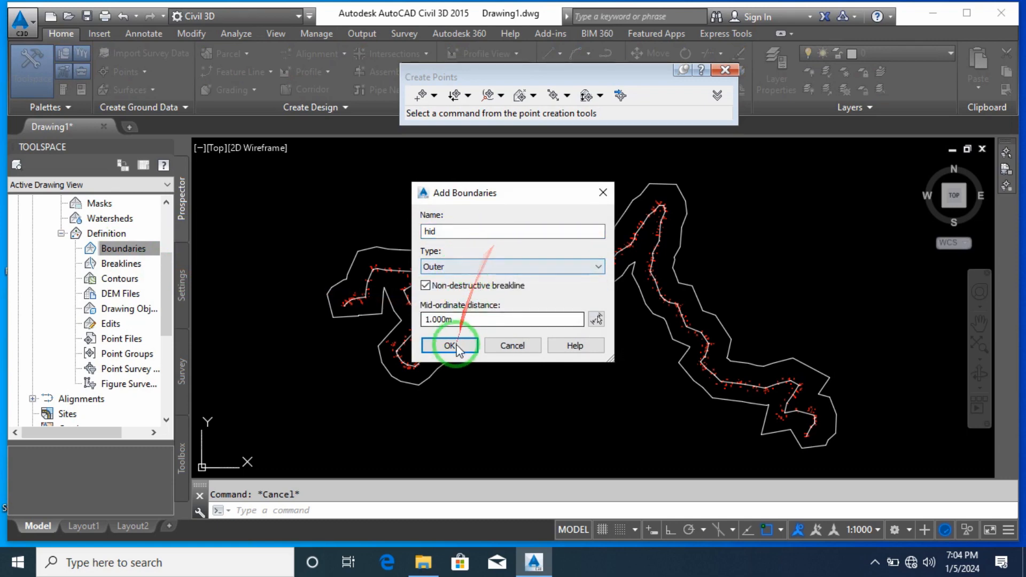
pyautogui.click(452, 346)
pyautogui.click(482, 249)
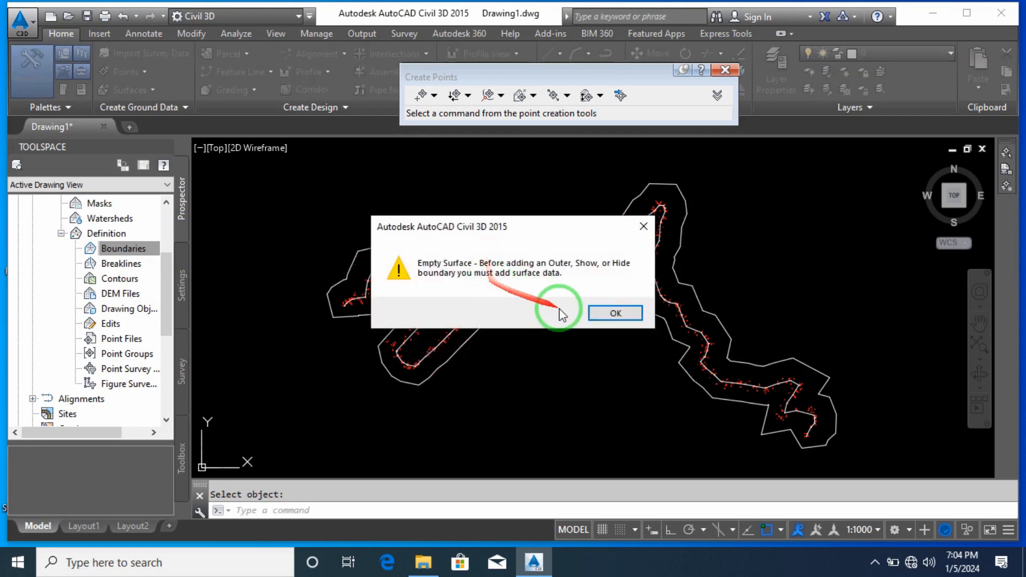
pyautogui.click(595, 314)
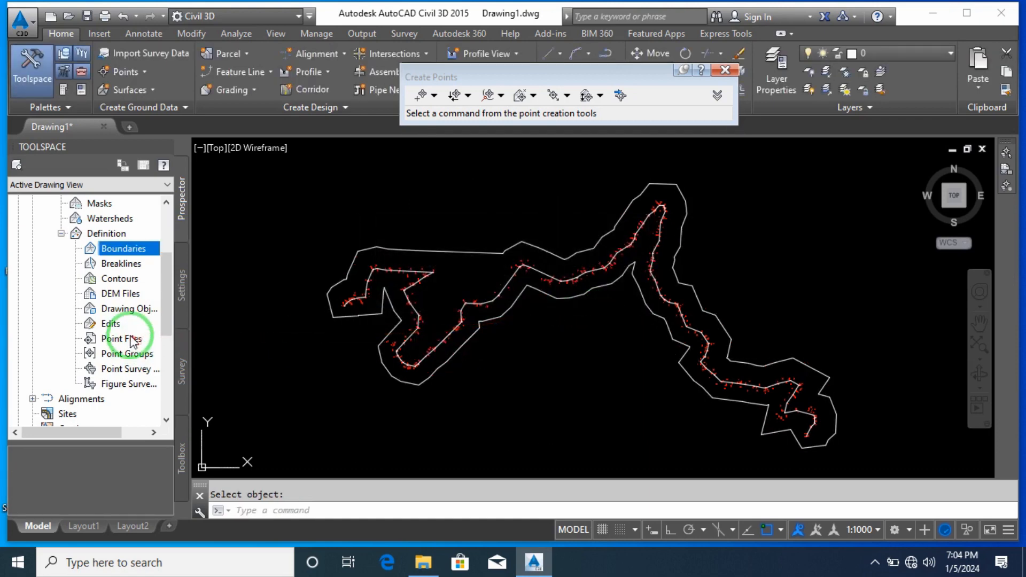
# Add the _All Points point group to the EG Surface definition and dismiss the event viewer
pyautogui.click(175, 365)
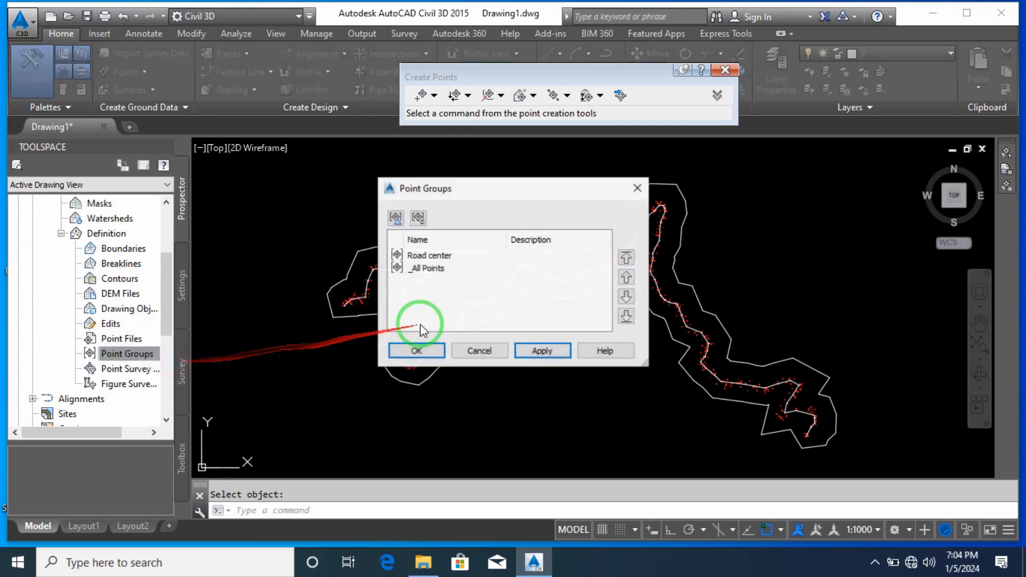
pyautogui.click(434, 269)
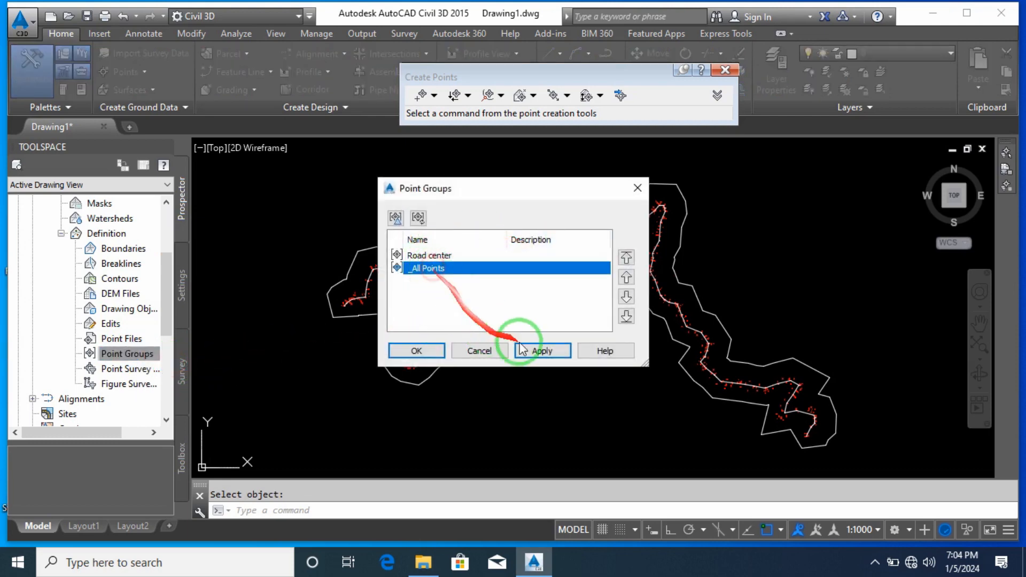
pyautogui.click(540, 350)
pyautogui.click(438, 353)
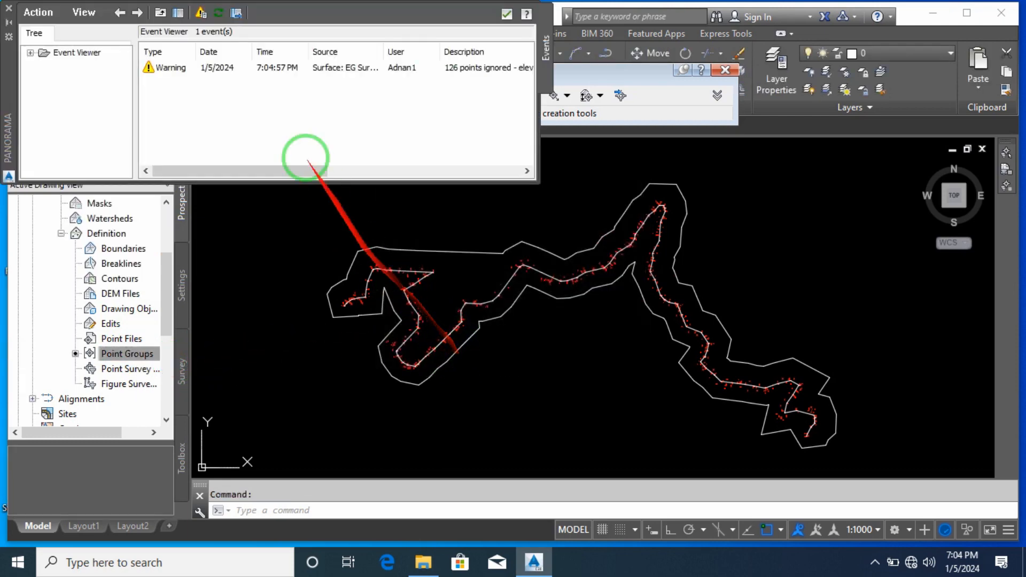
pyautogui.click(9, 9)
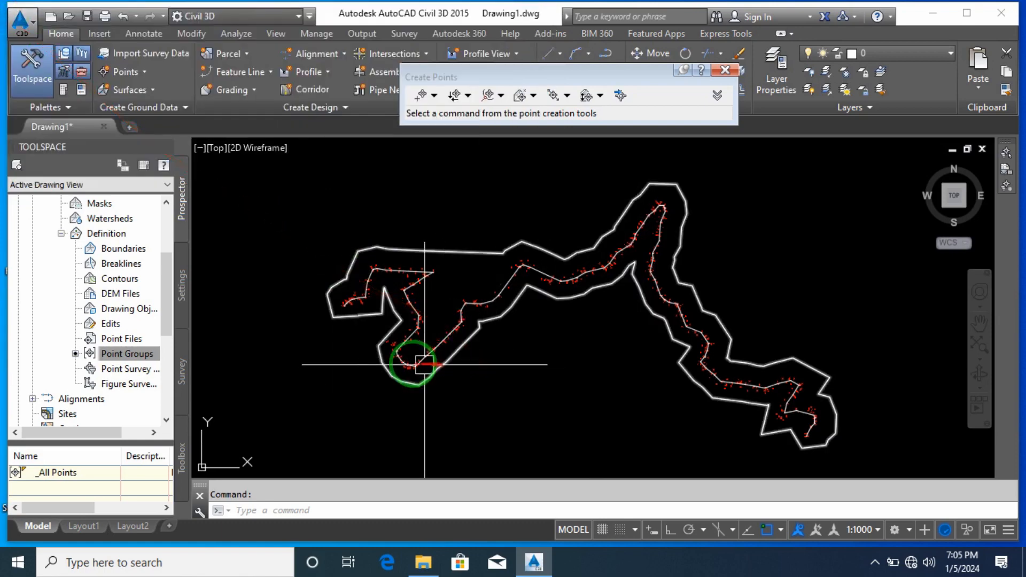
# Add the _All Points group to the surface definition a second time and dismiss the event viewer
pyautogui.rightClick(127, 359)
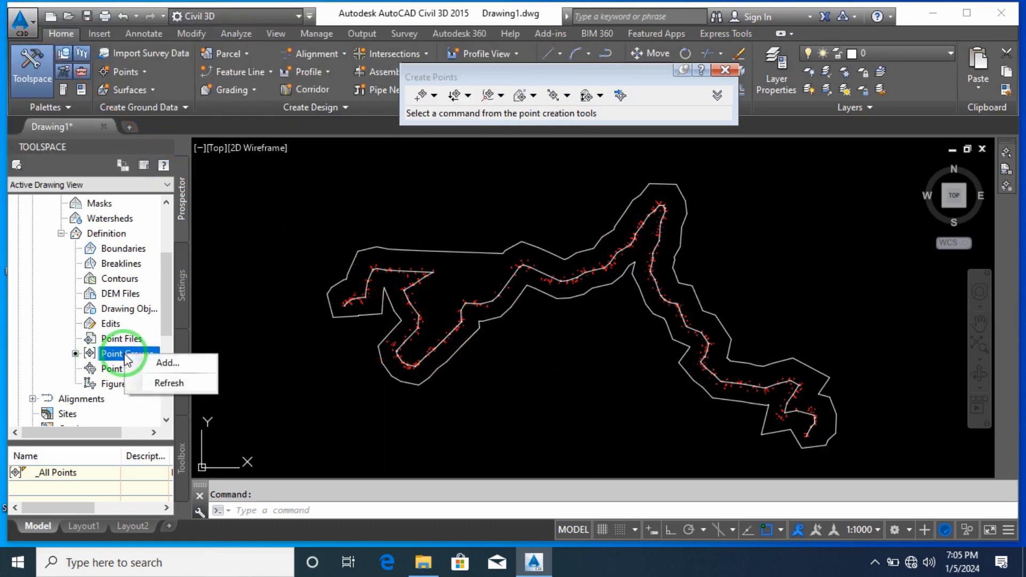
pyautogui.click(166, 364)
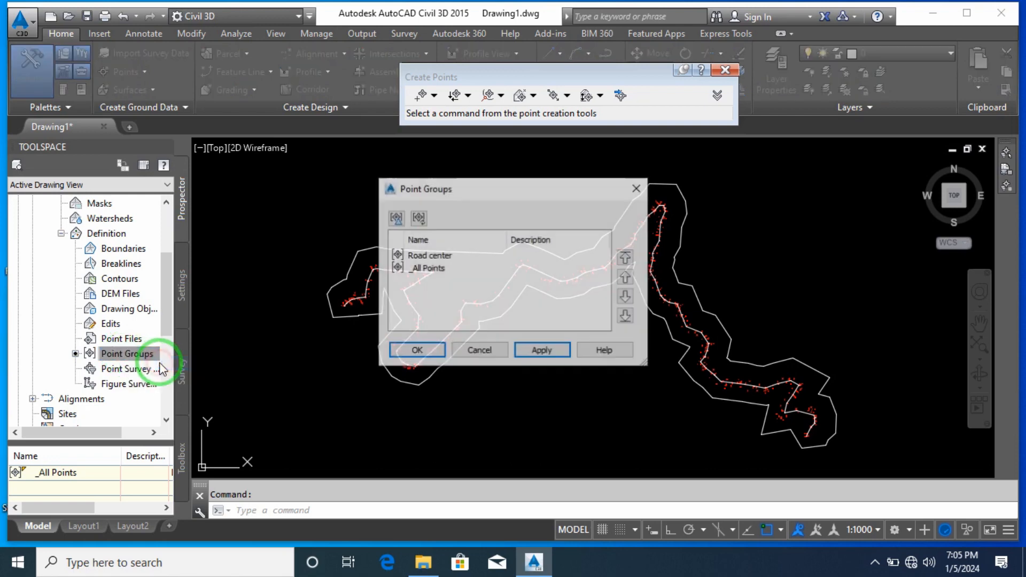
pyautogui.click(428, 270)
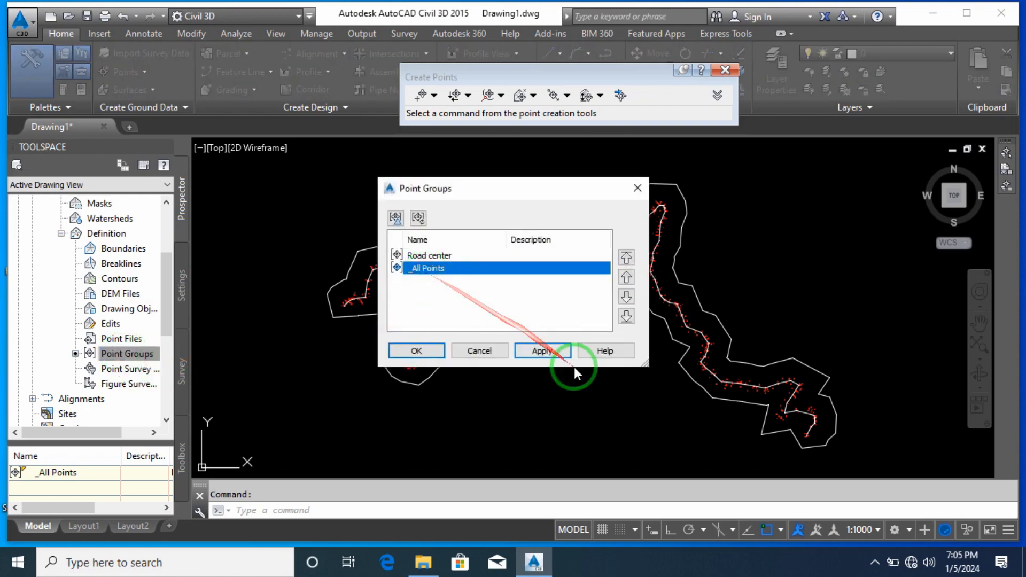
pyautogui.click(547, 352)
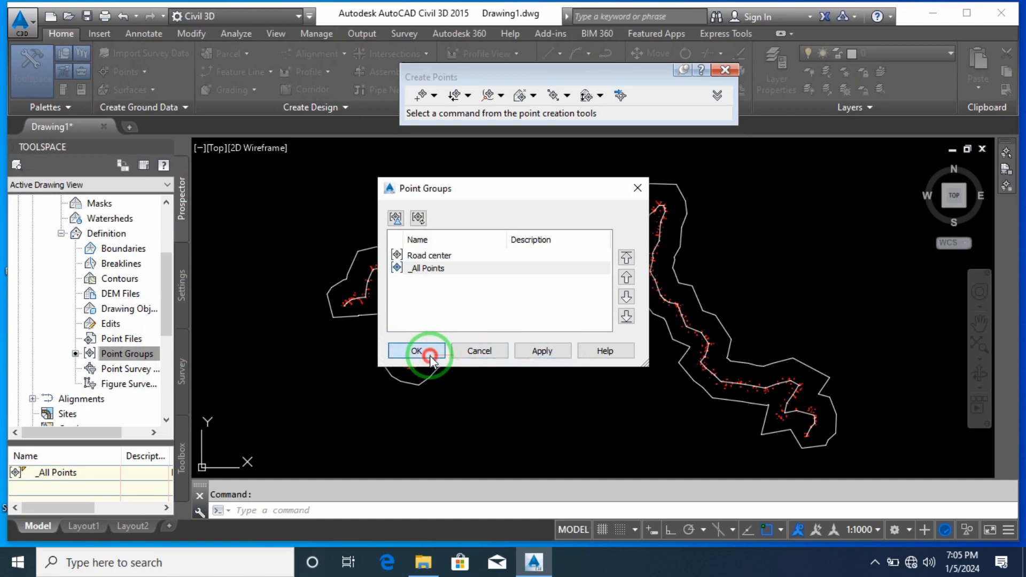
pyautogui.click(427, 353)
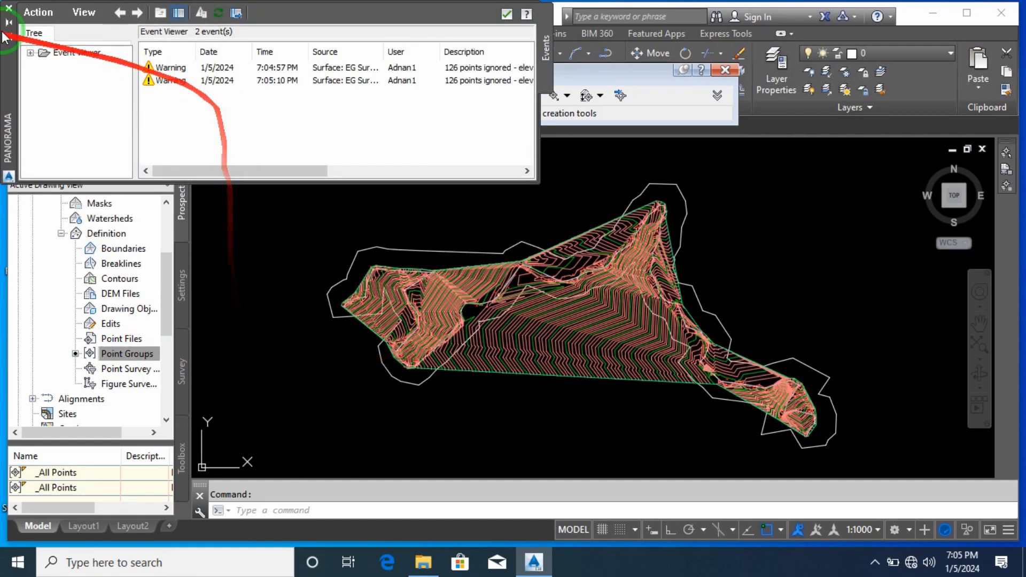
pyautogui.click(10, 9)
pyautogui.click(271, 222)
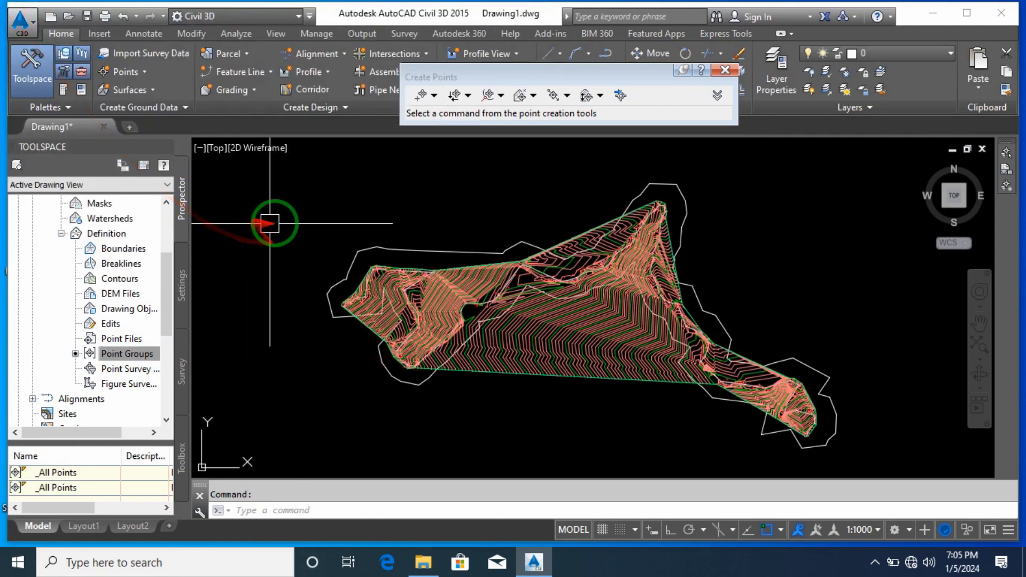
# Add a non-destructive Outer boundary named "hid" to the surface, using the closed road outline
pyautogui.rightClick(130, 250)
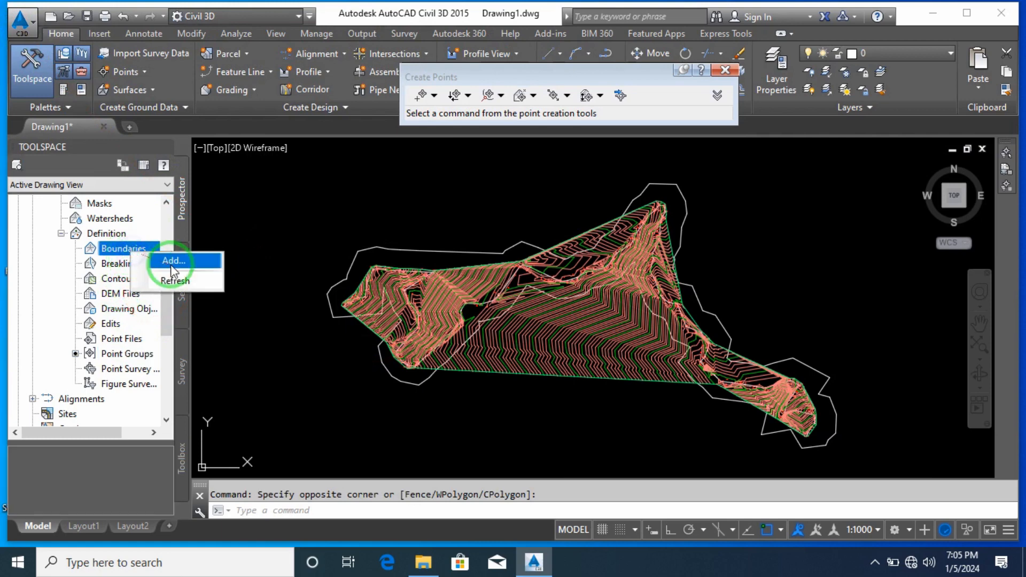
pyautogui.click(171, 259)
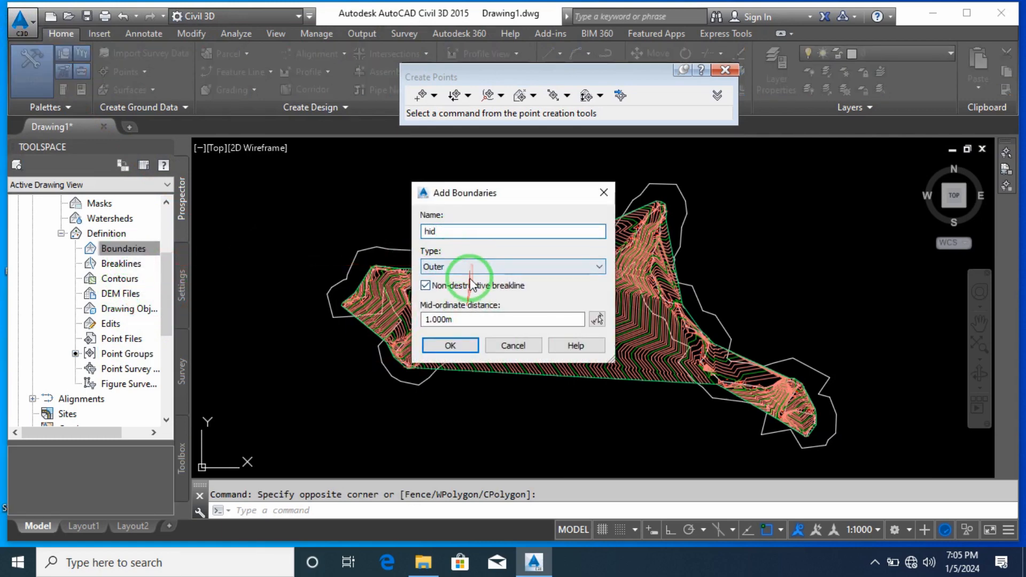
pyautogui.click(467, 347)
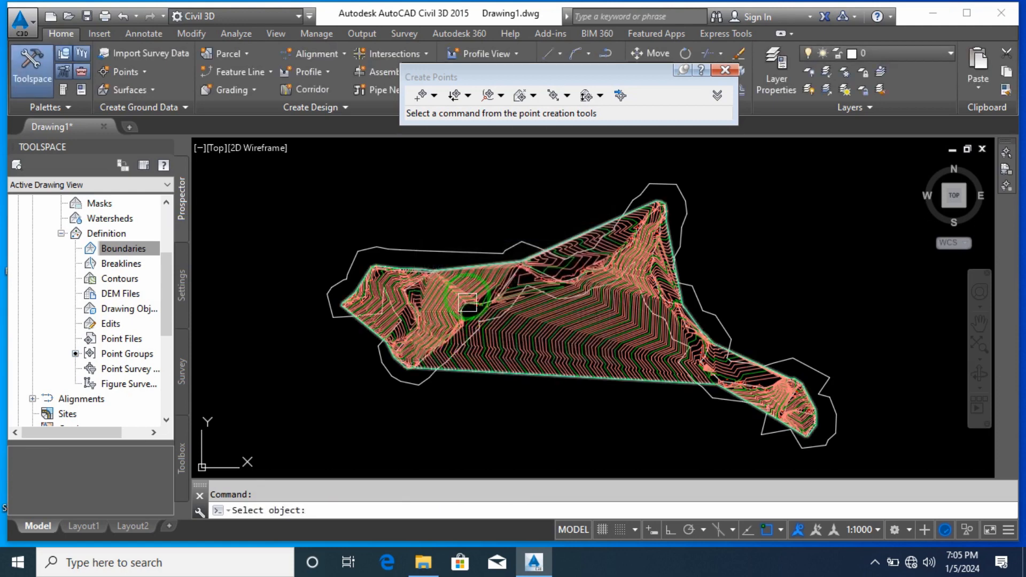
pyautogui.click(474, 251)
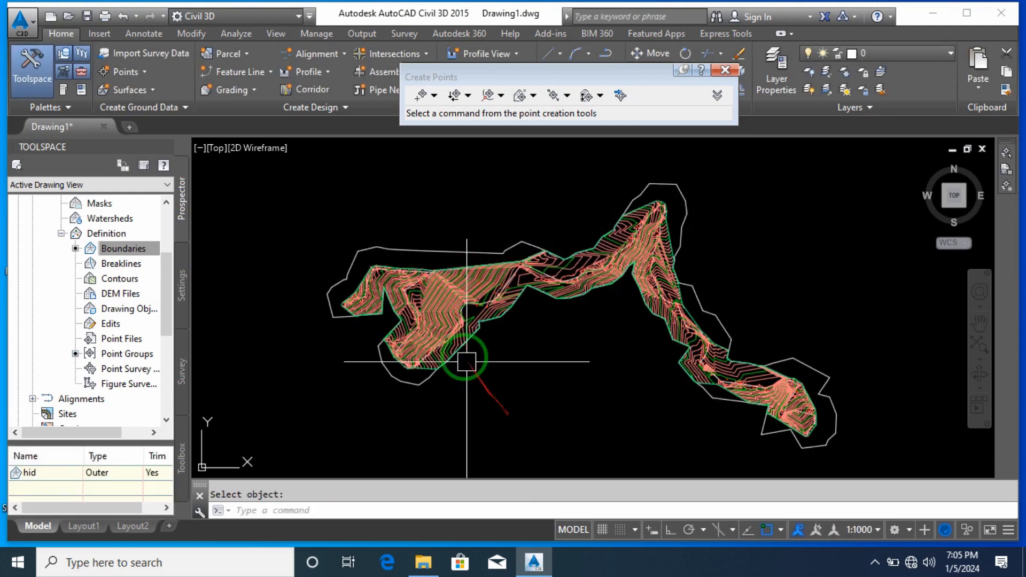
# Erase the closed road outline, and undo back to before the Outer boundary was added
pyautogui.click(450, 256)
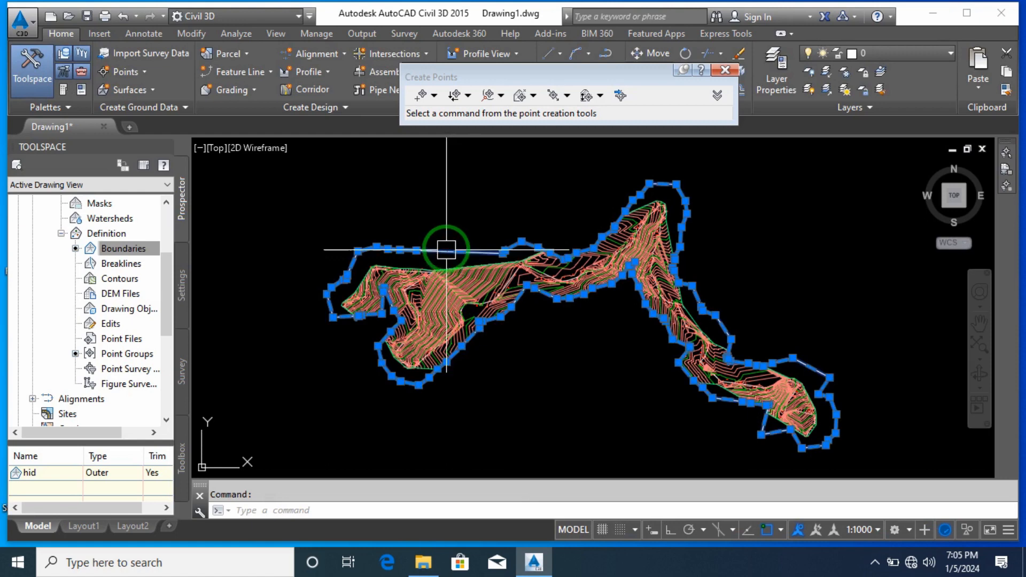
pyautogui.press('Delete')
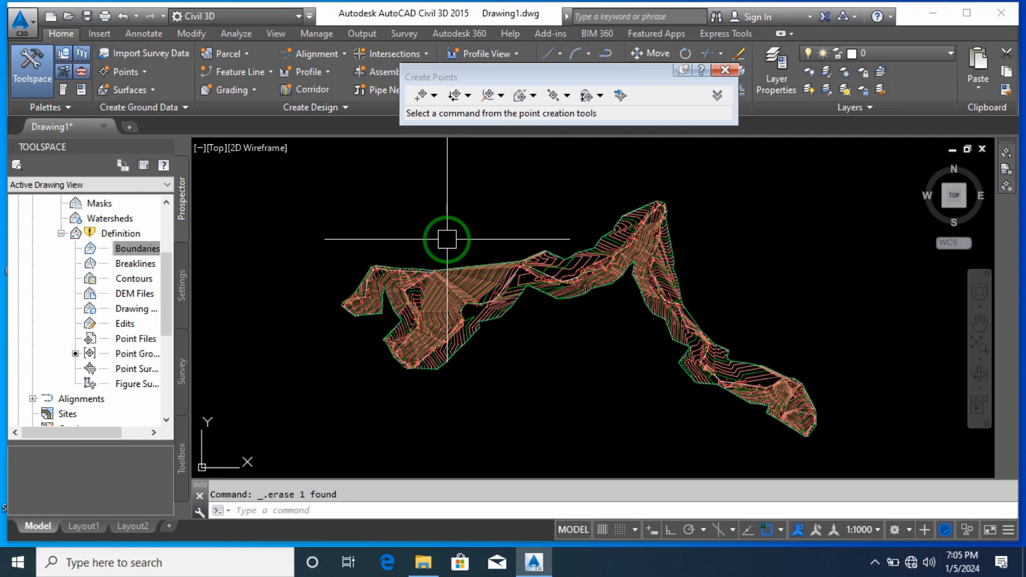
pyautogui.hotkey('ctrl', 'z')
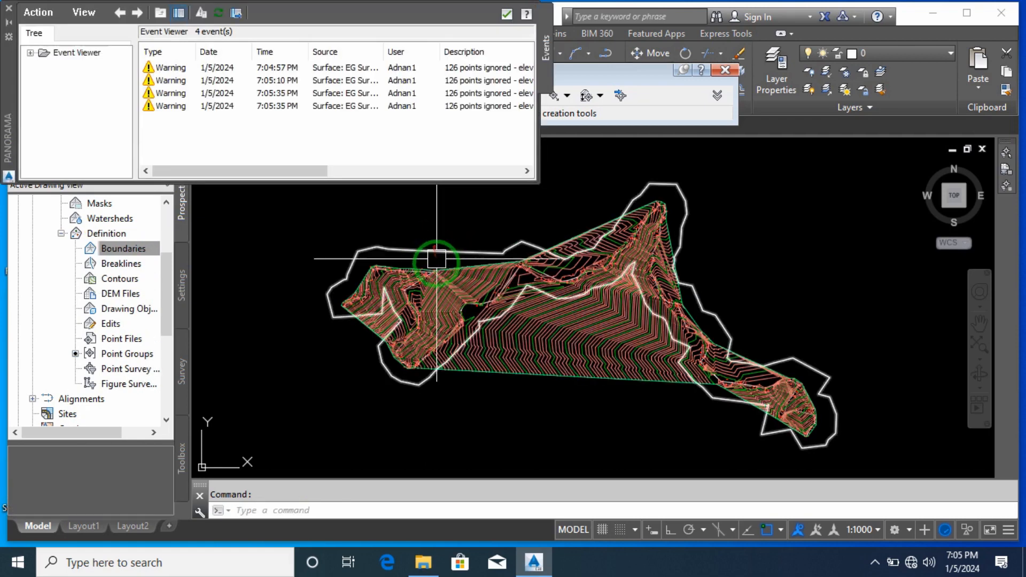
pyautogui.click(8, 9)
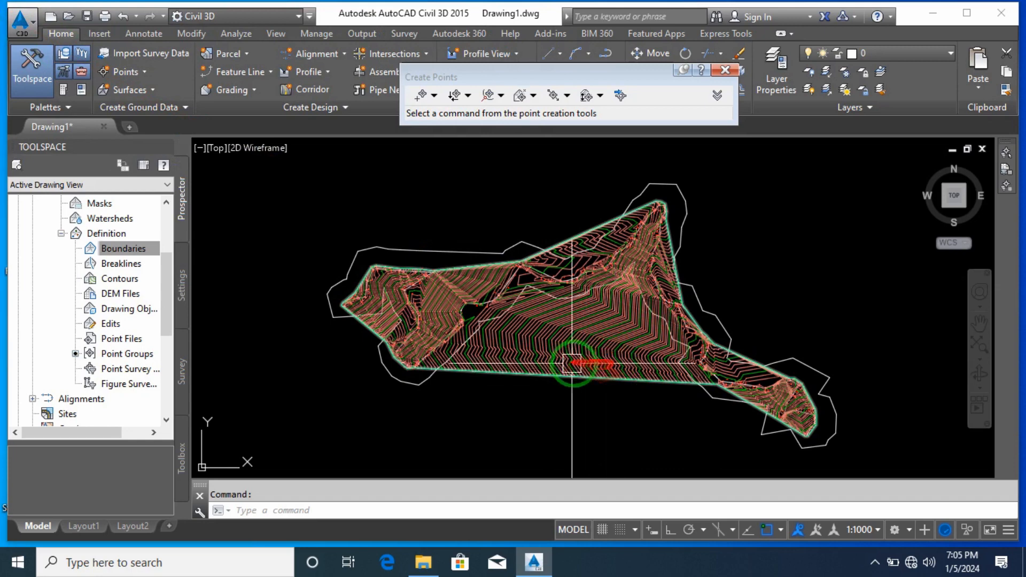
# Try a non-destructive Hide boundary named "hide" on the surface using the closed road outline, and undo it
pyautogui.rightClick(133, 251)
pyautogui.click(211, 261)
pyautogui.click(433, 266)
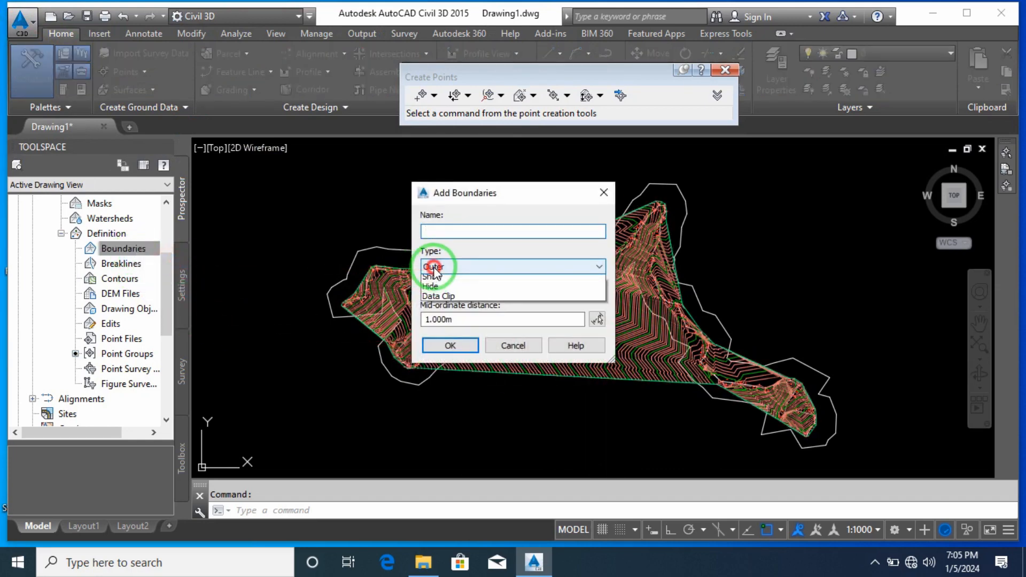
pyautogui.click(431, 287)
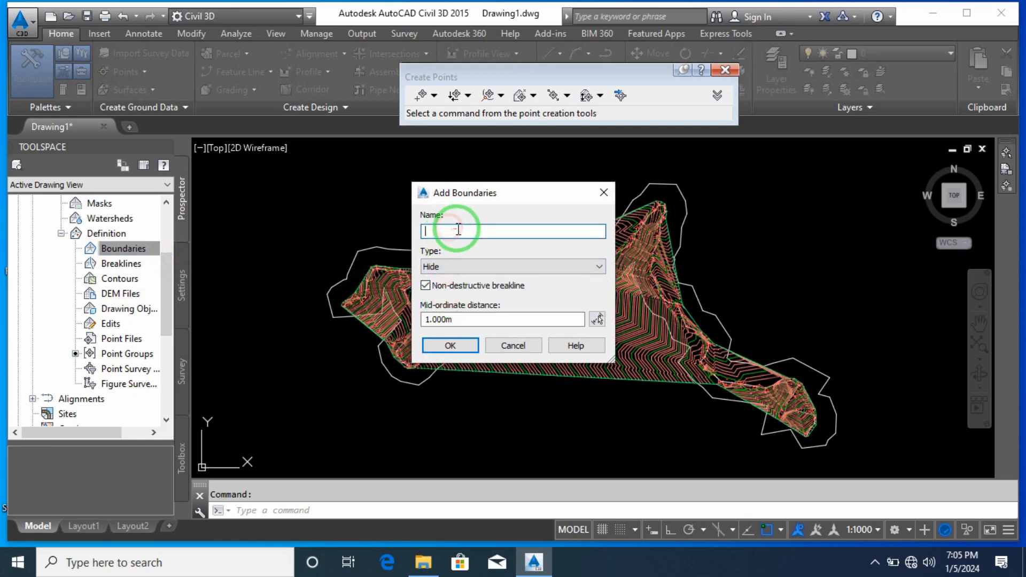
pyautogui.click(450, 346)
pyautogui.click(477, 258)
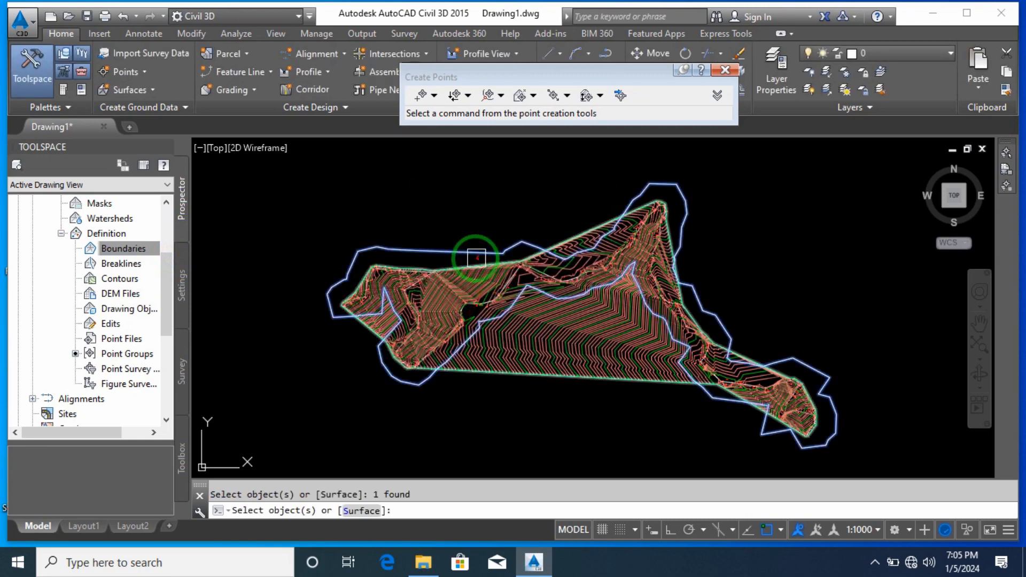
pyautogui.press('Return')
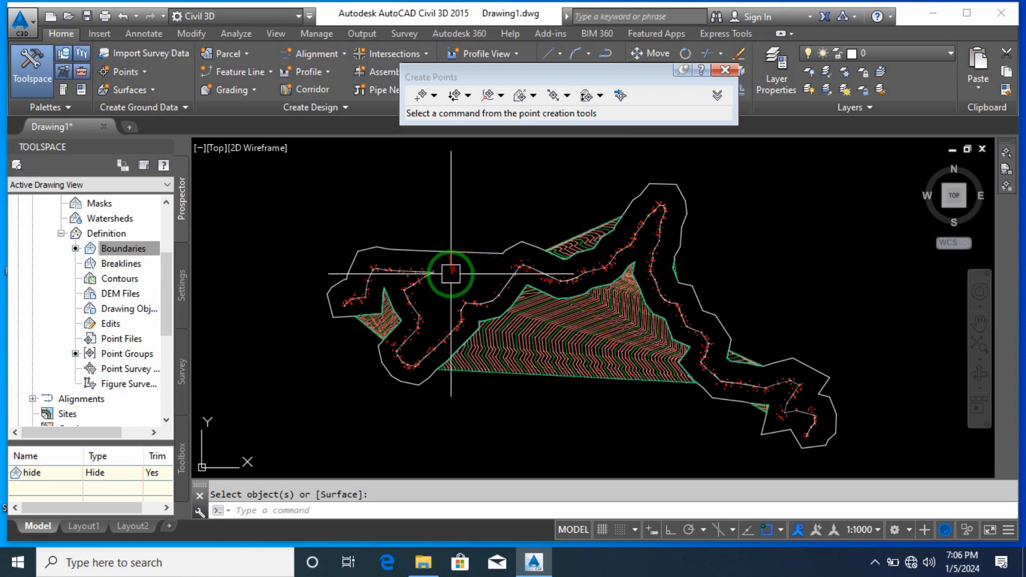
pyautogui.click(472, 347)
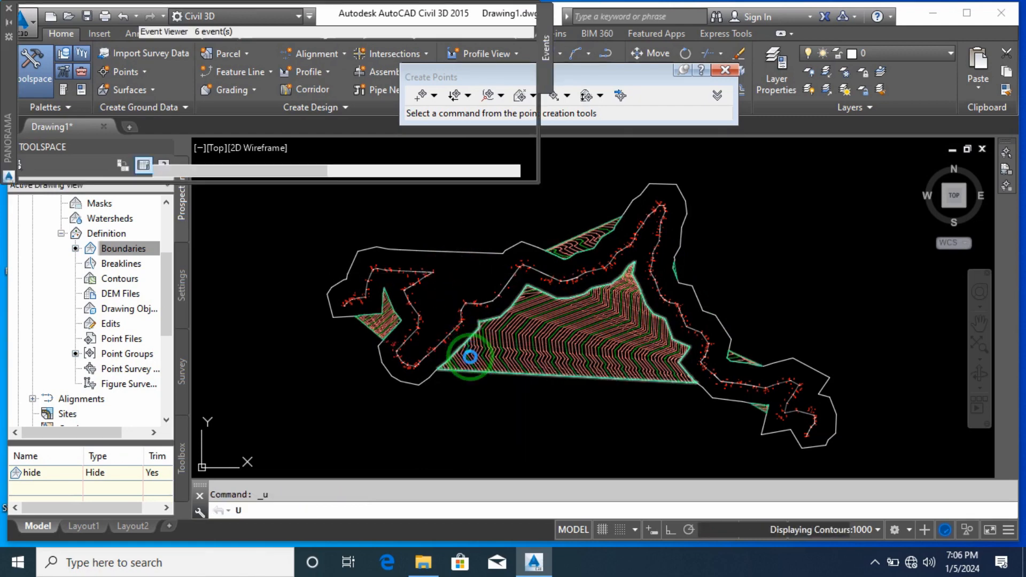
pyautogui.click(9, 8)
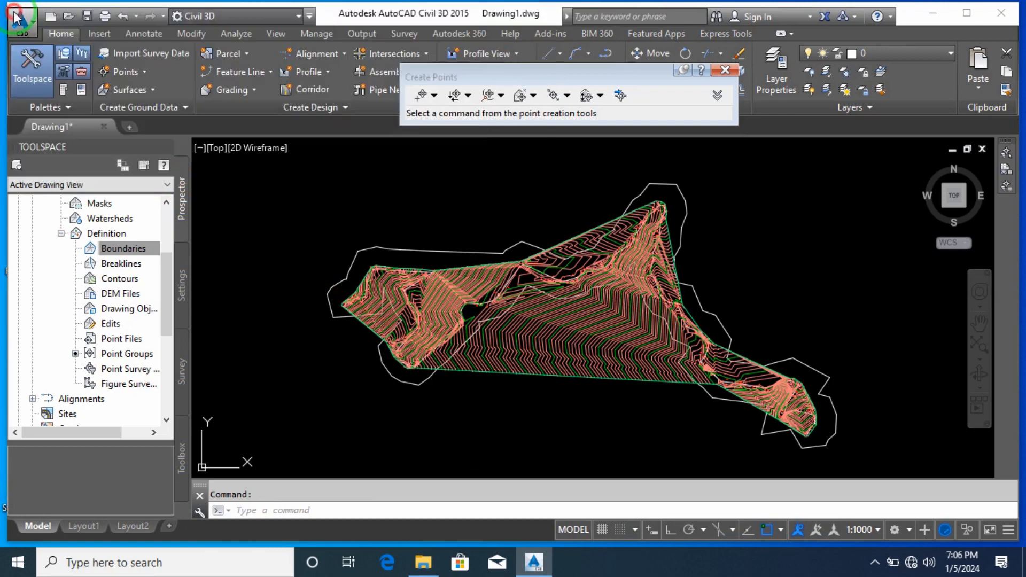
# Add an unnamed, non-destructive Outer boundary to the surface from the closed road outline
pyautogui.rightClick(130, 250)
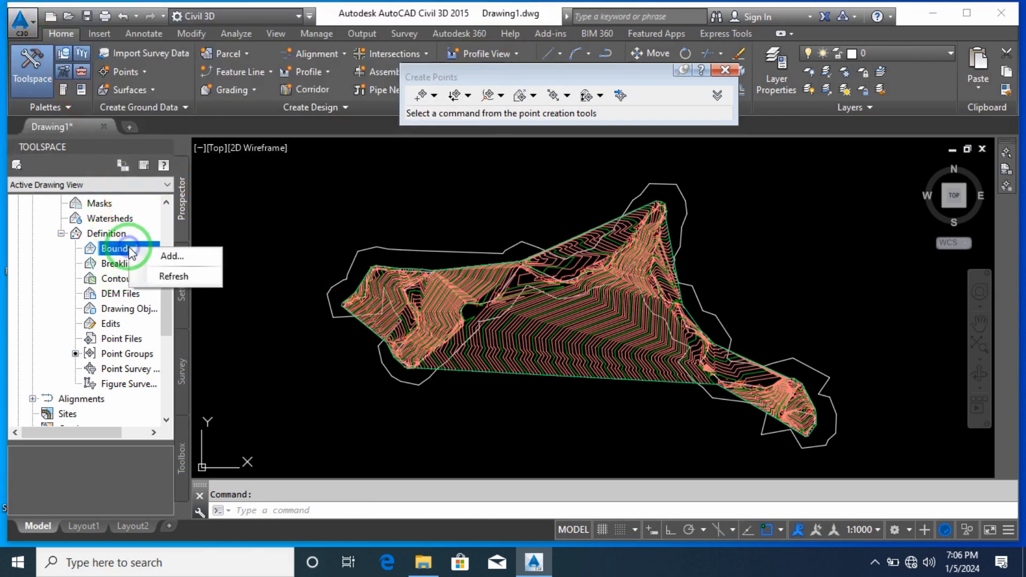
pyautogui.click(166, 257)
pyautogui.click(461, 266)
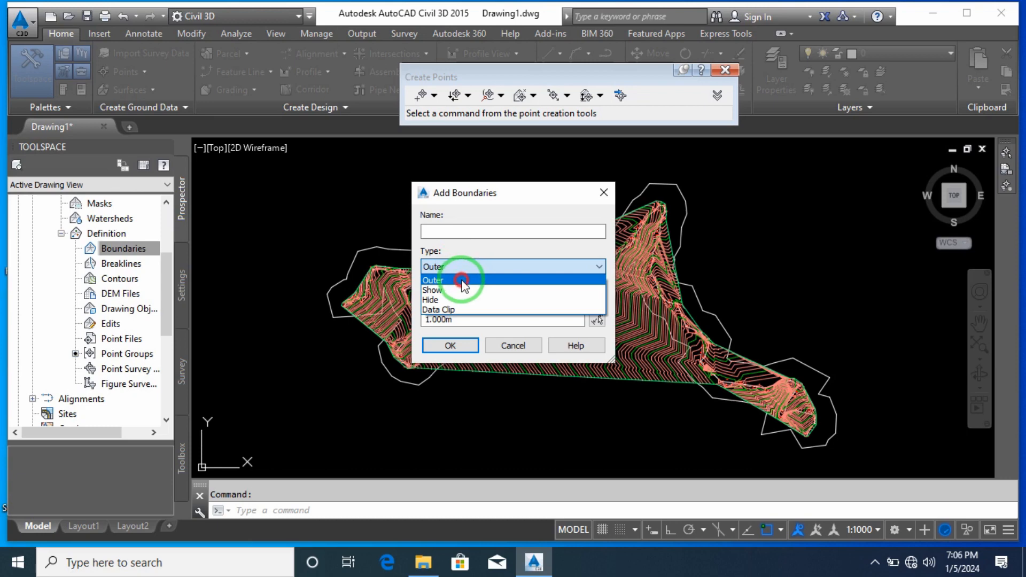
pyautogui.click(462, 280)
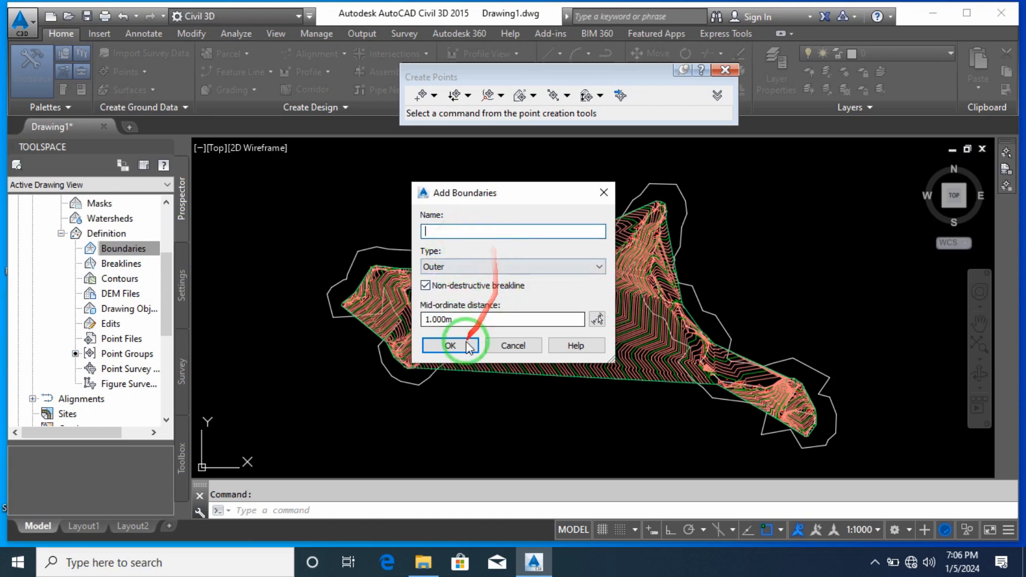
pyautogui.click(461, 348)
pyautogui.click(474, 248)
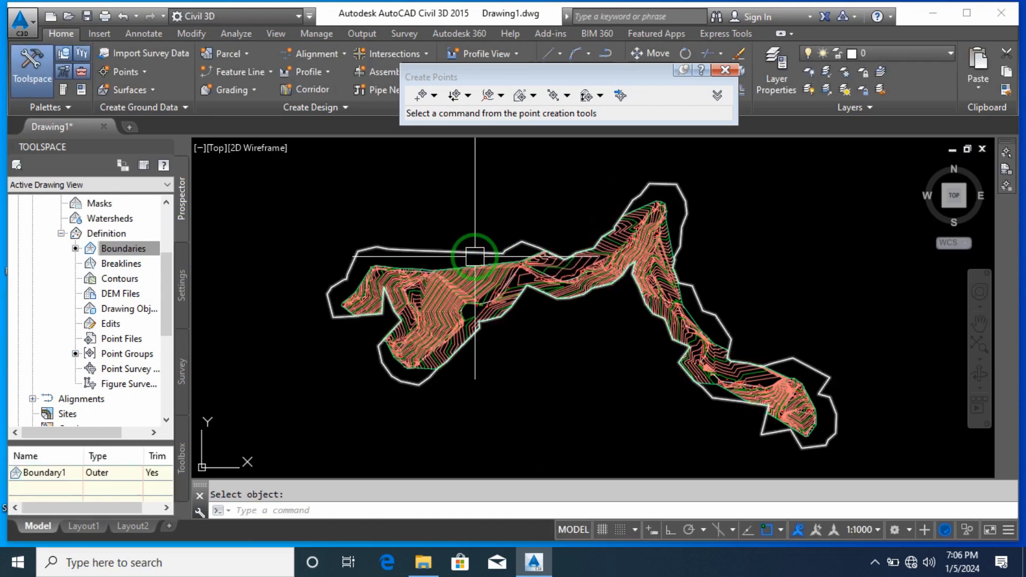
# Erase the closed road outline around the surface
pyautogui.click(762, 434)
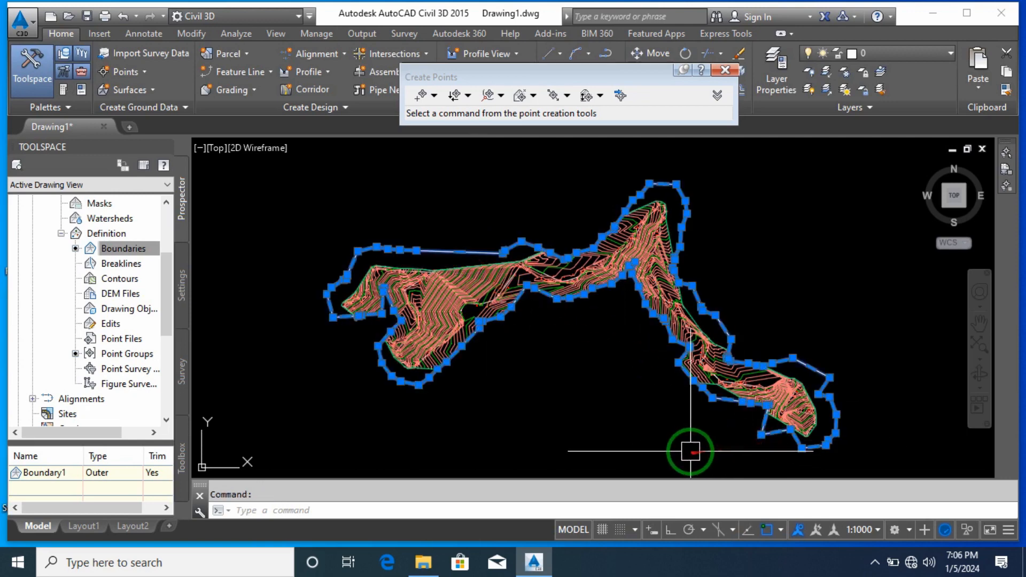
pyautogui.press('Delete')
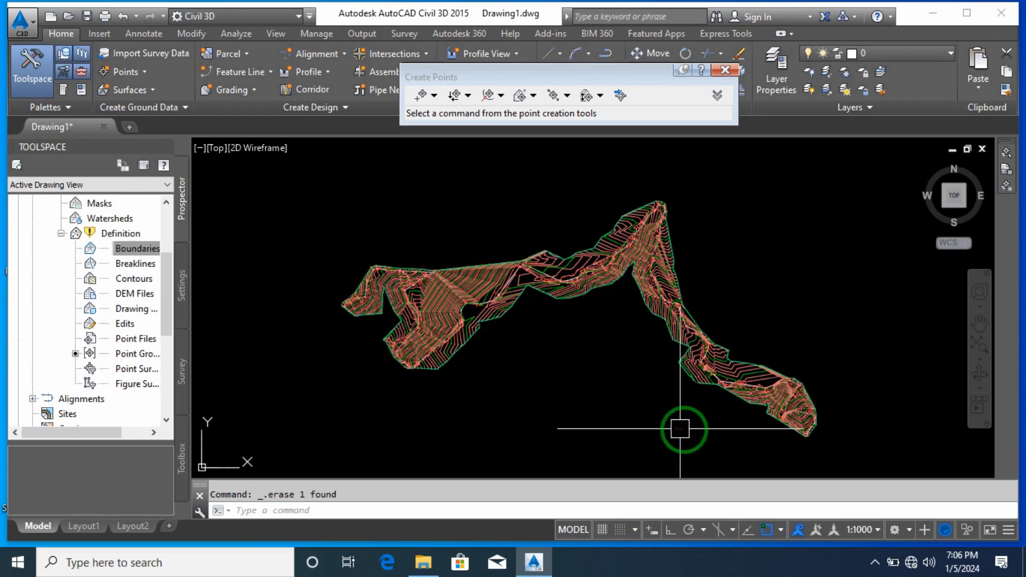
# Examine the surface contours and edges along the whole road, including the southeastern end of the centerline
pyautogui.scroll(4, 813, 434)
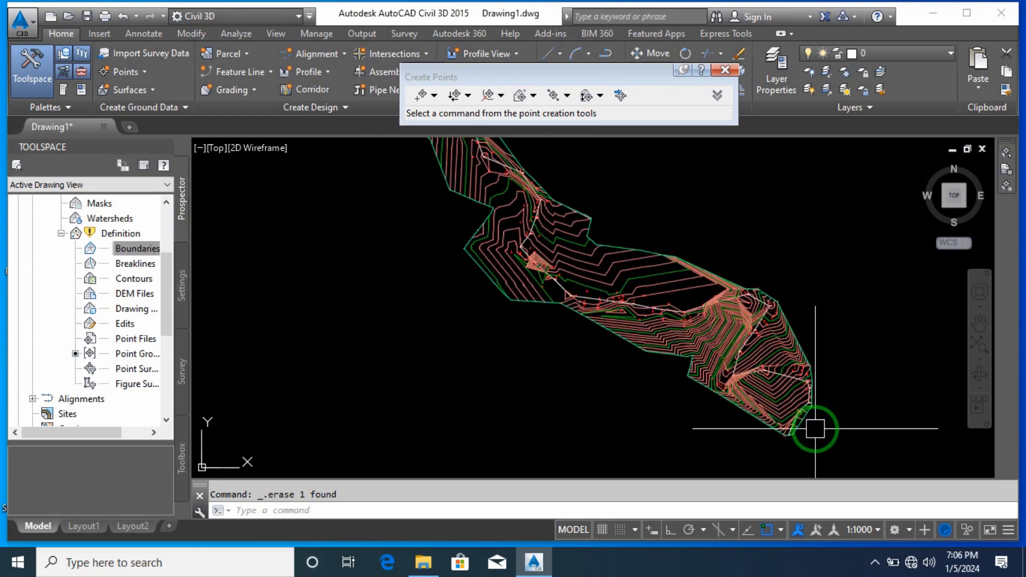
pyautogui.scroll(-4, 813, 425)
pyautogui.scroll(3, 385, 312)
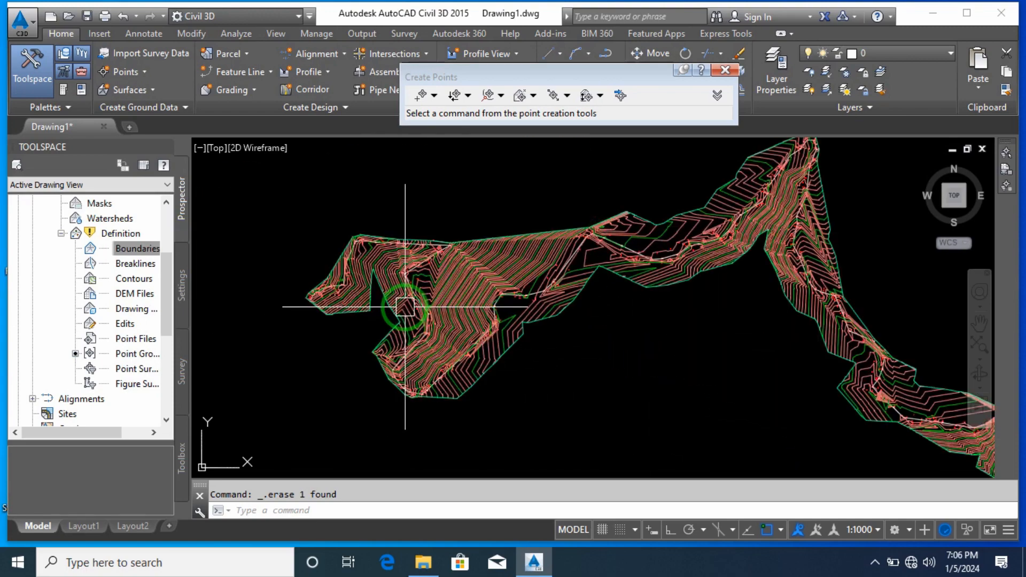
pyautogui.scroll(2, 405, 307)
pyautogui.scroll(-5, 401, 342)
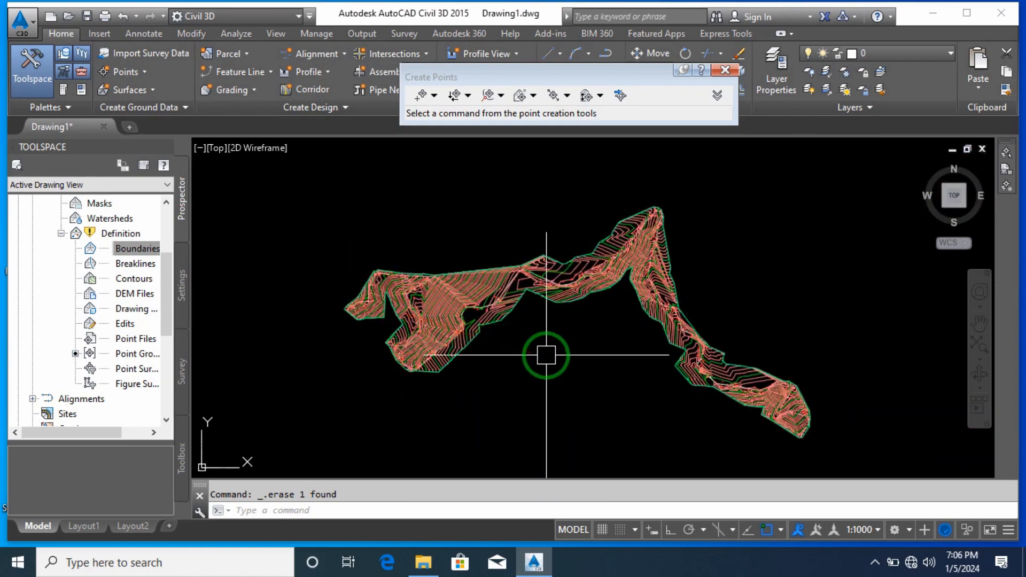
pyautogui.moveTo(546, 354); pyautogui.dragTo(591, 346, button='middle')
pyautogui.scroll(3, 639, 323)
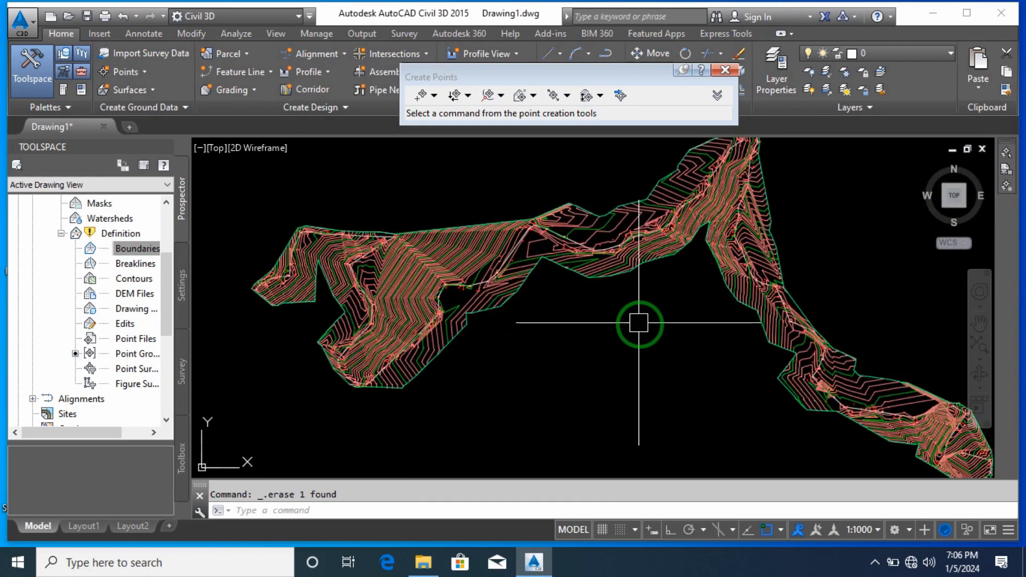
pyautogui.moveTo(639, 322); pyautogui.dragTo(625, 335, button='middle')
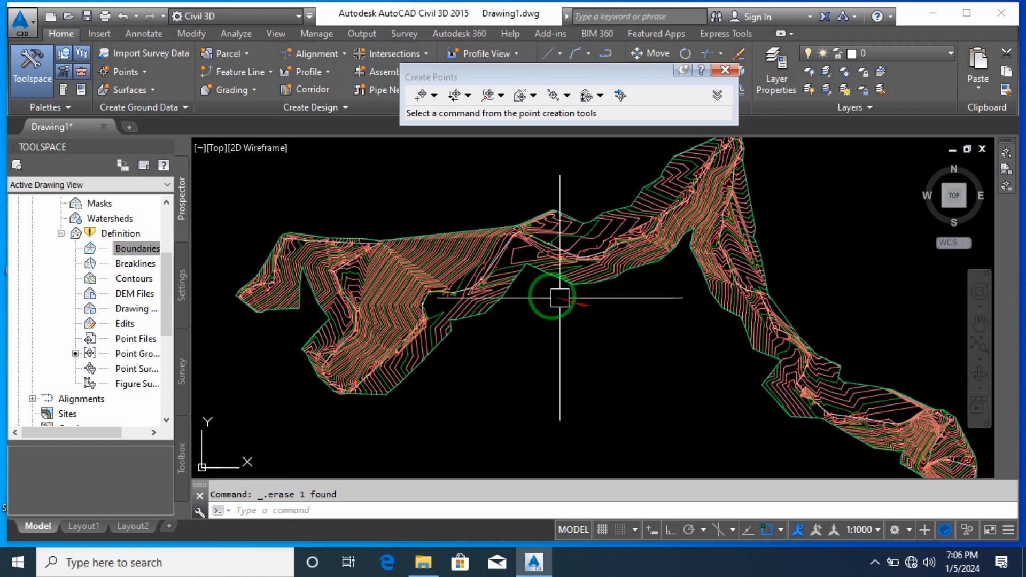
pyautogui.scroll(-2, 567, 302)
pyautogui.scroll(5, 799, 414)
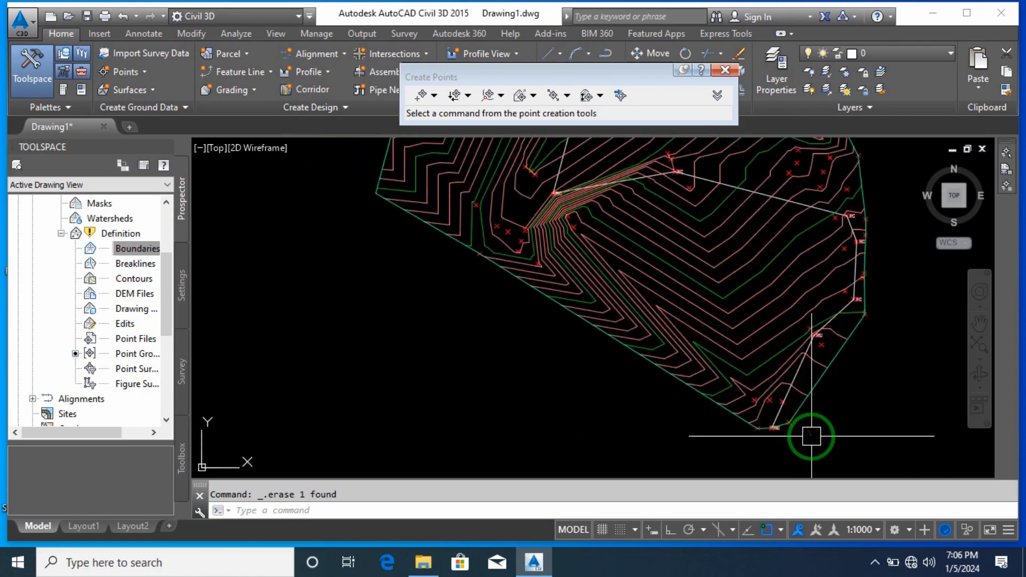
pyautogui.scroll(4, 786, 420)
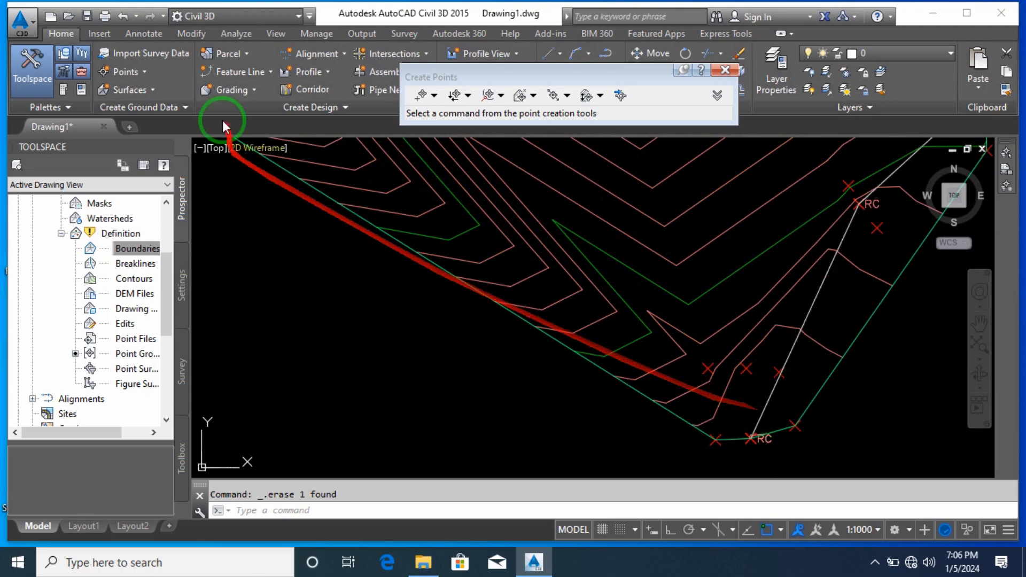
# Close the Create Points toolbar
pyautogui.click(318, 54)
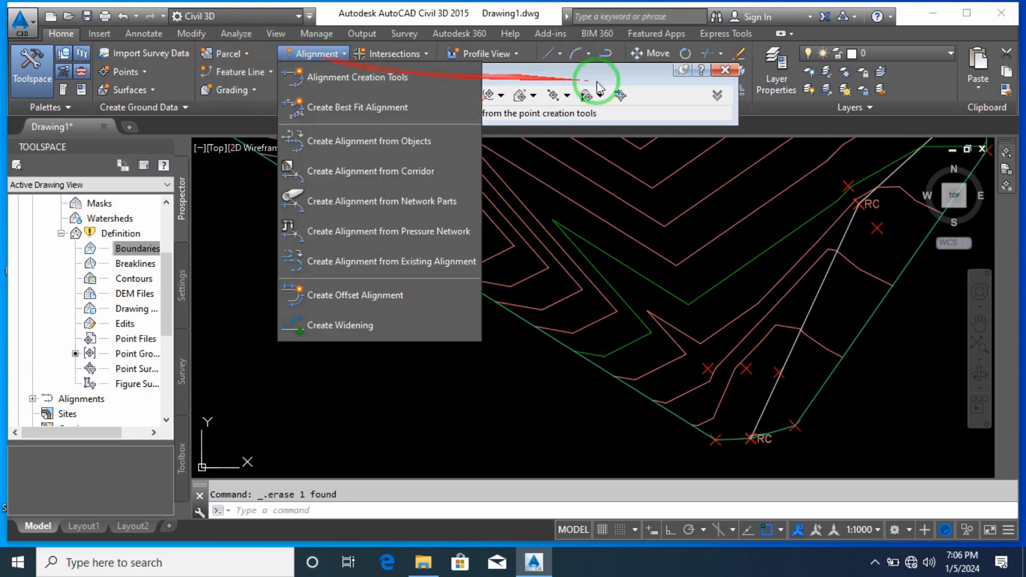
pyautogui.click(725, 70)
pyautogui.click(725, 70)
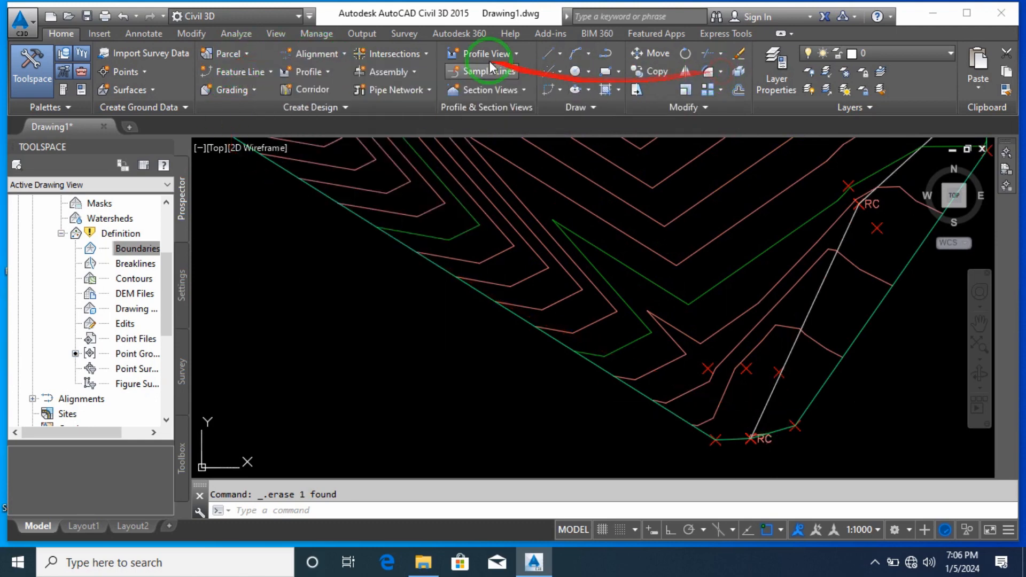
pyautogui.click(327, 59)
pyautogui.click(348, 75)
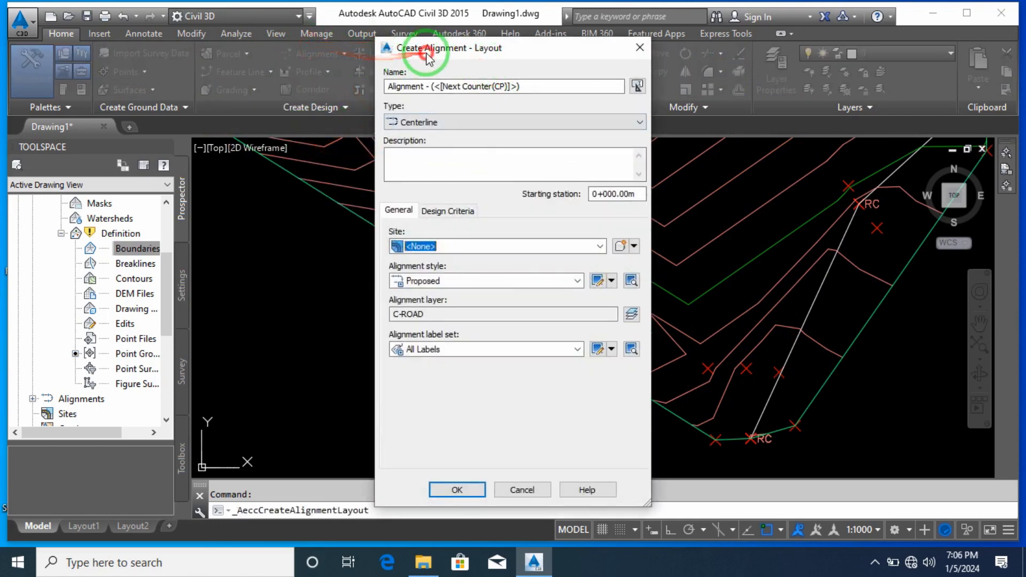
pyautogui.moveTo(426, 54); pyautogui.dragTo(134, 47)
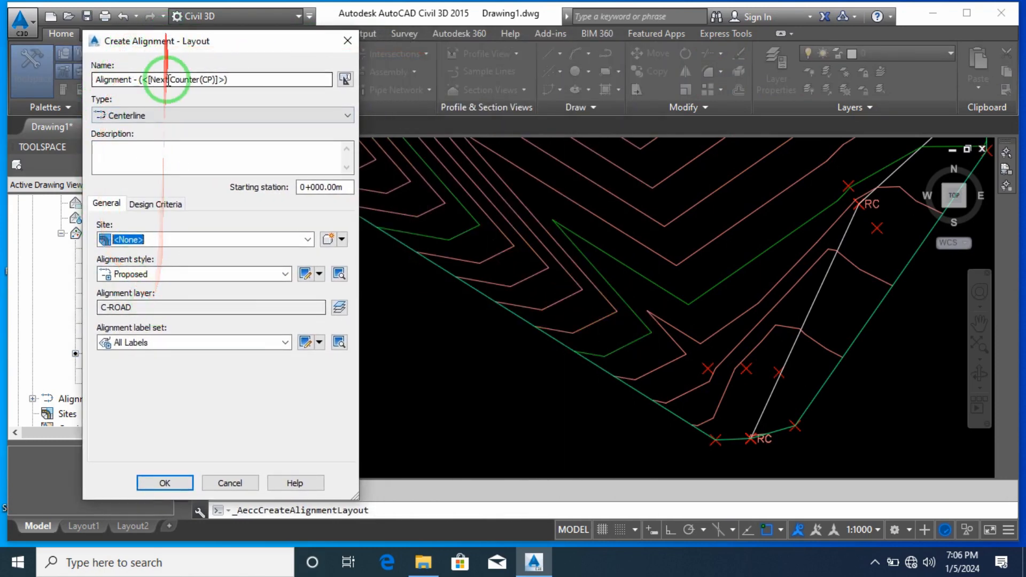
pyautogui.click(175, 483)
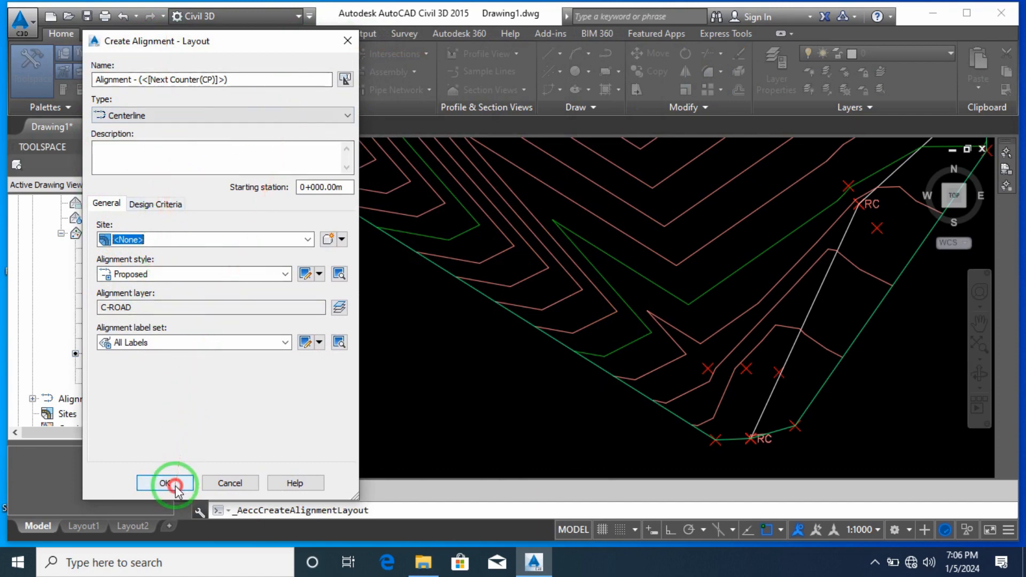
pyautogui.click(38, 35)
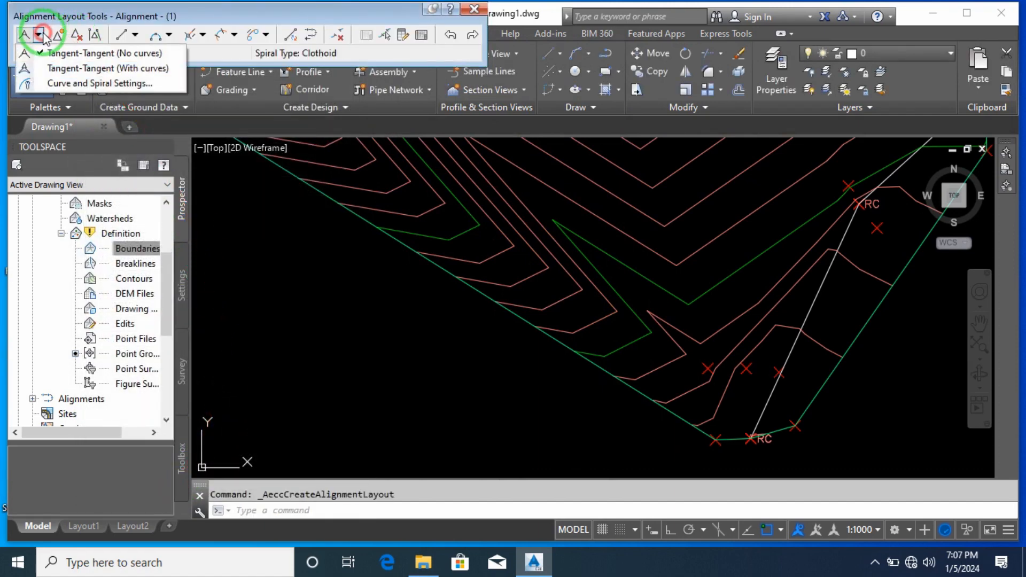
pyautogui.click(474, 9)
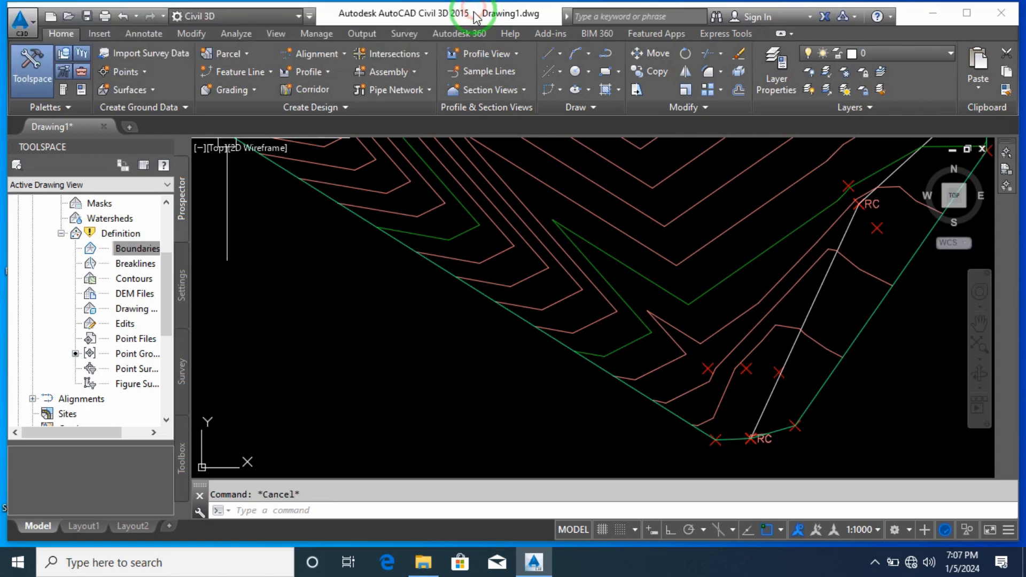
# Start creating an alignment from objects with the road centerline polyline, and accept its default direction
pyautogui.click(322, 59)
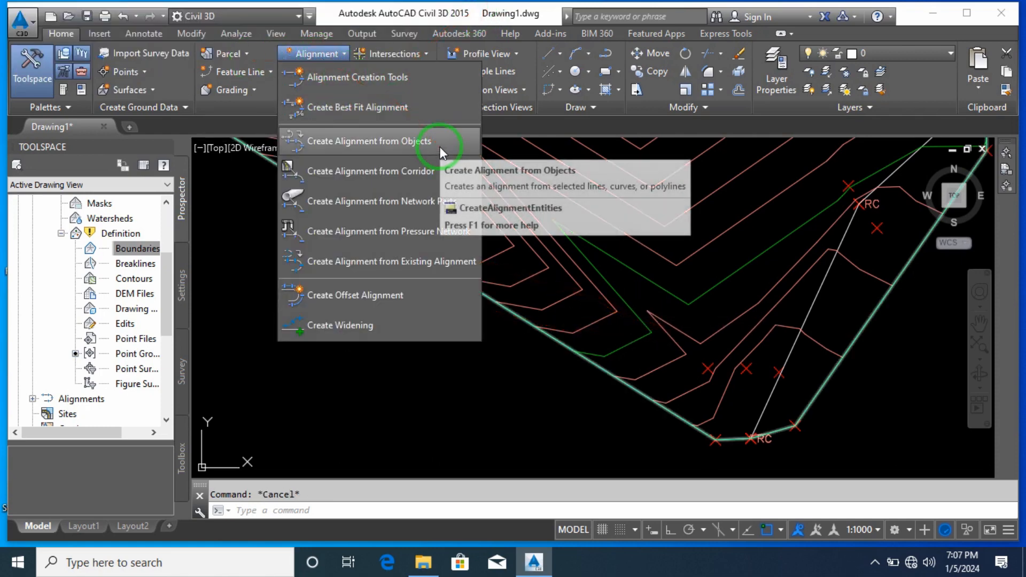
pyautogui.click(409, 141)
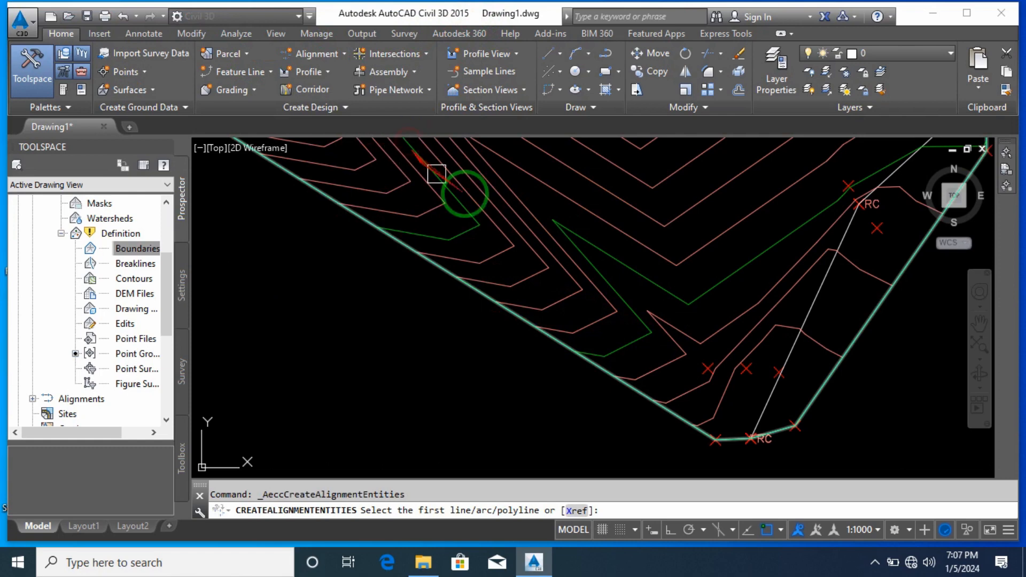
pyautogui.click(799, 354)
pyautogui.press('Return')
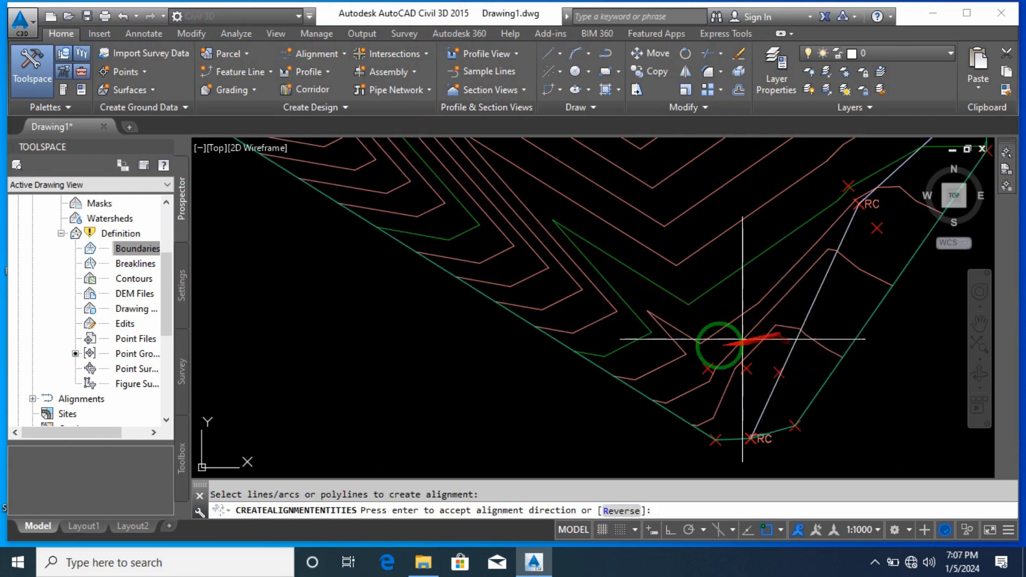
pyautogui.scroll(-5, 643, 455)
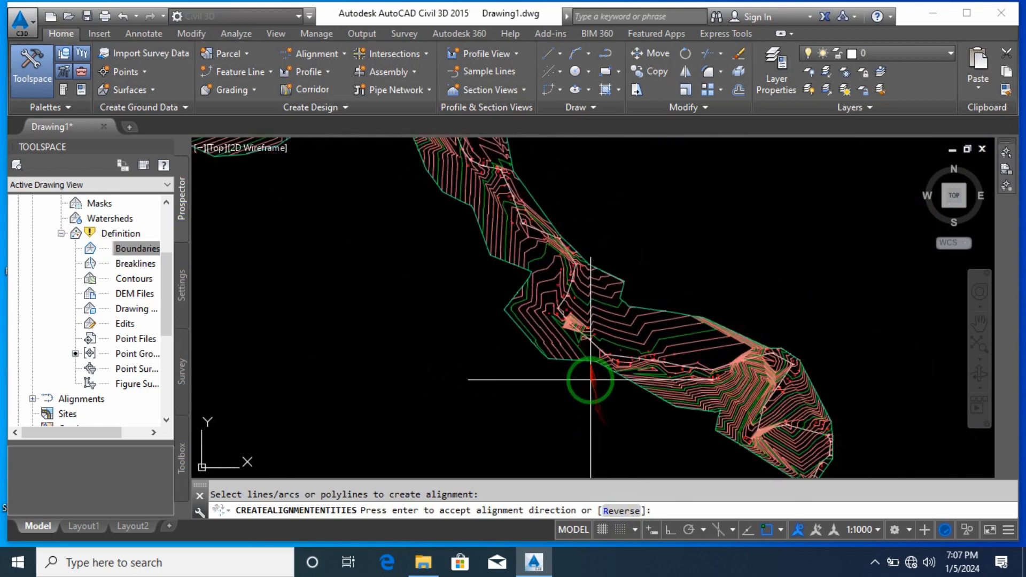
pyautogui.scroll(-3, 534, 374)
pyautogui.scroll(3, 543, 300)
pyautogui.scroll(6, 543, 300)
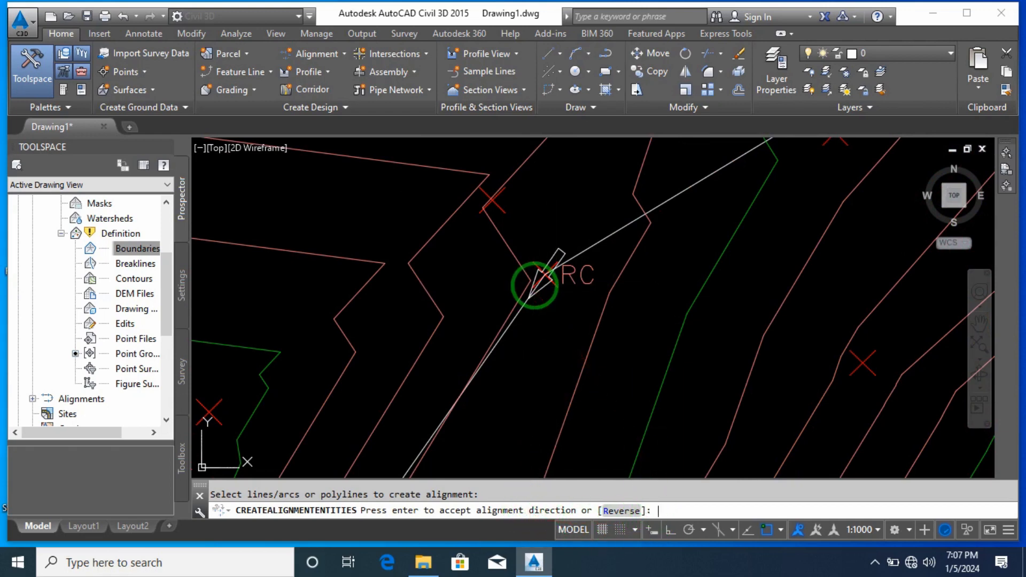
pyautogui.press('Return')
# Name the new alignment "Alignment -EG road center"
pyautogui.moveTo(568, 86); pyautogui.dragTo(340, 66)
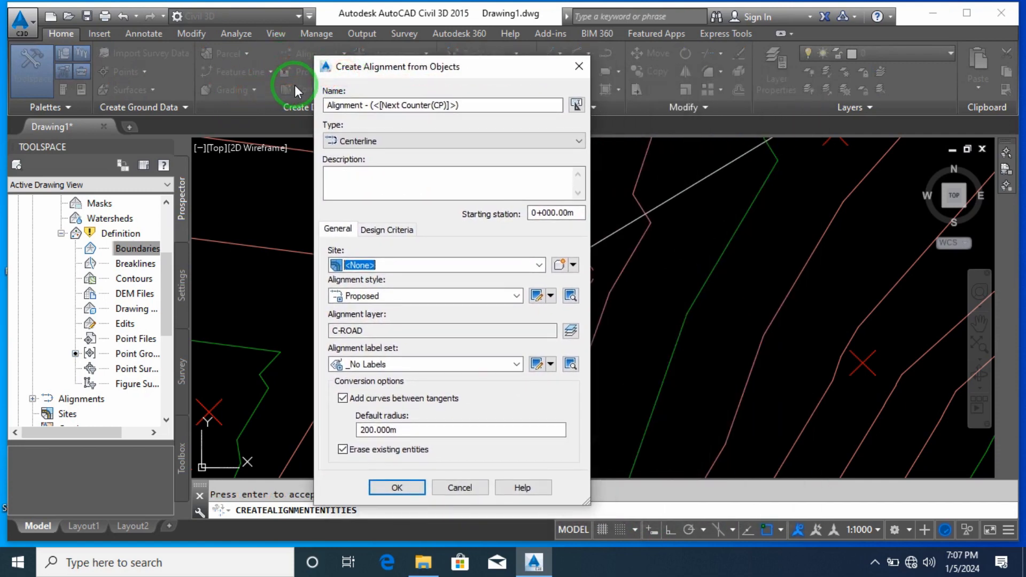
pyautogui.moveTo(417, 80); pyautogui.dragTo(388, 71)
pyautogui.click(330, 98)
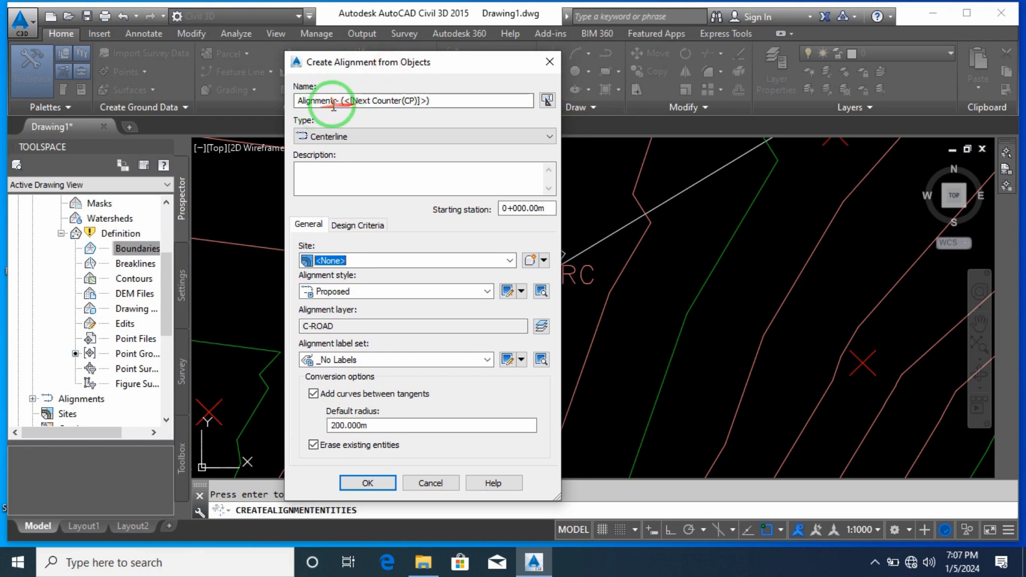
pyautogui.moveTo(443, 100); pyautogui.dragTo(403, 100)
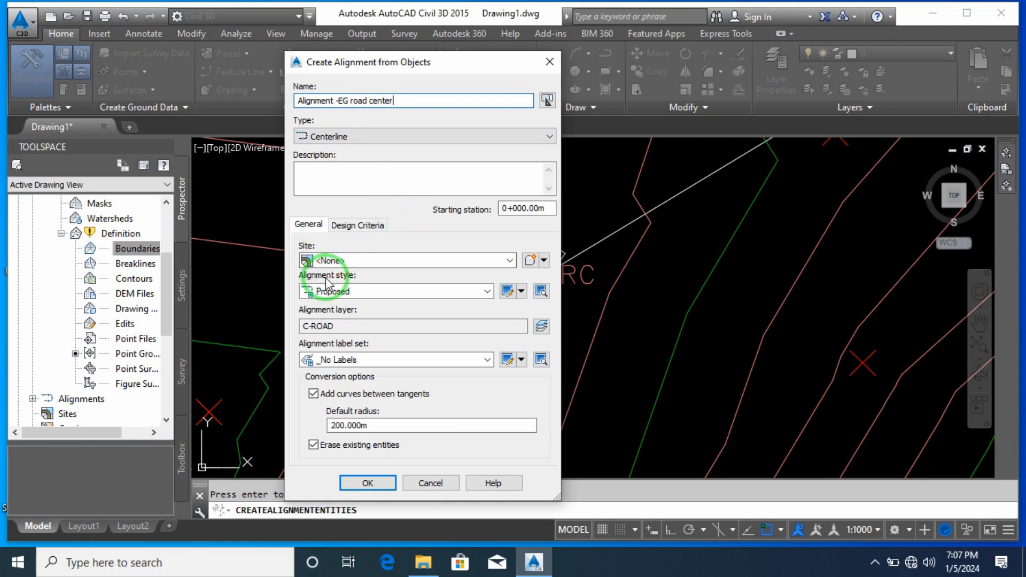
# Set the alignment style to Existing and the alignment label set to All Labels
pyautogui.click(370, 293)
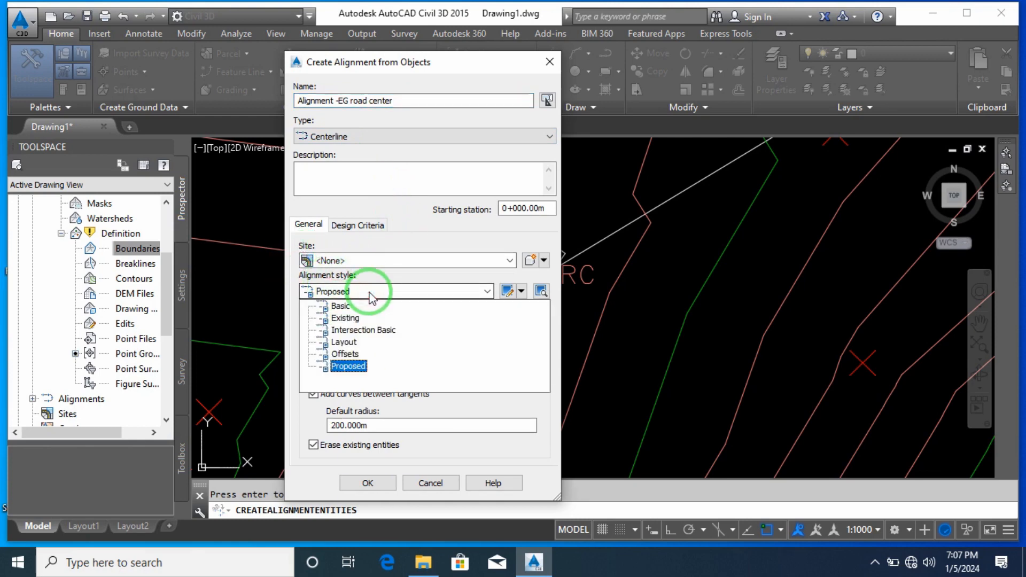
pyautogui.click(376, 294)
pyautogui.click(383, 294)
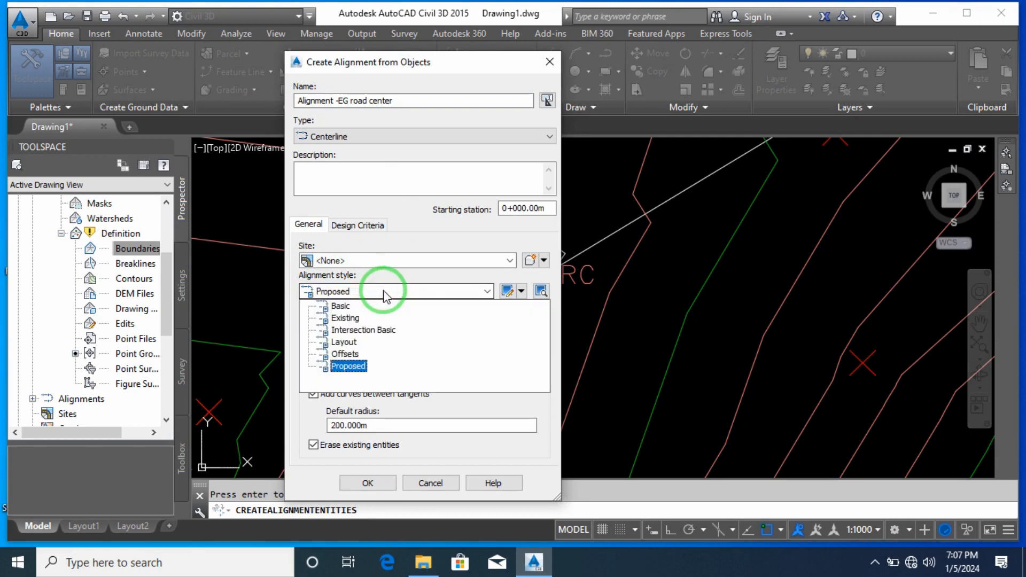
pyautogui.click(384, 293)
pyautogui.click(383, 293)
pyautogui.click(356, 317)
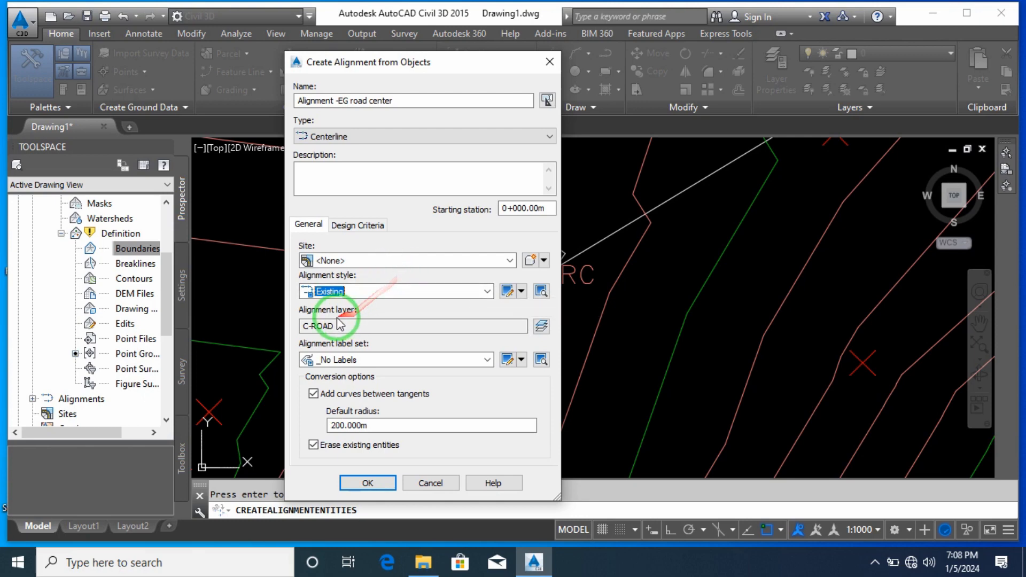
pyautogui.click(347, 361)
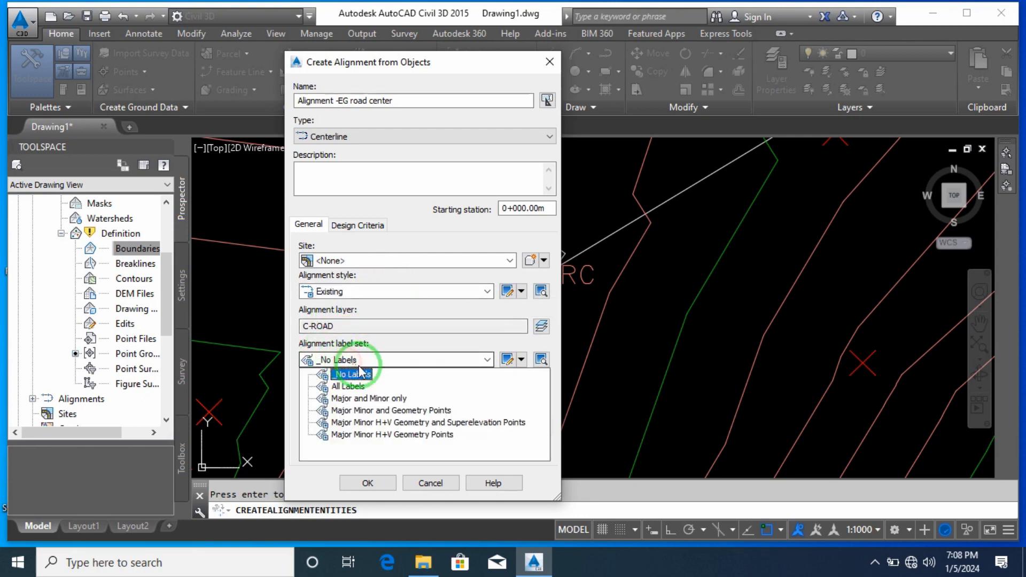
pyautogui.click(348, 387)
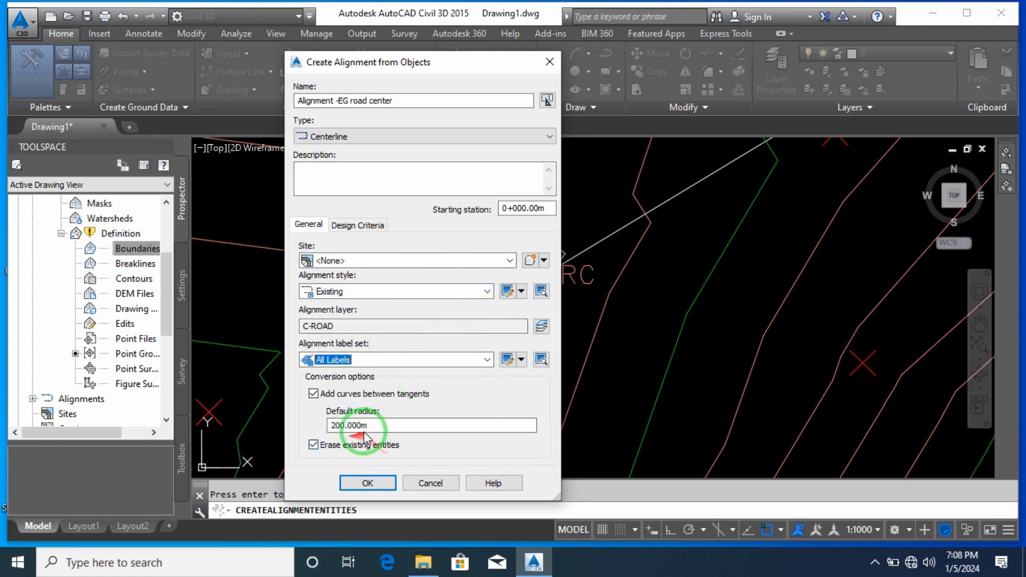
# Set the alignment's starting design speed to 40 km/h, keep the 200 m default curve radius, and create the alignment
pyautogui.moveTo(373, 427); pyautogui.dragTo(317, 431)
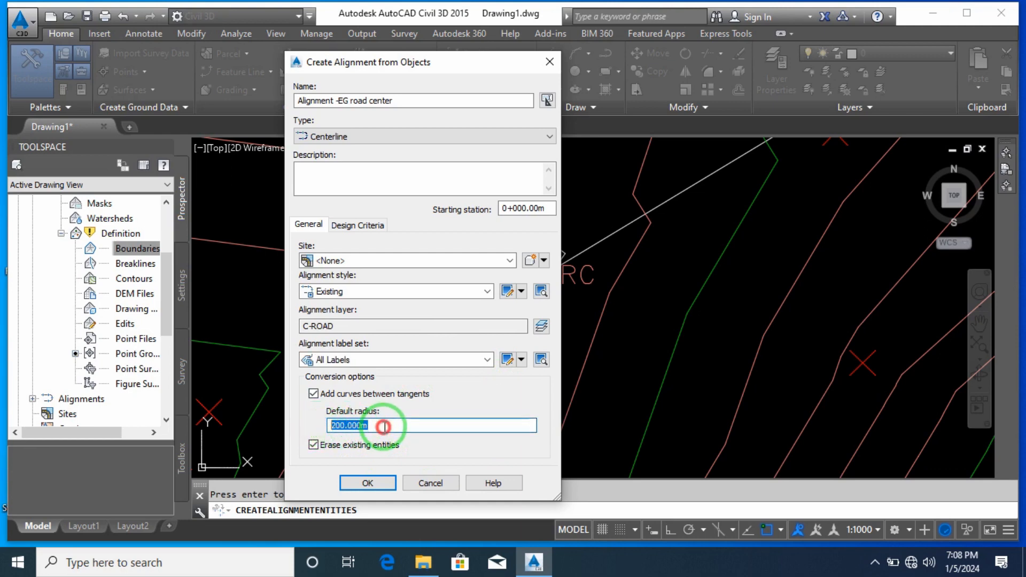
pyautogui.moveTo(385, 427); pyautogui.dragTo(304, 430)
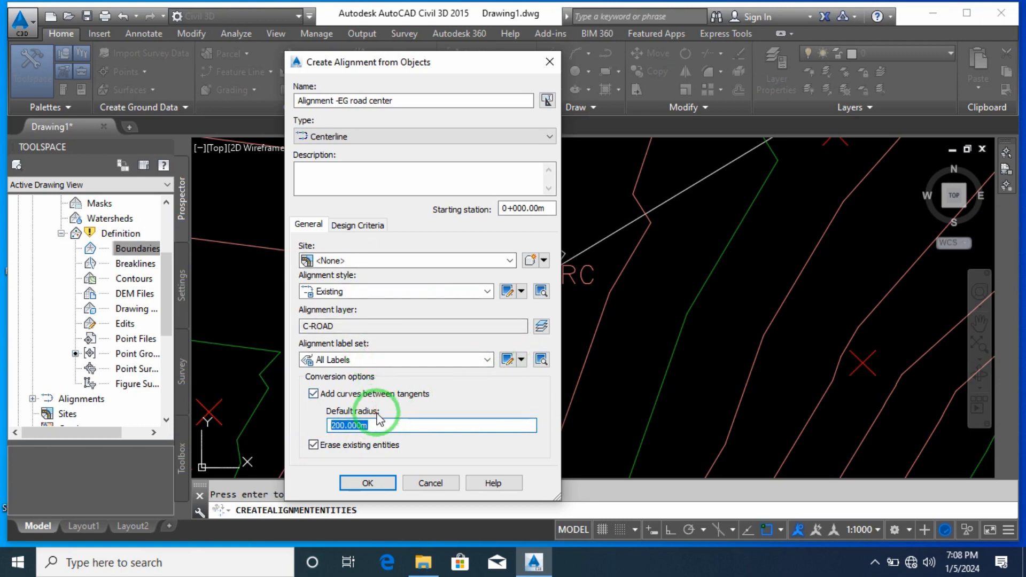
pyautogui.click(347, 230)
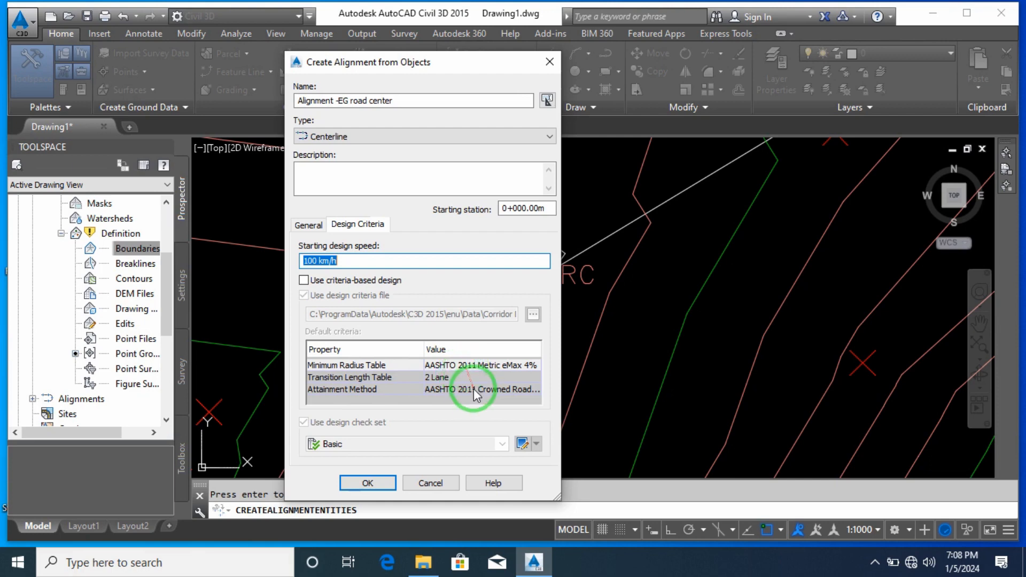
pyautogui.click(328, 262)
pyautogui.moveTo(347, 264); pyautogui.dragTo(280, 262)
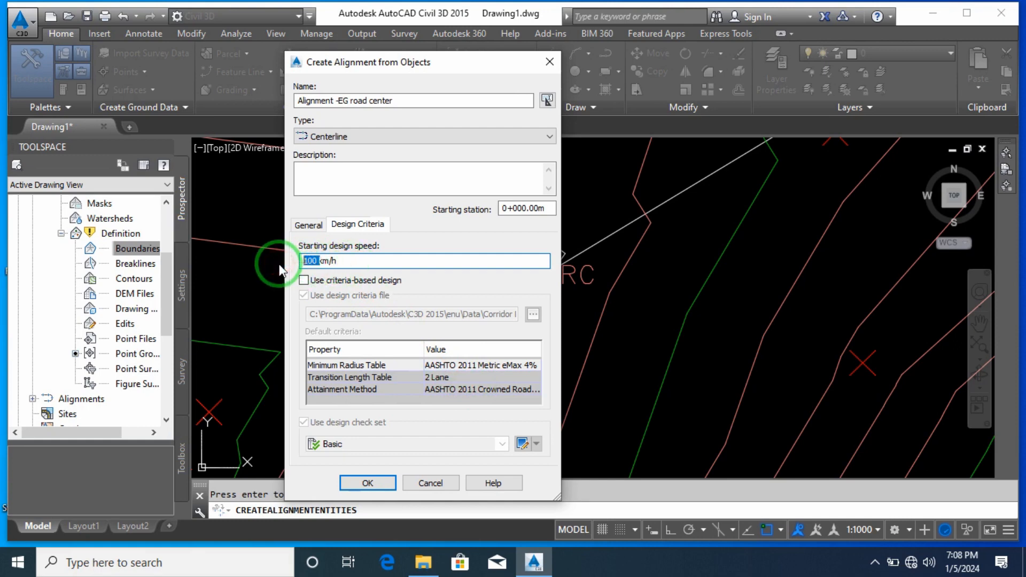
pyautogui.write('40')
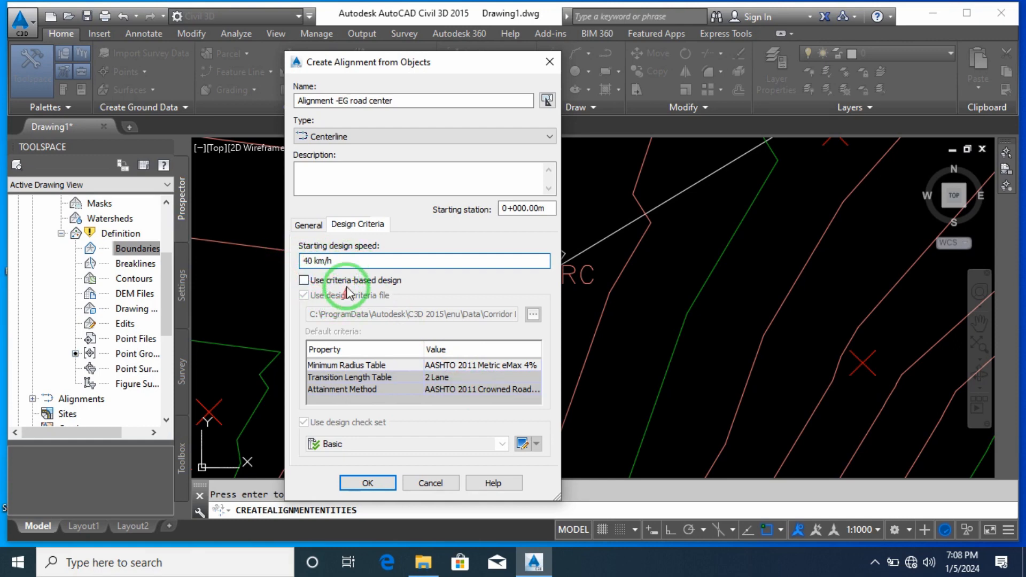
pyautogui.click(367, 483)
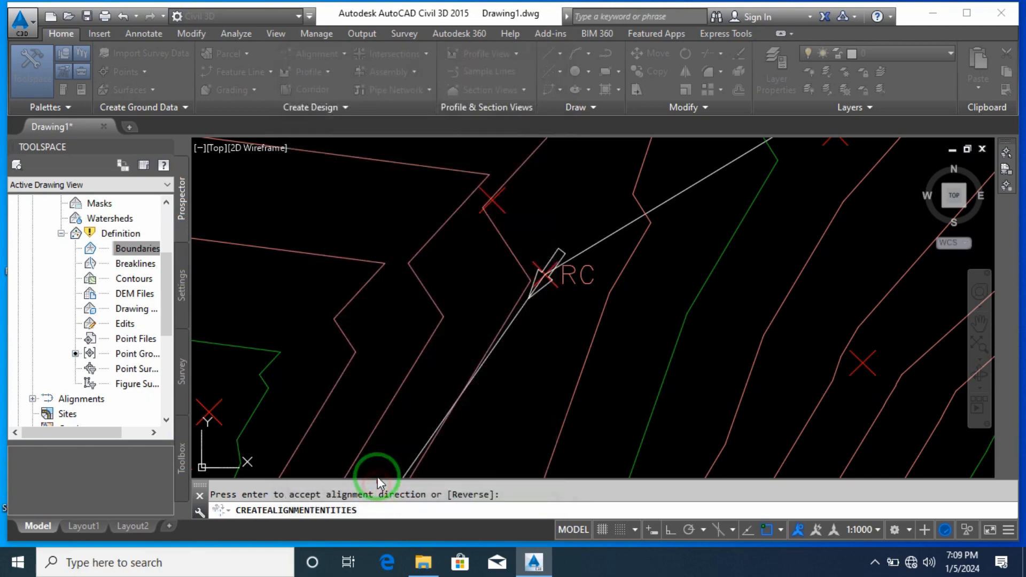
# Examine the new alignment's beginning-point station label and design speed label at its start
pyautogui.press('Return')
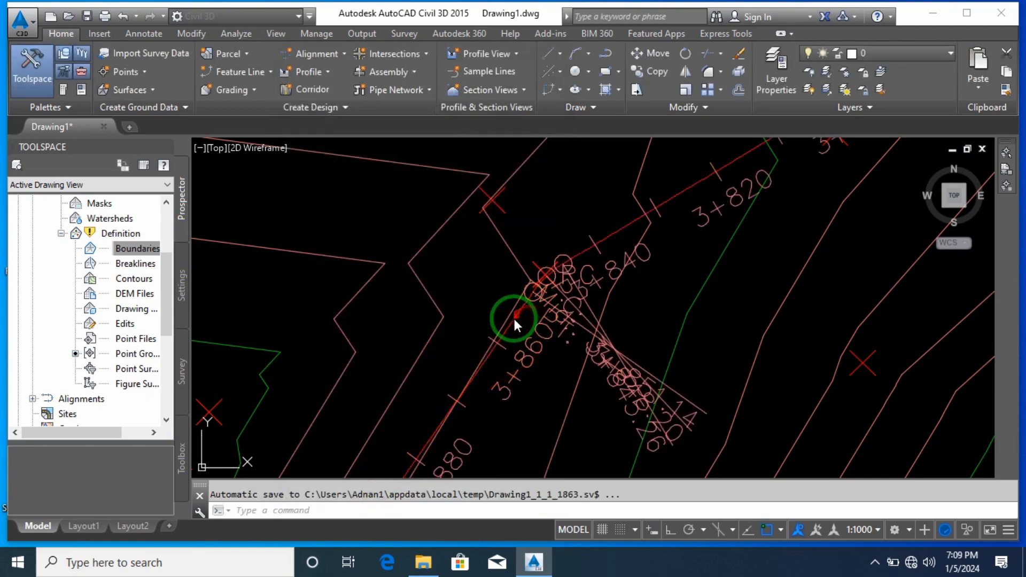
pyautogui.scroll(-5, 508, 321)
pyautogui.scroll(-4, 504, 310)
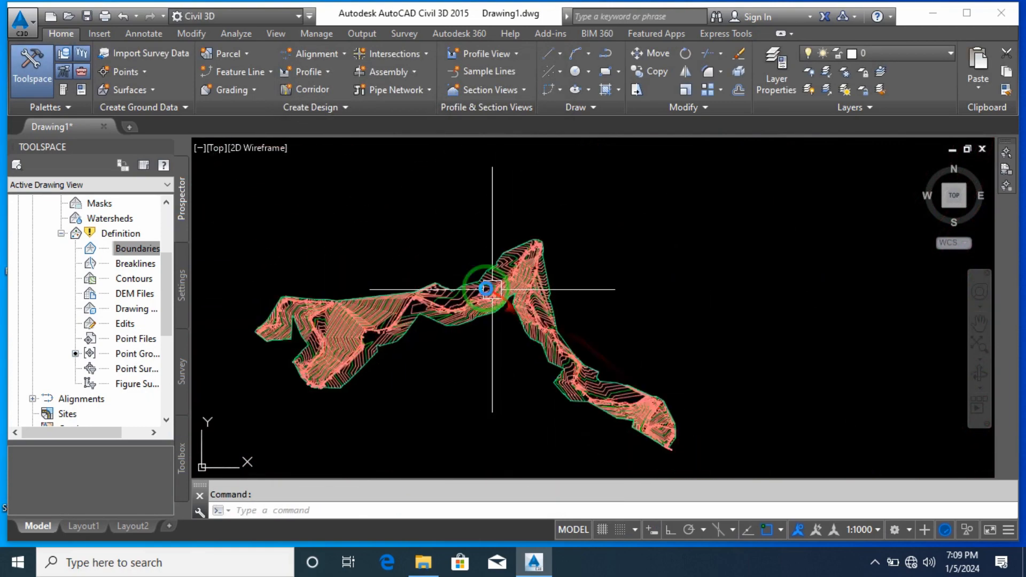
pyautogui.scroll(6, 667, 450)
pyautogui.scroll(5, 665, 450)
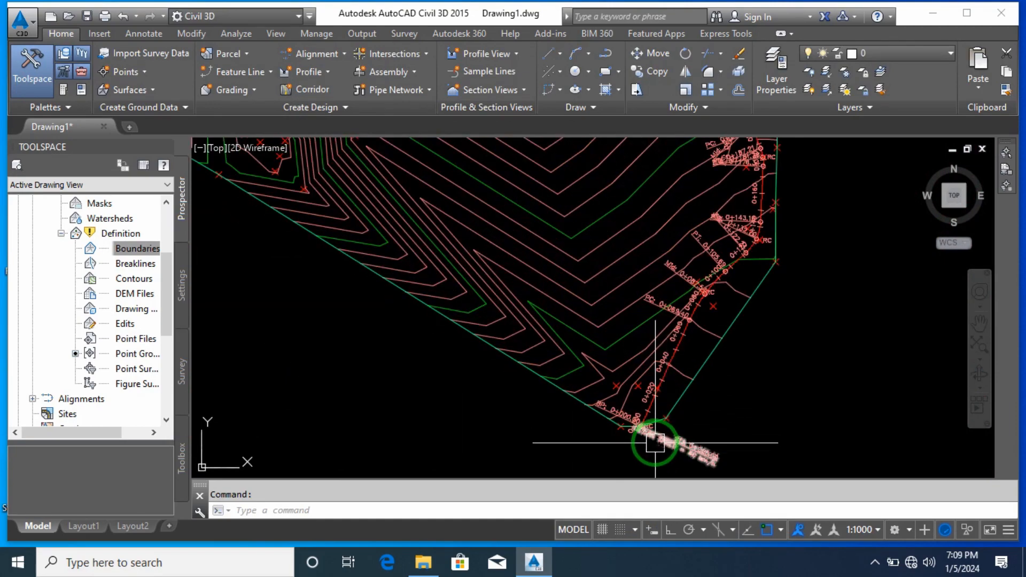
pyautogui.scroll(4, 500, 343)
pyautogui.scroll(-3, 491, 326)
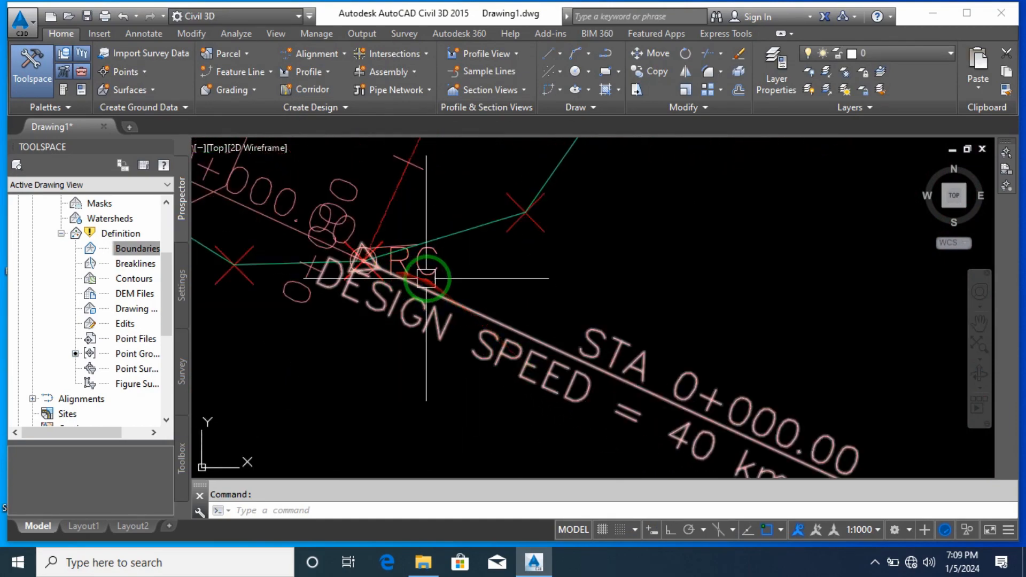
pyautogui.scroll(3, 498, 342)
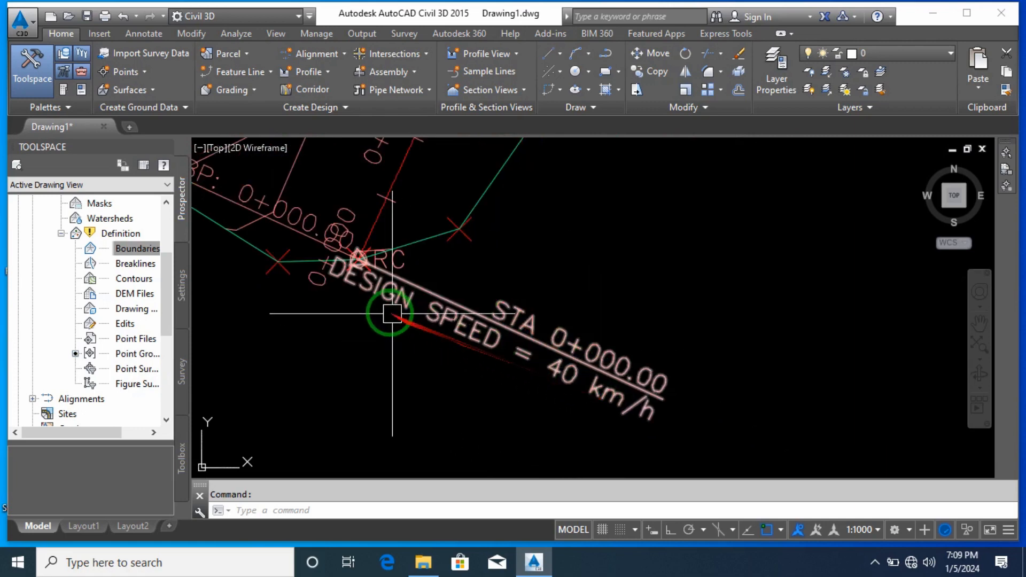
pyautogui.scroll(2, 626, 416)
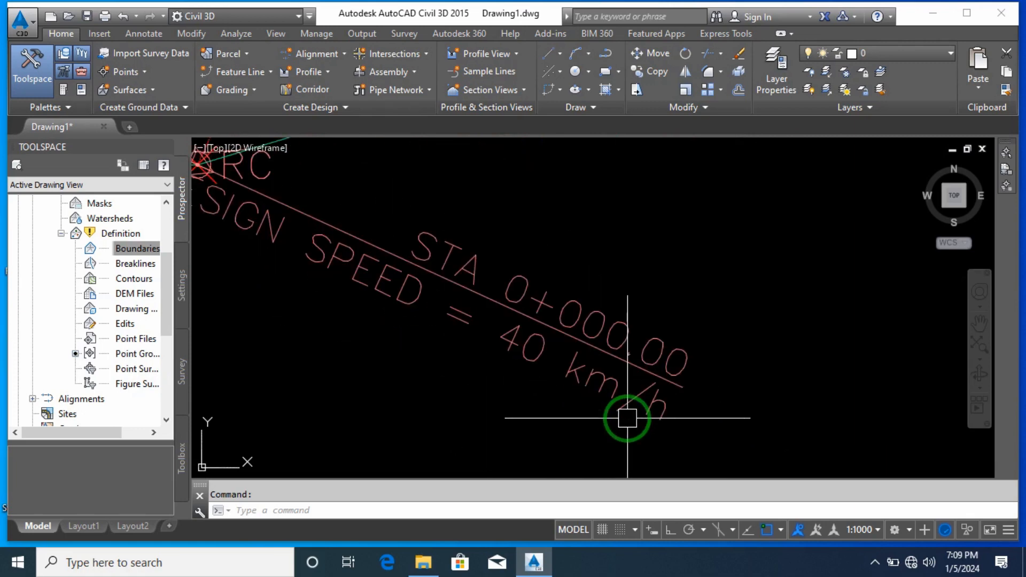
pyautogui.scroll(-2, 627, 419)
pyautogui.scroll(1, 610, 390)
pyautogui.scroll(3, 364, 268)
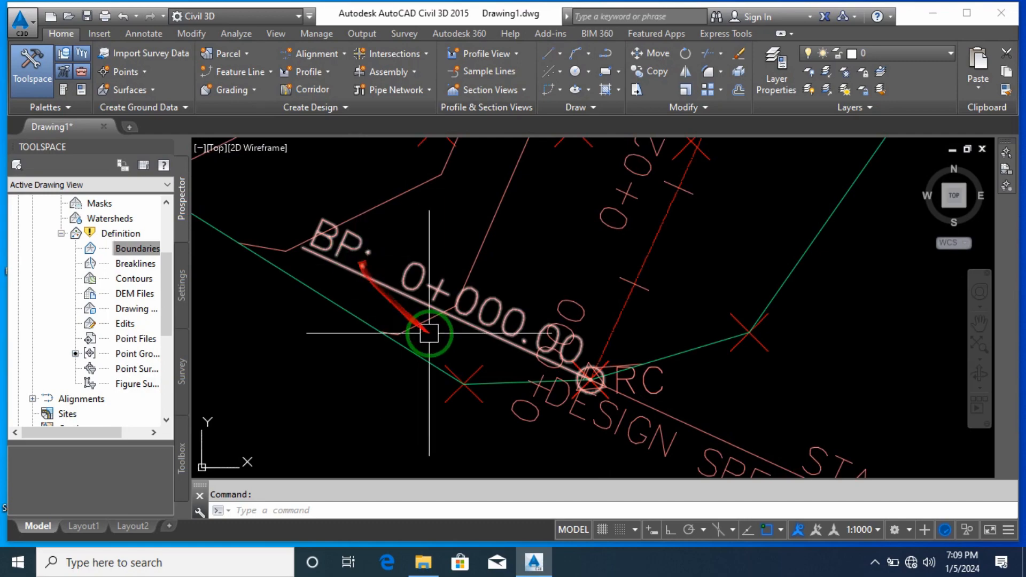
pyautogui.scroll(-5, 556, 369)
# Examine the alignment's end-point station label and the PC, Mid and PT curve labels along its last stretch
pyautogui.scroll(5, 365, 339)
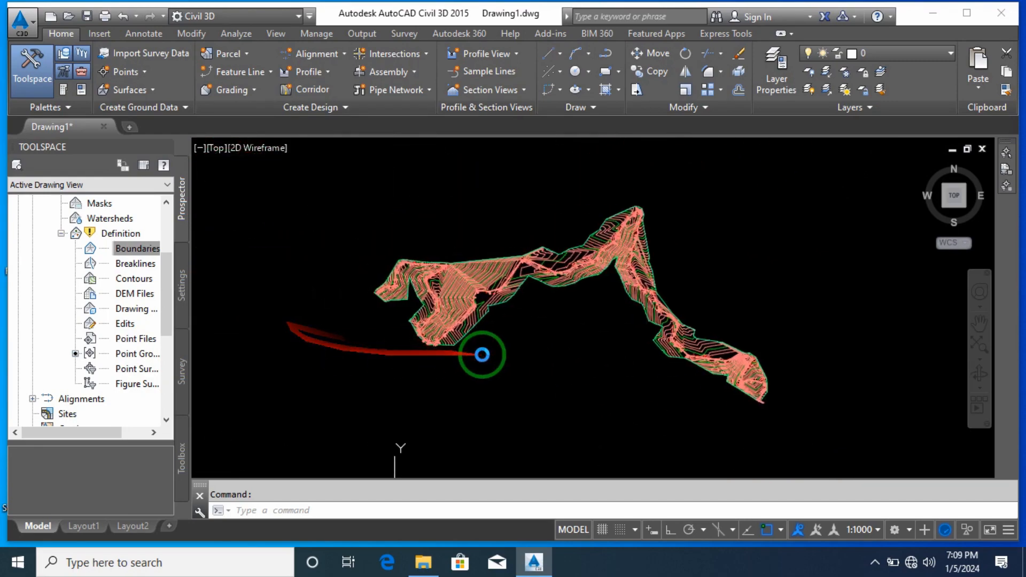
pyautogui.scroll(3, 400, 326)
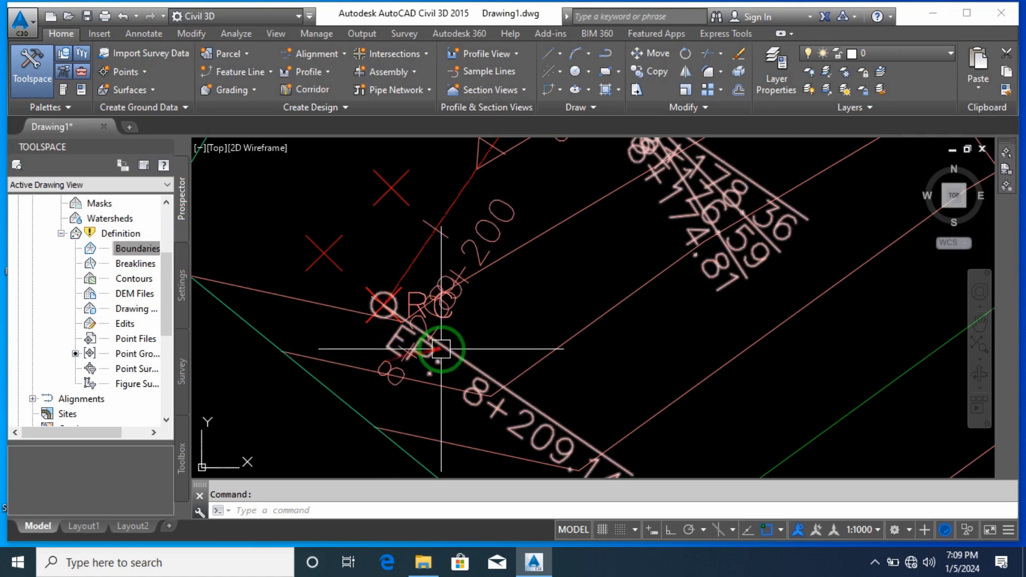
pyautogui.scroll(-4, 417, 365)
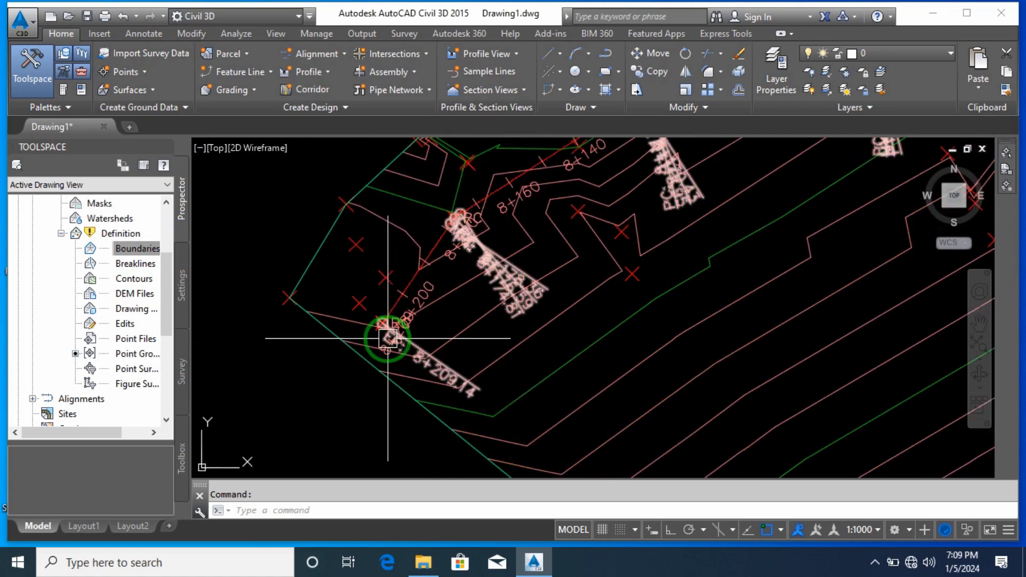
pyautogui.scroll(-3, 388, 340)
pyautogui.scroll(3, 655, 250)
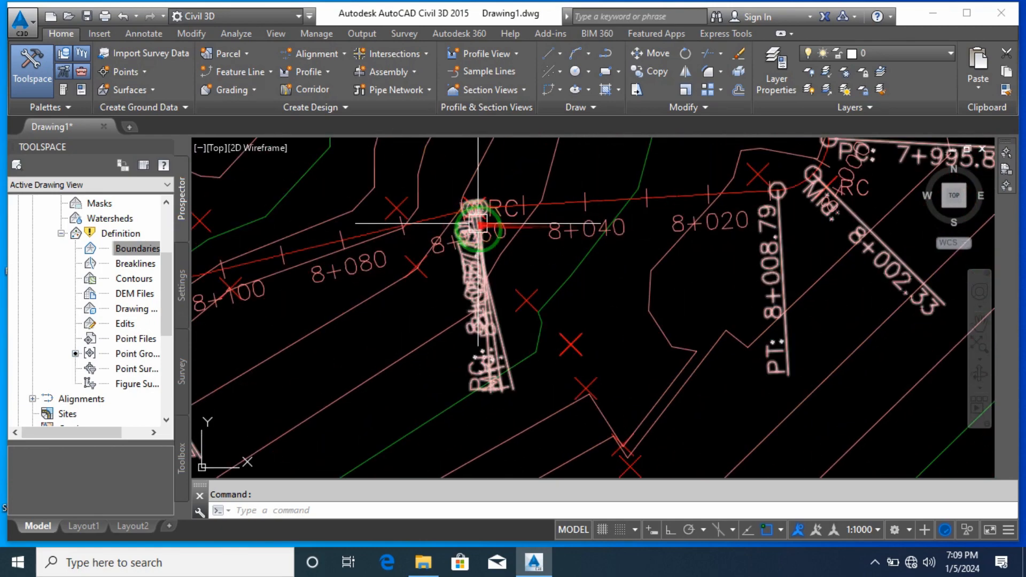
pyautogui.scroll(3, 479, 394)
pyautogui.scroll(3, 479, 396)
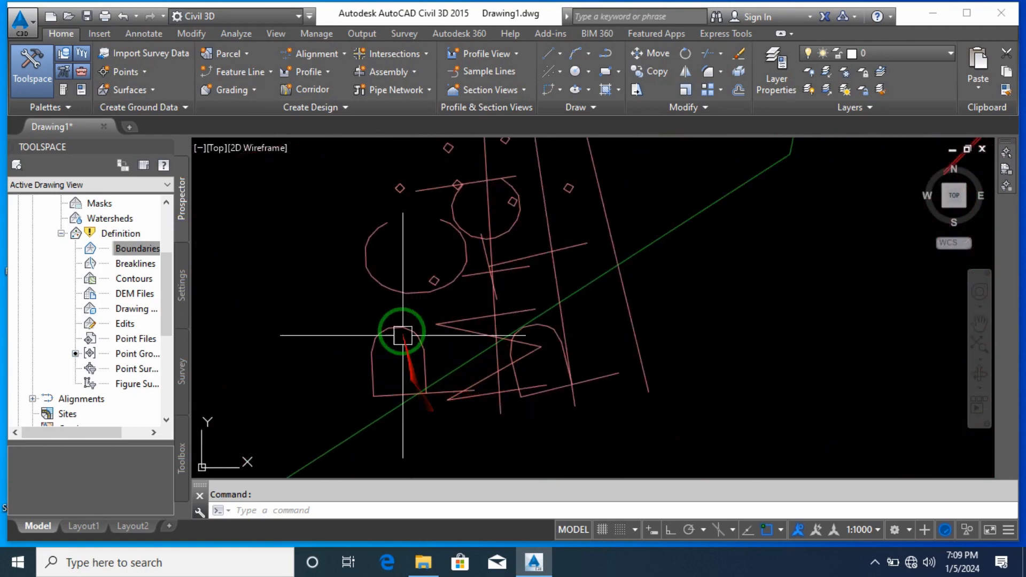
pyautogui.scroll(-5, 433, 381)
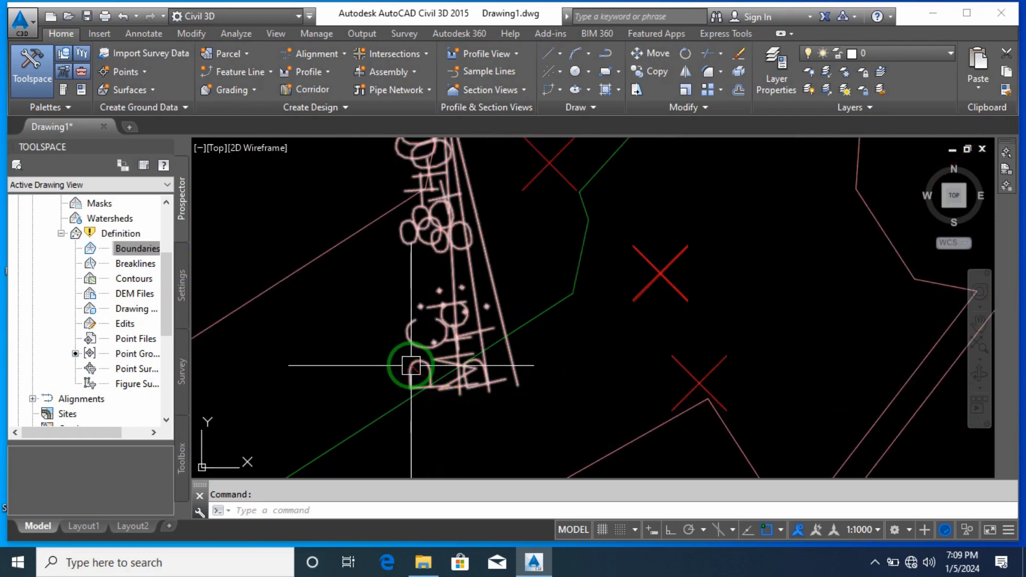
pyautogui.scroll(-4, 413, 347)
pyautogui.scroll(5, 567, 279)
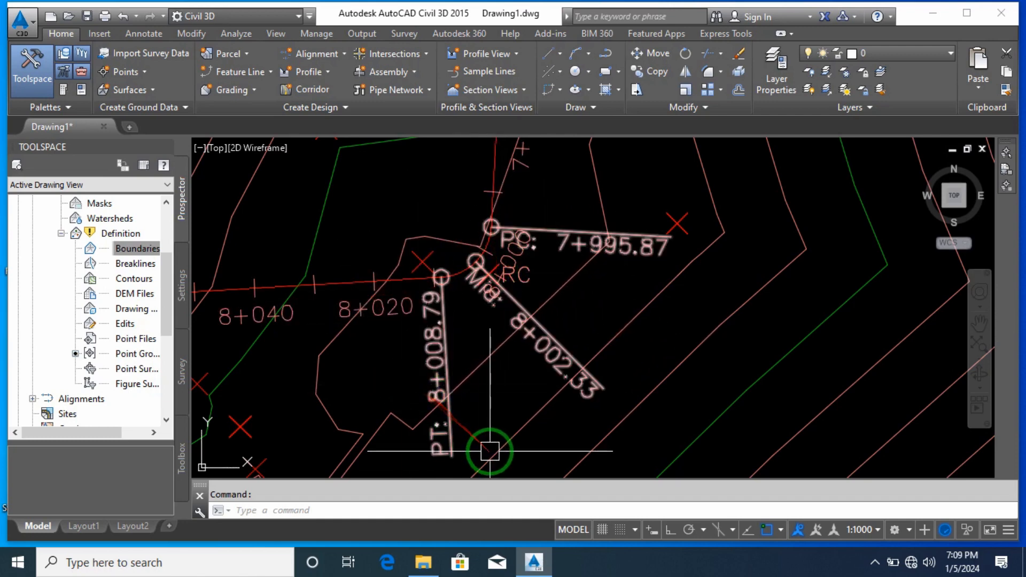
pyautogui.moveTo(501, 429); pyautogui.dragTo(474, 379, button='middle')
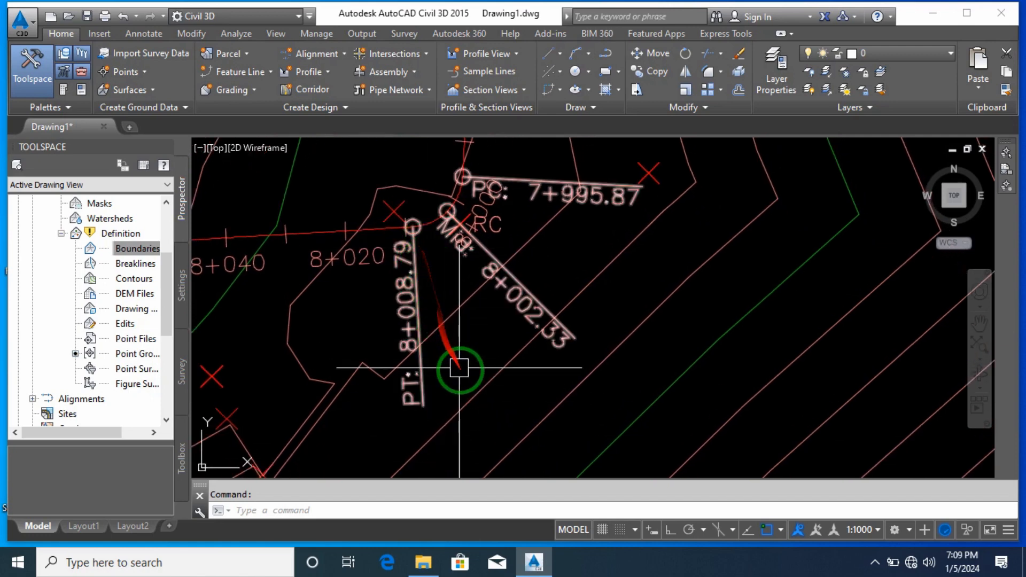
pyautogui.scroll(-2, 458, 353)
pyautogui.scroll(5, 468, 358)
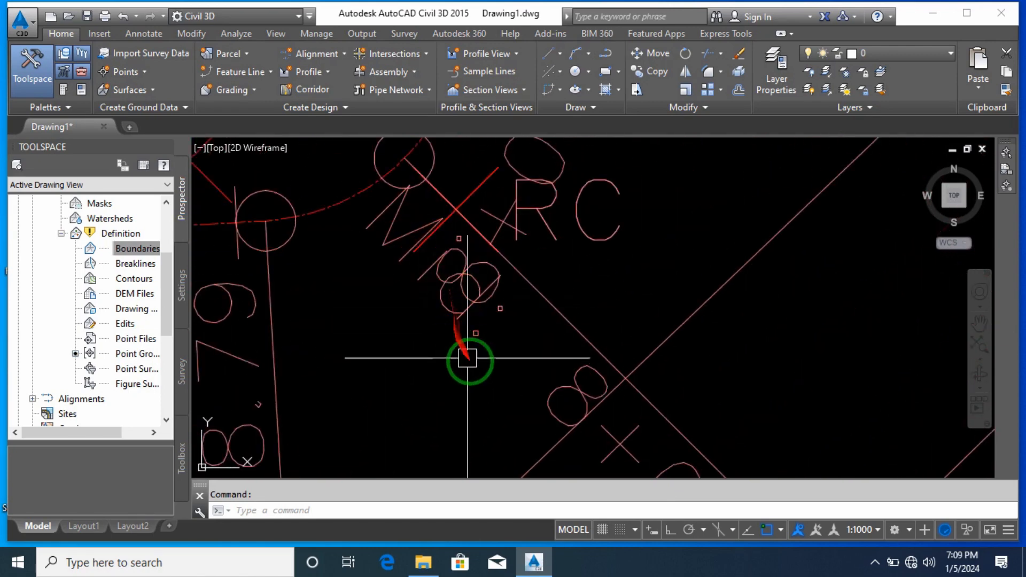
pyautogui.scroll(-3, 527, 303)
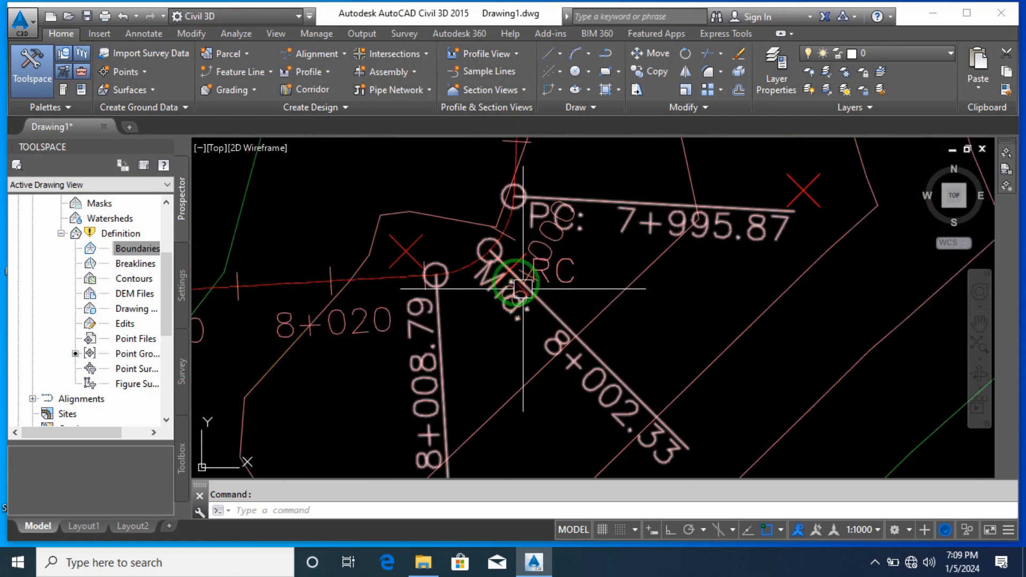
pyautogui.scroll(-2, 497, 259)
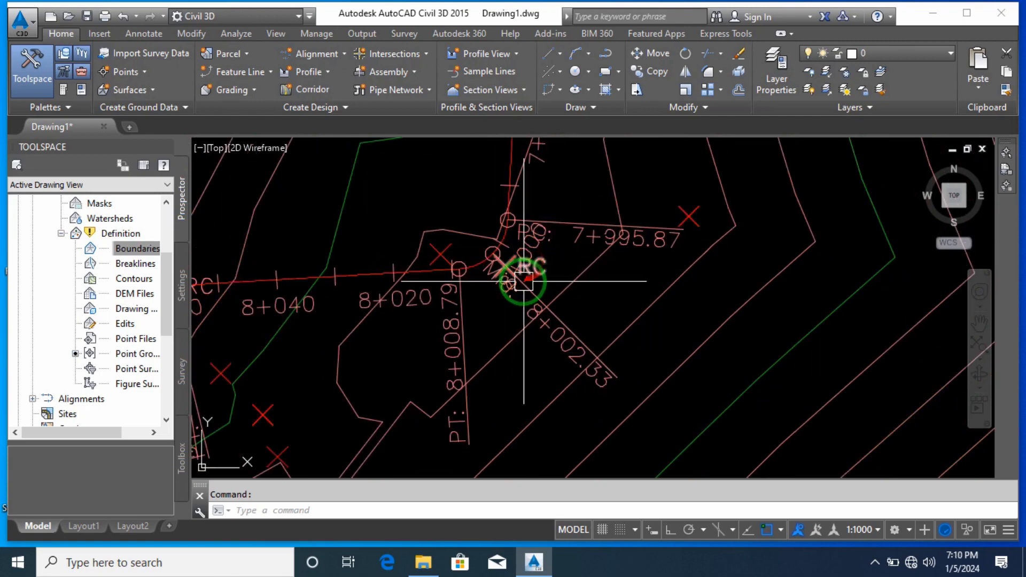
pyautogui.scroll(-2, 476, 389)
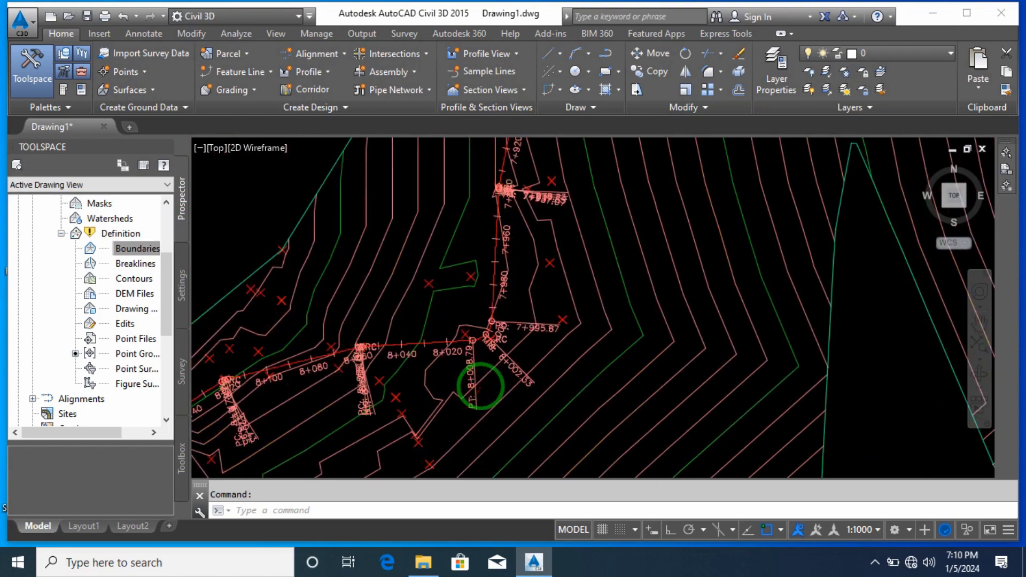
# View the entire road alignment and contoured surface with empty drawing space beside them
pyautogui.scroll(-6, 482, 384)
pyautogui.moveTo(626, 350); pyautogui.dragTo(433, 255, button='middle')
pyautogui.scroll(-6, 438, 262)
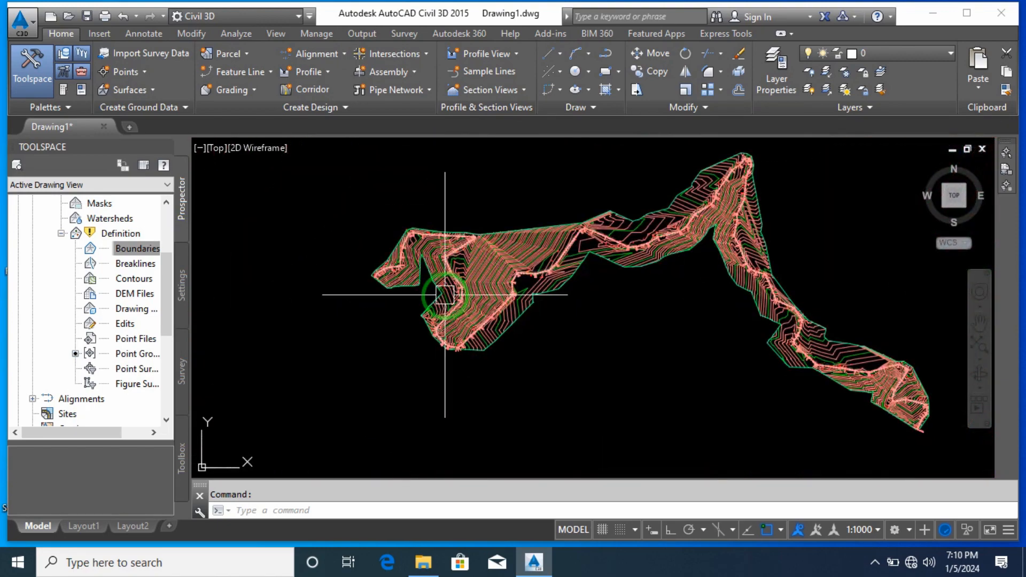
pyautogui.moveTo(703, 352); pyautogui.dragTo(635, 373, button='middle')
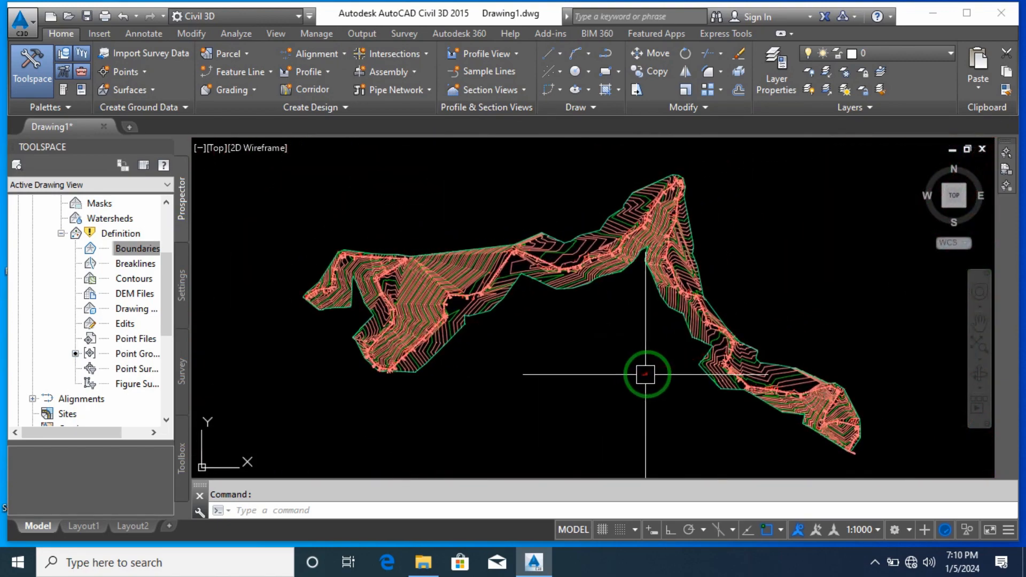
pyautogui.click(620, 360)
pyautogui.press('Escape')
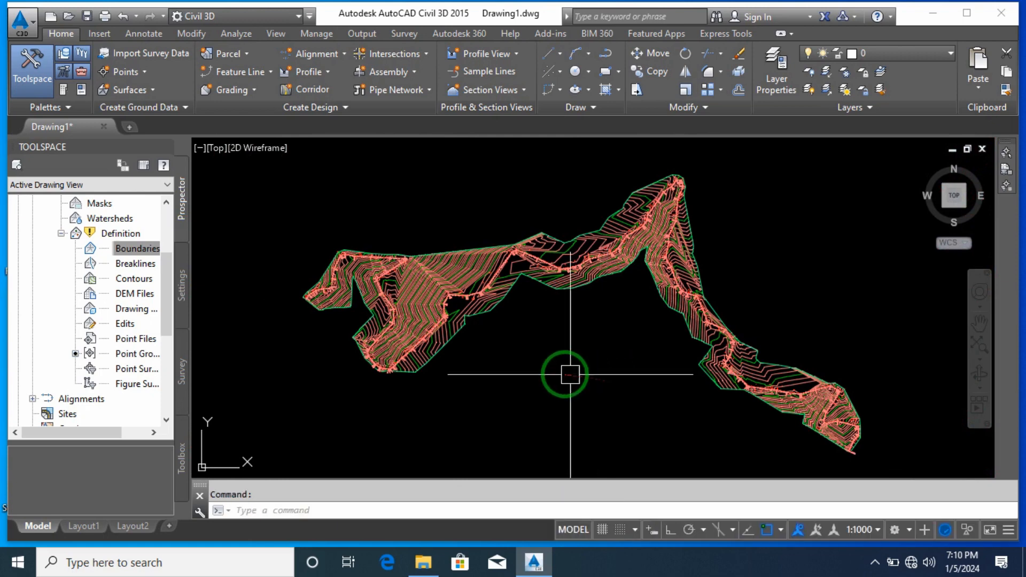
pyautogui.moveTo(581, 389); pyautogui.dragTo(506, 401, button='middle')
pyautogui.scroll(-2, 485, 368)
pyautogui.moveTo(730, 393); pyautogui.dragTo(649, 309, button='middle')
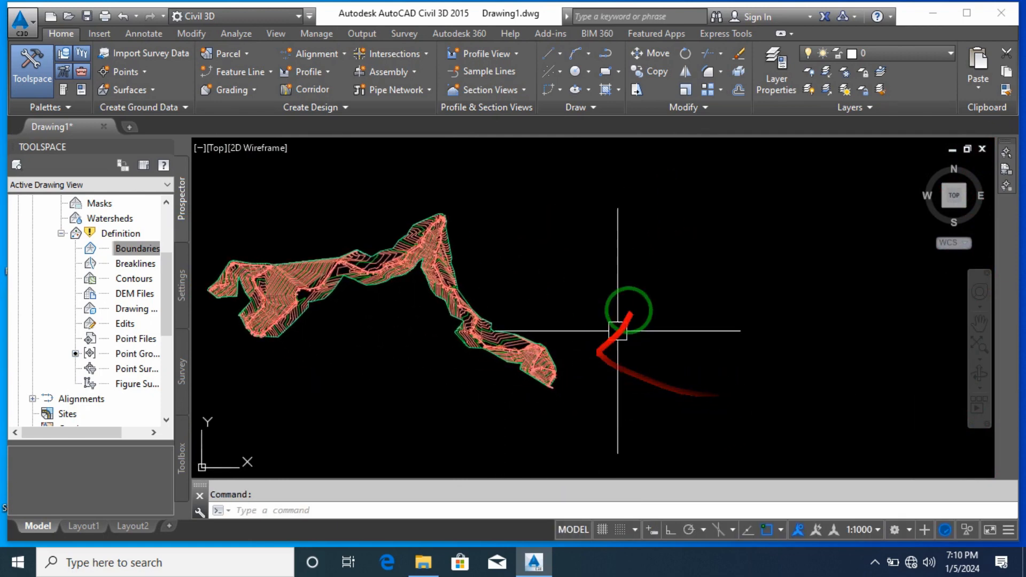
pyautogui.click(648, 297)
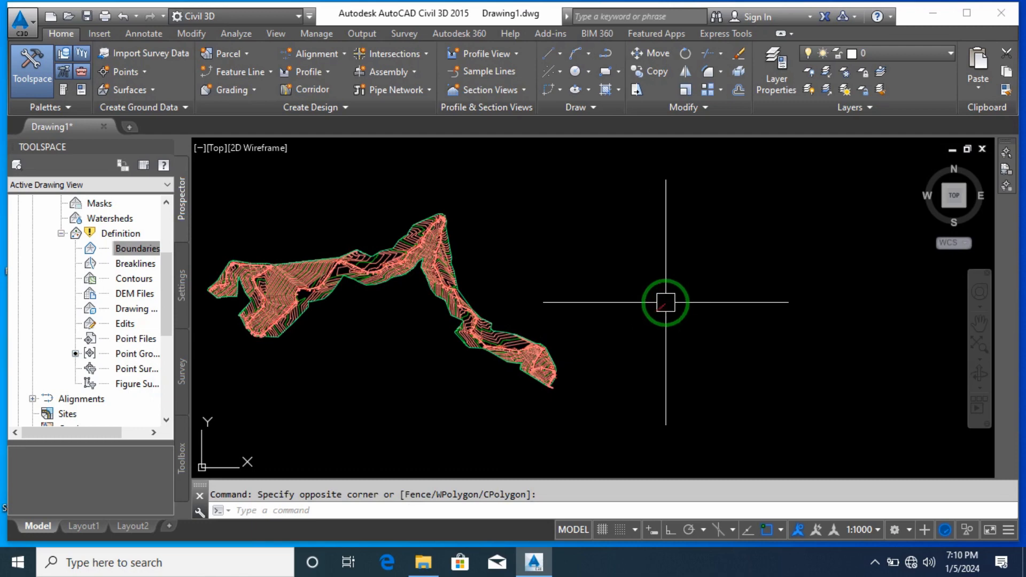
# Start a surface profile, choose Alignment -EG road center as the alignment, and add EG Surface to the profile list
pyautogui.click(514, 54)
pyautogui.click(511, 53)
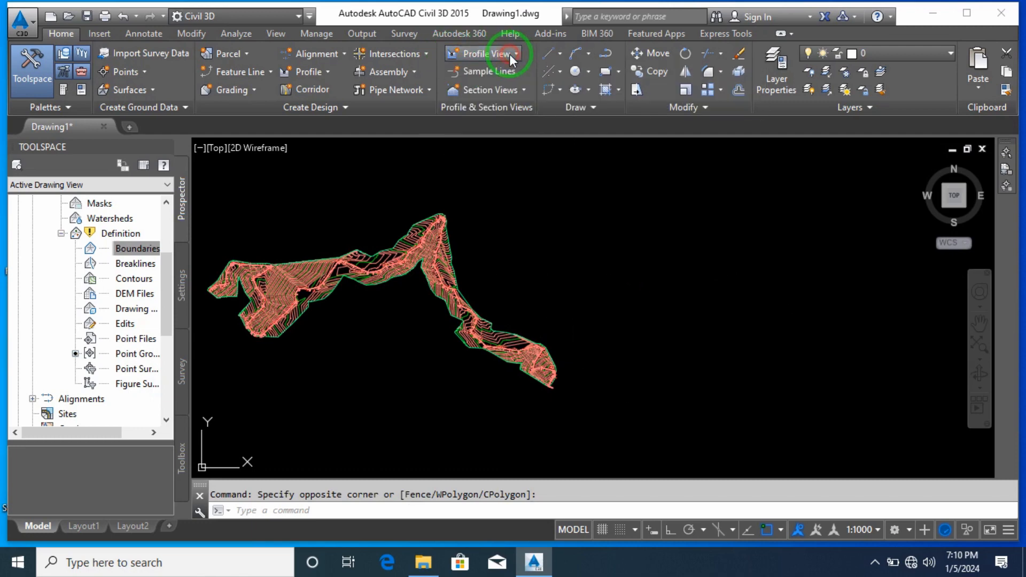
pyautogui.click(327, 72)
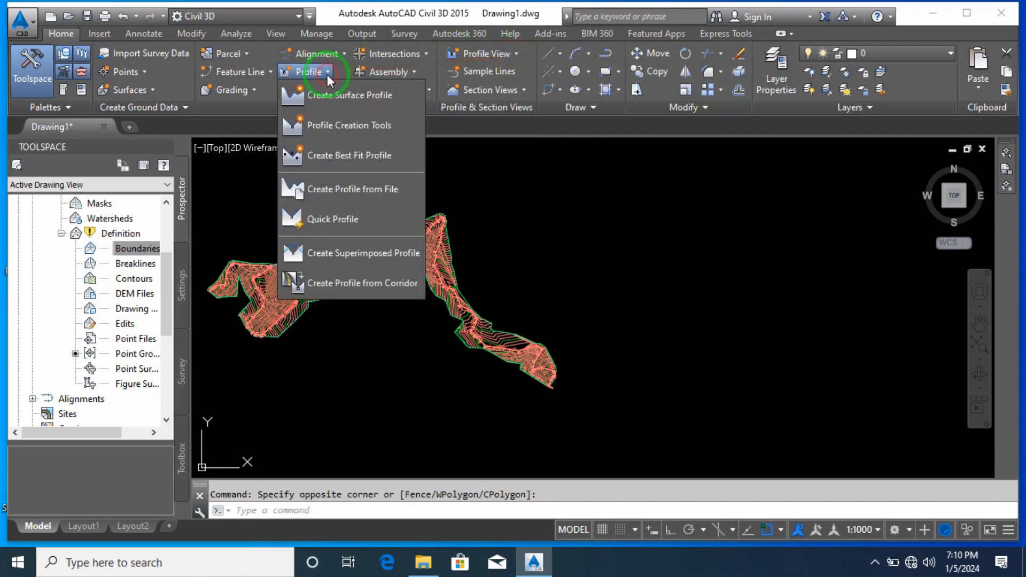
pyautogui.click(351, 102)
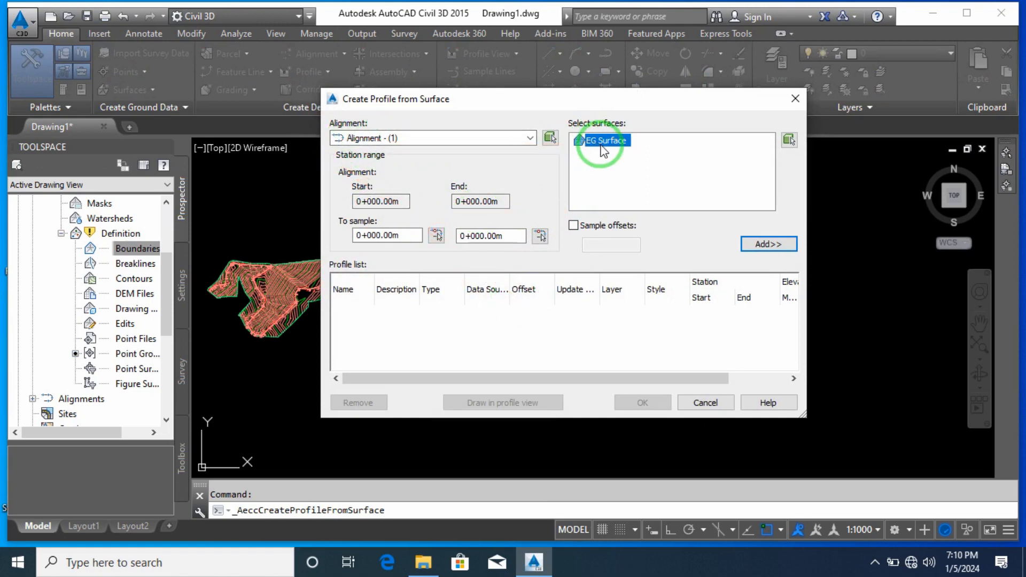
pyautogui.click(766, 242)
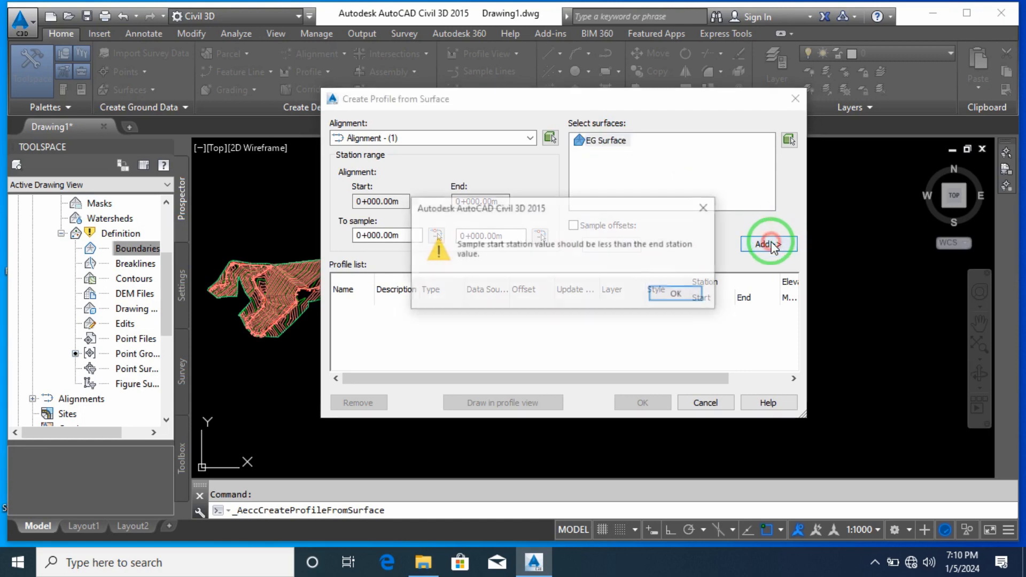
pyautogui.click(684, 294)
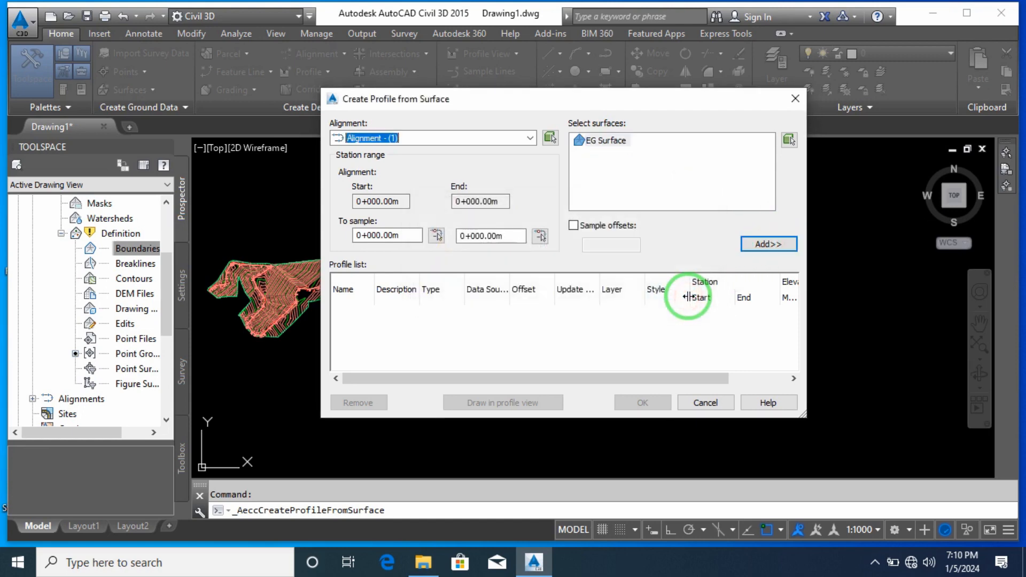
pyautogui.click(529, 138)
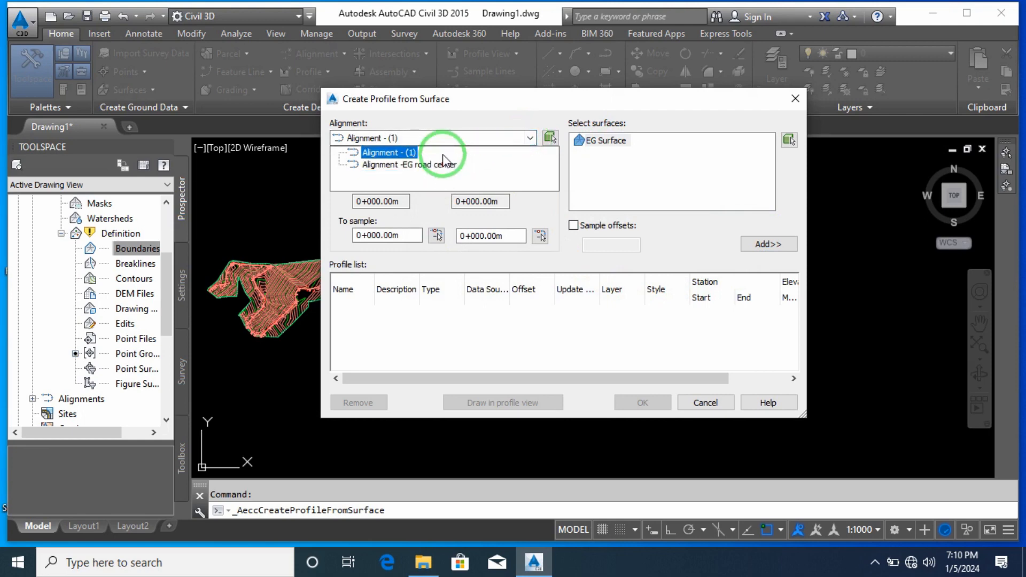
pyautogui.click(396, 166)
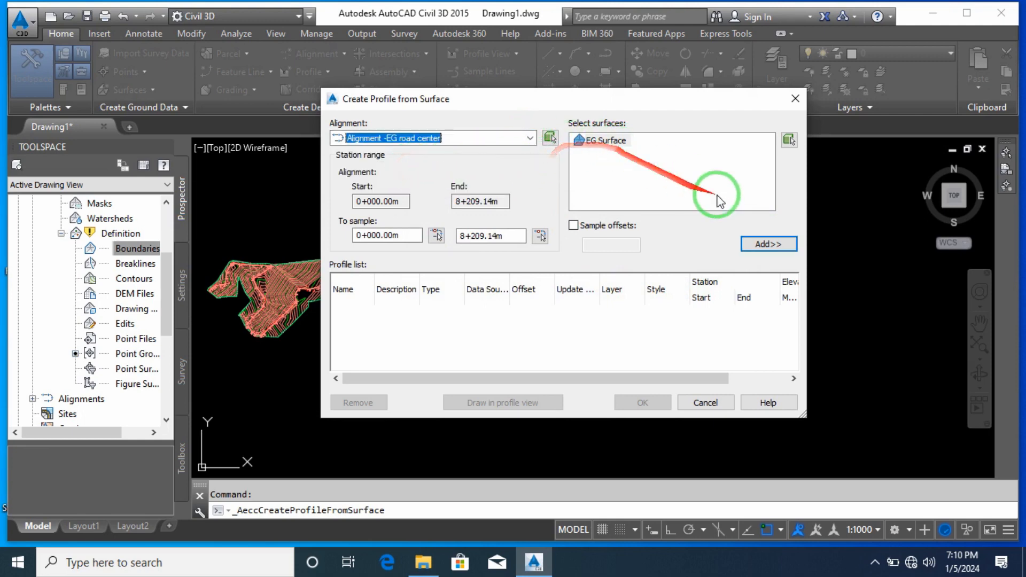
pyautogui.click(770, 243)
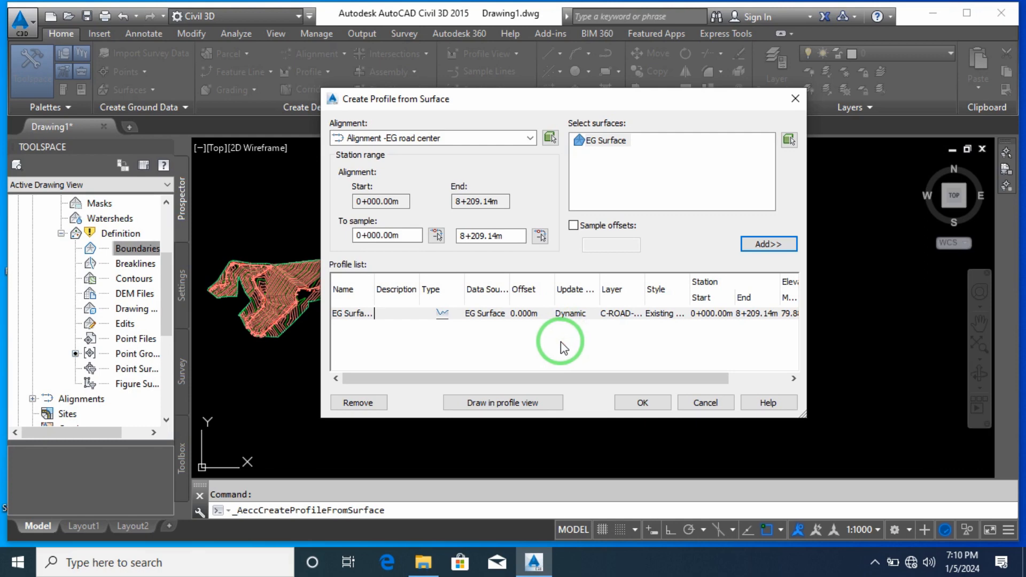
# Start drawing the EG Surface profile in a profile view and review its alignment and view name settings
pyautogui.click(543, 404)
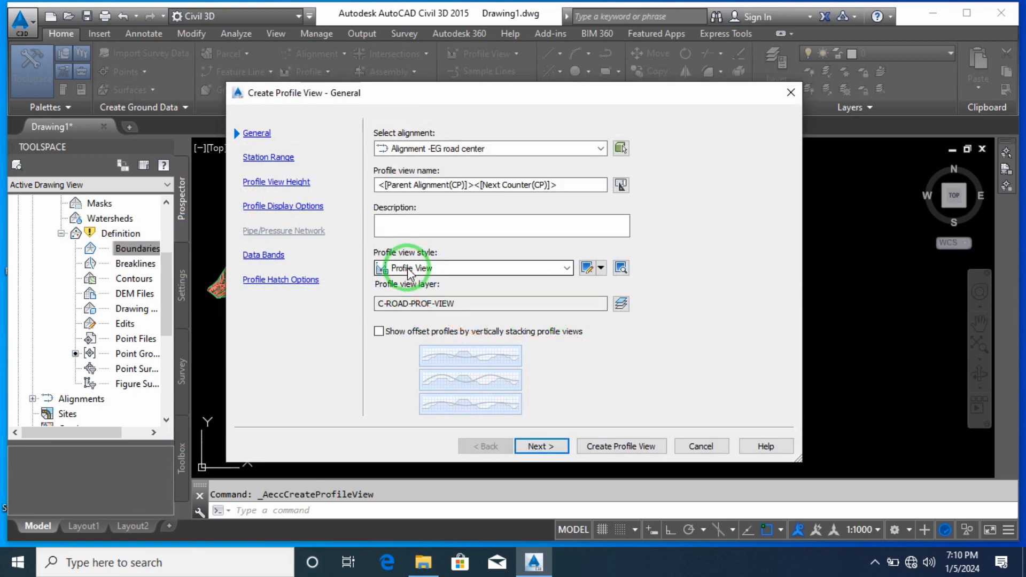
pyautogui.moveTo(293, 98); pyautogui.dragTo(282, 95)
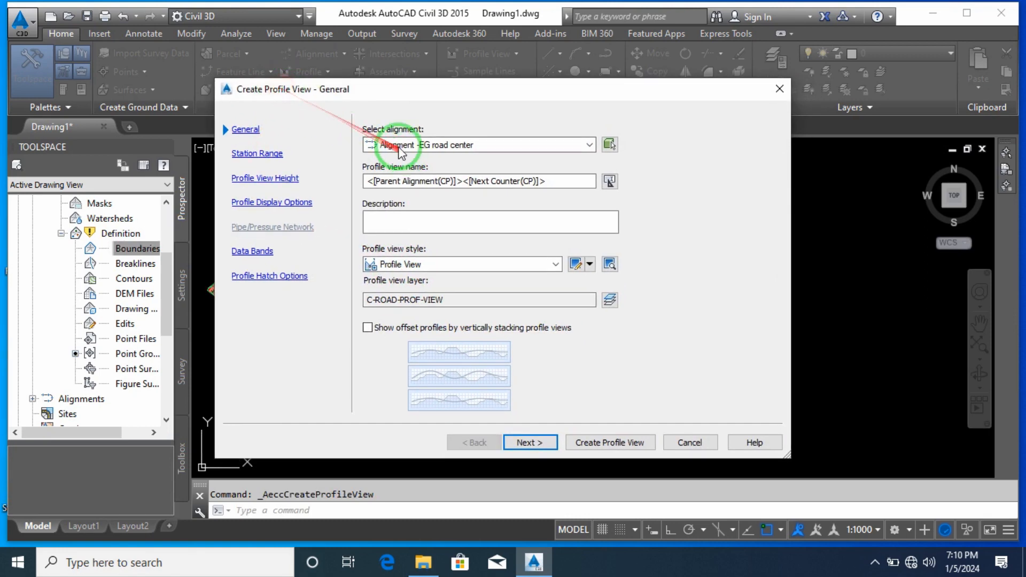
pyautogui.click(436, 145)
pyautogui.click(437, 148)
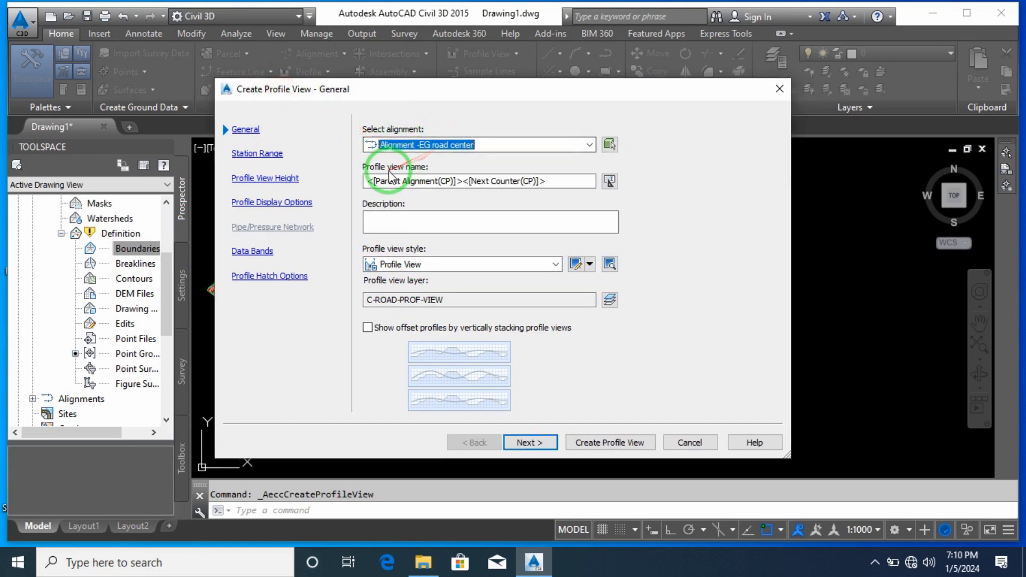
pyautogui.click(469, 186)
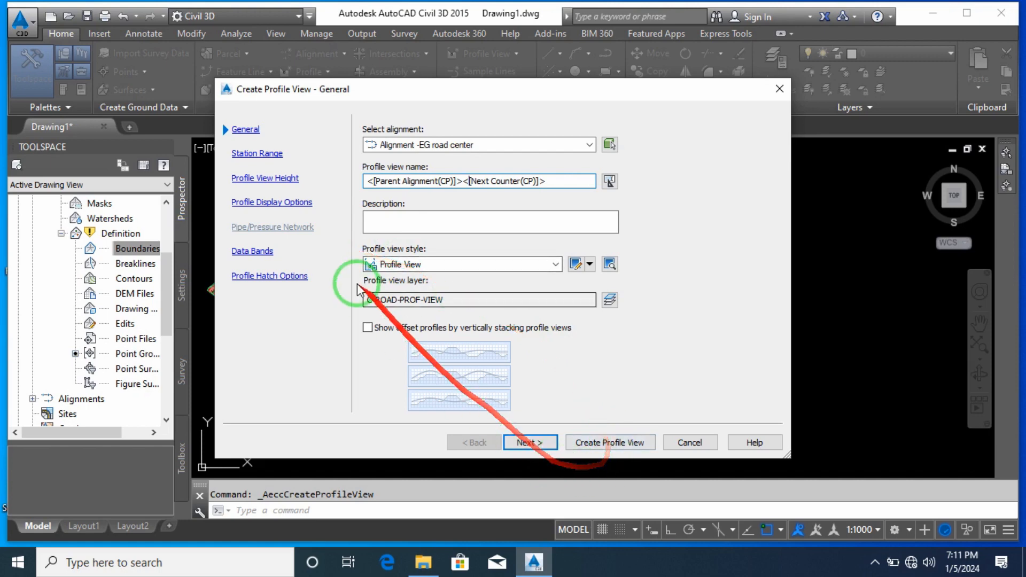
# Review the profile view's station range, view height and data bands, including the available band locations
pyautogui.click(268, 159)
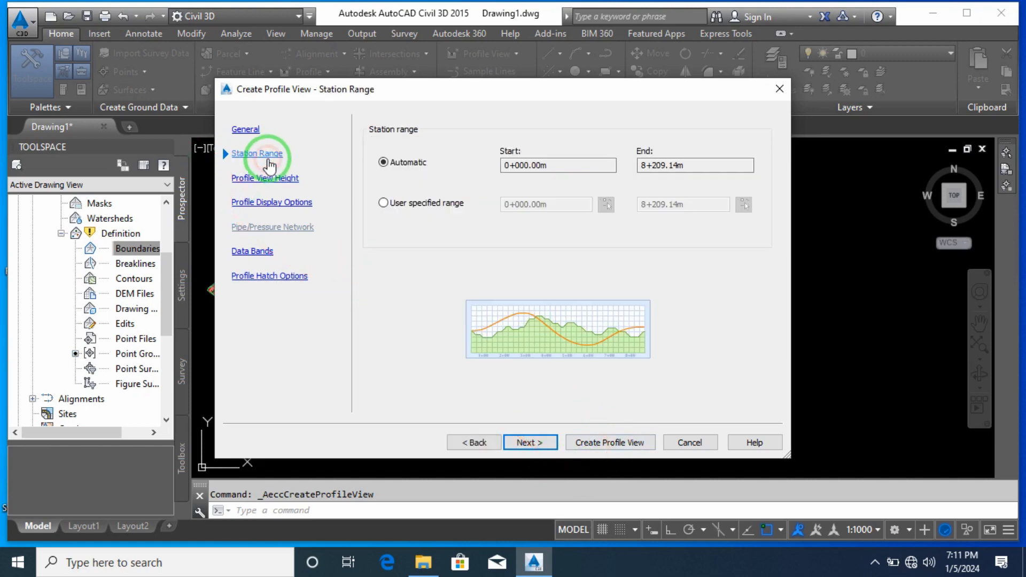
pyautogui.moveTo(699, 170); pyautogui.dragTo(600, 163)
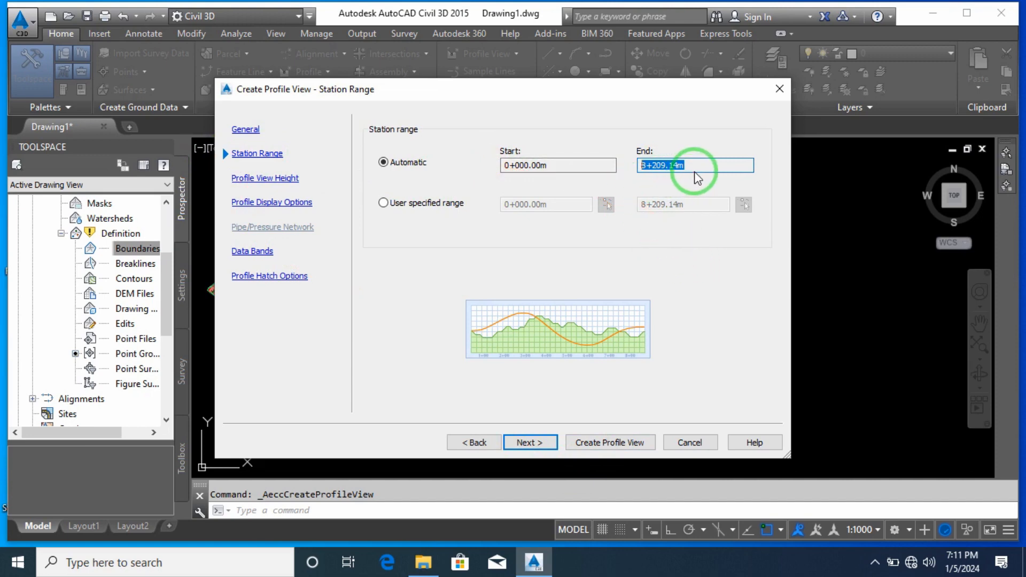
pyautogui.click(283, 178)
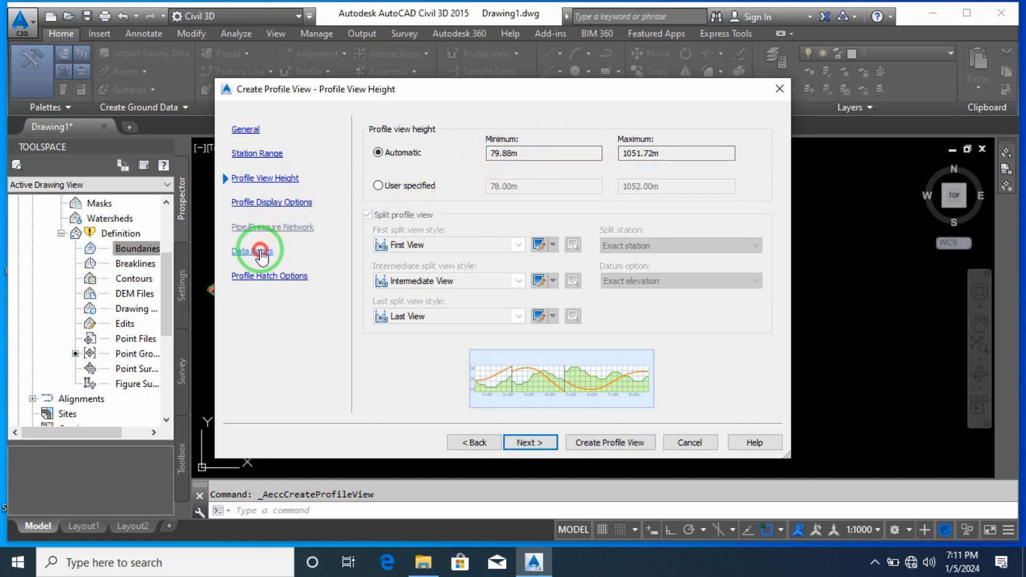
pyautogui.click(260, 251)
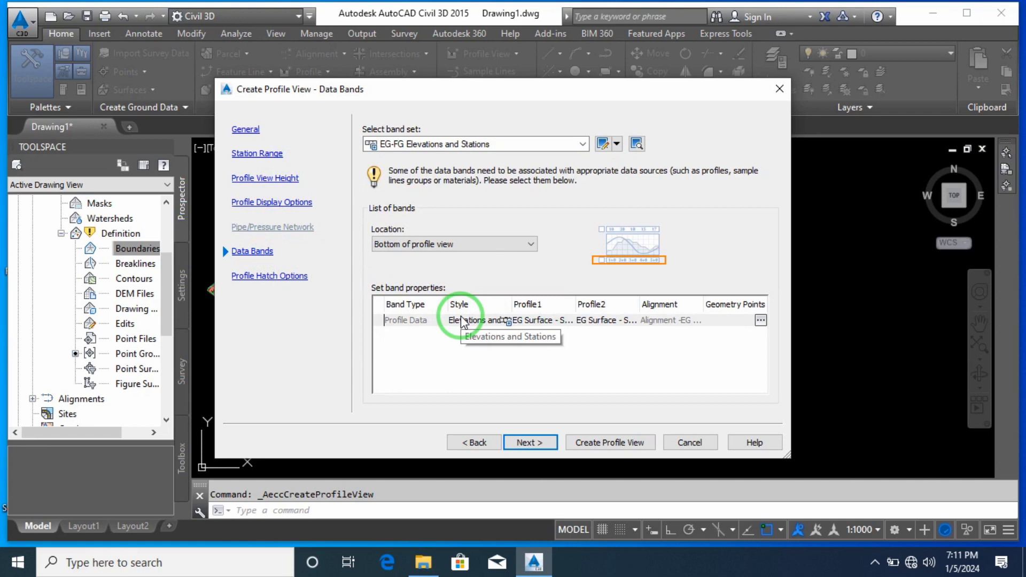
pyautogui.click(514, 245)
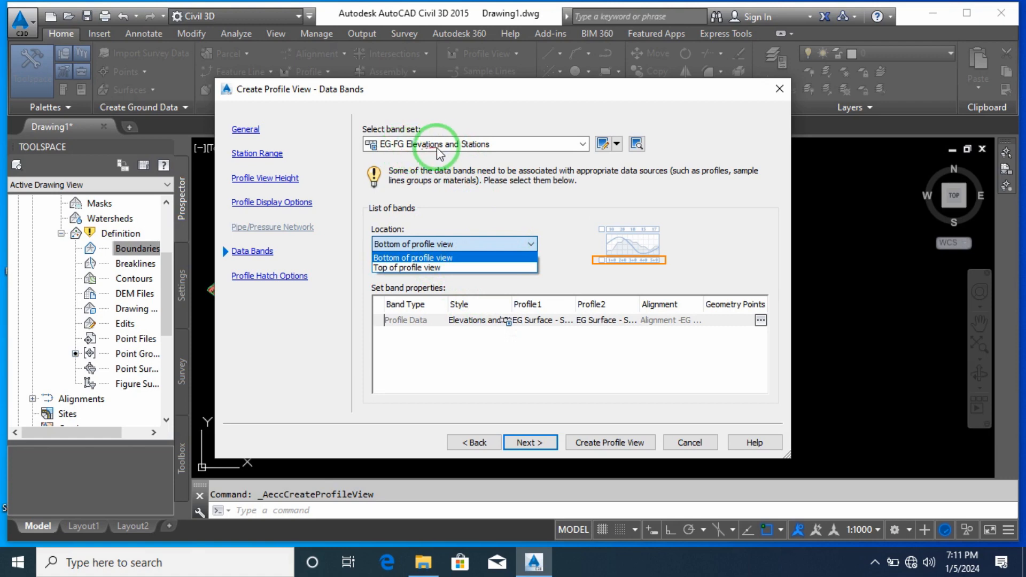
# Create the profile view, continuing without the remaining hatch boundary profiles, and place its origin in the empty space east of the surface
pyautogui.click(529, 442)
pyautogui.click(604, 454)
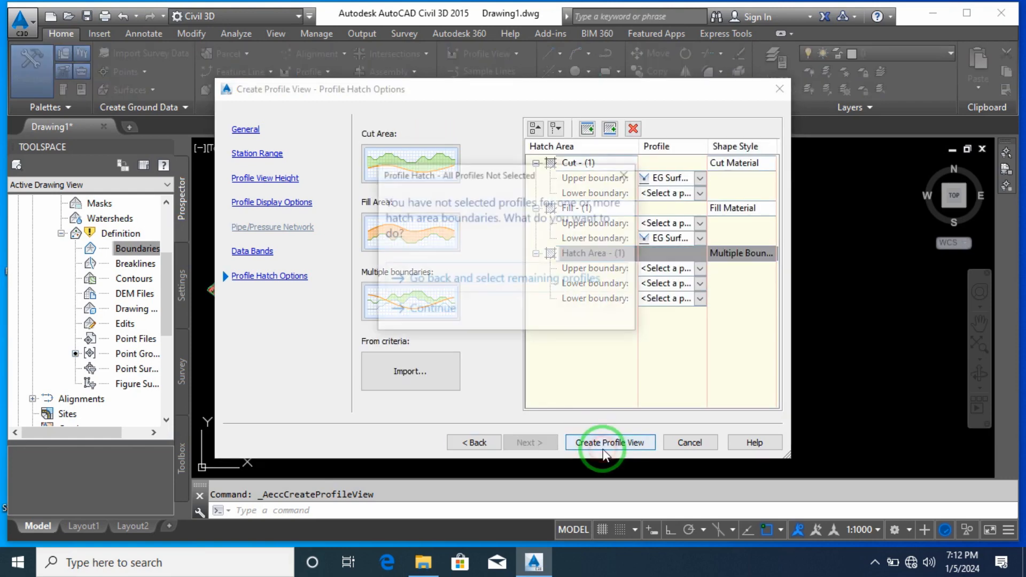
pyautogui.click(437, 309)
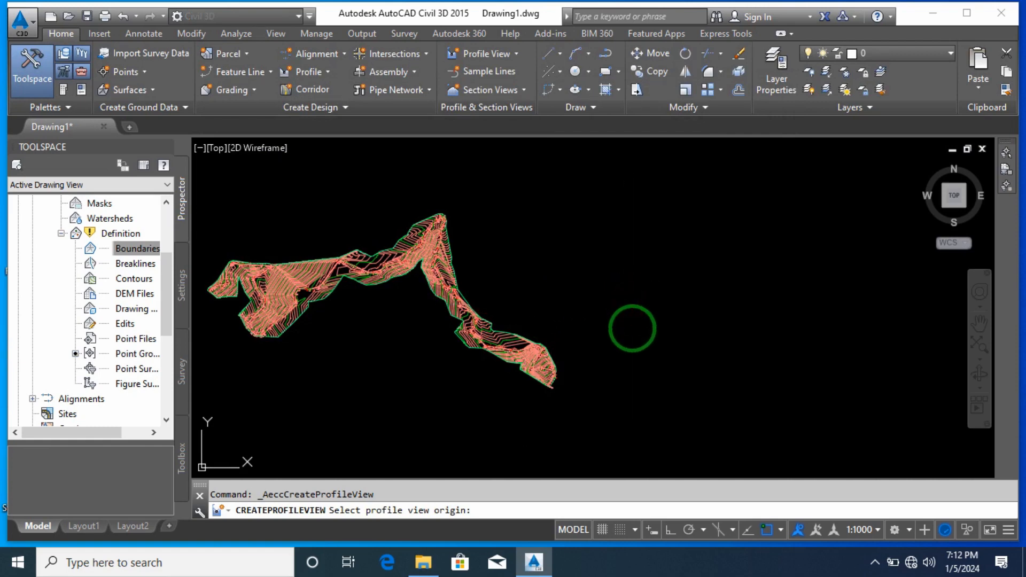
pyautogui.click(629, 329)
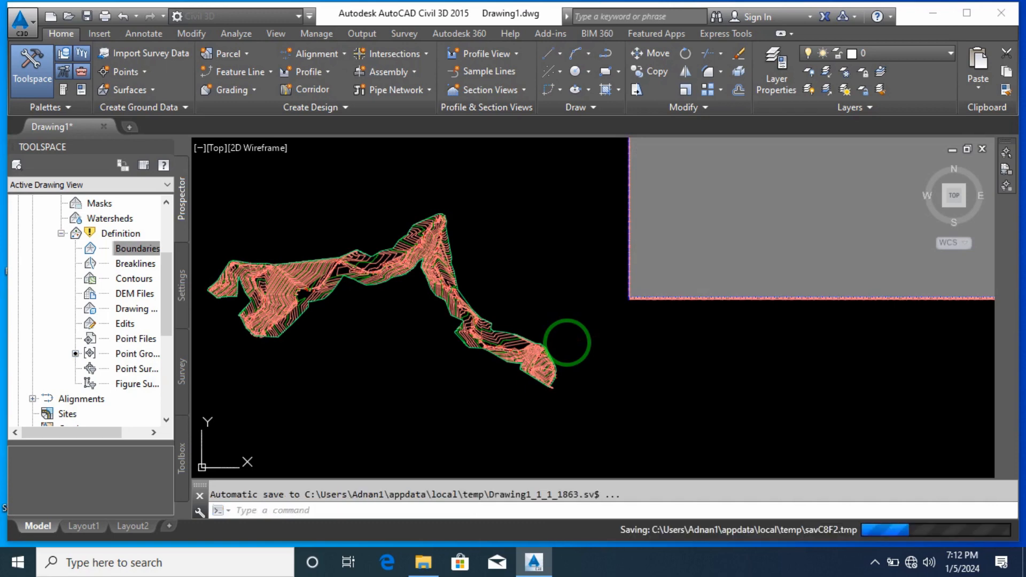
# In the new profile view's style, clip the vertical grid to the highest profiles and omit it in padding areas
pyautogui.moveTo(644, 368); pyautogui.dragTo(471, 425, button='middle')
pyautogui.scroll(-5, 320, 463)
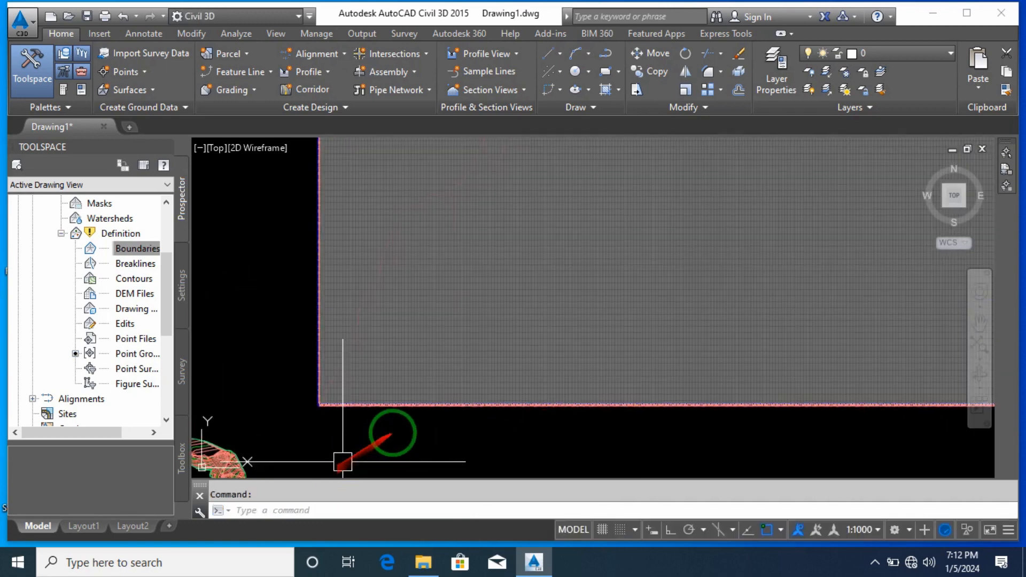
pyautogui.moveTo(576, 356); pyautogui.dragTo(562, 431, button='middle')
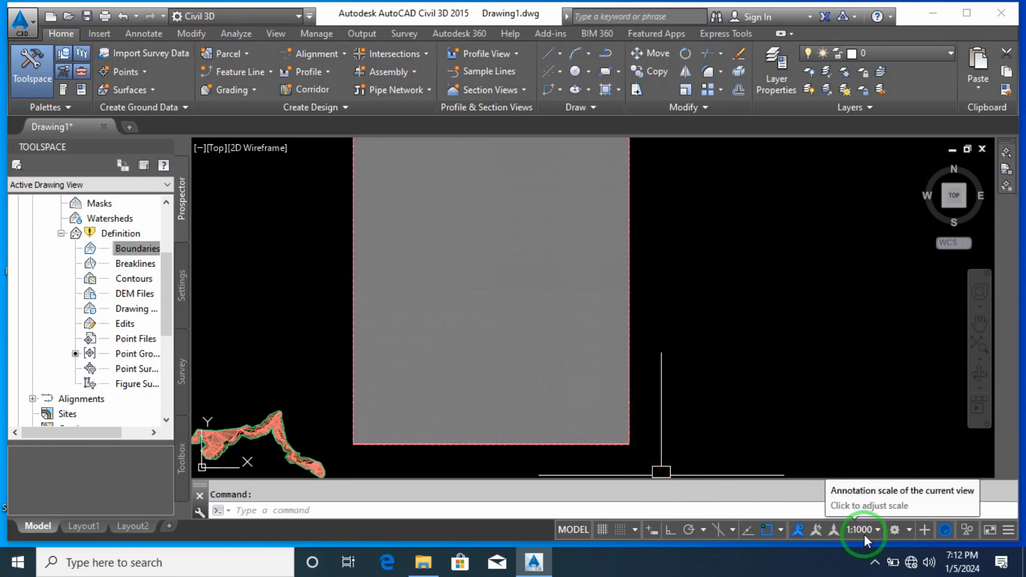
pyautogui.click(778, 375)
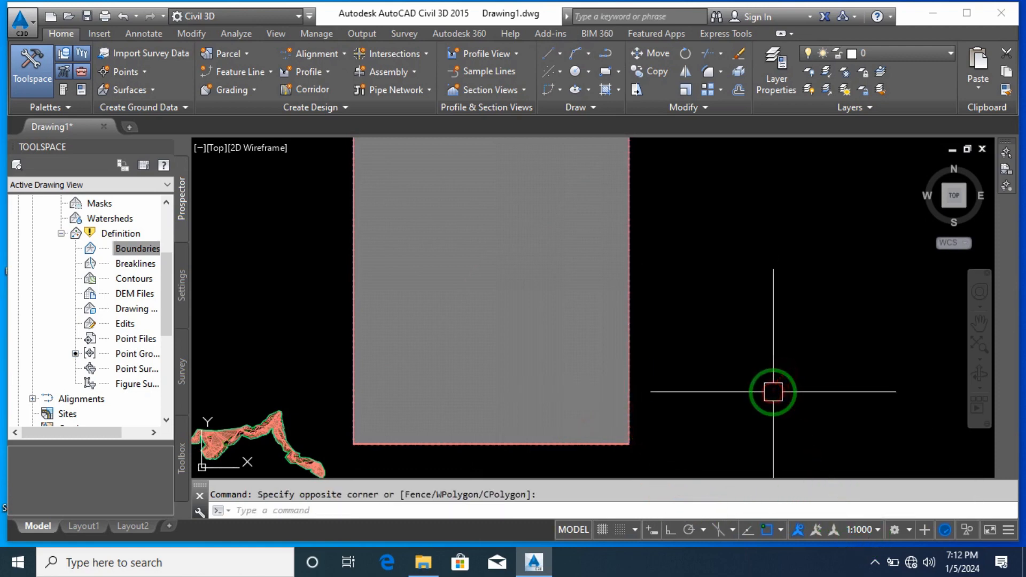
pyautogui.scroll(5, 372, 454)
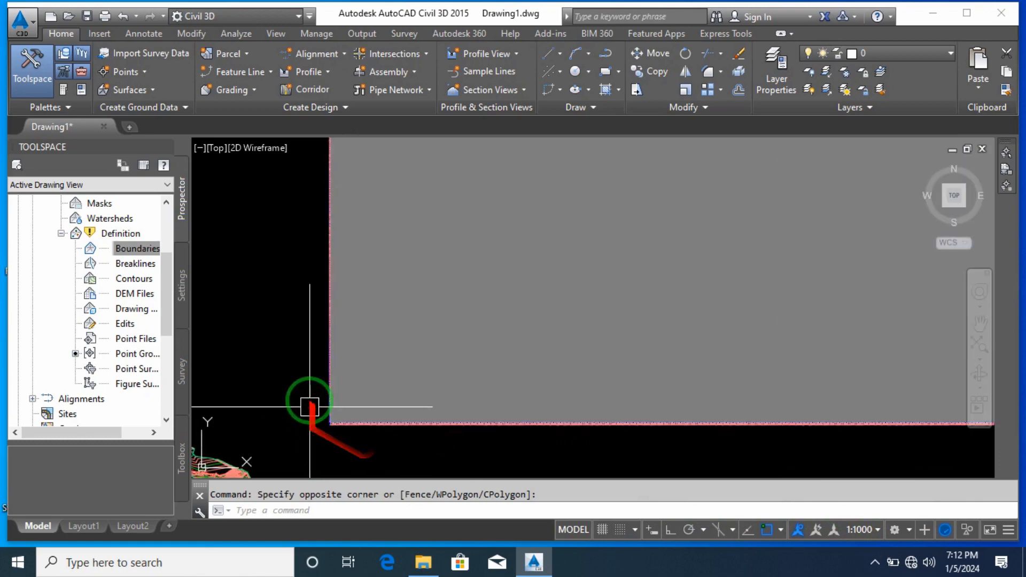
pyautogui.click(324, 374)
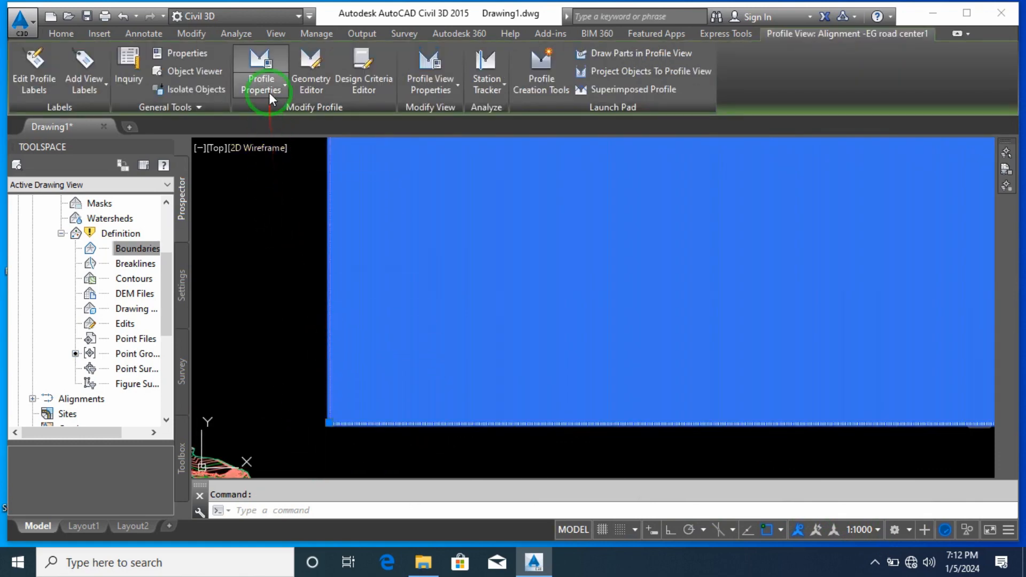
pyautogui.click(442, 92)
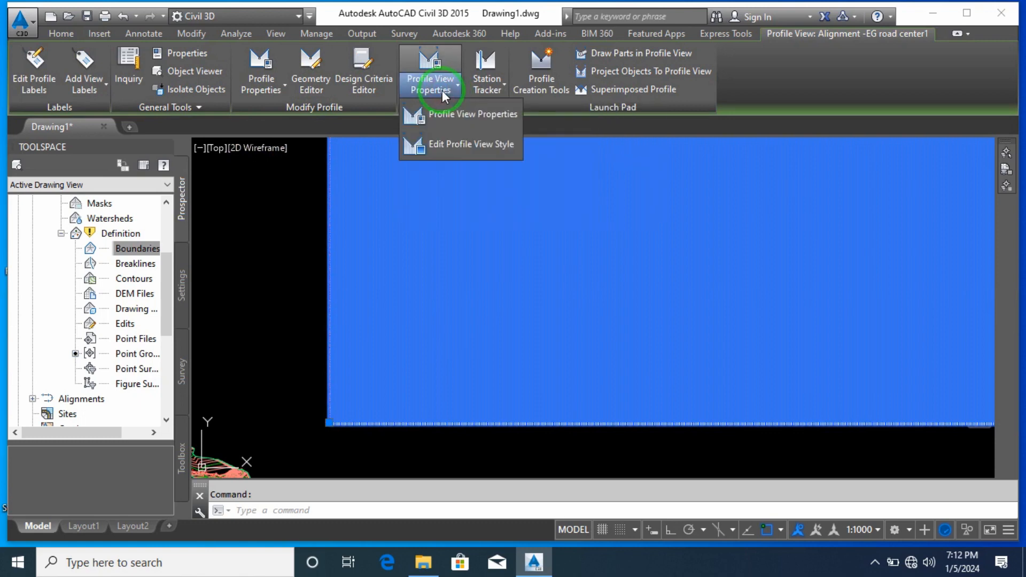
pyautogui.click(459, 144)
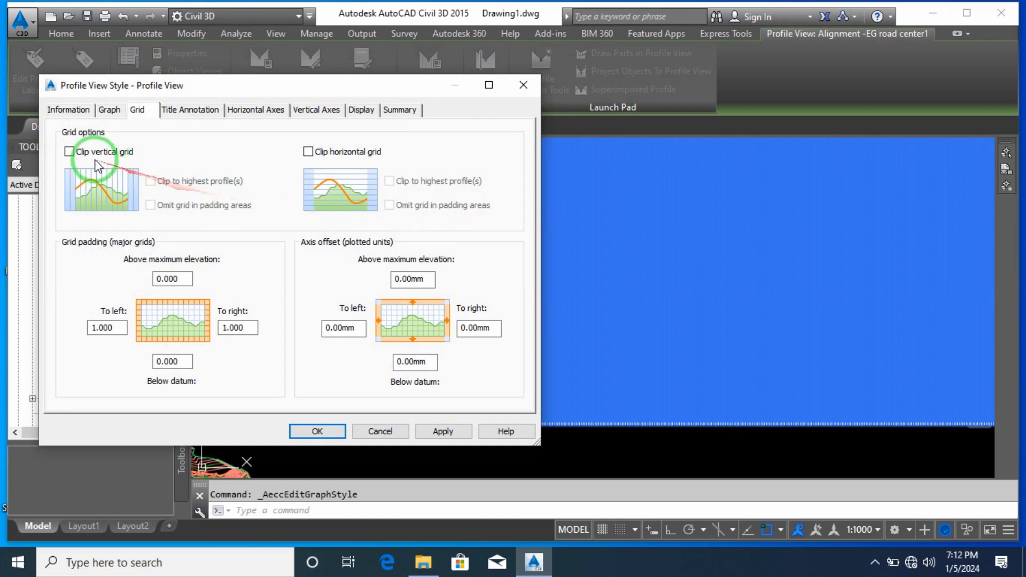
pyautogui.click(70, 152)
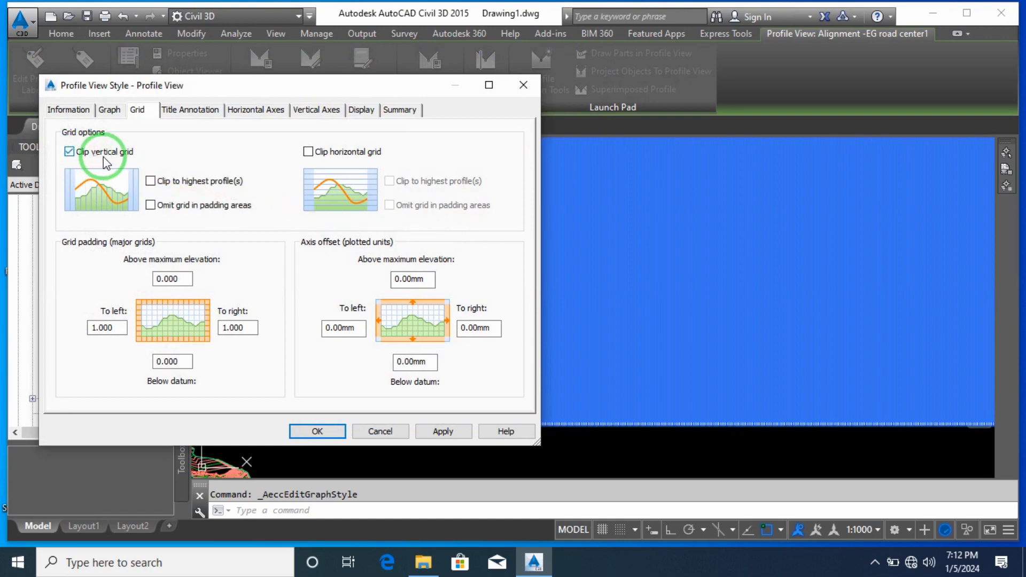
pyautogui.click(171, 209)
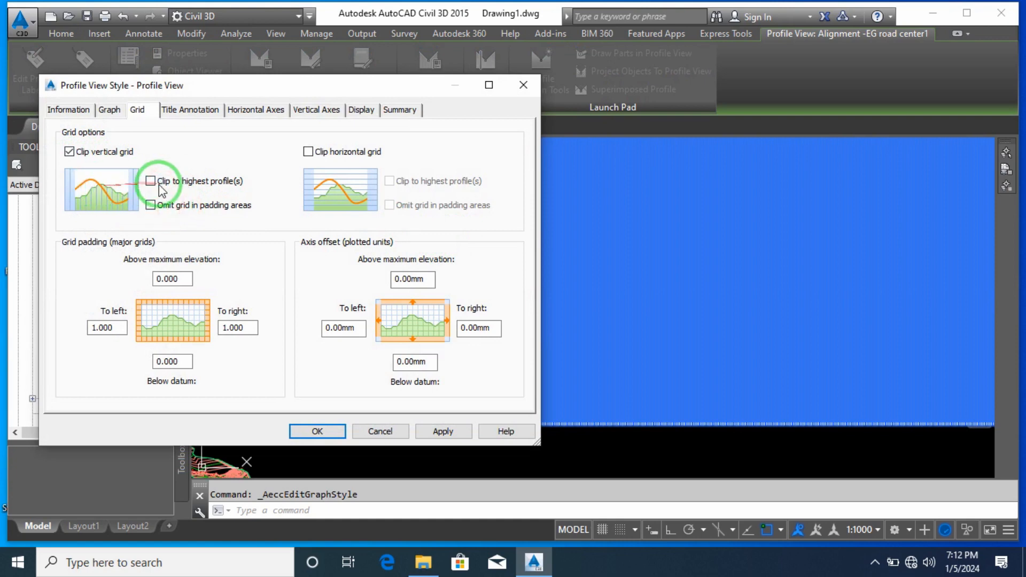
pyautogui.click(159, 184)
pyautogui.click(160, 205)
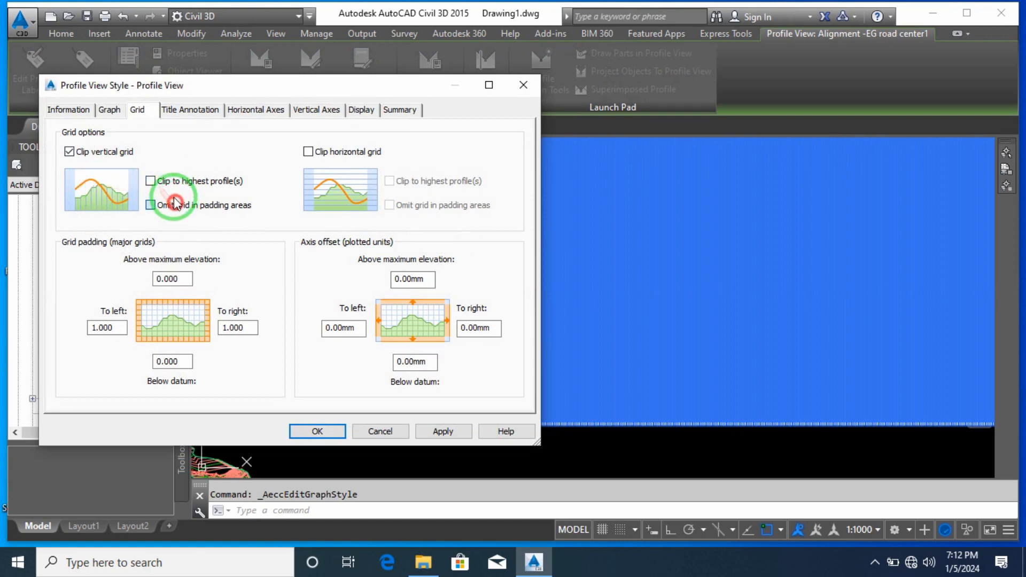
# Clip the horizontal grid to the highest profiles too, omit it in padding areas, and apply the style
pyautogui.click(329, 155)
pyautogui.click(390, 205)
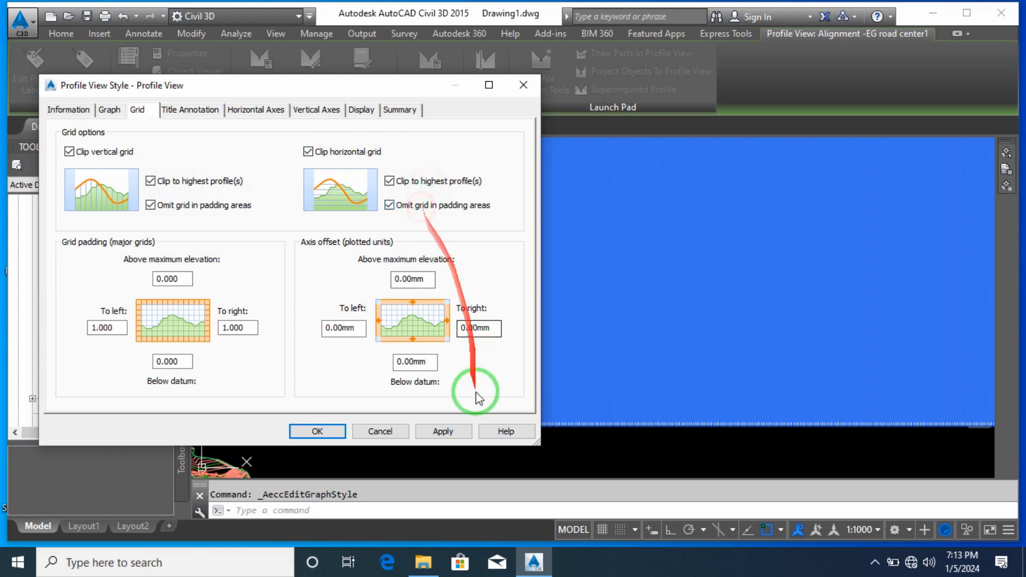
pyautogui.click(443, 431)
pyautogui.click(327, 436)
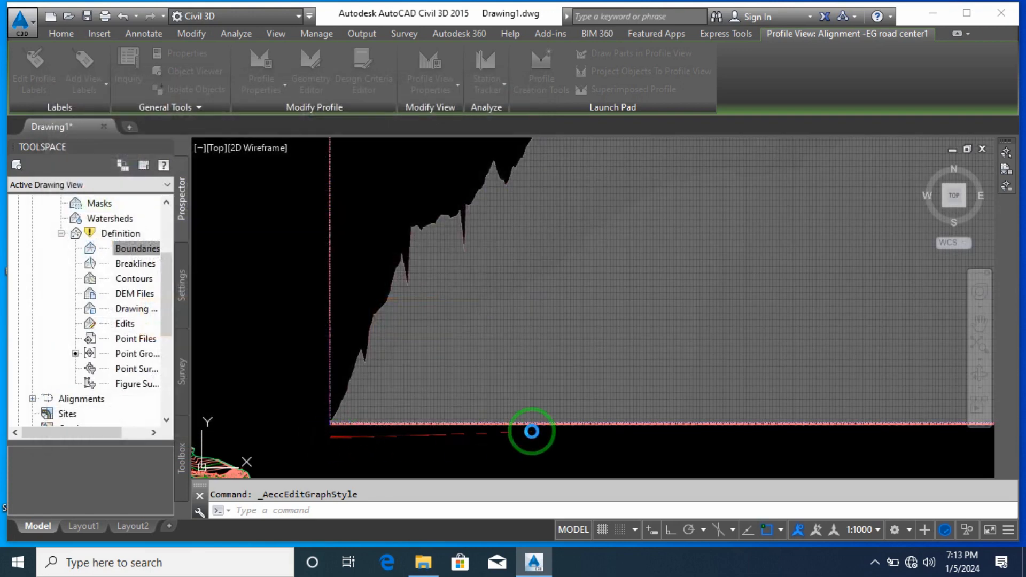
# In the profile view style, set the bottom horizontal axis's major tick interval to 50 m and major tick size to 25 mm
pyautogui.scroll(-3, 504, 442)
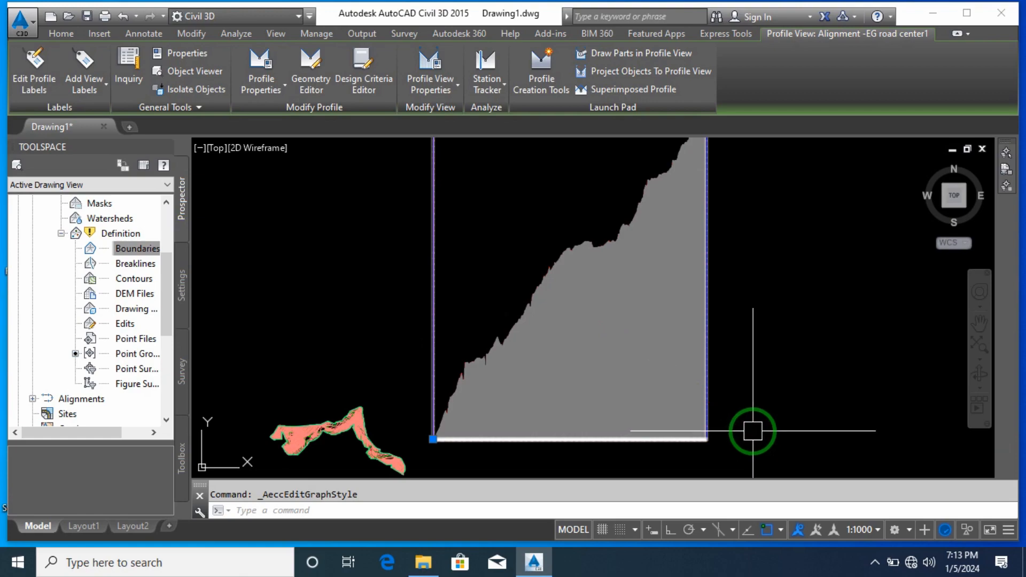
pyautogui.scroll(5, 470, 362)
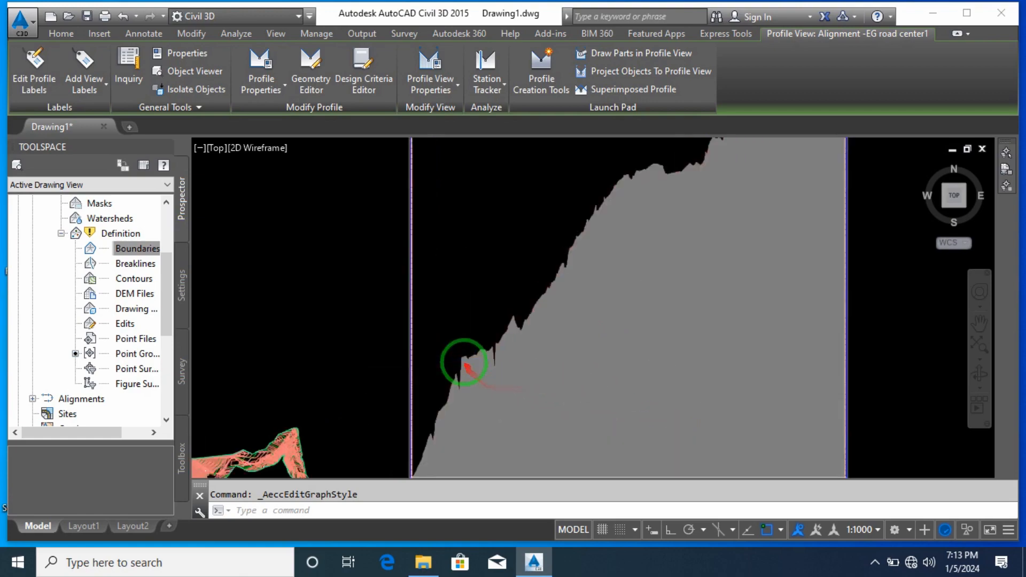
pyautogui.scroll(-3, 497, 310)
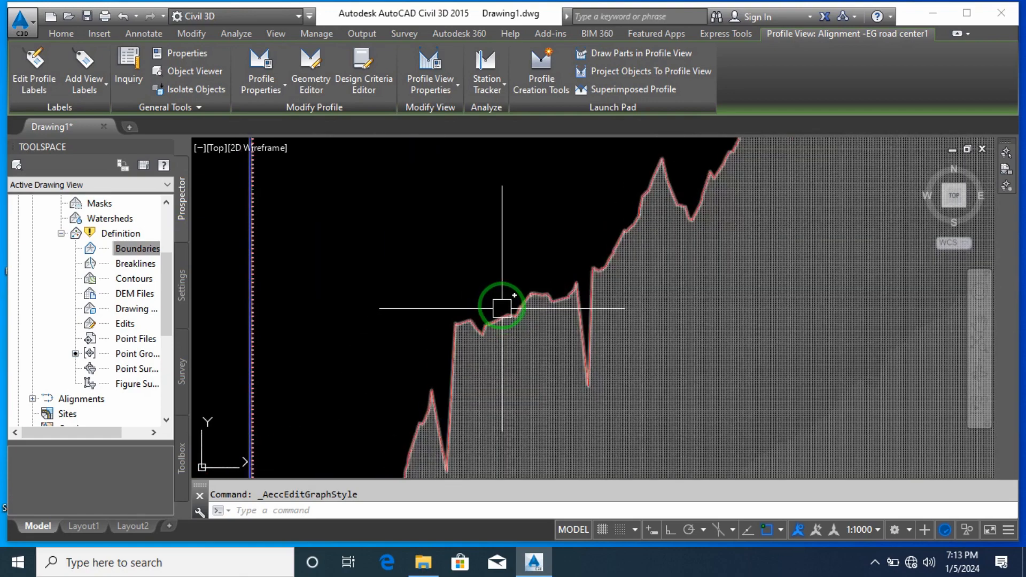
pyautogui.scroll(-2, 501, 235)
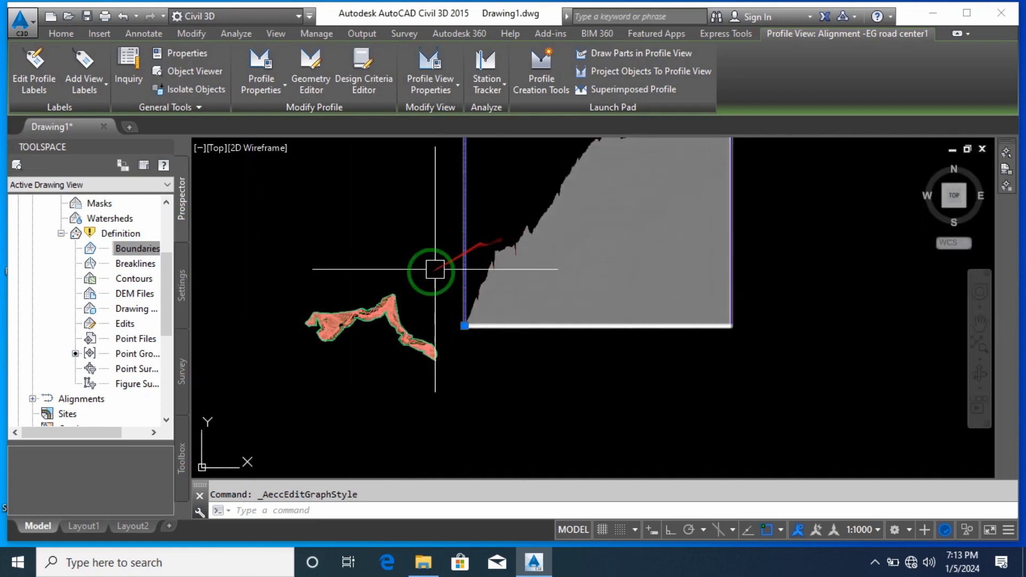
pyautogui.click(454, 88)
pyautogui.click(465, 145)
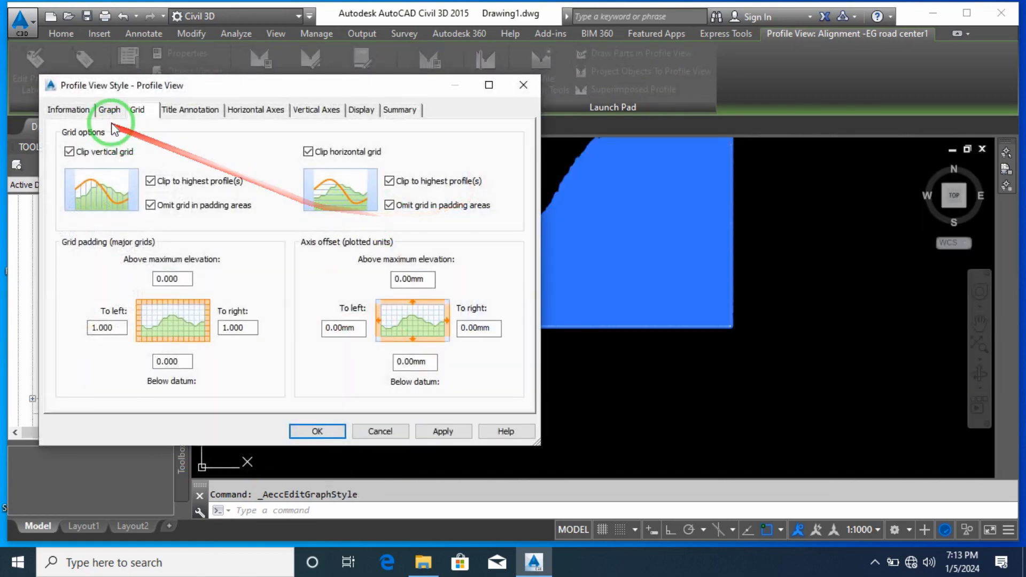
pyautogui.click(122, 113)
pyautogui.moveTo(183, 85); pyautogui.dragTo(198, 93)
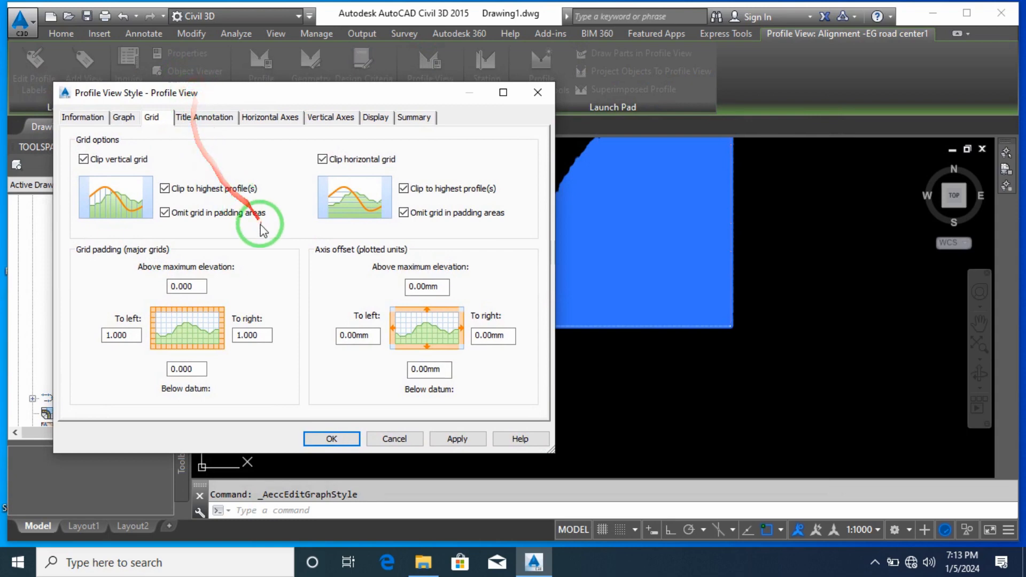
pyautogui.click(260, 120)
pyautogui.click(333, 118)
pyautogui.click(274, 118)
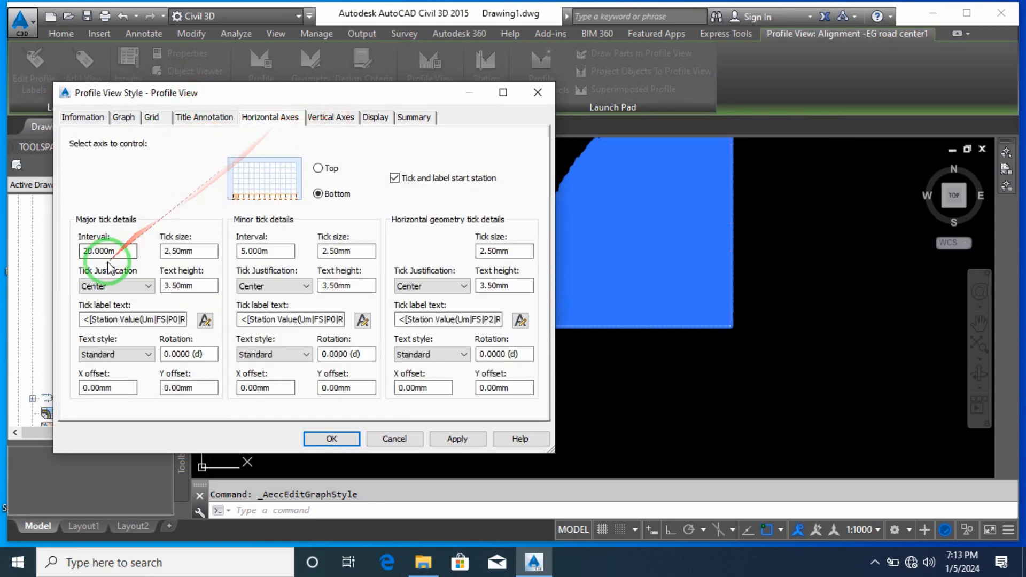
pyautogui.moveTo(128, 249); pyautogui.dragTo(64, 254)
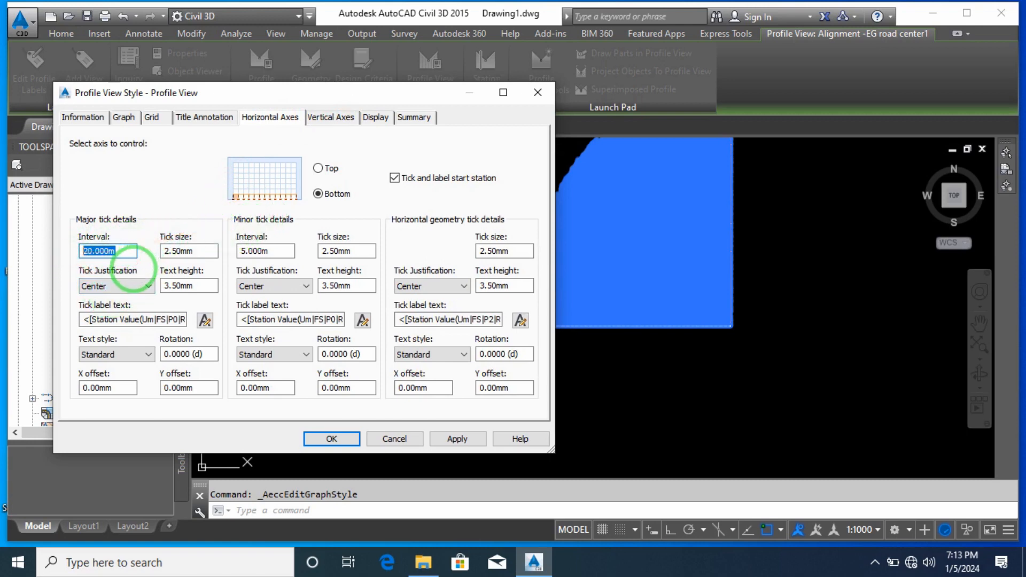
pyautogui.moveTo(213, 251); pyautogui.dragTo(150, 266)
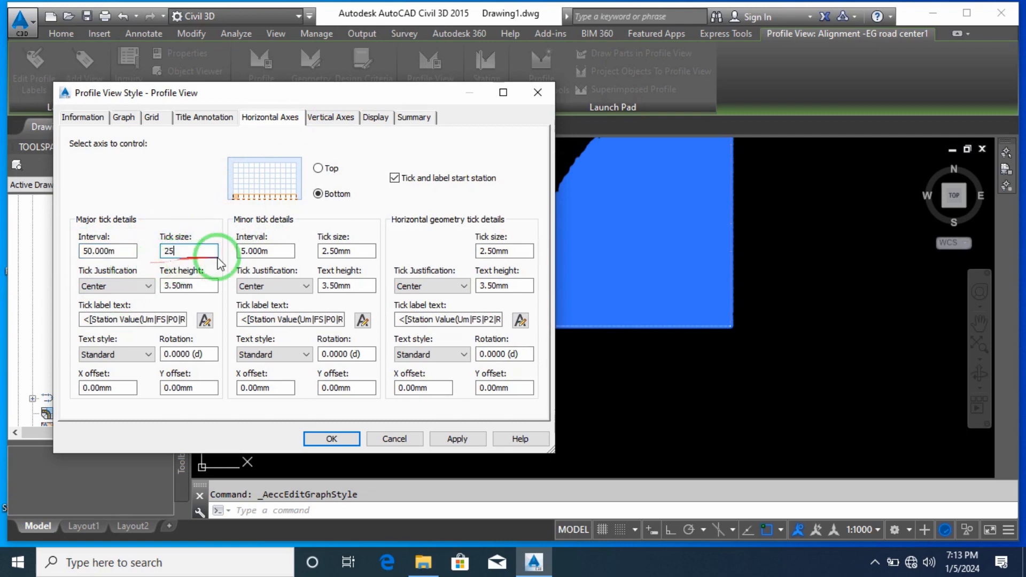
pyautogui.click(275, 251)
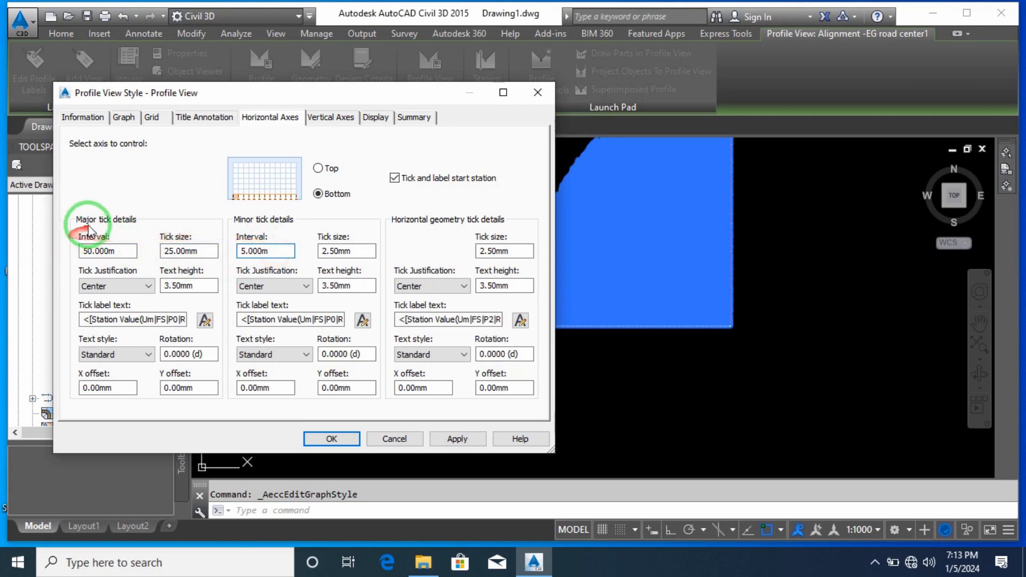
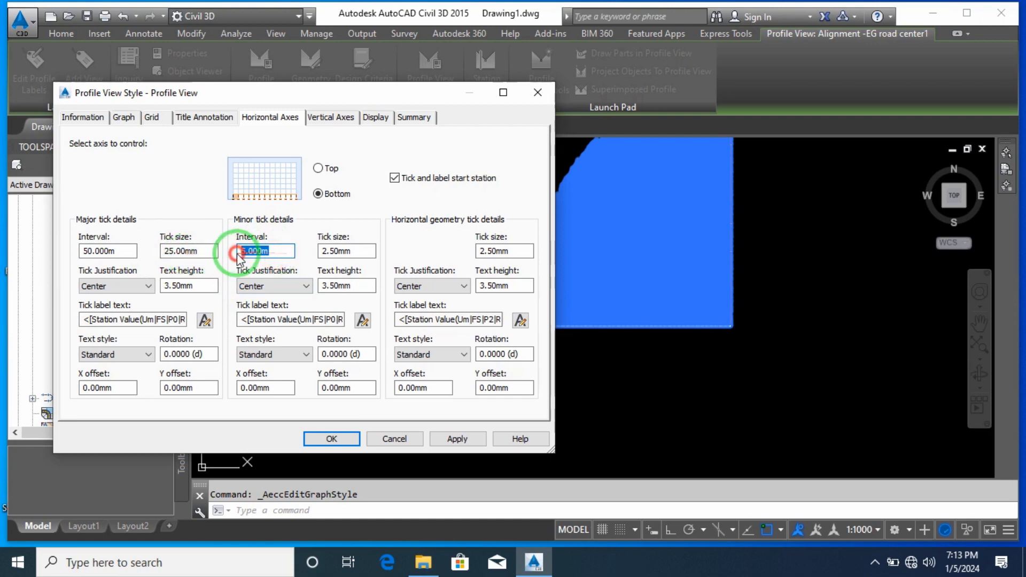
# Set the bottom horizontal axis's minor tick interval to 30 m and minor tick size to 15 mm, and apply the style
pyautogui.click(363, 252)
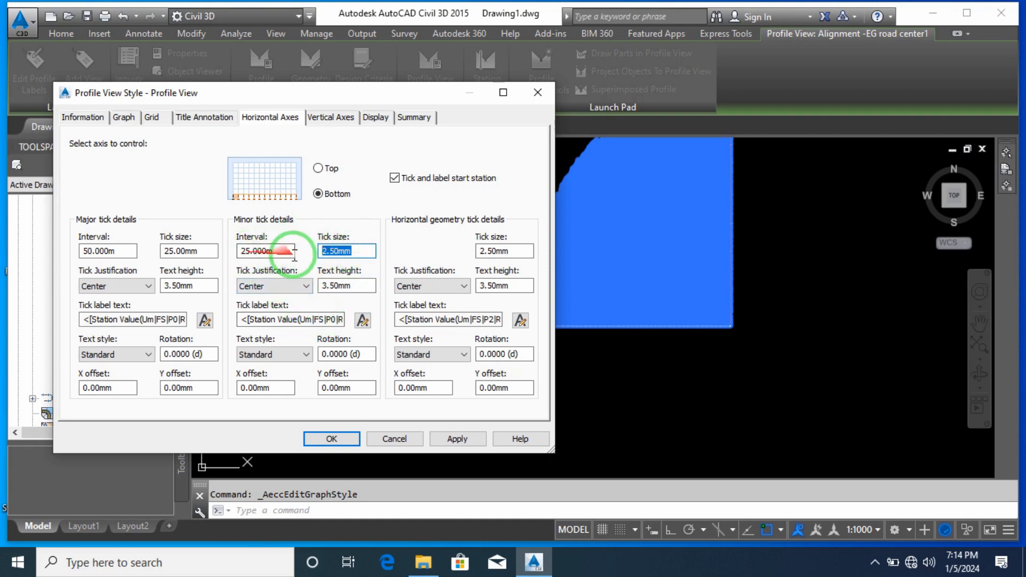
pyautogui.moveTo(282, 251); pyautogui.dragTo(211, 254)
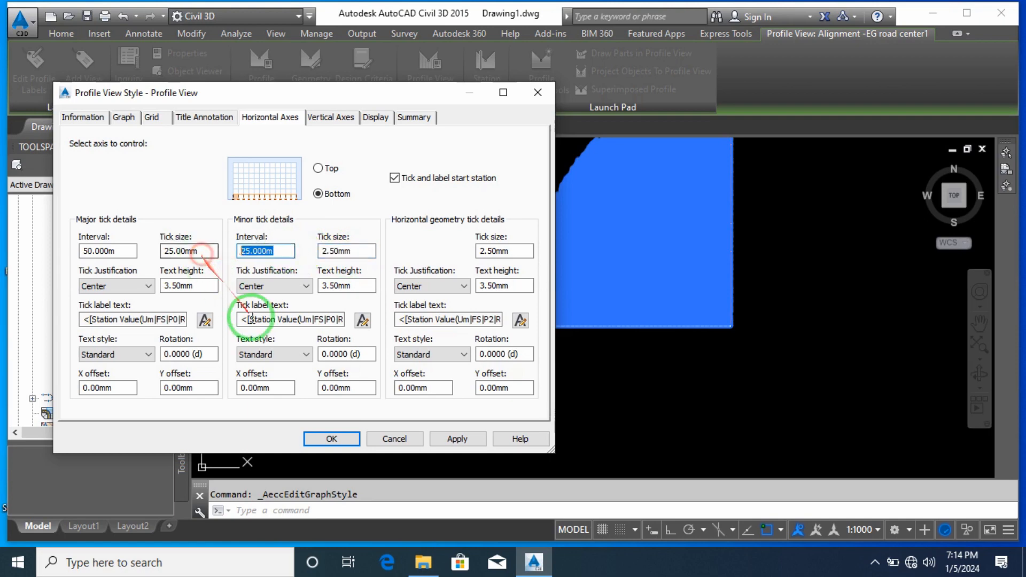
pyautogui.write('30')
pyautogui.click(354, 251)
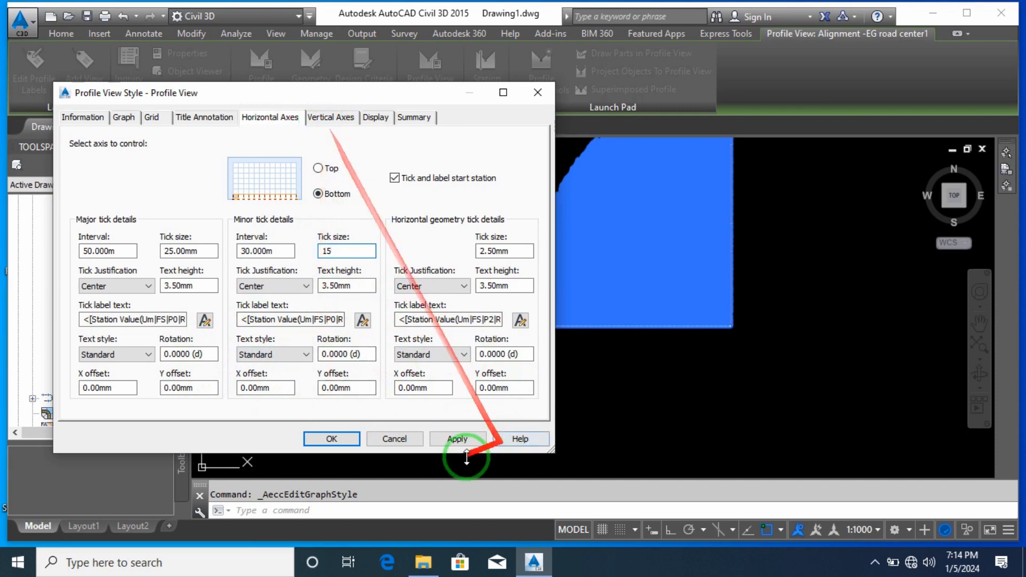
pyautogui.click(461, 440)
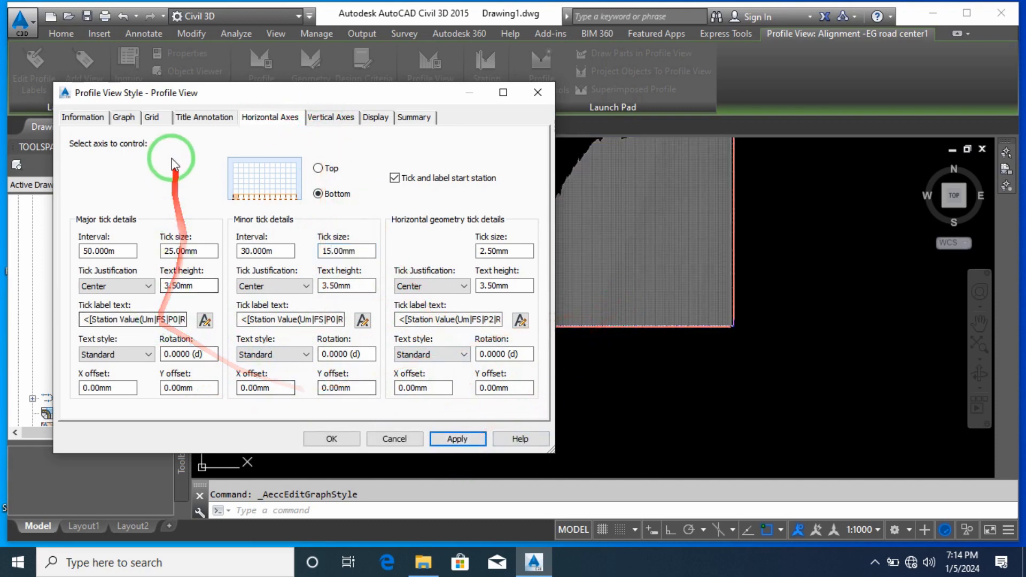
# Change the profile view style's vertical scale to a custom scale of 1000 and apply it
pyautogui.click(125, 117)
pyautogui.click(103, 173)
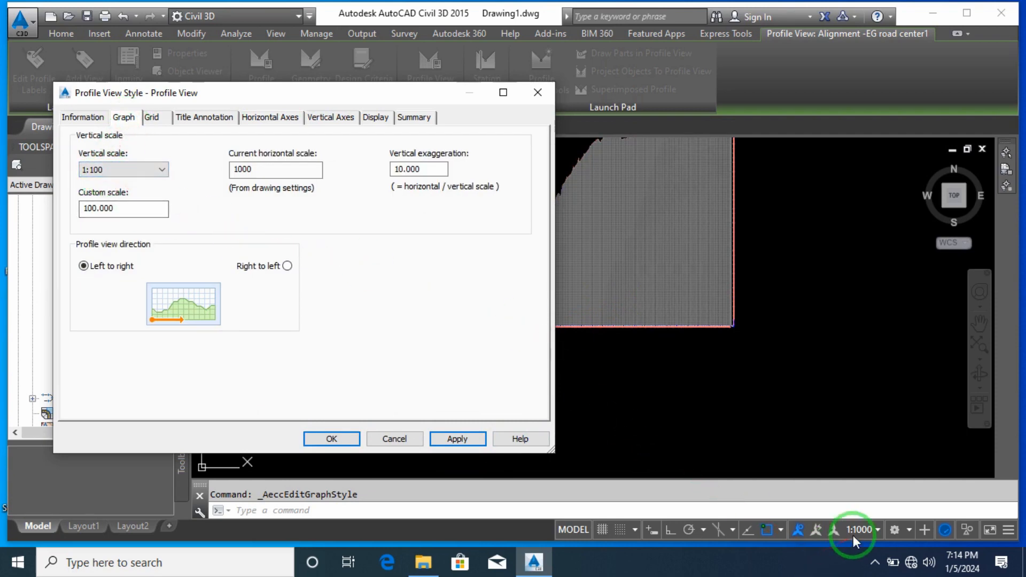
pyautogui.click(143, 169)
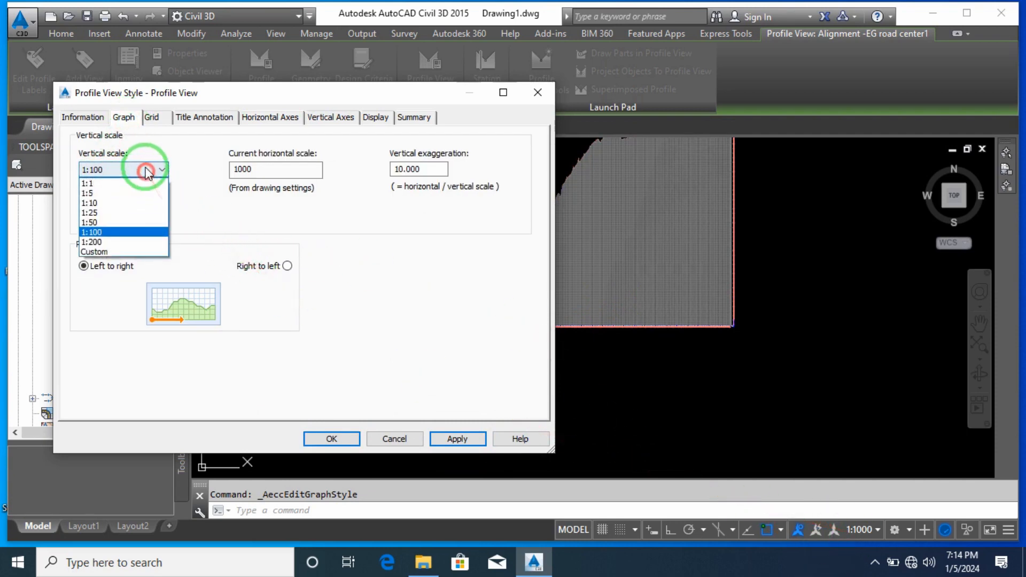
pyautogui.click(123, 250)
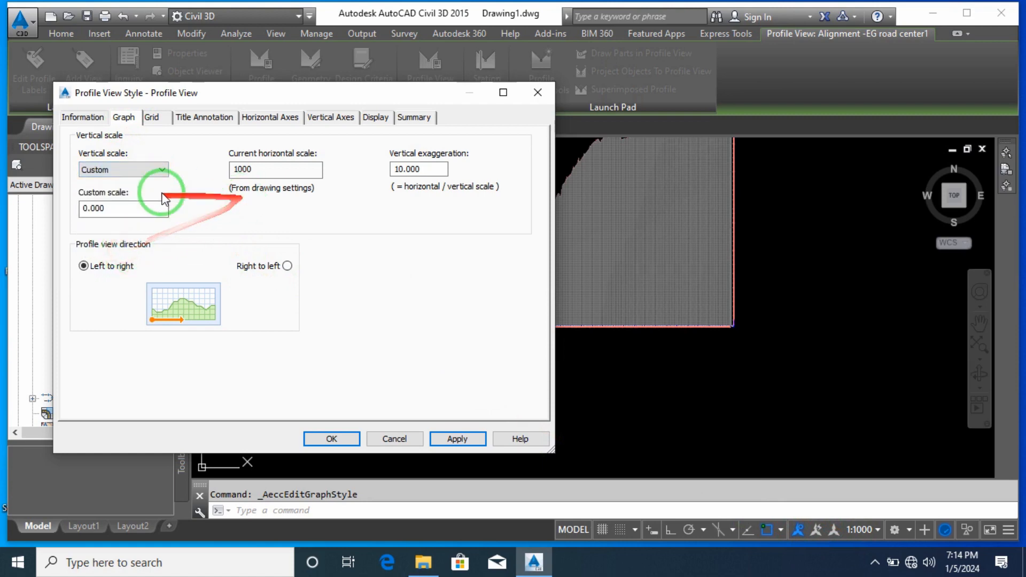
pyautogui.doubleClick(98, 213)
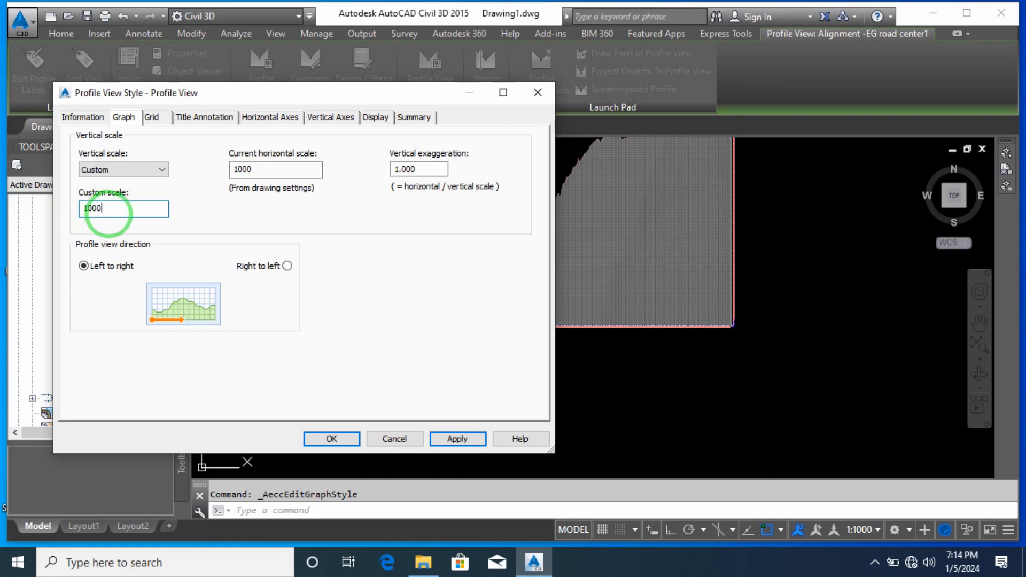
pyautogui.write('1000')
pyautogui.click(458, 439)
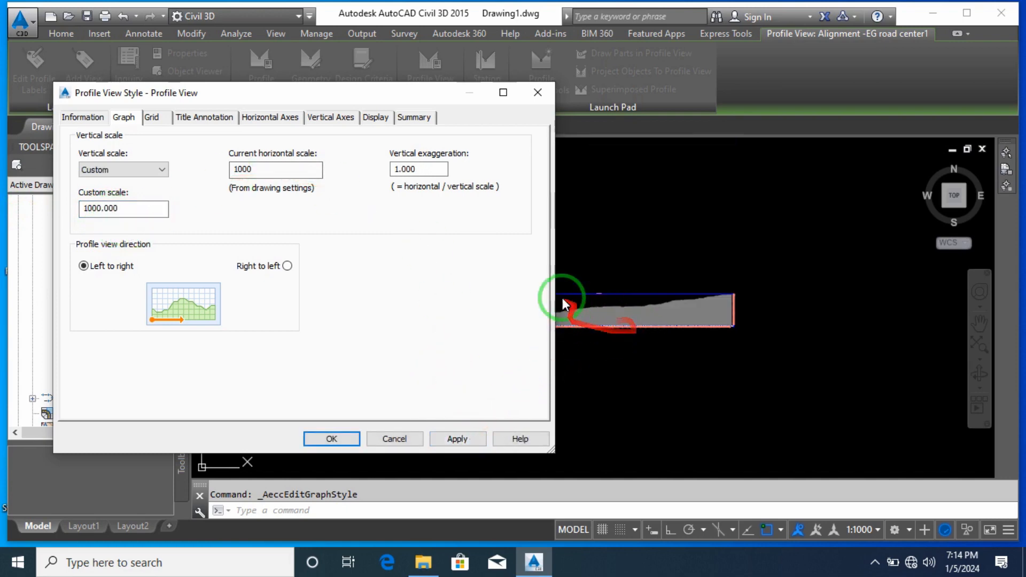
# Set the left vertical axis's major tick interval to 50 m and major tick size to 25 mm
pyautogui.click(273, 119)
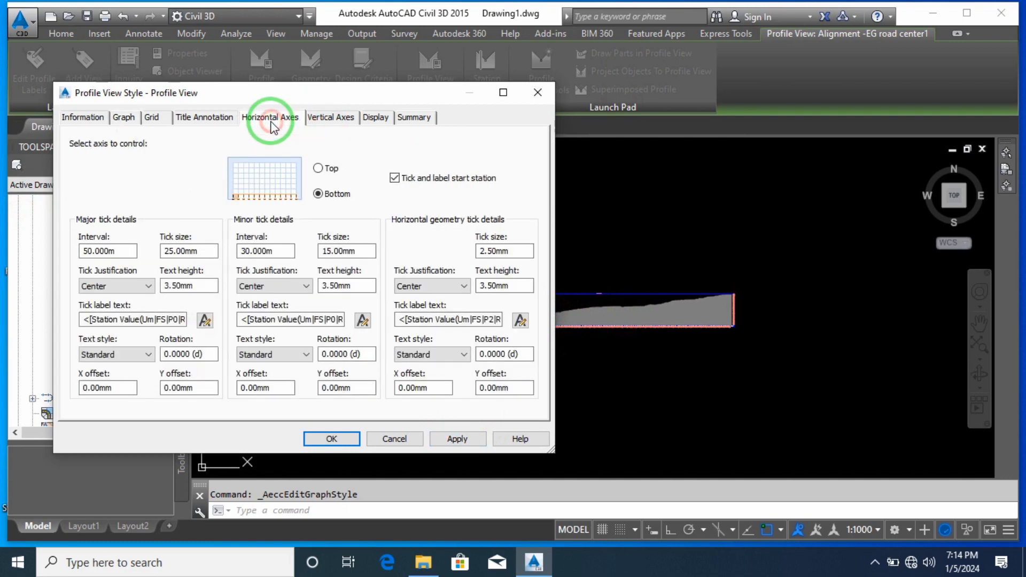
pyautogui.click(331, 119)
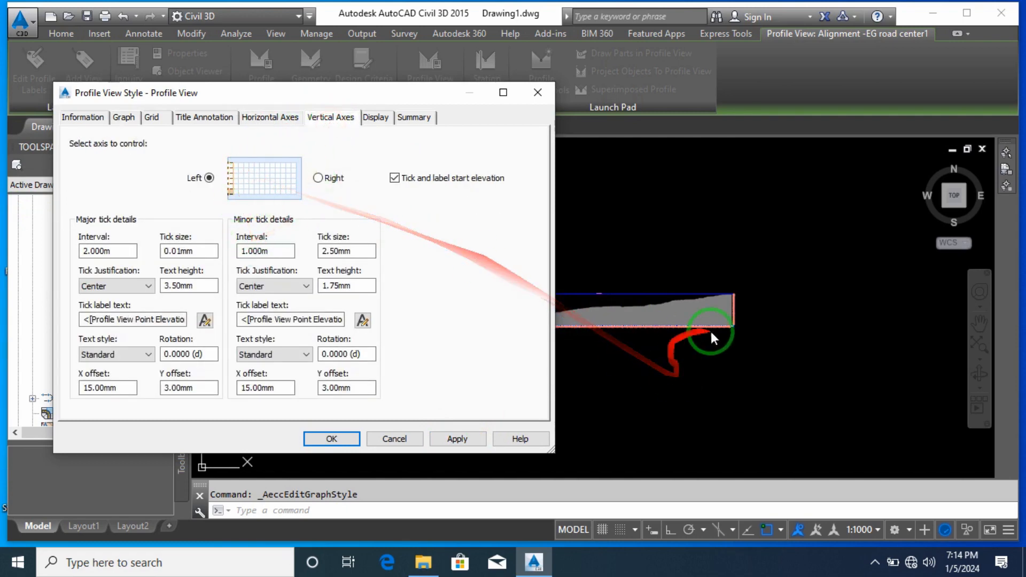
pyautogui.doubleClick(124, 251)
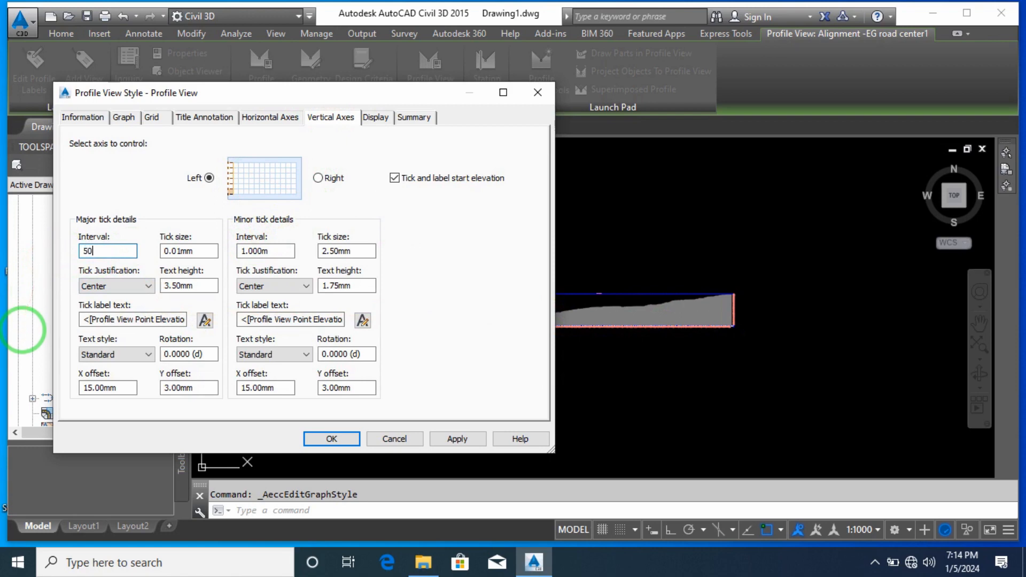
pyautogui.moveTo(205, 251); pyautogui.dragTo(115, 256)
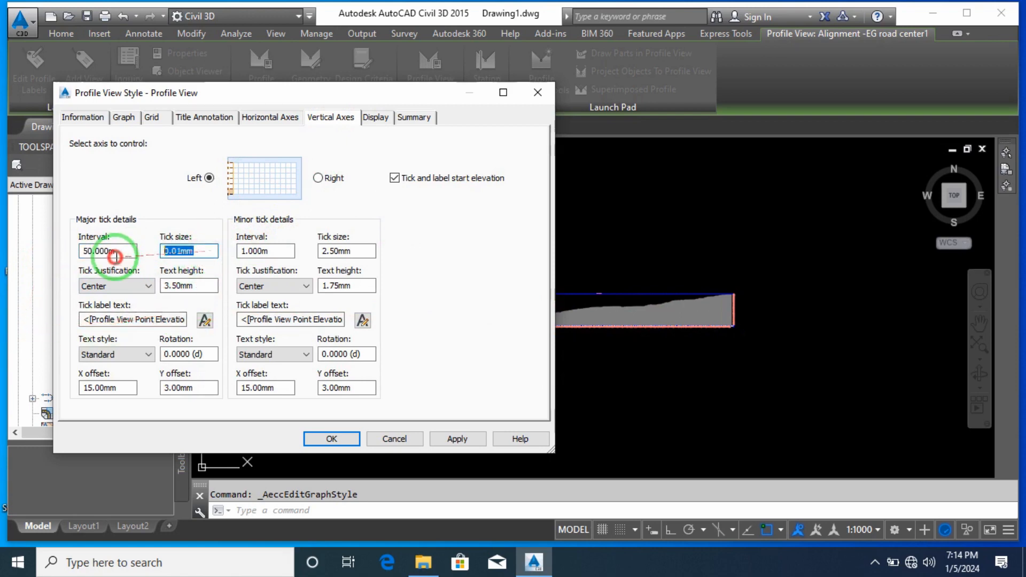
pyautogui.write('25')
# Set the left vertical axis's minor tick interval to 30 m, accept the style changes and deselect the profile view
pyautogui.moveTo(272, 251); pyautogui.dragTo(224, 257)
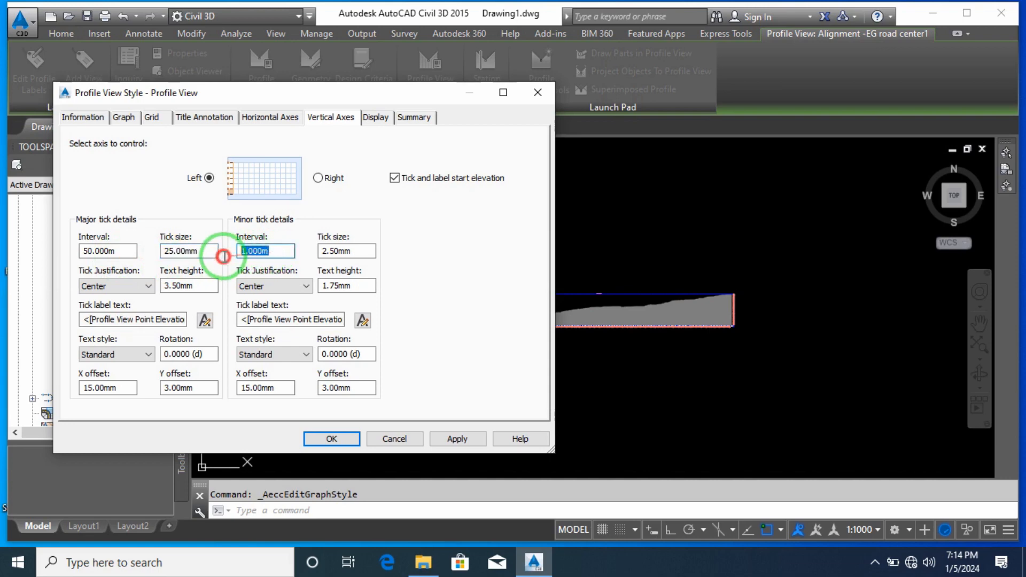
pyautogui.write('30')
pyautogui.moveTo(367, 251); pyautogui.dragTo(309, 258)
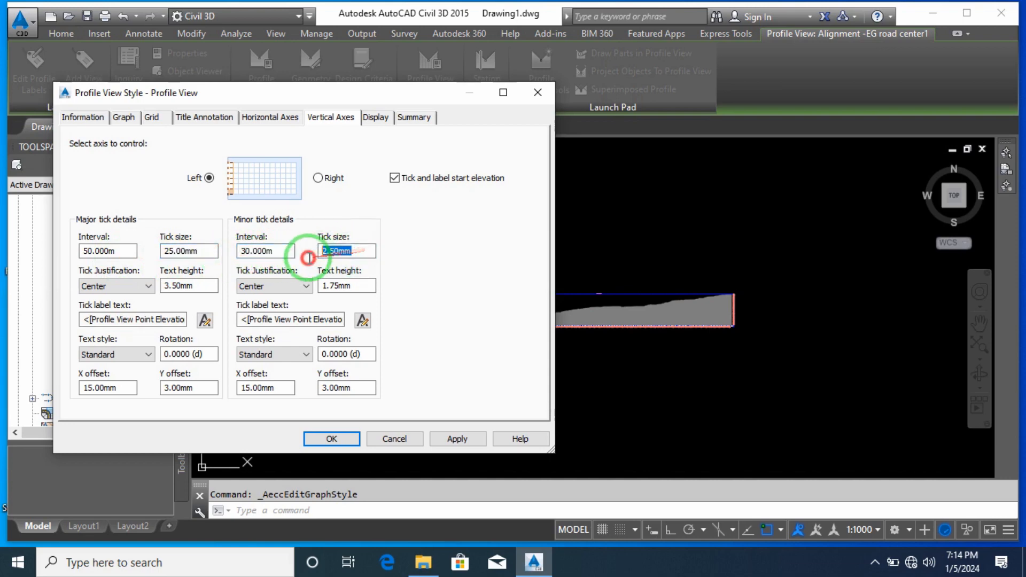
pyautogui.click(458, 438)
pyautogui.click(343, 438)
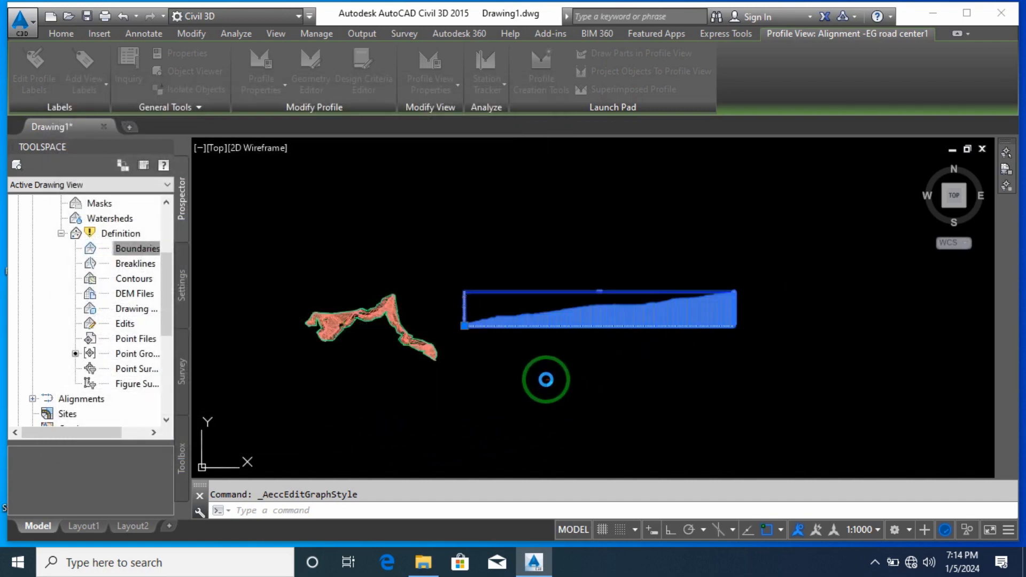
pyautogui.click(532, 384)
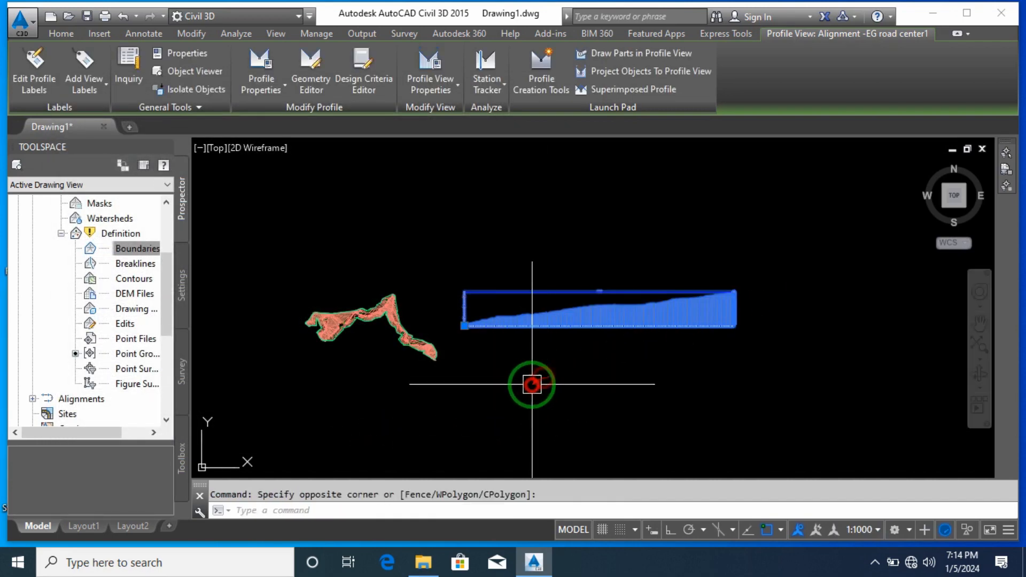
pyautogui.press('Escape')
pyautogui.click(524, 398)
# Examine the rescaled profile view's ground line, grid spacing and data band labels along its length
pyautogui.scroll(4, 484, 321)
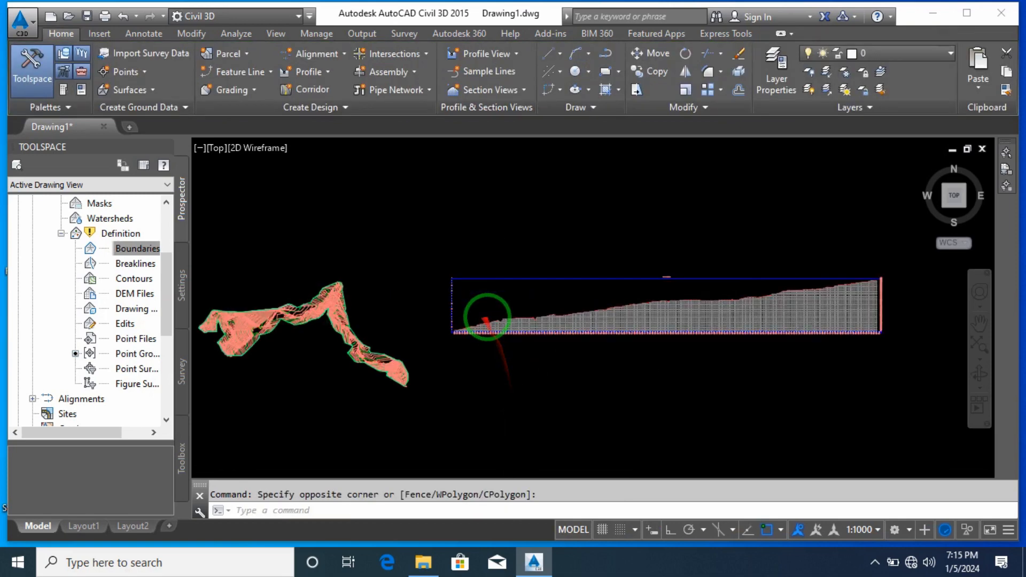
pyautogui.scroll(4, 530, 380)
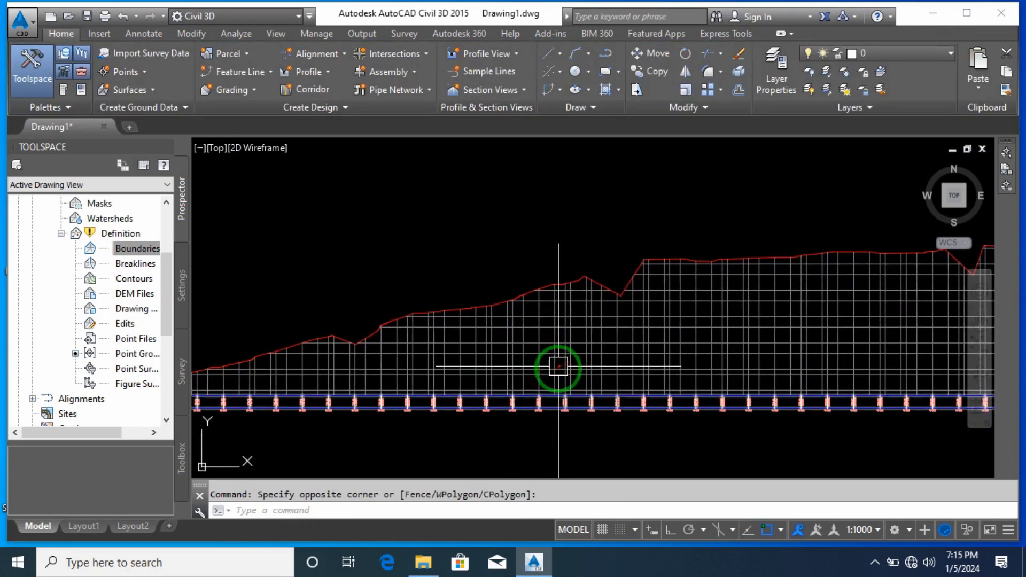
pyautogui.scroll(-5, 570, 378)
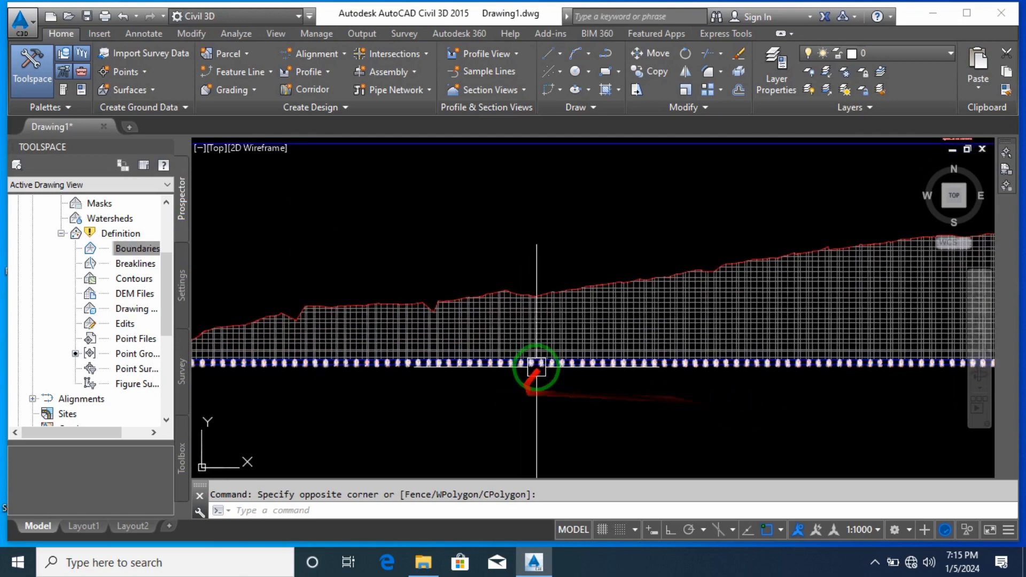
pyautogui.moveTo(723, 391); pyautogui.dragTo(464, 367, button='middle')
pyautogui.moveTo(488, 403); pyautogui.dragTo(654, 398, button='middle')
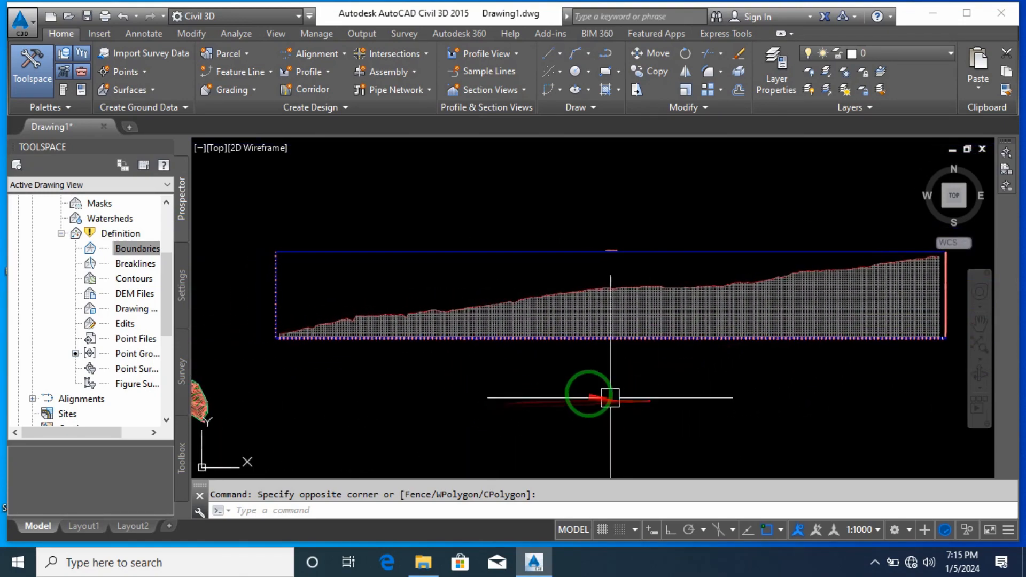
pyautogui.scroll(4, 288, 354)
pyautogui.scroll(2, 291, 314)
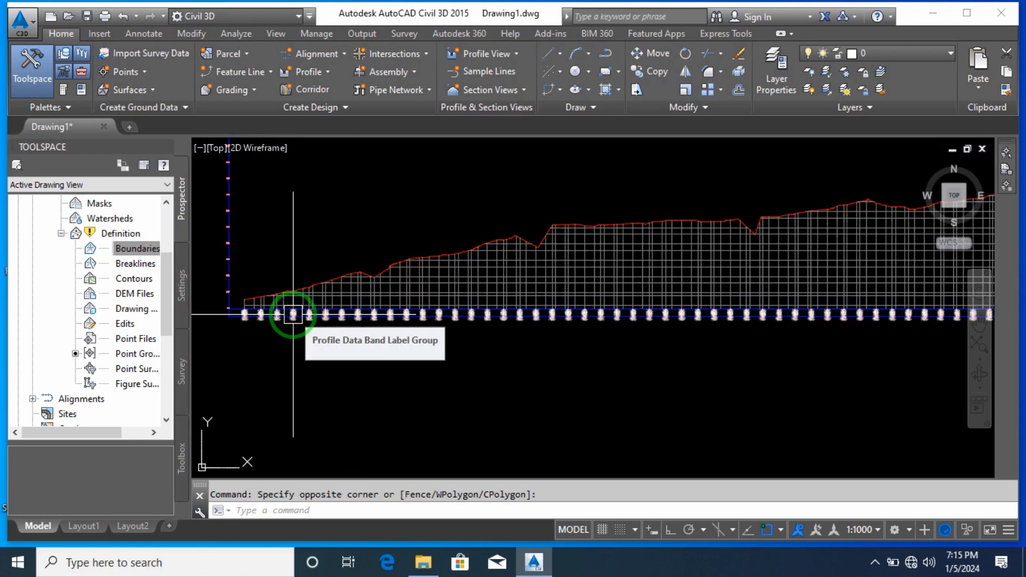
pyautogui.scroll(2, 293, 315)
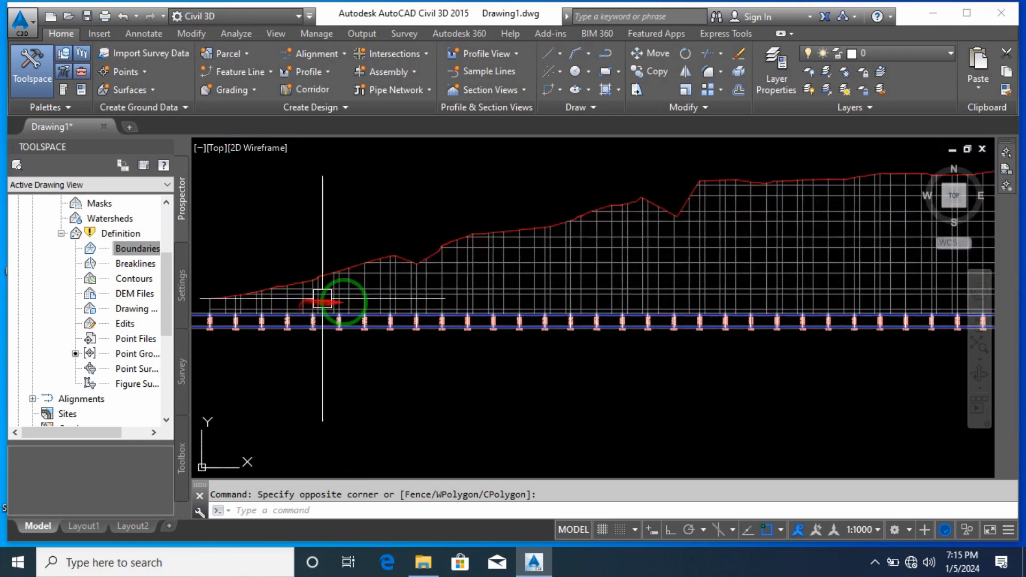
# Reopen the profile view's style, give the Grid Horizontal Major component color 50 and apply the change
pyautogui.click(366, 293)
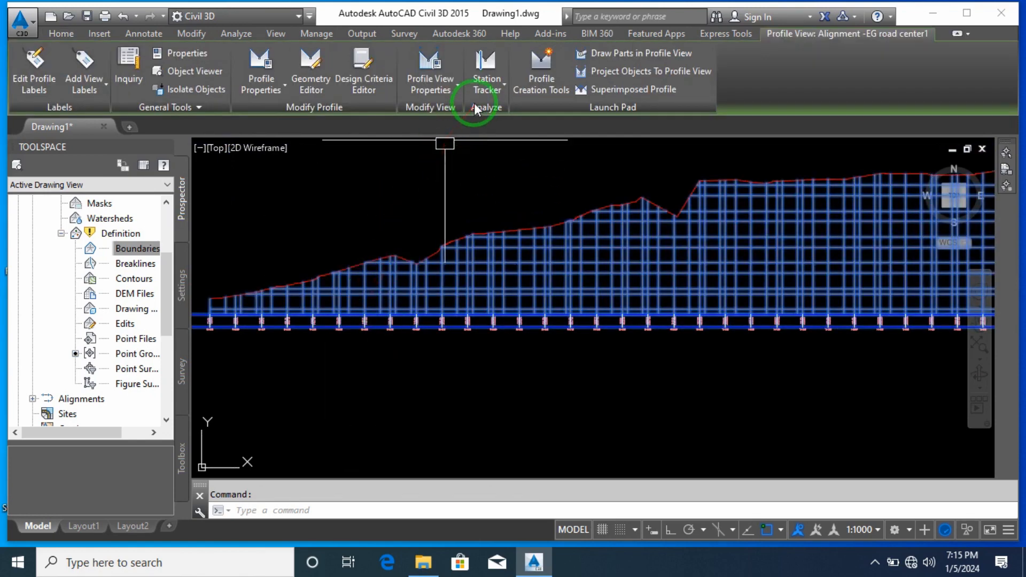
pyautogui.click(435, 89)
pyautogui.click(472, 157)
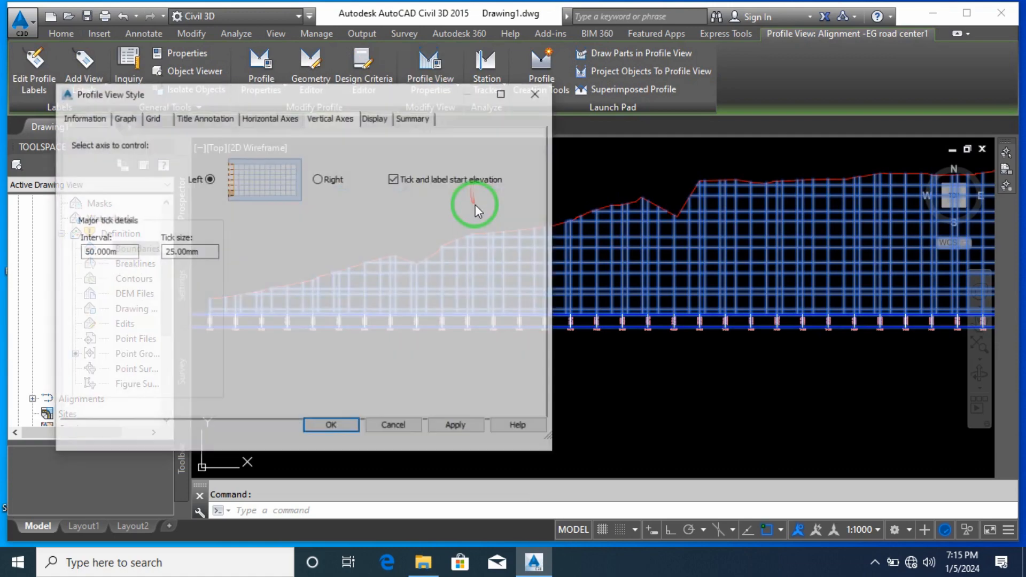
pyautogui.click(385, 122)
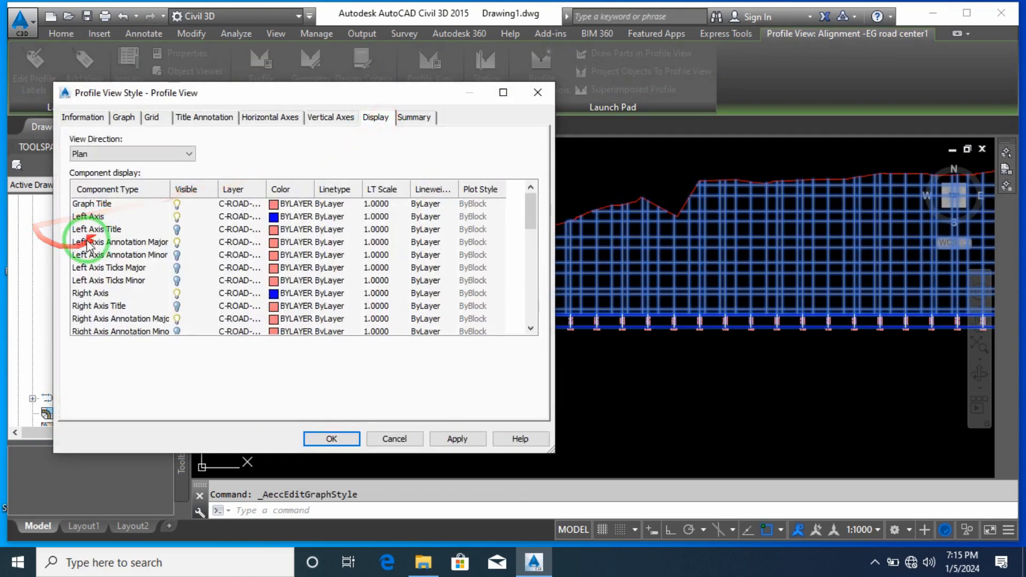
pyautogui.scroll(-4, 110, 279)
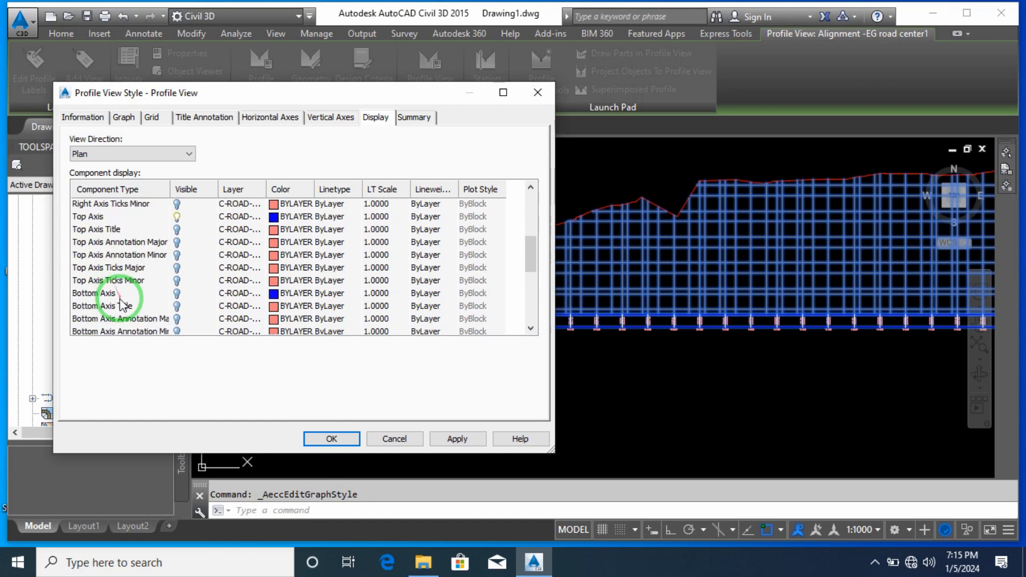
pyautogui.scroll(-4, 123, 307)
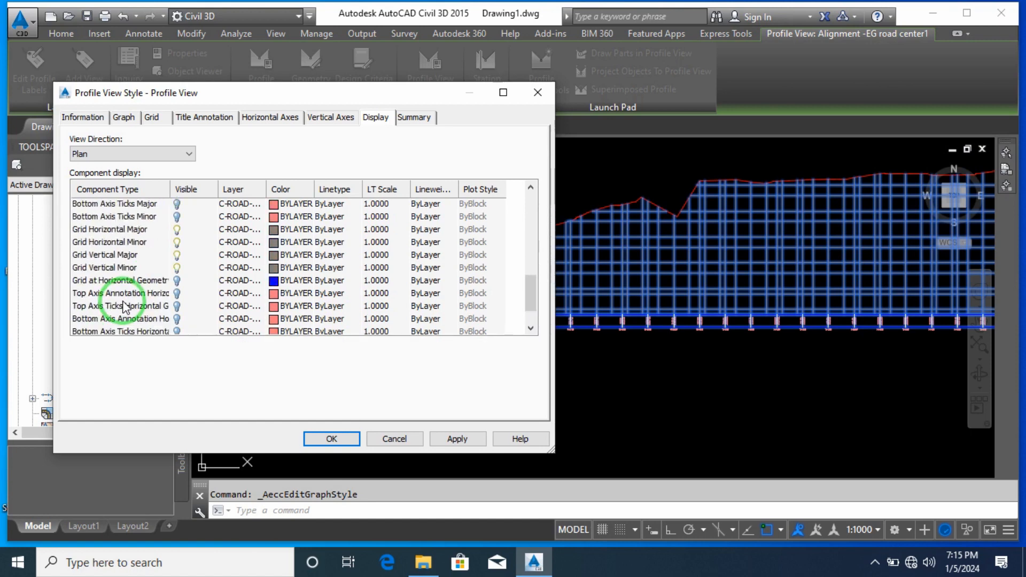
pyautogui.scroll(1, 123, 299)
pyautogui.click(117, 269)
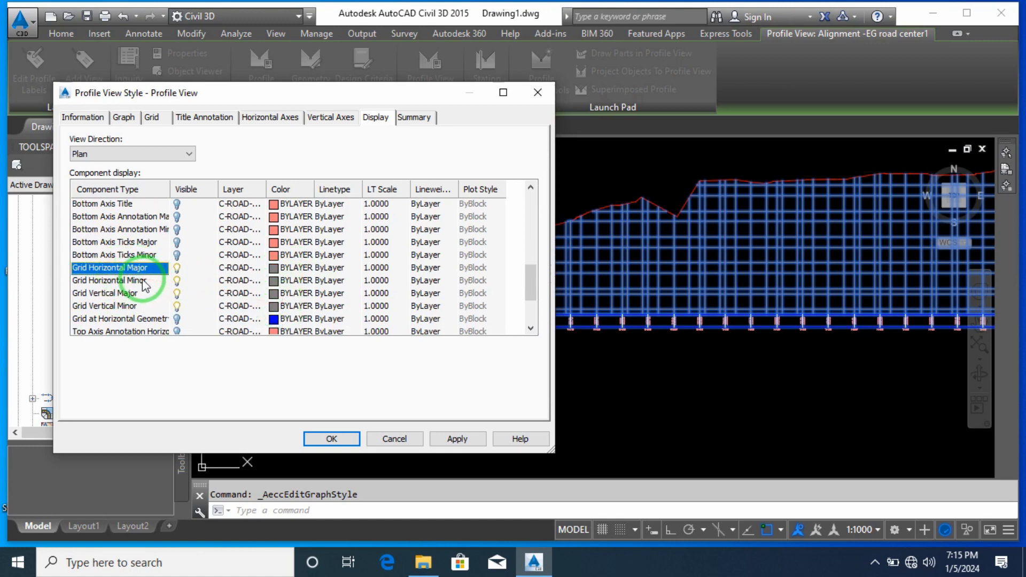
pyautogui.click(274, 270)
pyautogui.click(435, 229)
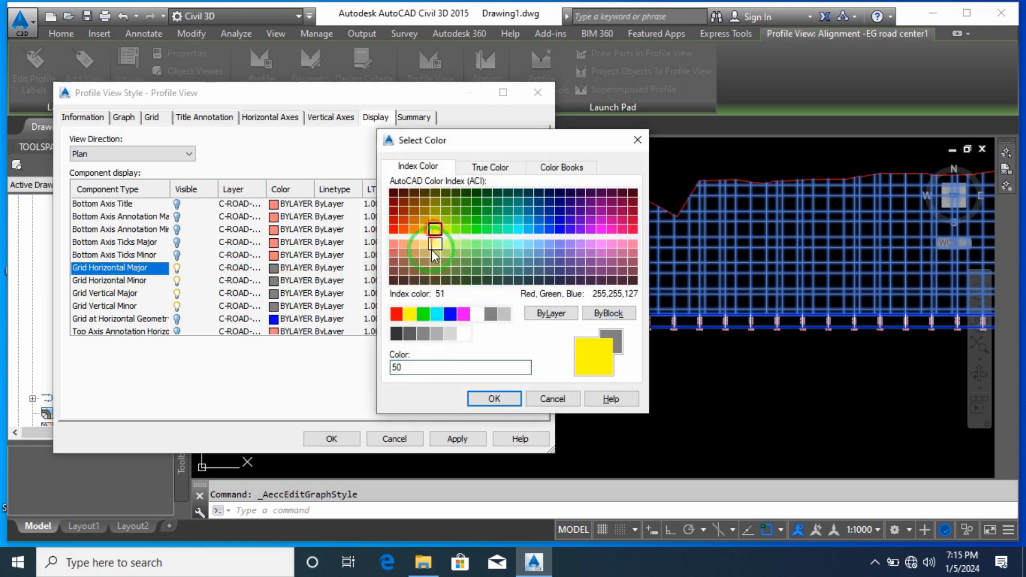
pyautogui.click(494, 399)
pyautogui.click(457, 438)
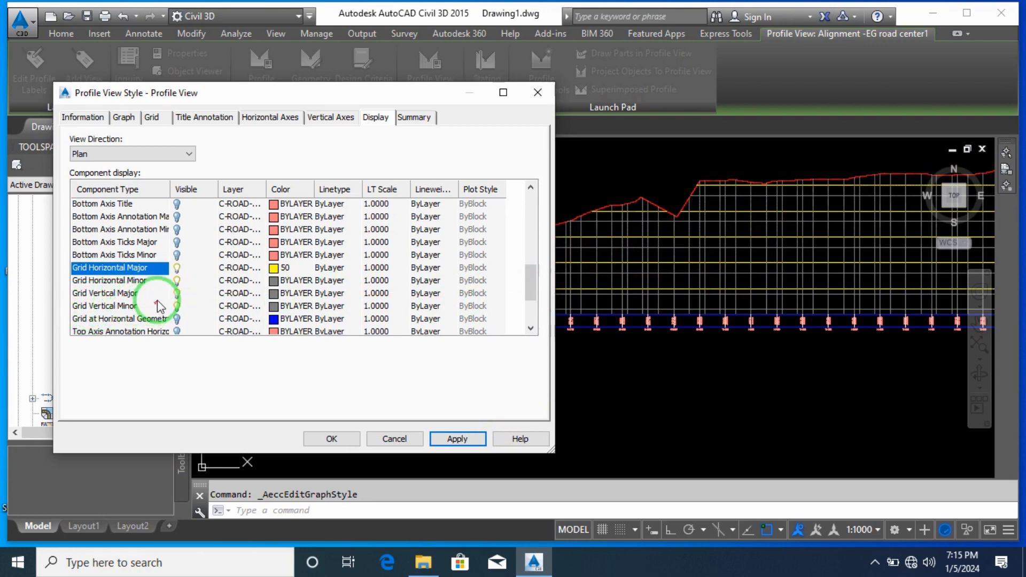
# Set the Grid Vertical Major component's color to yellow and apply the style
pyautogui.click(275, 293)
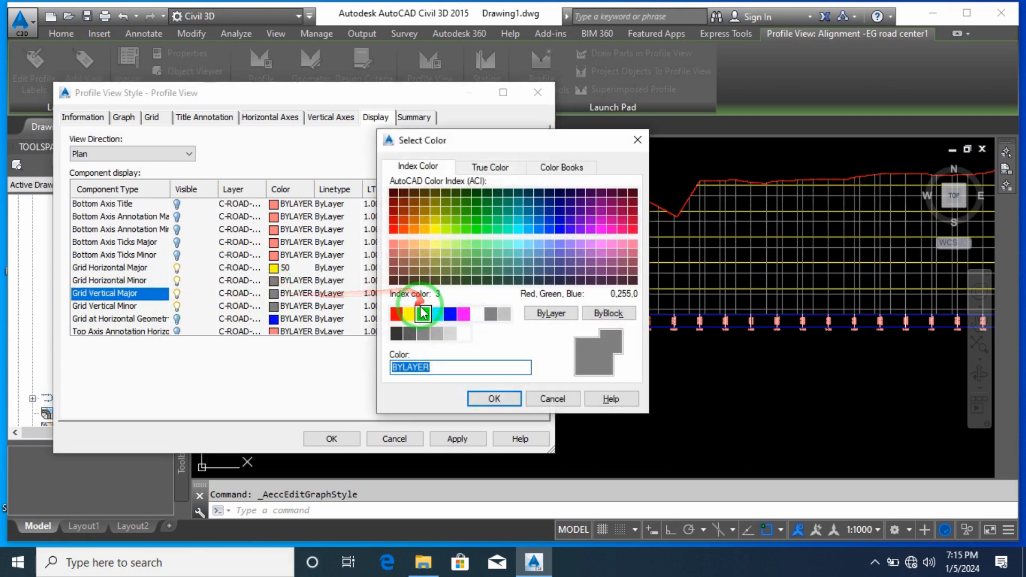
pyautogui.click(409, 314)
pyautogui.click(494, 399)
pyautogui.click(463, 440)
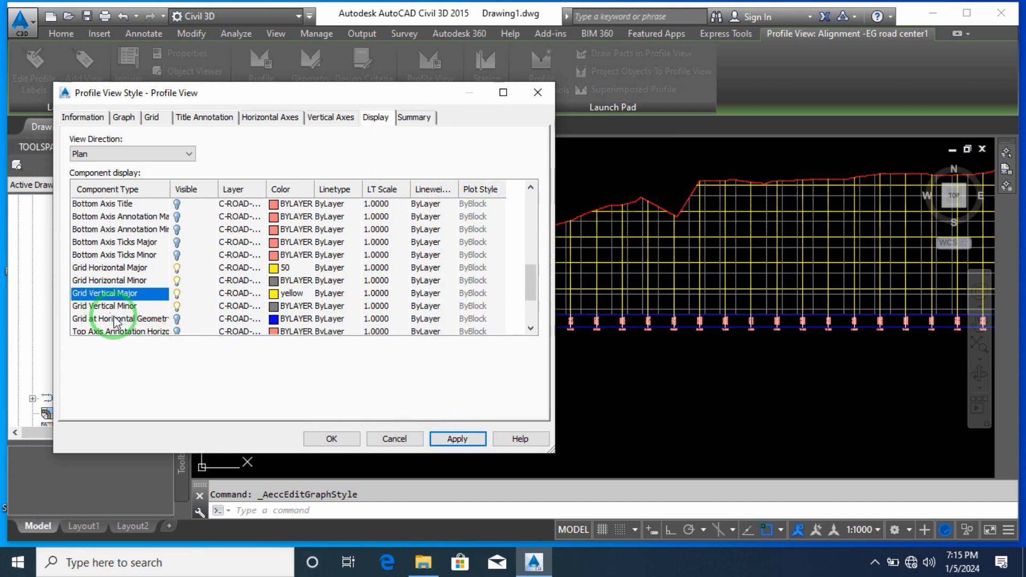
# Turn off the visibility of the Grid Vertical Minor and Grid Horizontal Minor components and apply the style
pyautogui.click(176, 307)
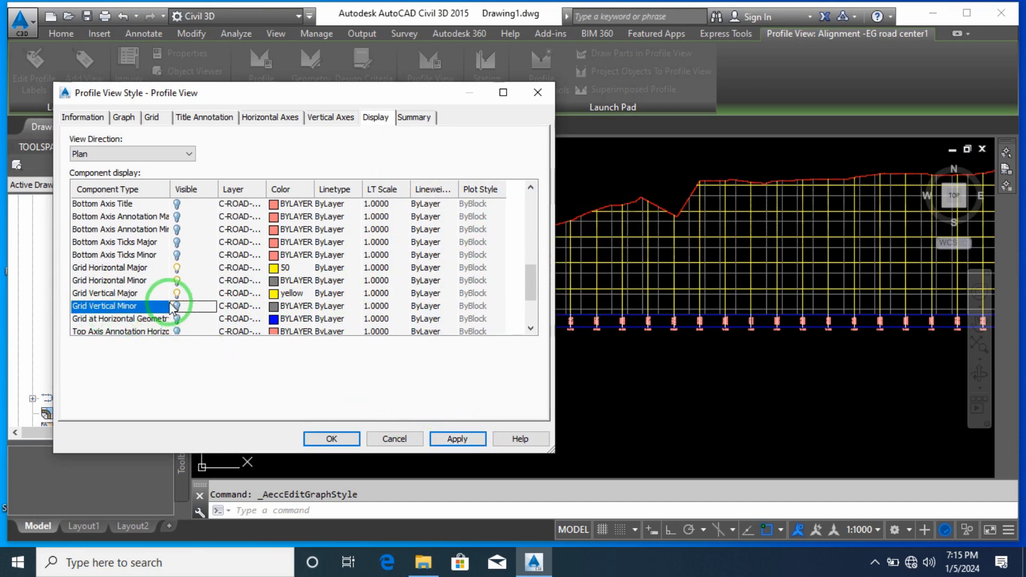
pyautogui.click(177, 280)
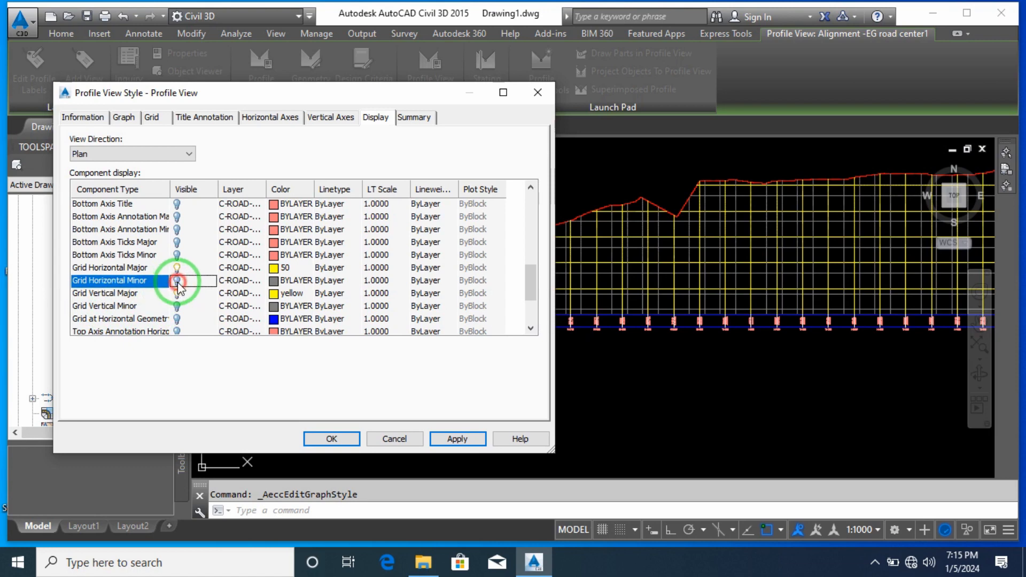
pyautogui.click(463, 439)
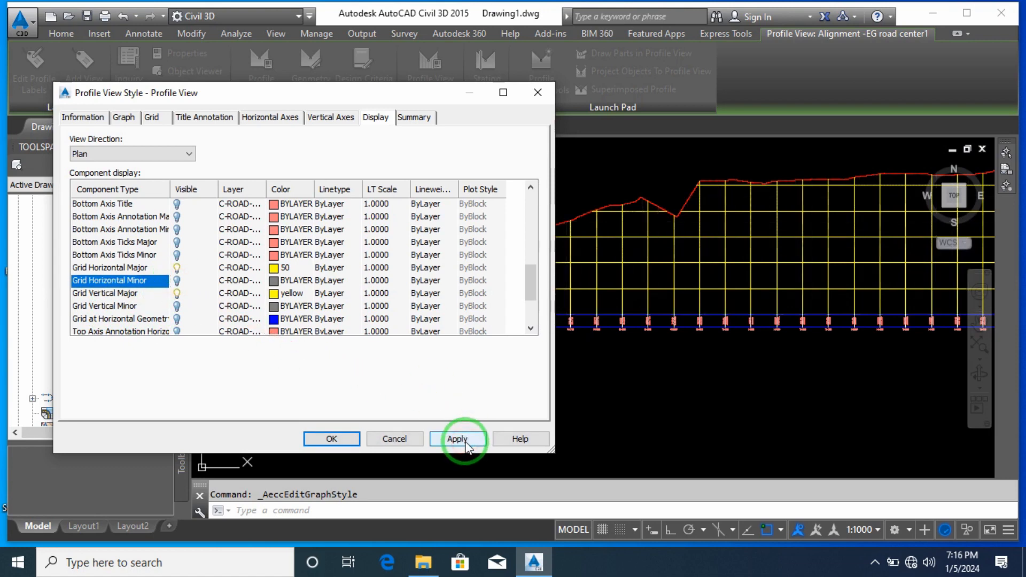
# Accept the profile view style changes and deselect the profile view
pyautogui.click(344, 435)
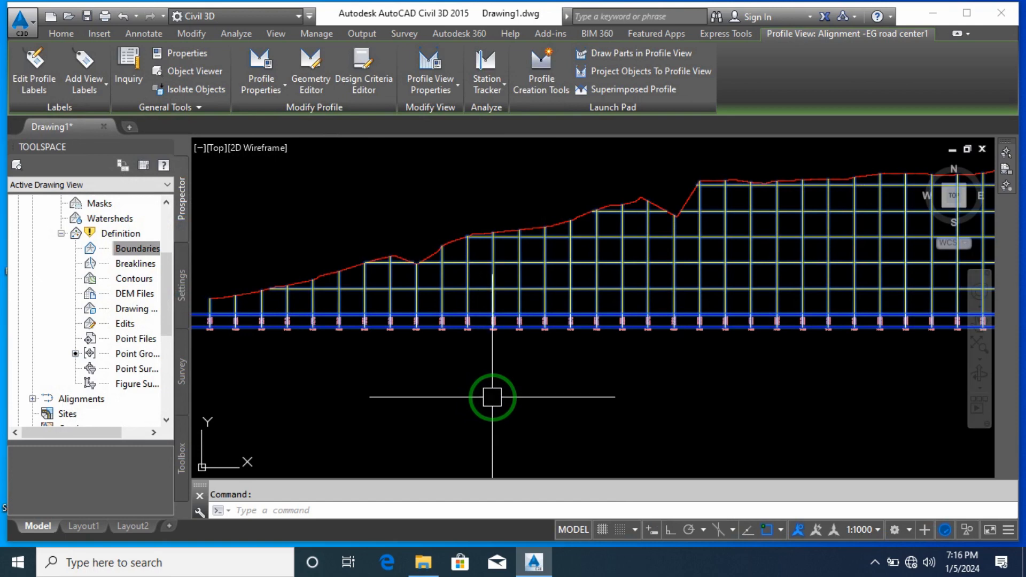
pyautogui.press('Escape')
pyautogui.click(470, 403)
pyautogui.scroll(-2, 464, 397)
pyautogui.moveTo(526, 411); pyautogui.dragTo(343, 431, button='middle')
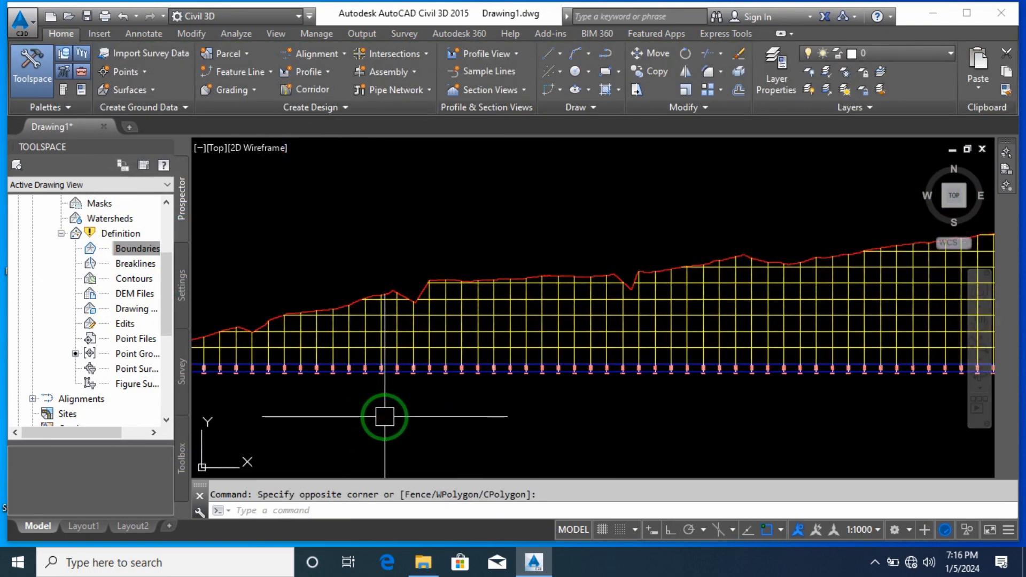
pyautogui.scroll(-2, 385, 415)
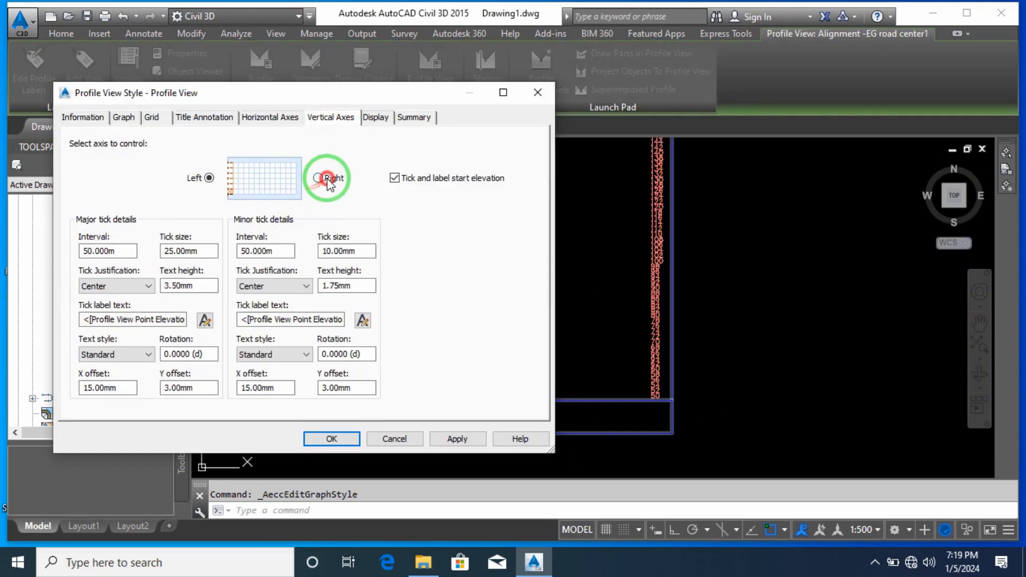
# Compare the left and right vertical axis settings and set the right axis's major tick interval to 50 m and tick size to 25 mm
pyautogui.click(327, 181)
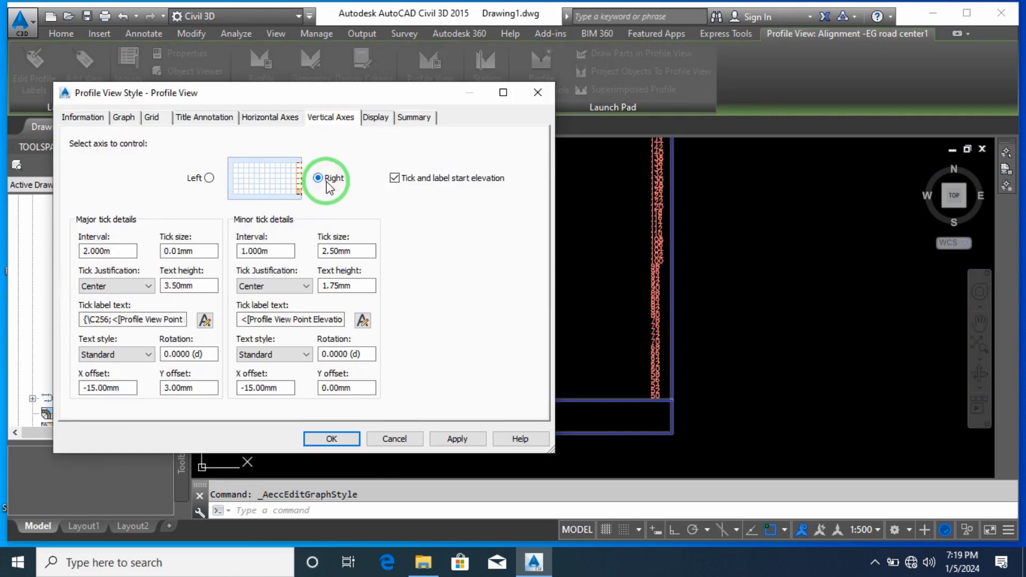
pyautogui.click(209, 179)
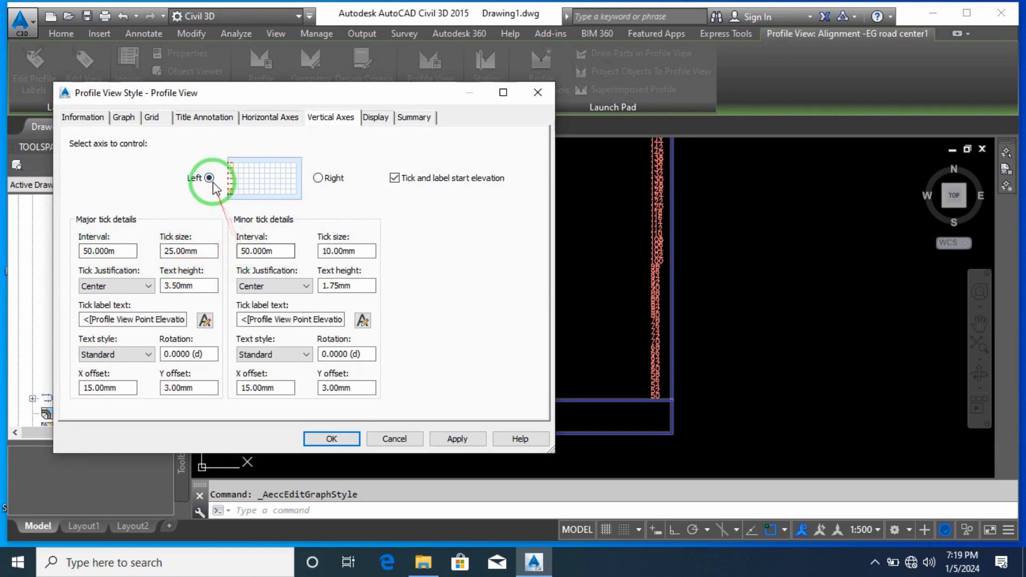
pyautogui.click(327, 179)
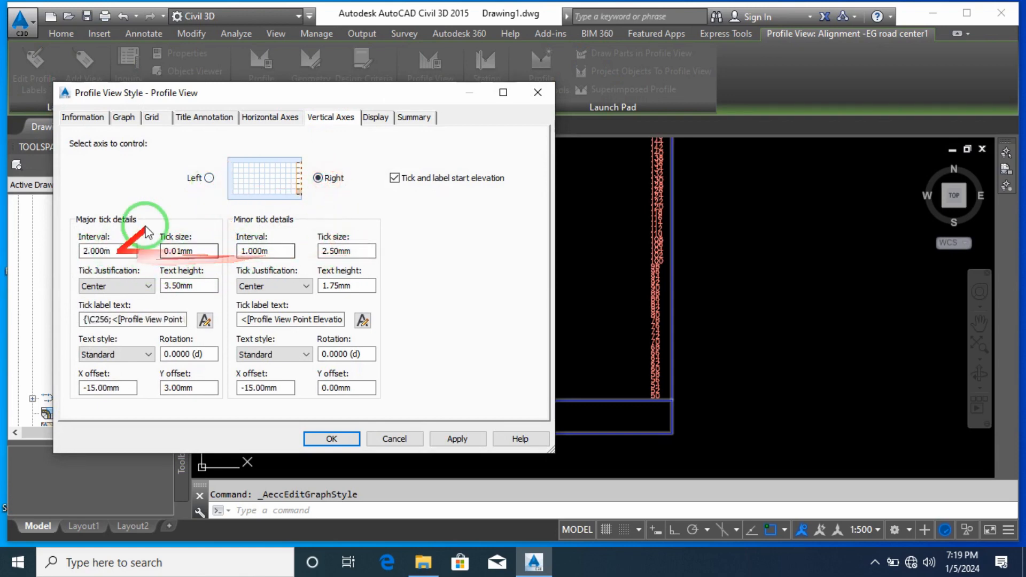
pyautogui.click(210, 182)
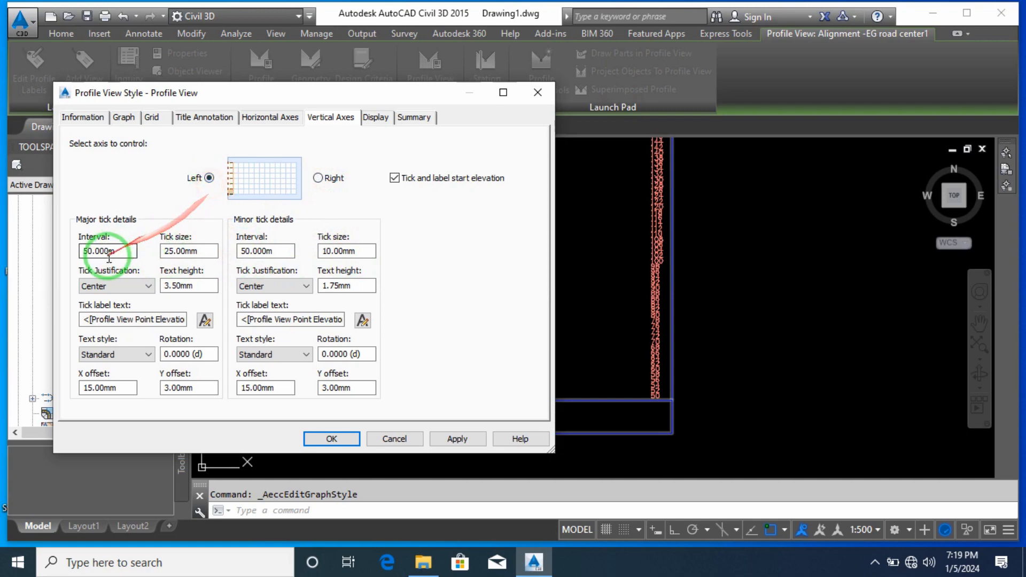
pyautogui.click(319, 178)
pyautogui.doubleClick(129, 257)
pyautogui.write('50')
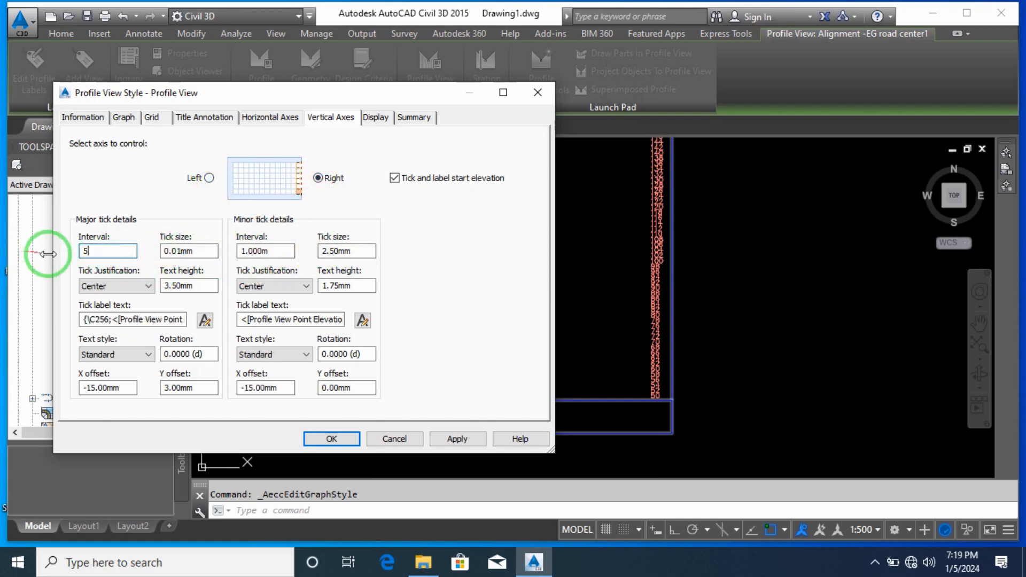
pyautogui.click(181, 254)
pyautogui.doubleClick(180, 254)
pyautogui.write('2')
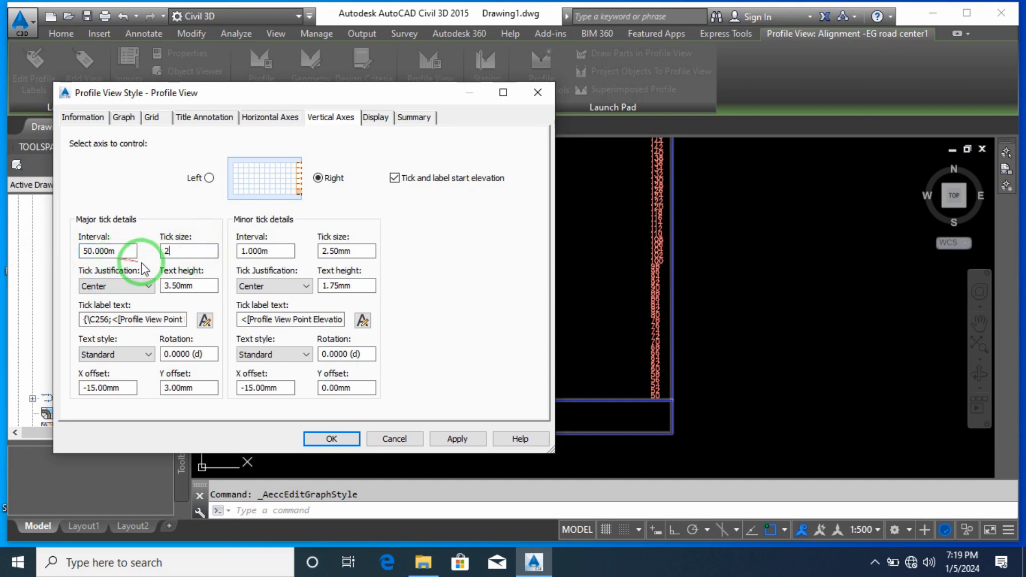
pyautogui.write('5')
# Set the right vertical axis's minor tick interval to 50 m and tick size to 10 mm, and apply the changes
pyautogui.doubleClick(254, 251)
pyautogui.write('5')
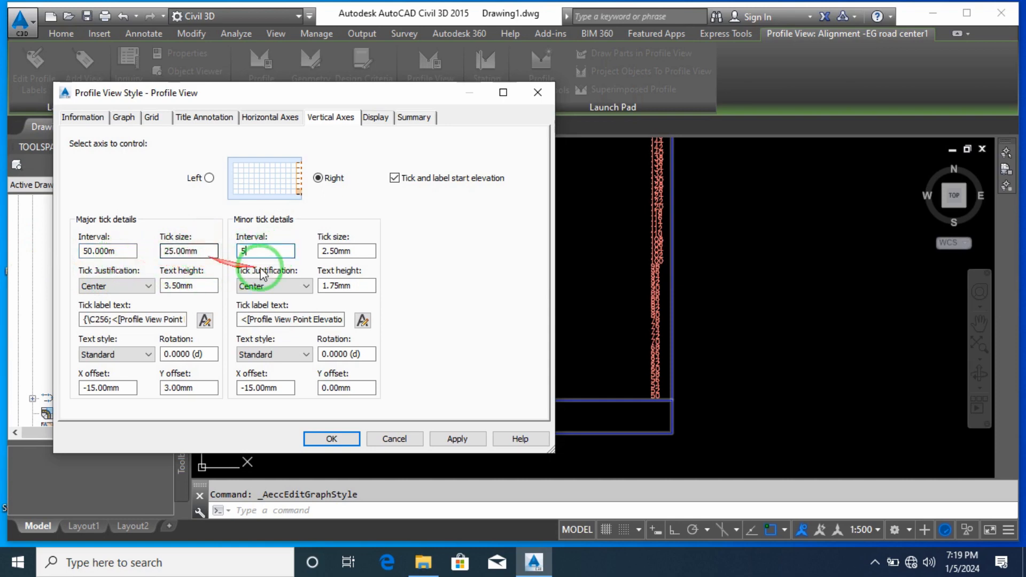
pyautogui.write('0')
pyautogui.moveTo(363, 252); pyautogui.dragTo(234, 256)
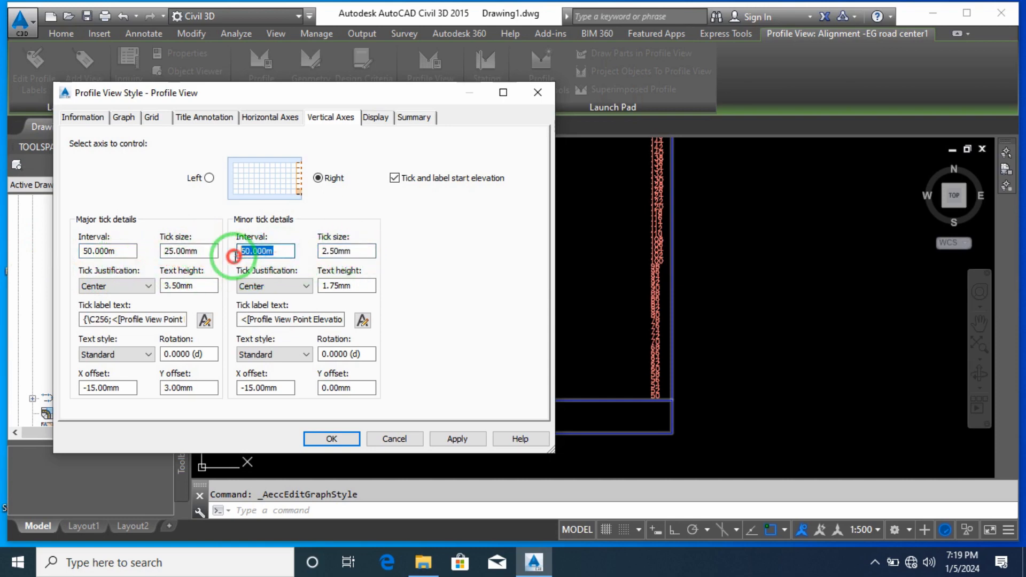
pyautogui.moveTo(356, 253); pyautogui.dragTo(271, 259)
pyautogui.write('10')
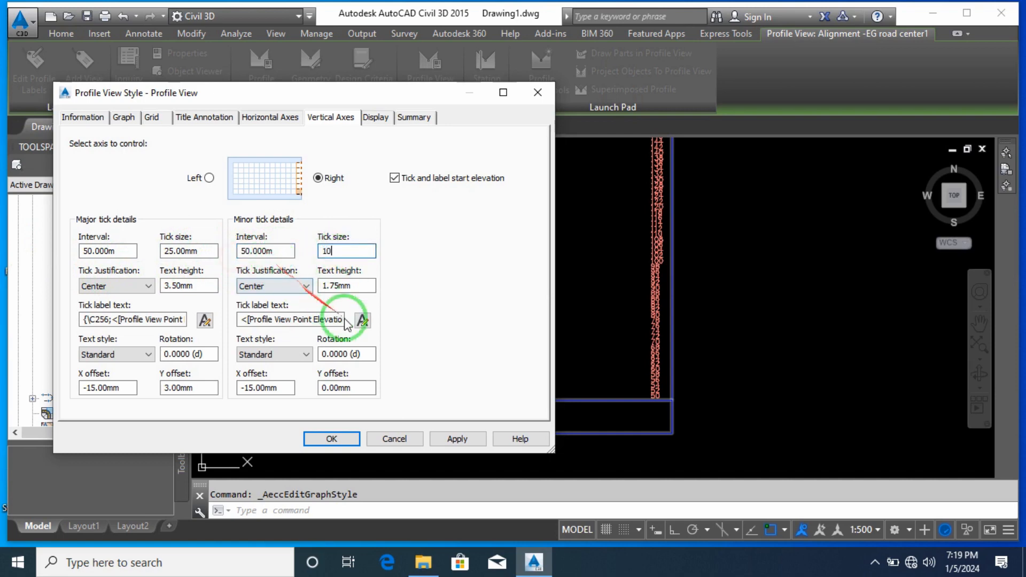
pyautogui.click(457, 439)
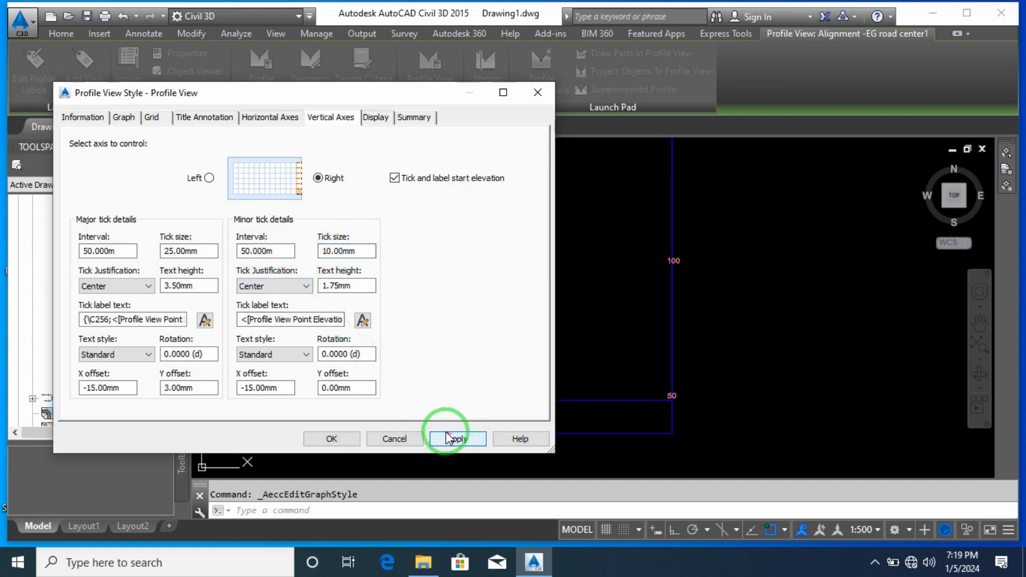
# Change the minor tick interval of the right vertical axis to 10 m
pyautogui.moveTo(289, 251); pyautogui.dragTo(214, 253)
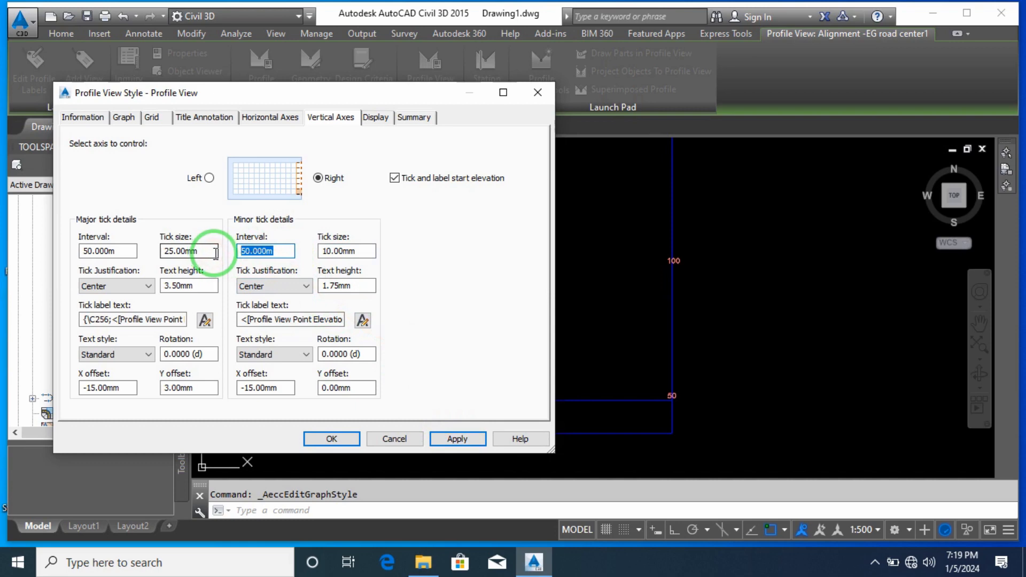
pyautogui.write('10')
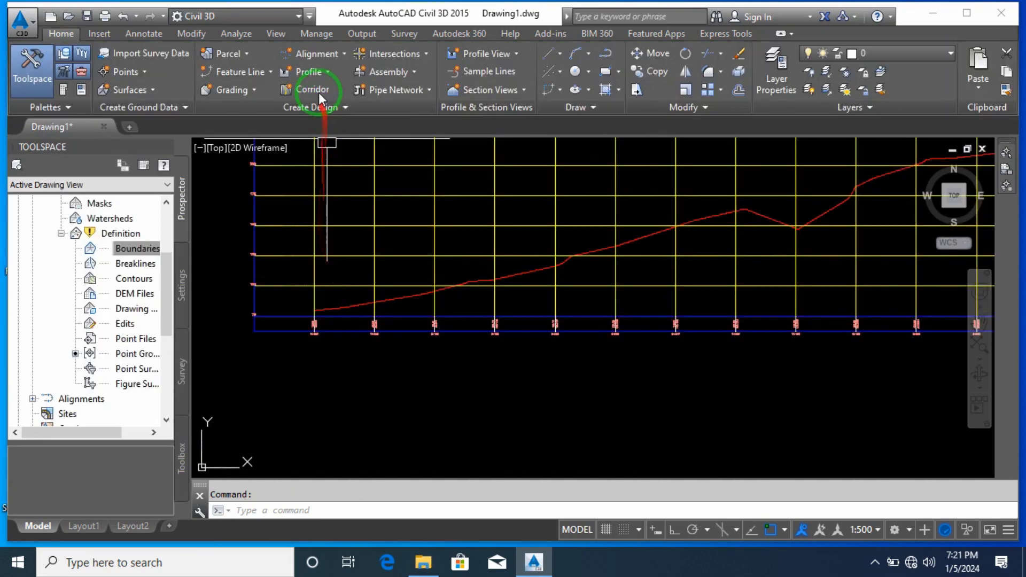
pyautogui.click(310, 72)
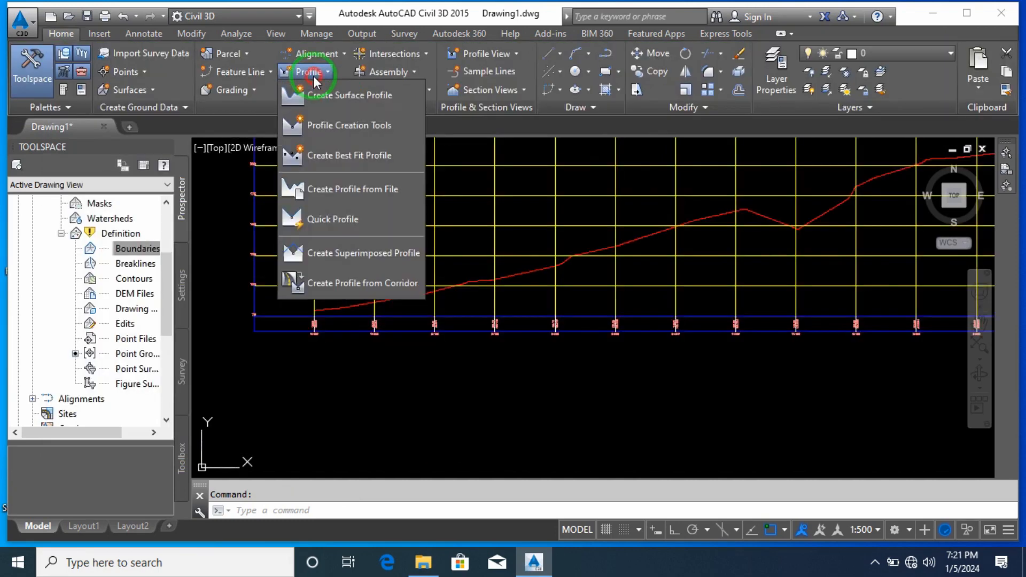
pyautogui.click(327, 95)
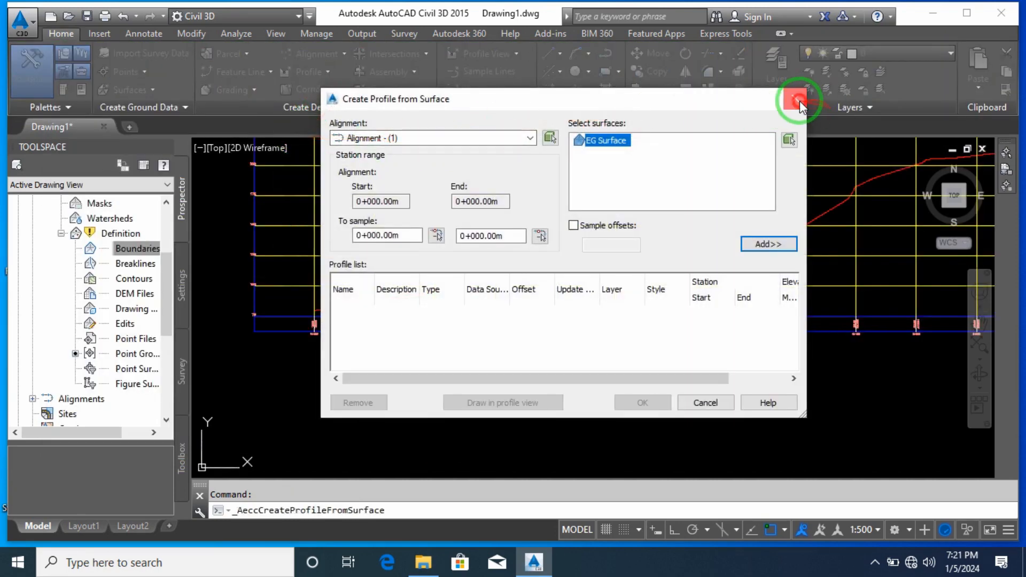
pyautogui.click(798, 99)
# Start a new layout profile with Profile Creation Tools in the road center profile view and name it "Datum Profile"
pyautogui.click(309, 71)
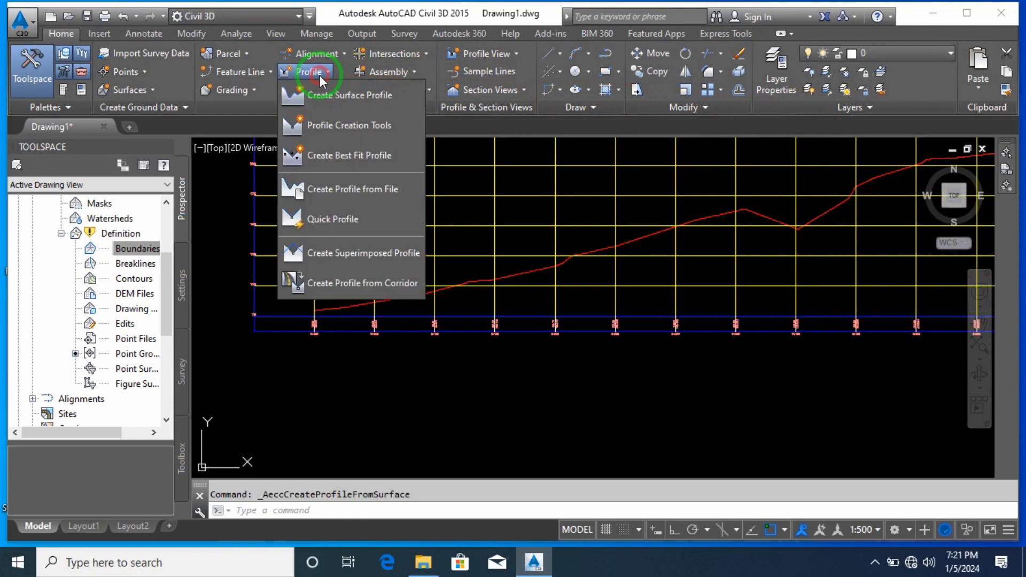
pyautogui.click(383, 124)
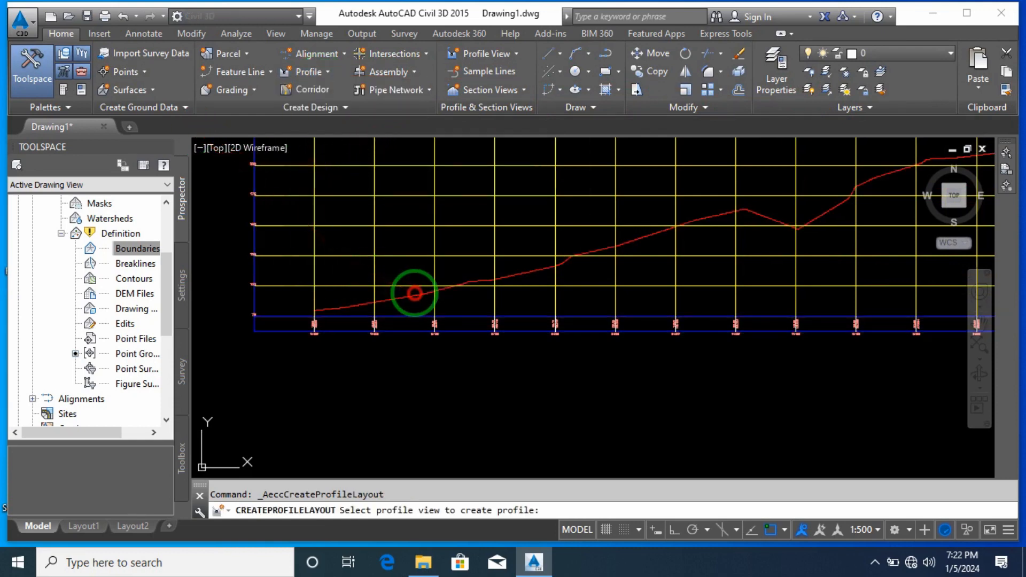
pyautogui.click(415, 293)
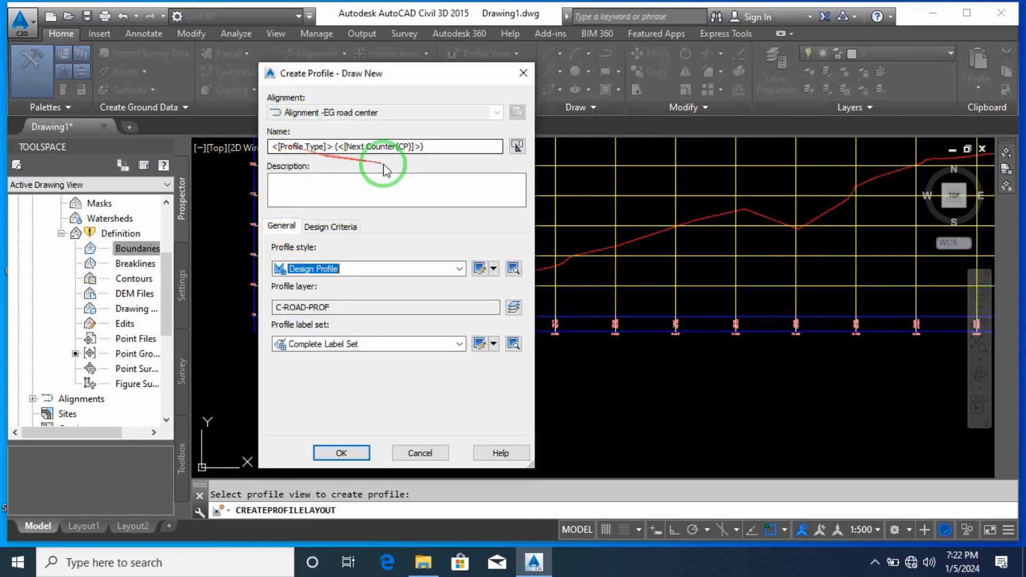
pyautogui.moveTo(424, 147); pyautogui.dragTo(210, 153)
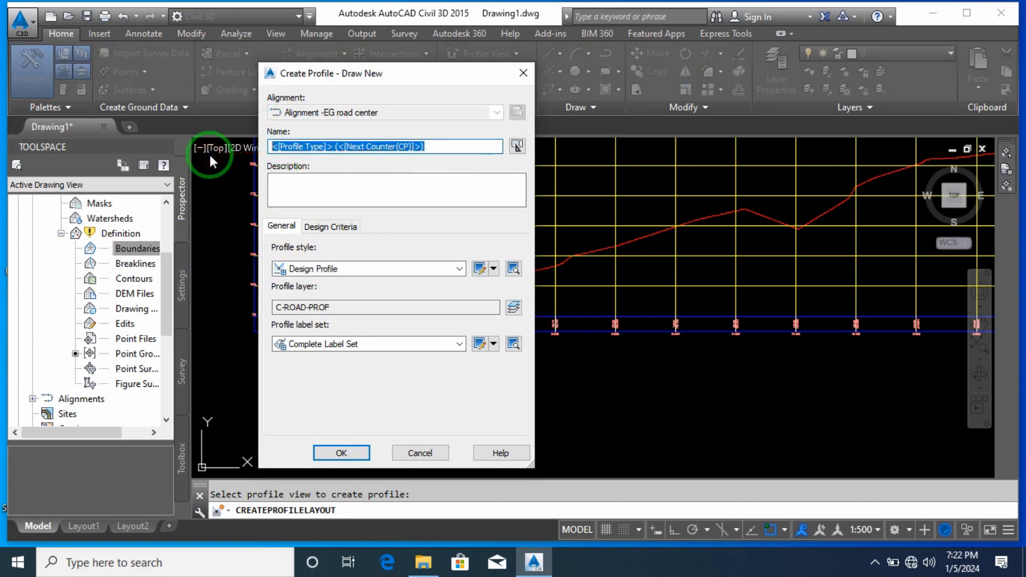
pyautogui.write('Propose')
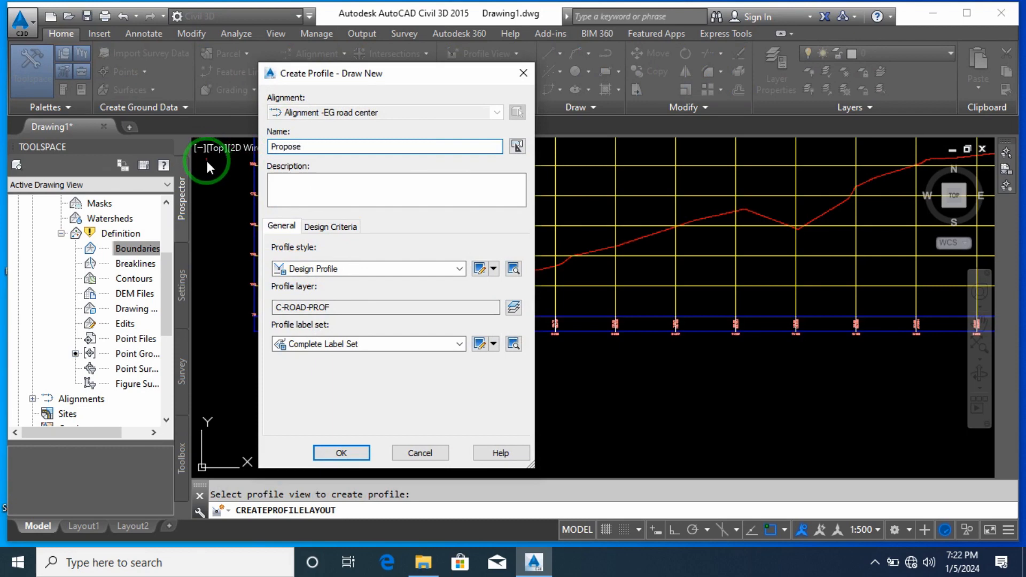
pyautogui.moveTo(320, 146); pyautogui.dragTo(206, 150)
pyautogui.write('Datum')
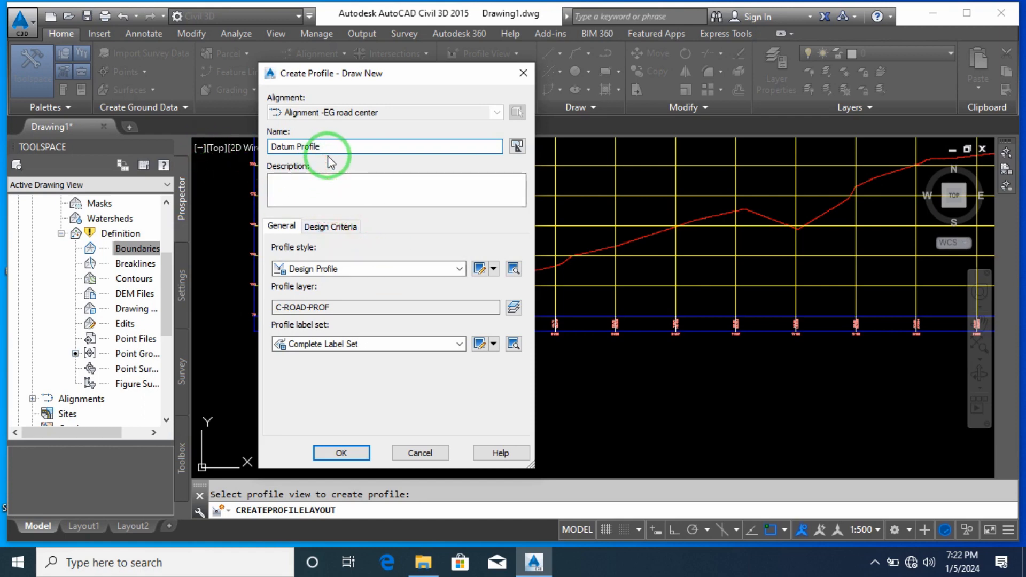
# Review the new profile's design criteria options and the available profile label sets
pyautogui.click(338, 227)
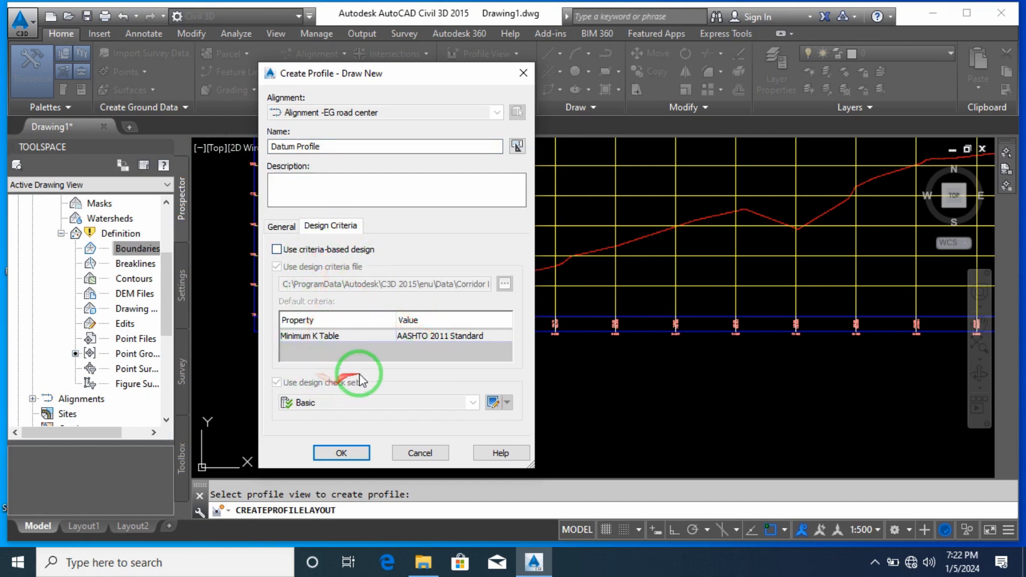
pyautogui.click(331, 250)
pyautogui.click(332, 250)
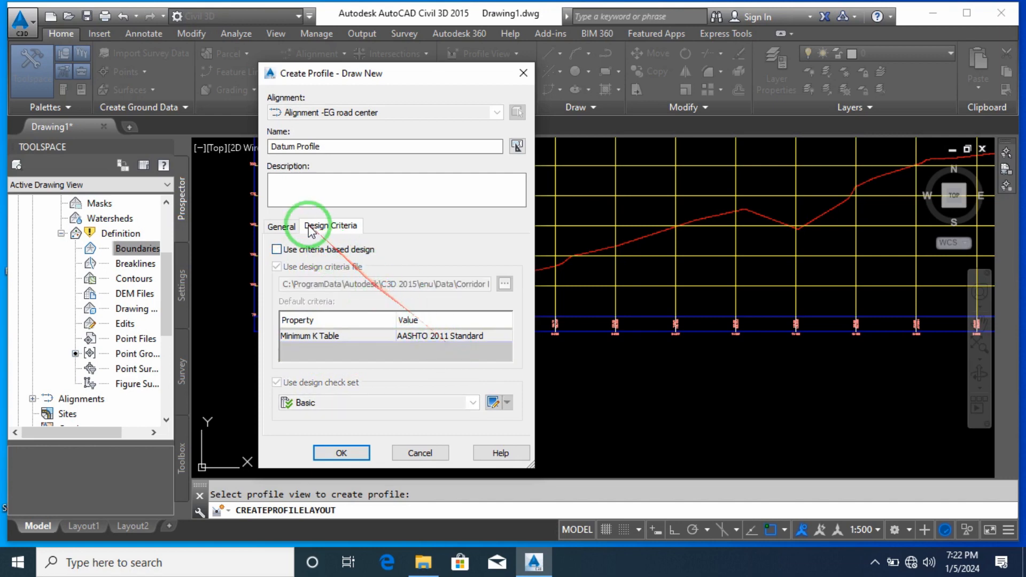
pyautogui.click(282, 227)
pyautogui.click(373, 345)
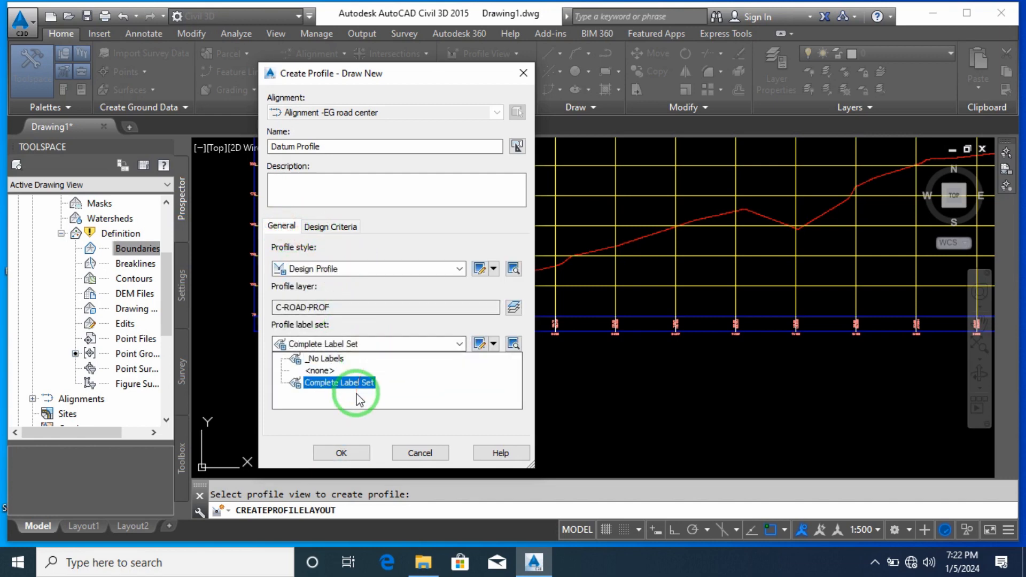
# Rename the new profile "Datum- Design Profile" and create it with the Design Profile style and Complete Label Set
pyautogui.click(343, 151)
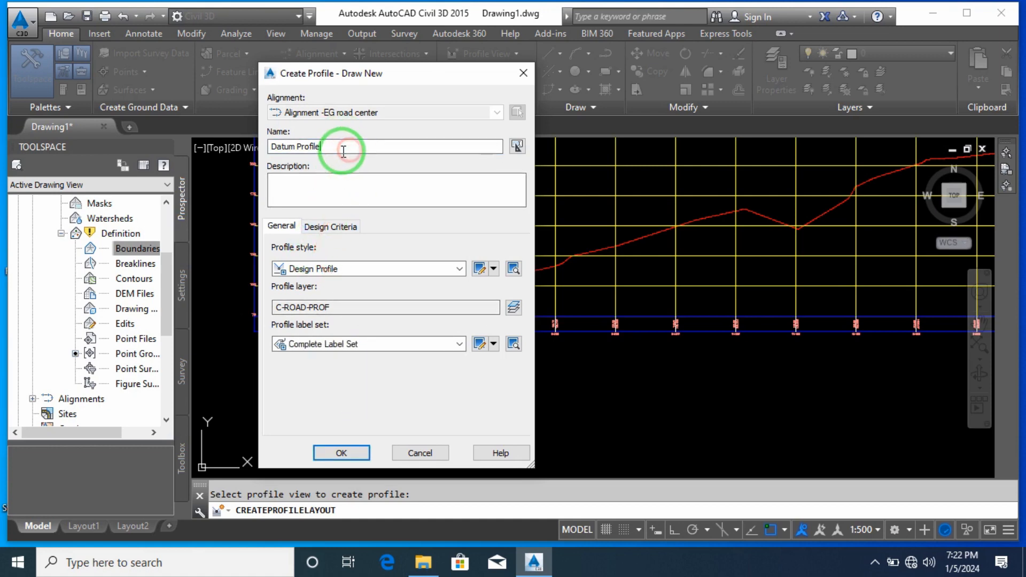
pyautogui.click(298, 147)
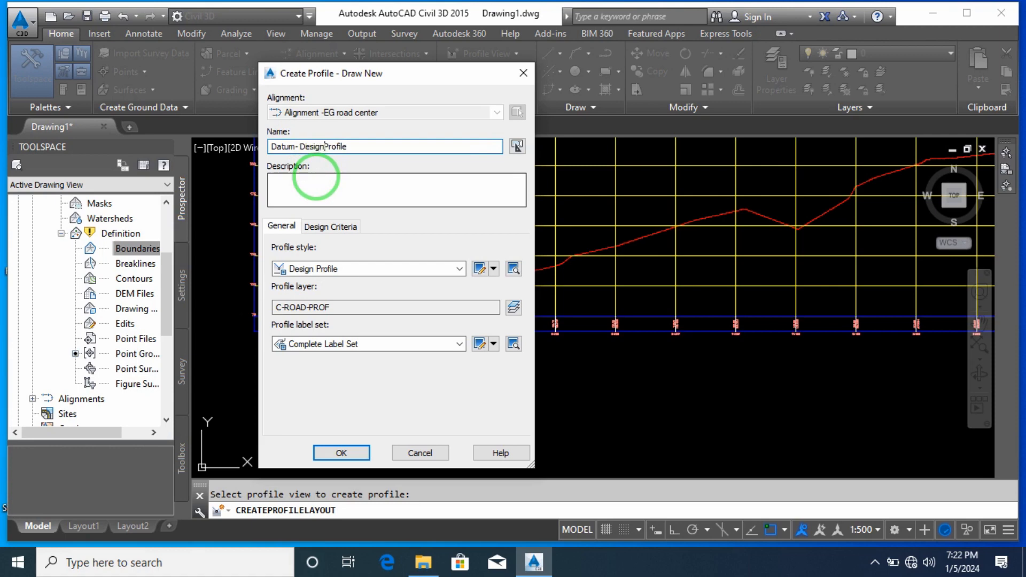
pyautogui.click(354, 452)
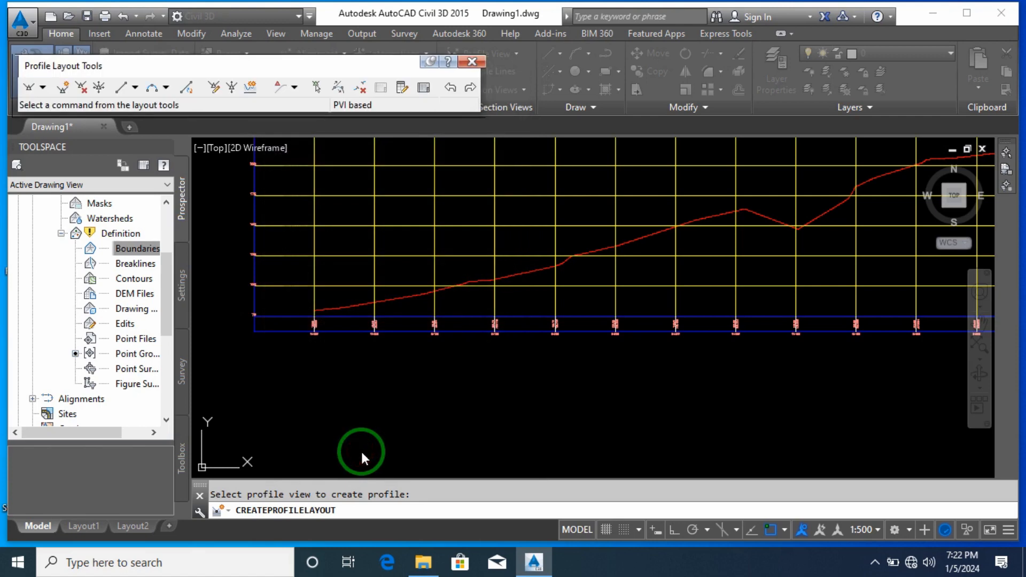
# Begin the design profile with Draw Tangents With Curves, from the existing ground's start at station 0+000 to its first peak
pyautogui.click(42, 88)
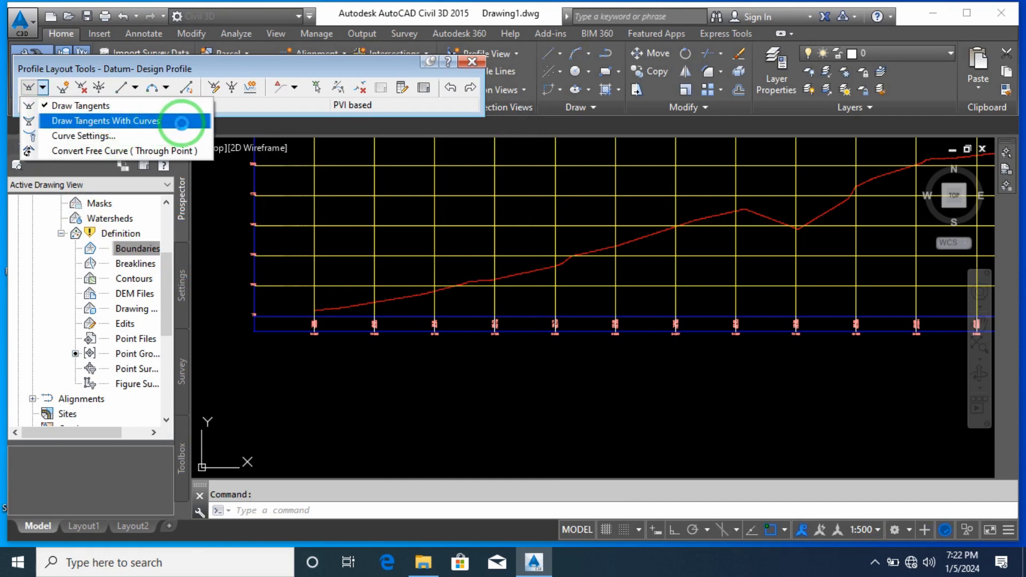
pyautogui.click(182, 123)
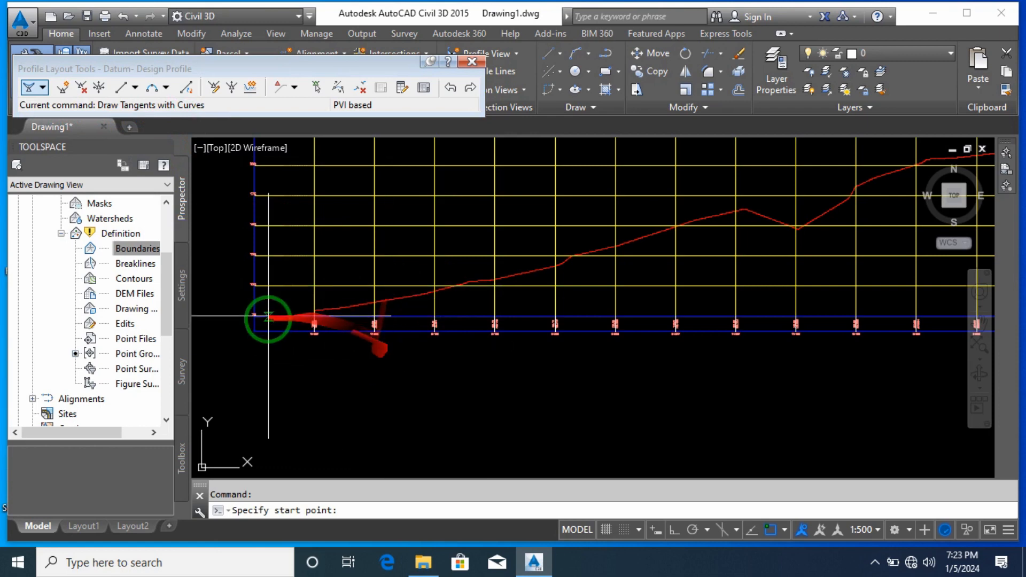
pyautogui.scroll(3, 291, 312)
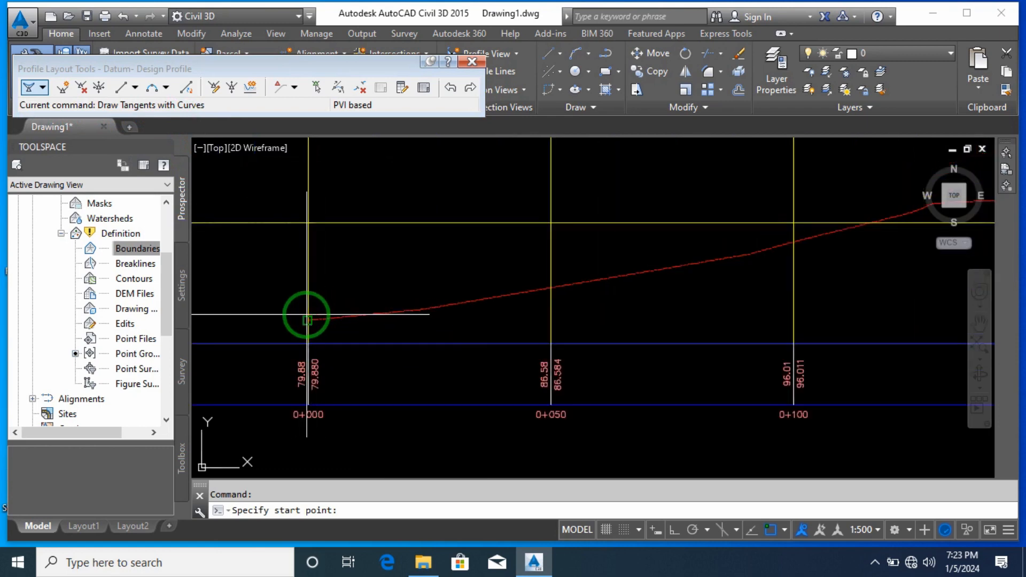
pyautogui.click(307, 317)
pyautogui.scroll(-3, 543, 289)
pyautogui.scroll(2, 603, 280)
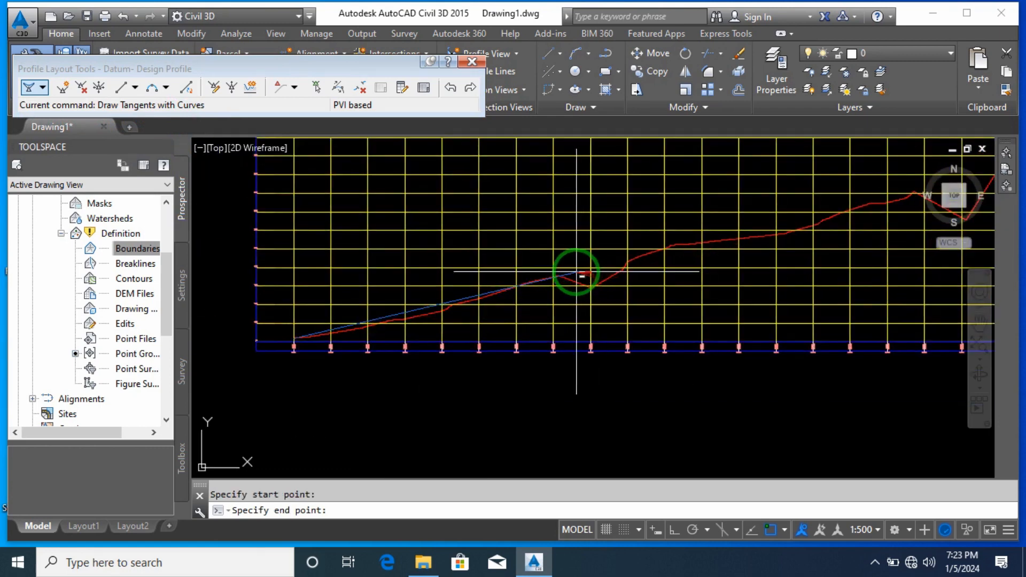
pyautogui.click(559, 277)
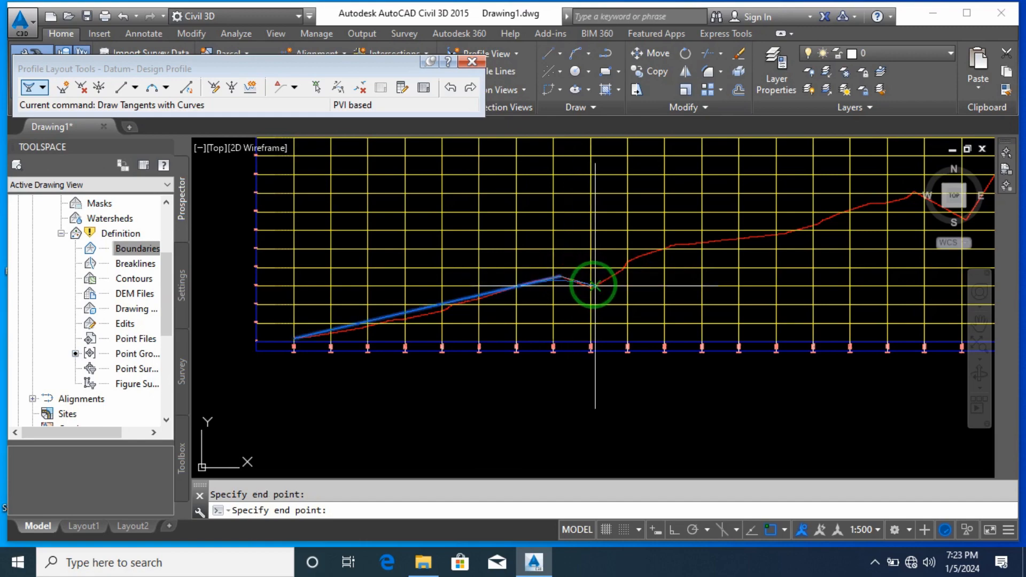
# Continue the design profile through the first ground dip and up the long rise to the next peak
pyautogui.click(595, 286)
pyautogui.moveTo(765, 246); pyautogui.dragTo(488, 337, button='middle')
pyautogui.click(585, 285)
pyautogui.click(569, 312)
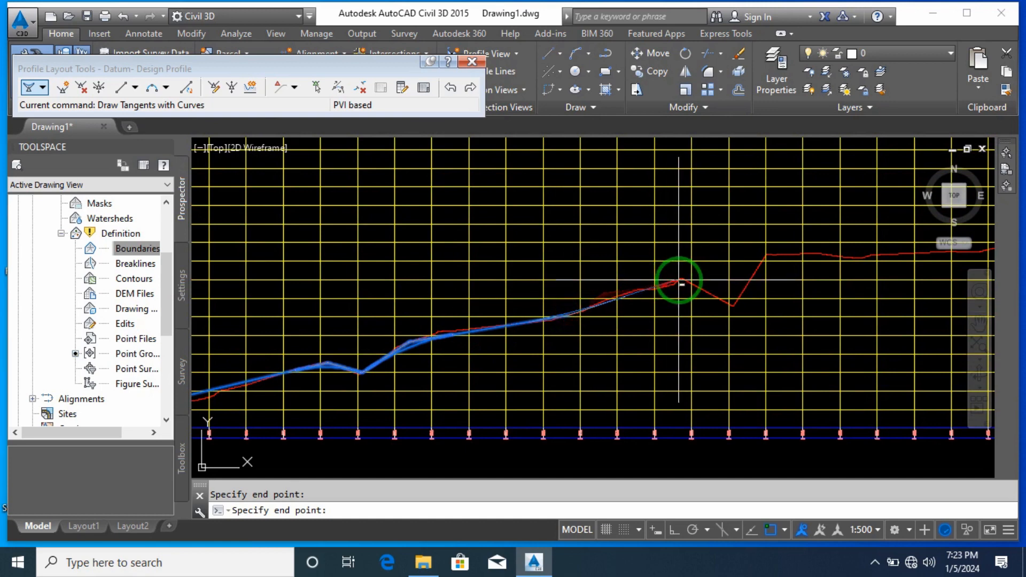
pyautogui.click(679, 279)
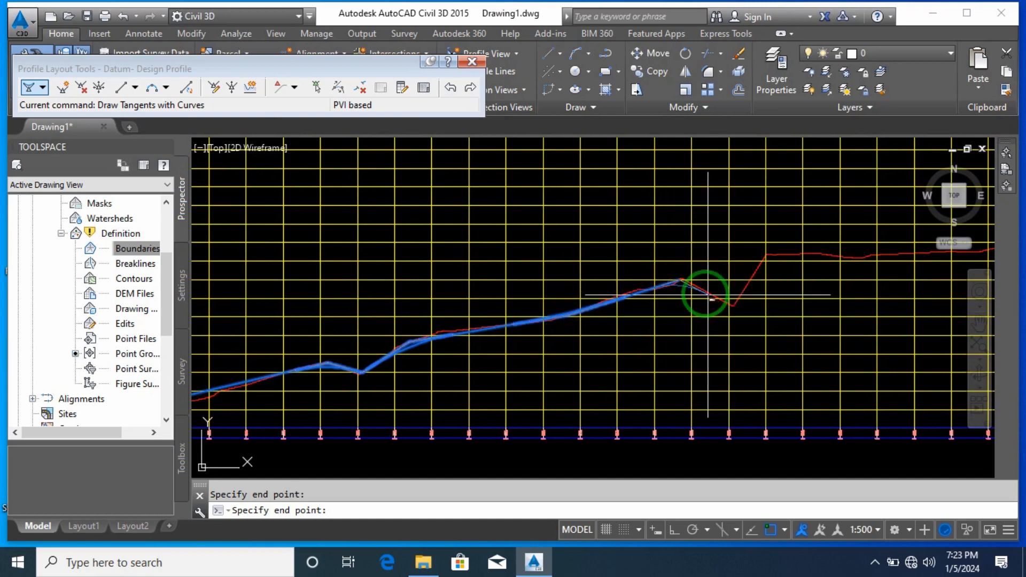
# Add PVIs at the bottom of the V-shaped dip after that peak and at the top of the steep rise beyond it
pyautogui.scroll(2, 700, 291)
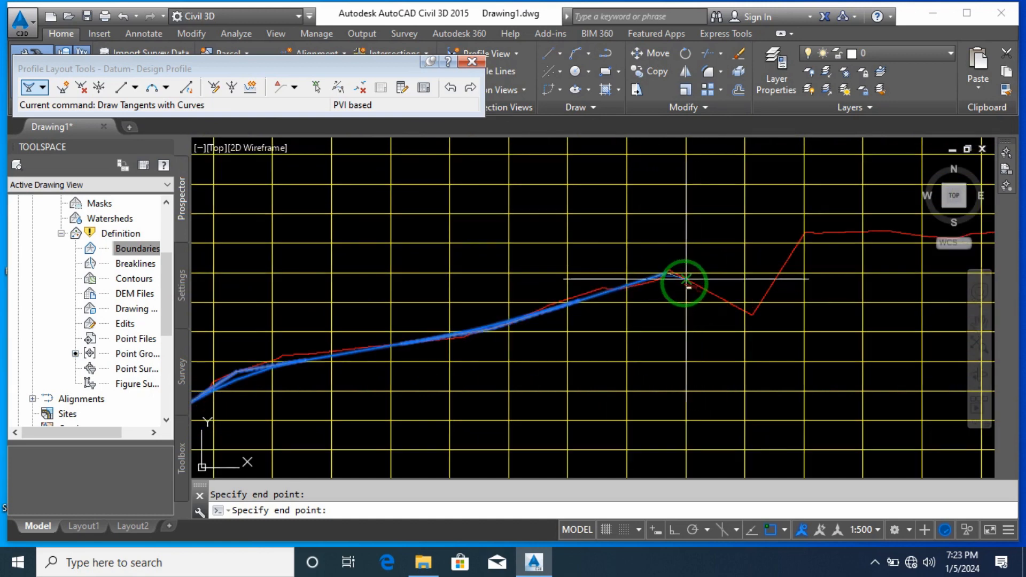
pyautogui.click(753, 314)
pyautogui.moveTo(768, 291); pyautogui.dragTo(439, 320, button='middle')
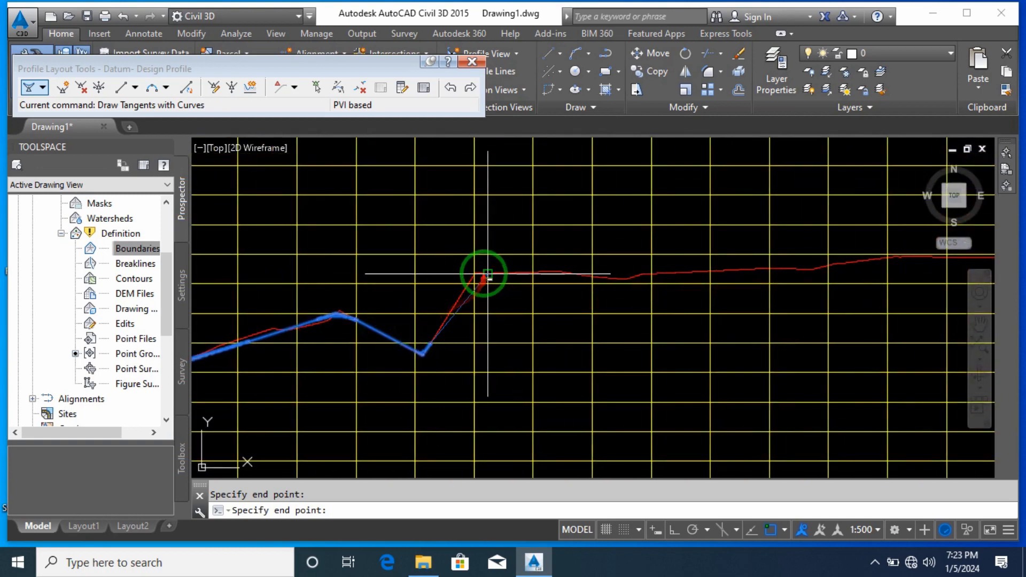
pyautogui.click(489, 274)
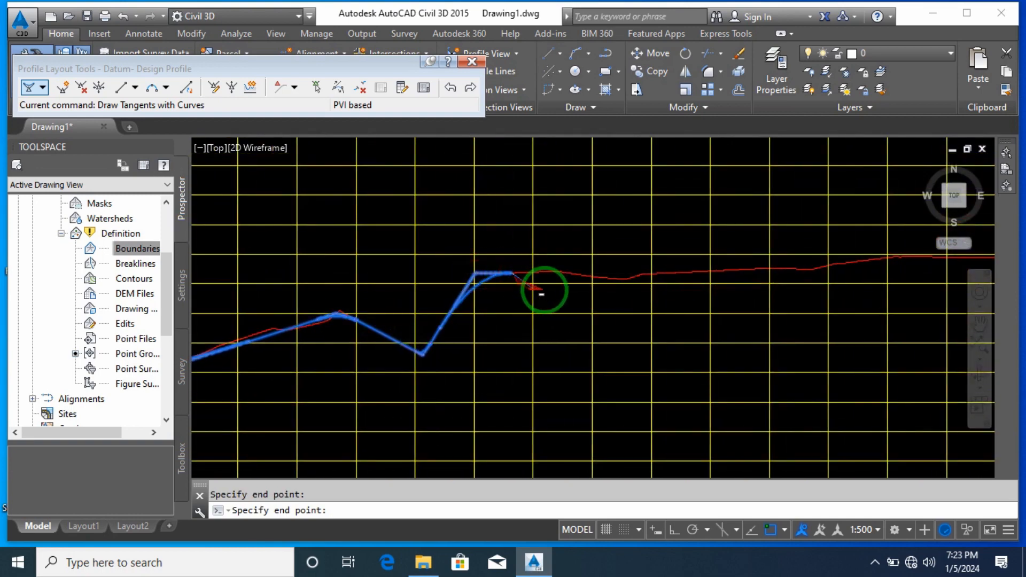
# Run one tangent across the long, nearly level ground to its end peak, followed by one down into the next sharp dip
pyautogui.scroll(-3, 542, 293)
pyautogui.scroll(3, 775, 274)
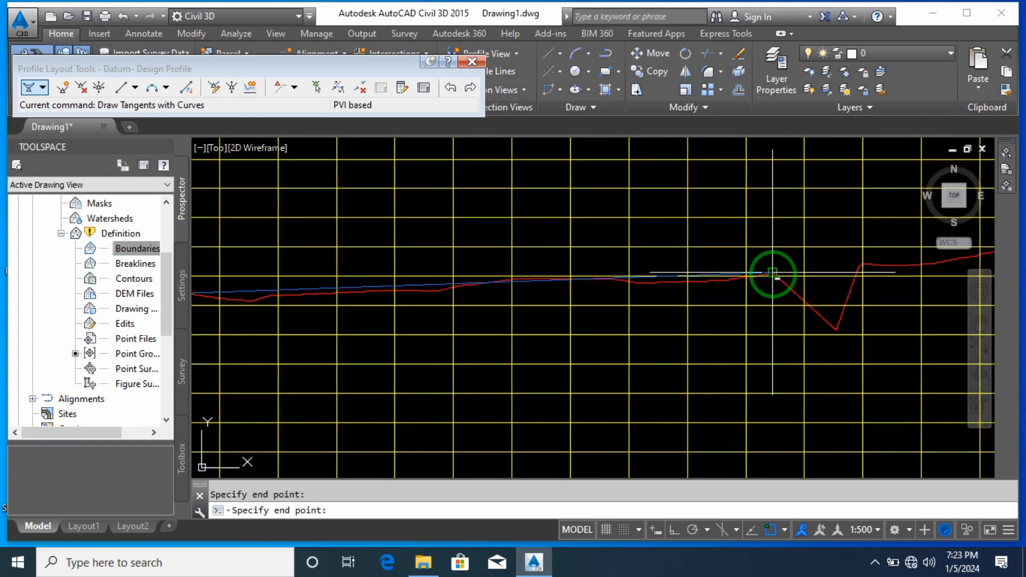
pyautogui.click(773, 272)
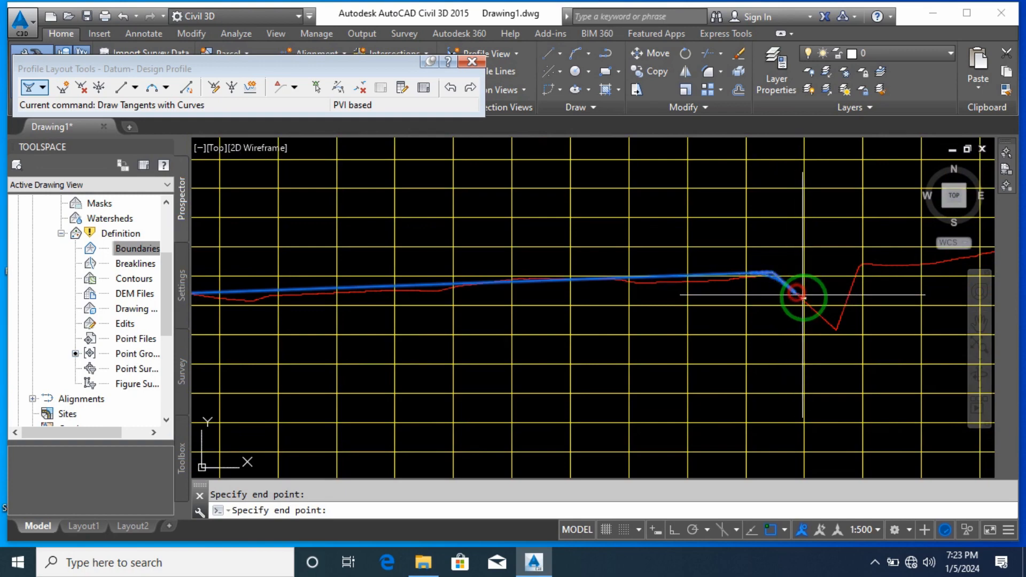
pyautogui.click(835, 330)
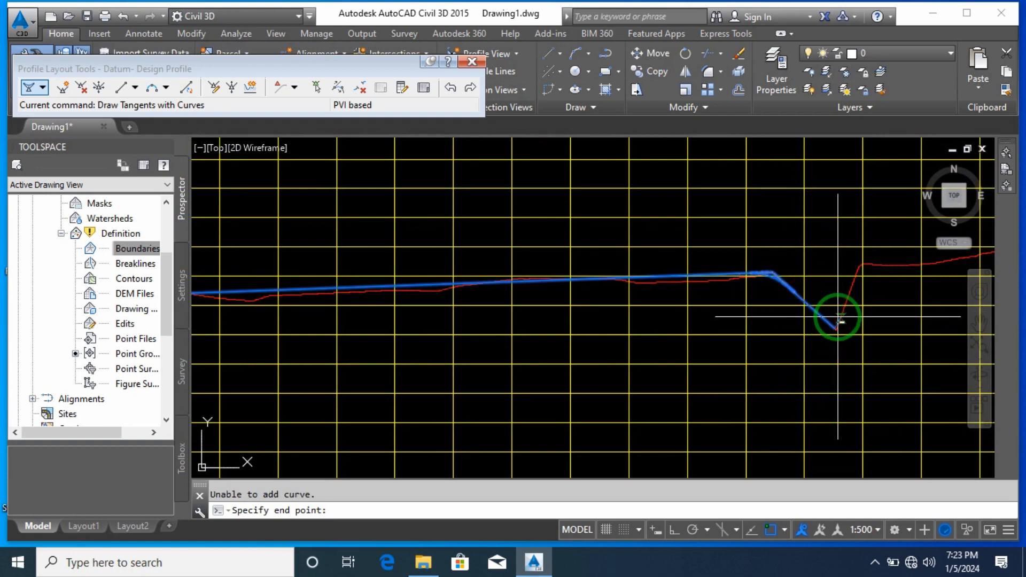
# Add PVIs at the top of the steep rise, the end of the short level stretch and the following high point
pyautogui.moveTo(836, 321); pyautogui.dragTo(516, 304, button='middle')
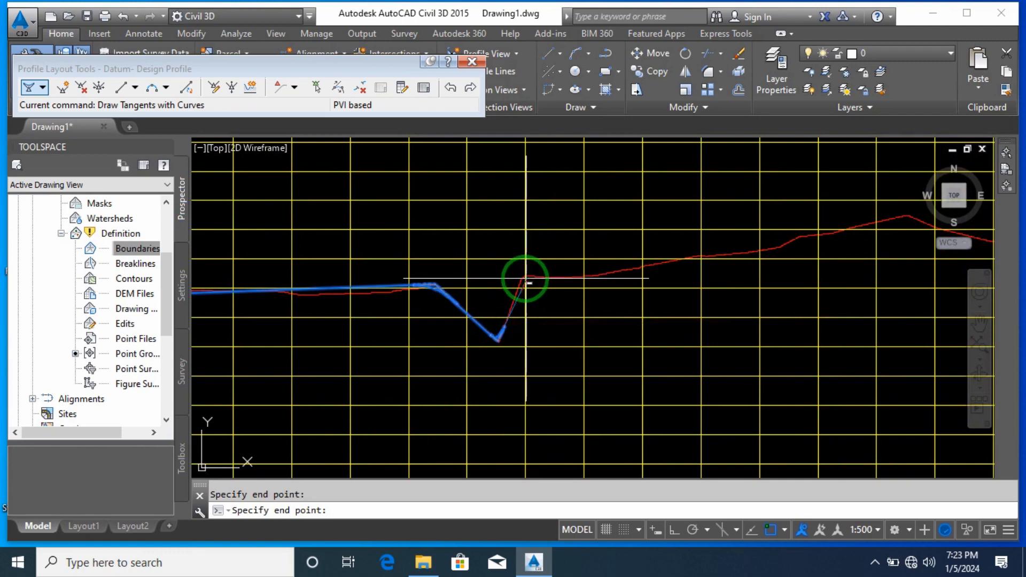
pyautogui.click(526, 278)
pyautogui.click(598, 276)
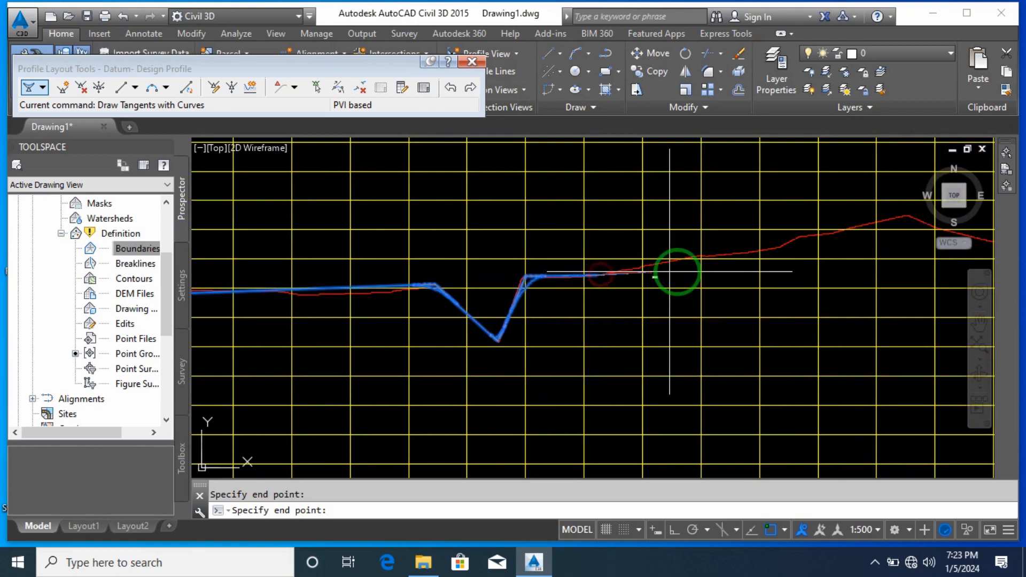
pyautogui.moveTo(676, 271); pyautogui.dragTo(550, 300, button='middle')
pyautogui.click(758, 254)
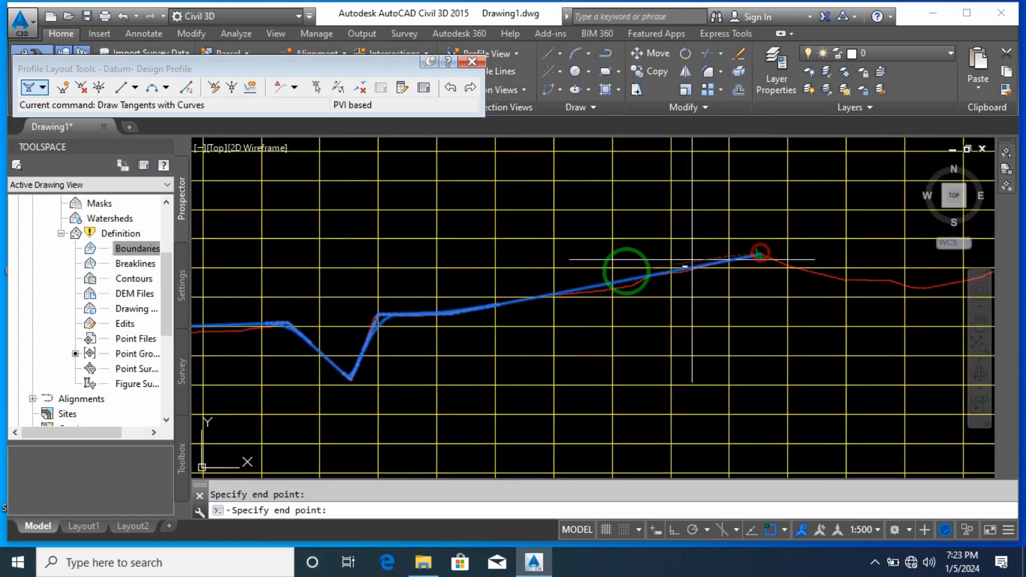
# Carry the tangents through the shallow dip and along the climbing ground to the foot of the next short rise
pyautogui.scroll(-3, 591, 293)
pyautogui.scroll(2, 630, 286)
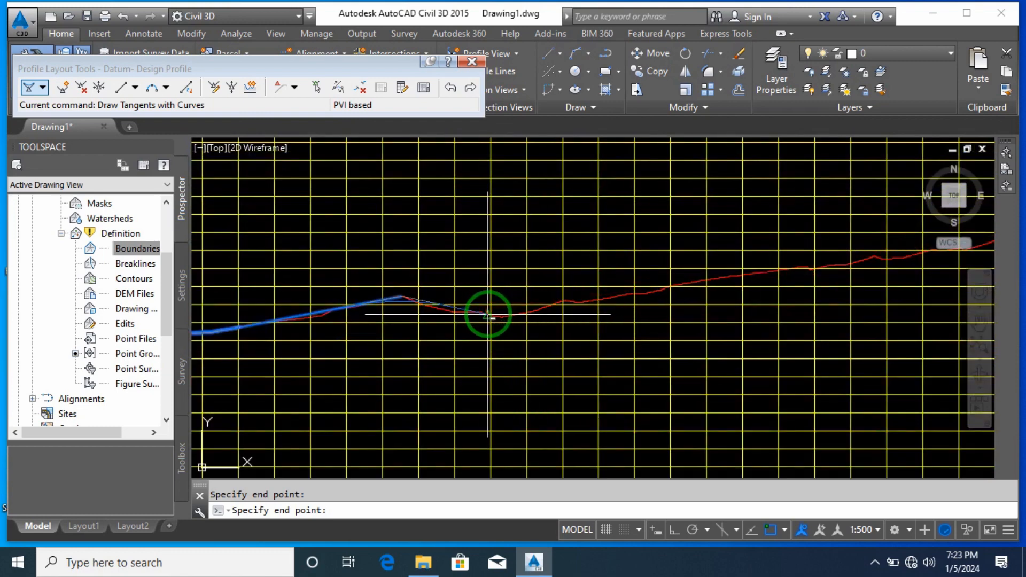
pyautogui.scroll(-3, 545, 348)
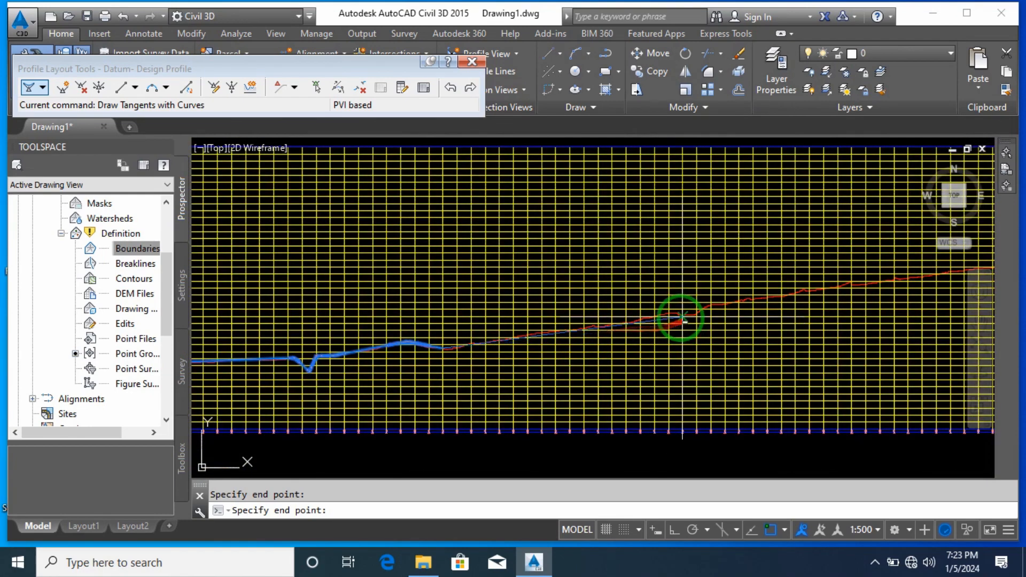
pyautogui.scroll(3, 676, 315)
pyautogui.scroll(-3, 663, 336)
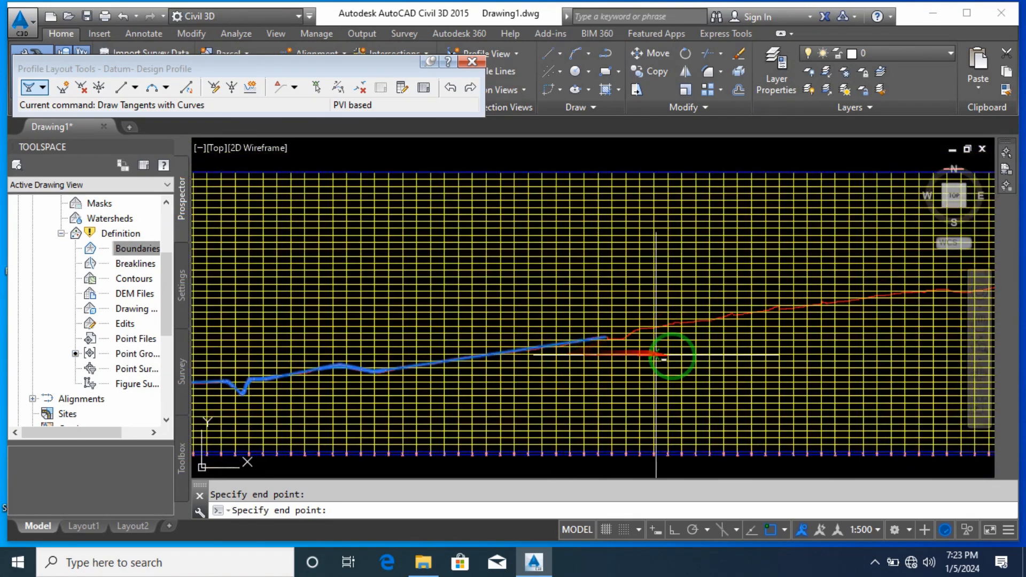
pyautogui.scroll(3, 619, 348)
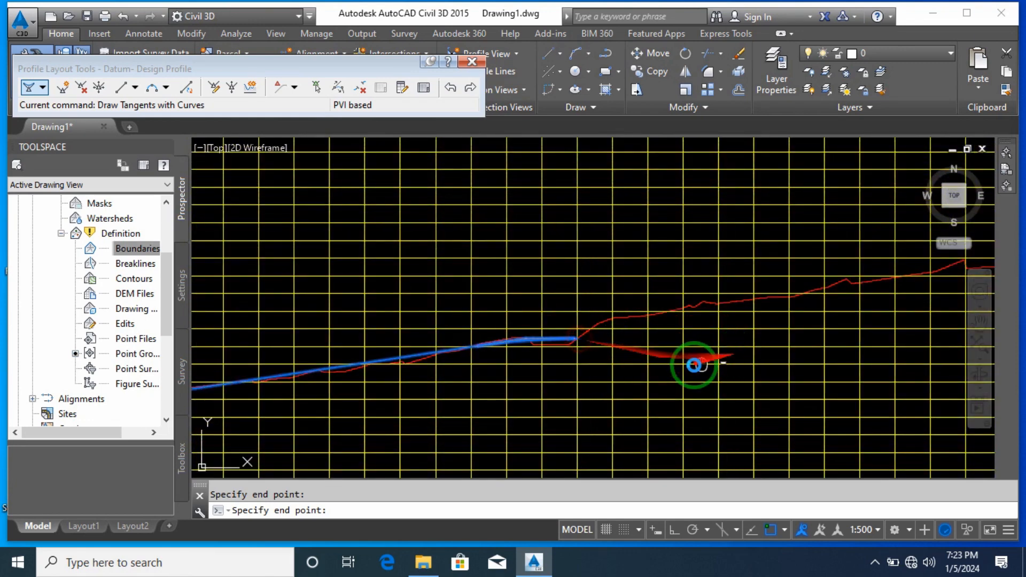
# Extend the tangents up the long, steady climb to where the existing ground starts to level off
pyautogui.moveTo(694, 366); pyautogui.dragTo(523, 425, button='middle')
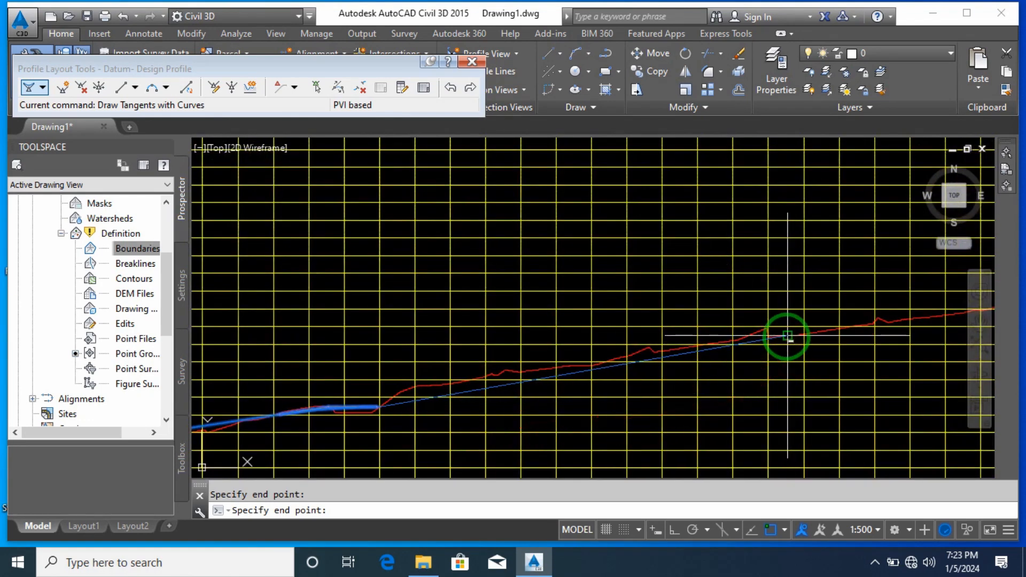
pyautogui.scroll(-3, 787, 336)
pyautogui.scroll(3, 682, 342)
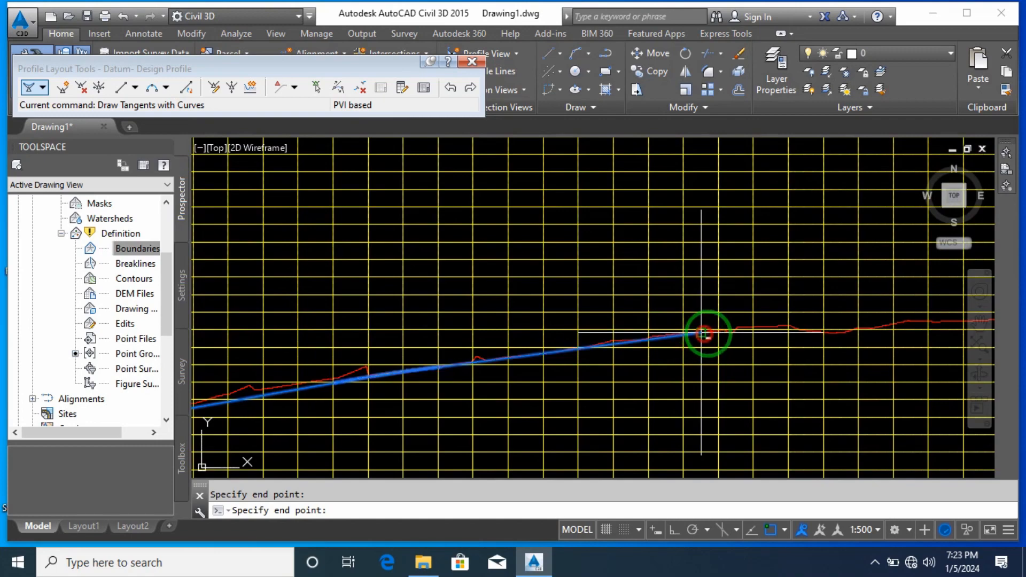
pyautogui.click(701, 333)
pyautogui.moveTo(755, 357); pyautogui.dragTo(354, 394, button='middle')
# Place PVIs along the gently undulating middle stretch of ground and up the notched rise at its end
pyautogui.scroll(-3, 737, 353)
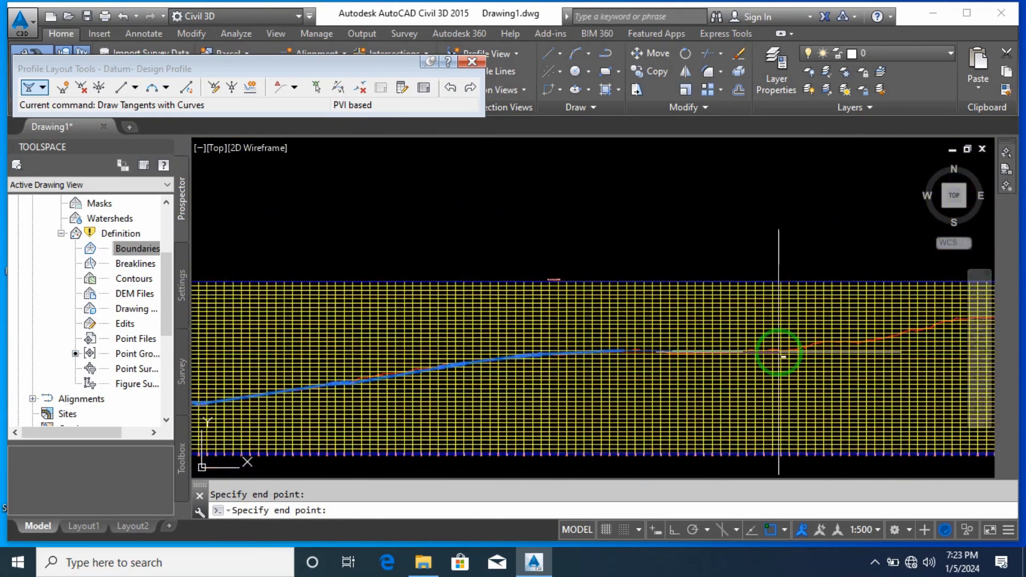
pyautogui.scroll(3, 676, 360)
pyautogui.scroll(-3, 553, 378)
pyautogui.scroll(3, 667, 371)
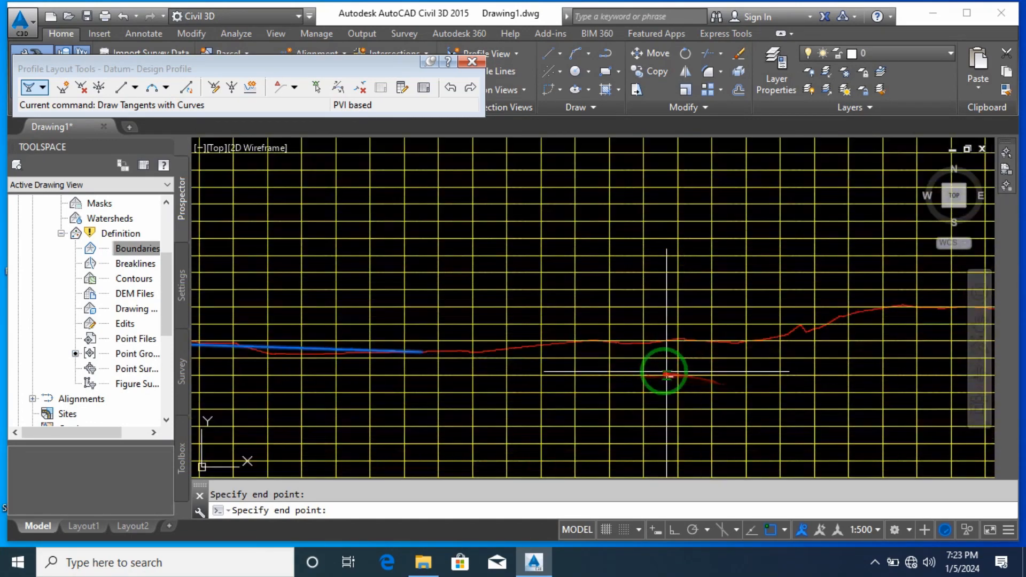
pyautogui.moveTo(684, 340); pyautogui.dragTo(474, 398, button='middle')
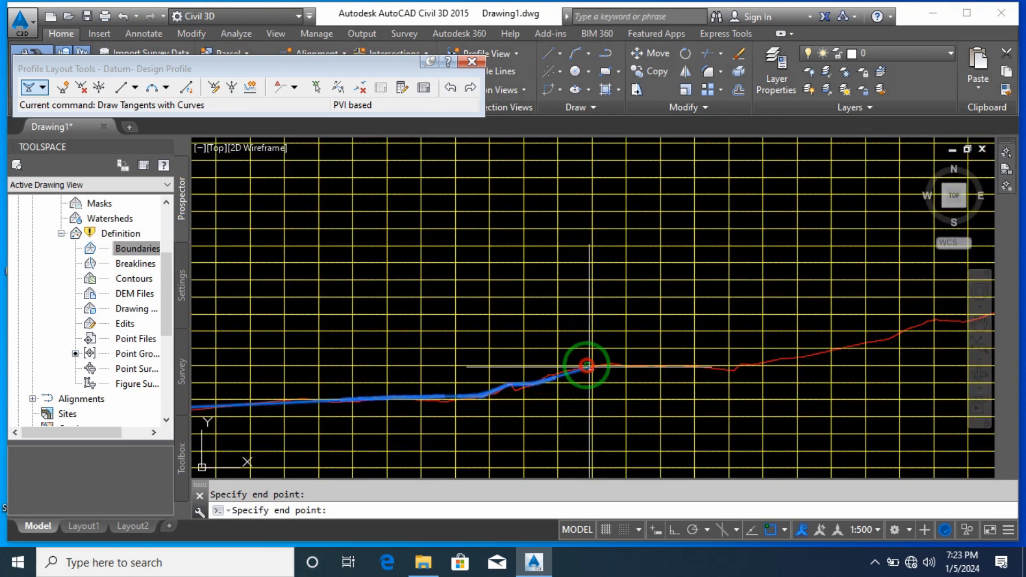
# Continue the design tangents over the next level ground section and up the stepped climb towards the upper plateau
pyautogui.moveTo(794, 373); pyautogui.dragTo(386, 482, button='middle')
pyautogui.click(509, 434)
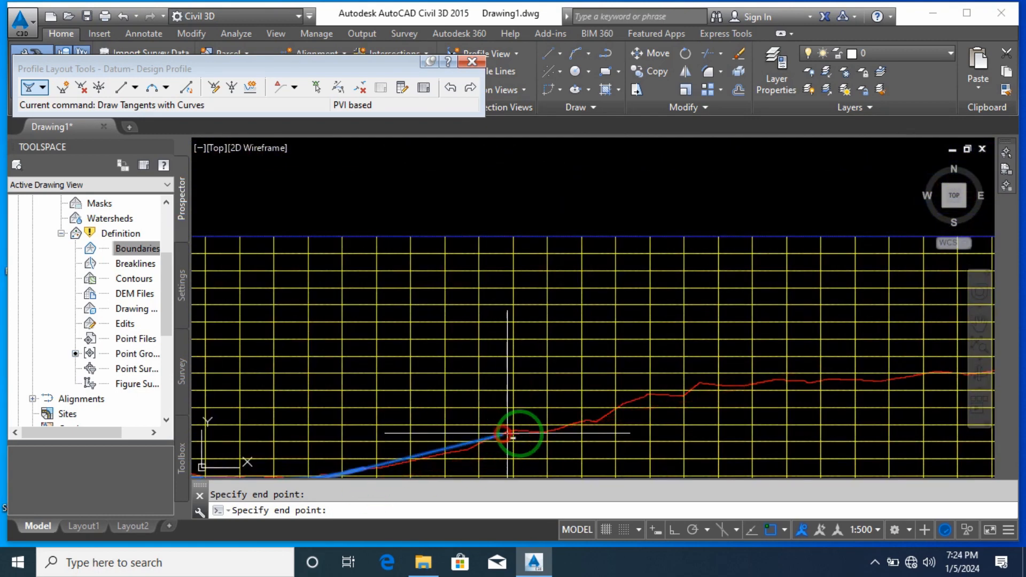
pyautogui.moveTo(521, 431); pyautogui.dragTo(419, 421, button='middle')
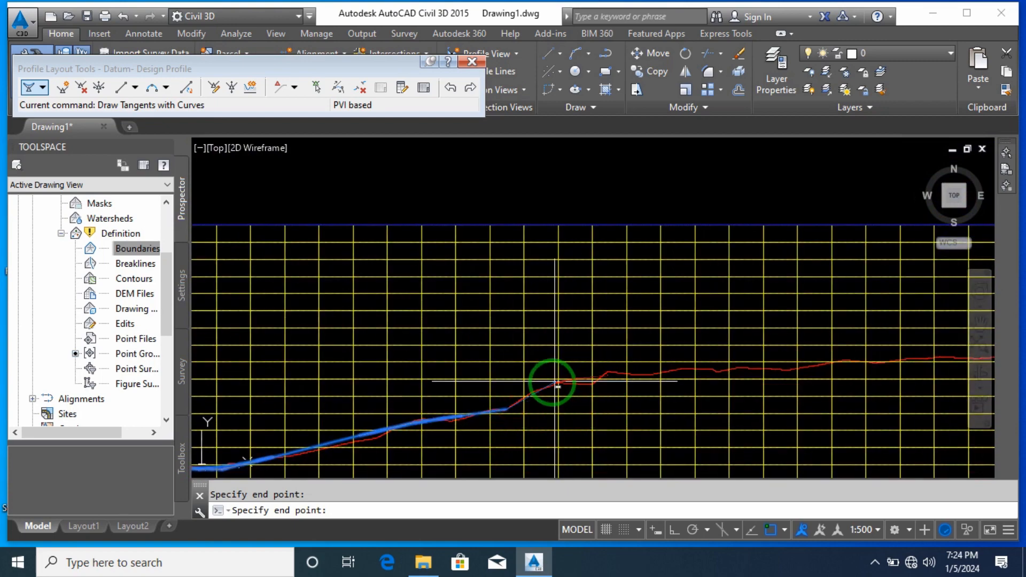
pyautogui.click(620, 373)
# Lay the last tangents up to the end point of the existing ground and finish the design profile layout
pyautogui.scroll(-4, 569, 382)
pyautogui.moveTo(709, 392); pyautogui.dragTo(549, 400, button='middle')
pyautogui.scroll(2, 678, 381)
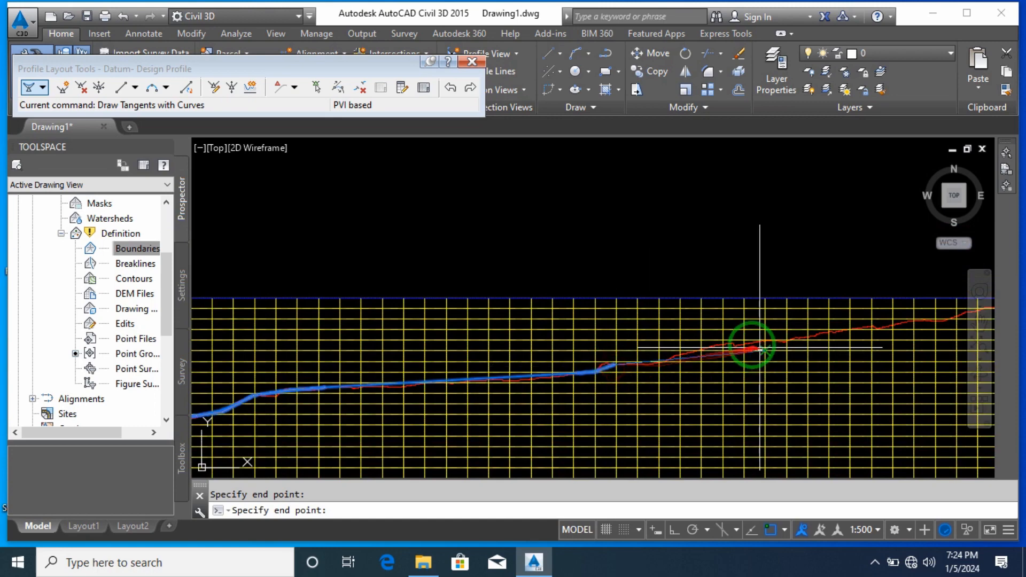
pyautogui.moveTo(734, 344); pyautogui.dragTo(370, 370, button='middle')
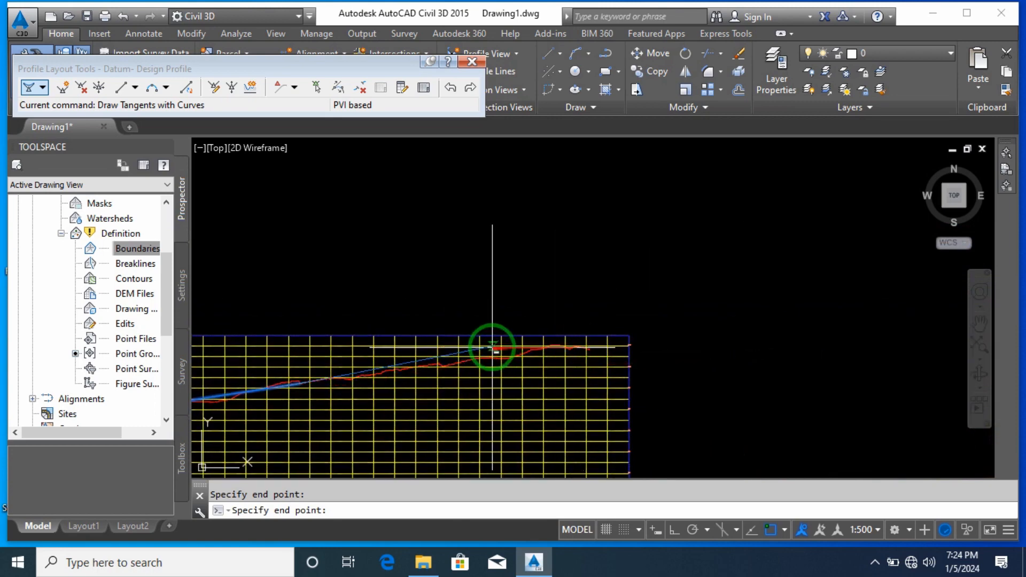
pyautogui.scroll(2, 488, 344)
pyautogui.click(649, 352)
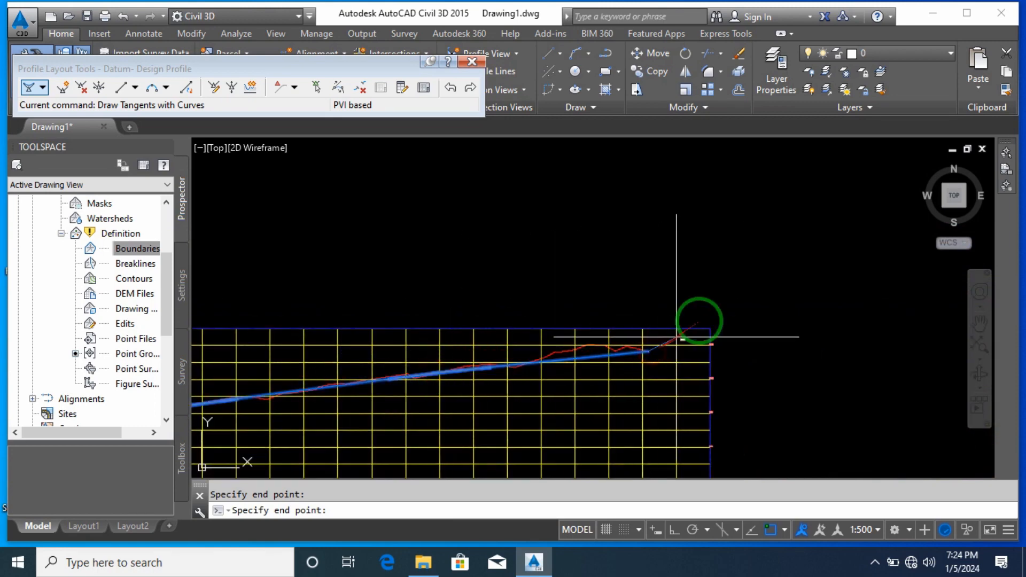
pyautogui.press('Return')
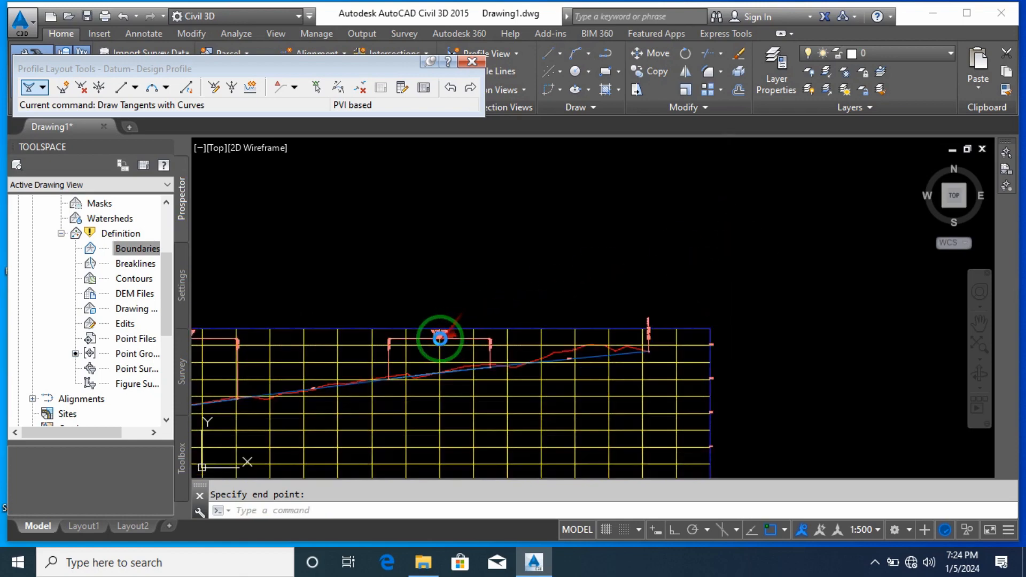
# Examine the vertical curve labels and the overall fit of the finished design profile against the existing ground
pyautogui.scroll(-5, 426, 332)
pyautogui.moveTo(404, 332); pyautogui.dragTo(789, 221, button='middle')
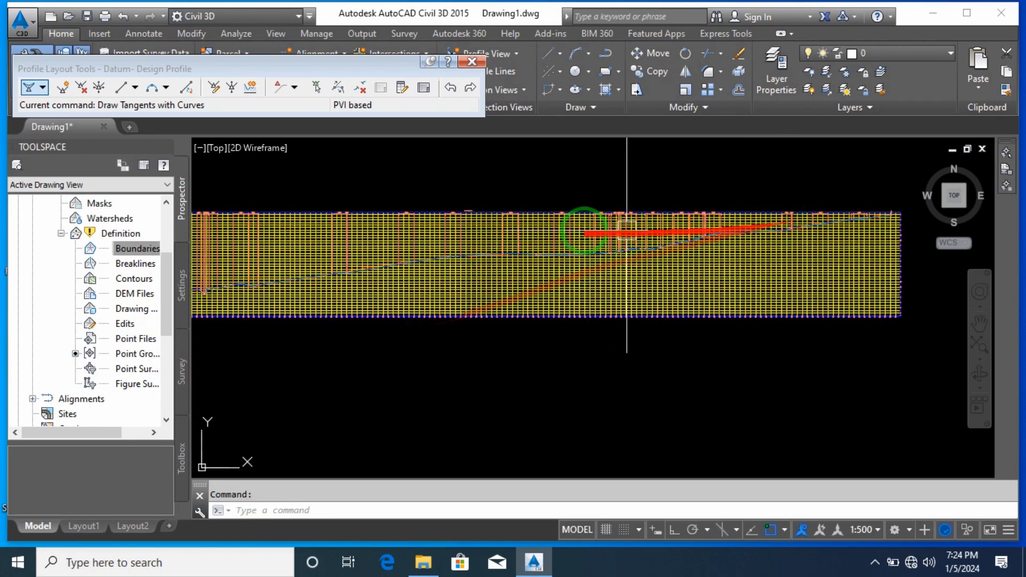
pyautogui.moveTo(417, 221); pyautogui.dragTo(761, 217, button='middle')
pyautogui.scroll(6, 470, 218)
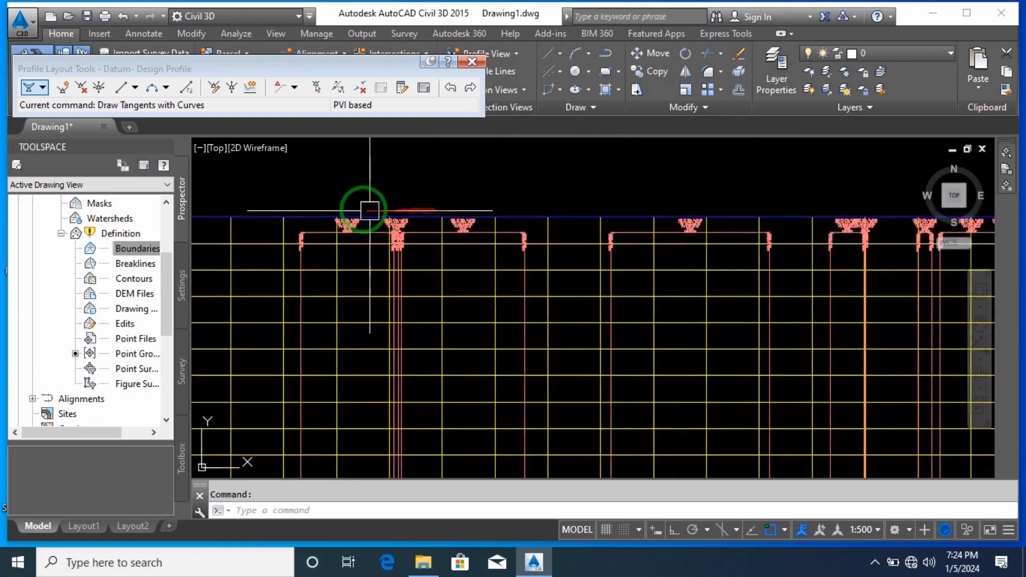
pyautogui.scroll(2, 438, 253)
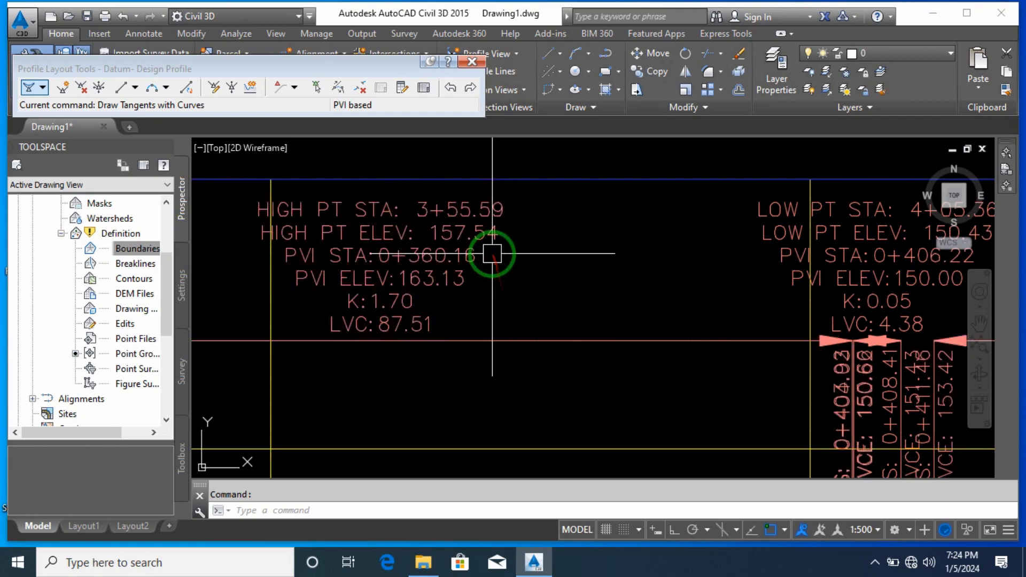
pyautogui.scroll(-5, 489, 252)
pyautogui.moveTo(729, 297); pyautogui.dragTo(460, 252, button='middle')
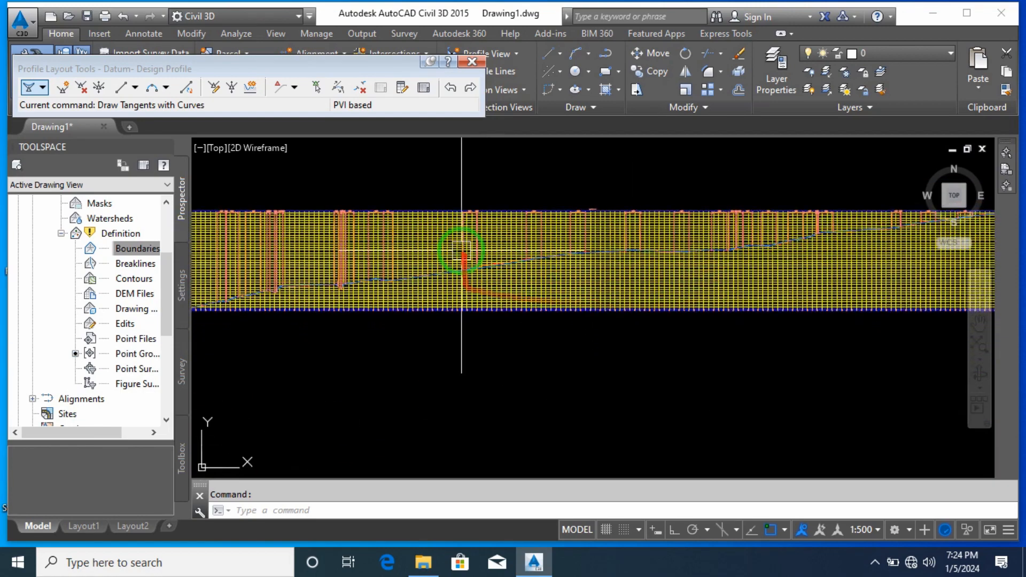
# Close the profile layout tools for the Datum- Design Profile and clear the profile view selection
pyautogui.scroll(-4, 506, 283)
pyautogui.scroll(2, 459, 268)
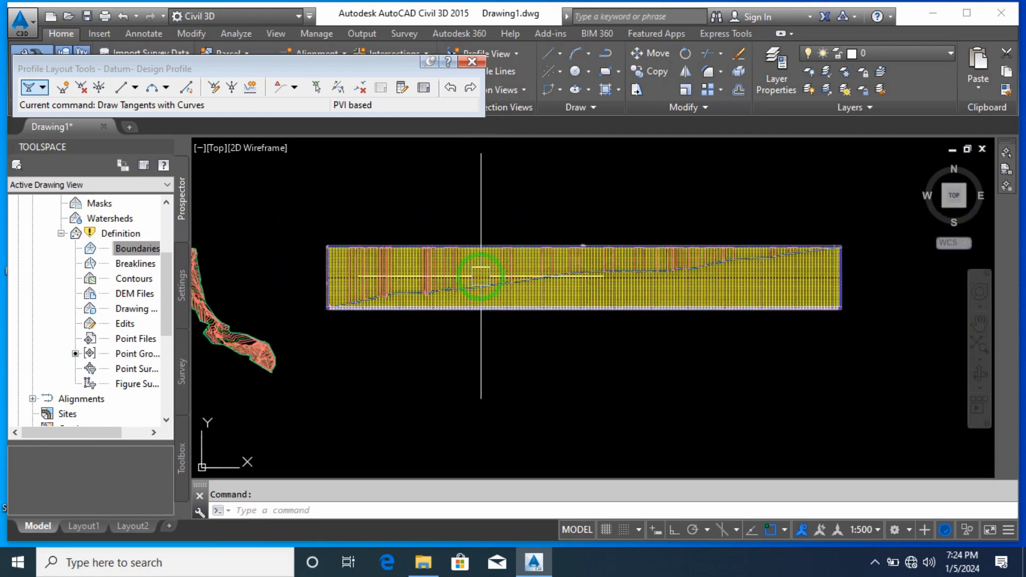
pyautogui.scroll(4, 298, 257)
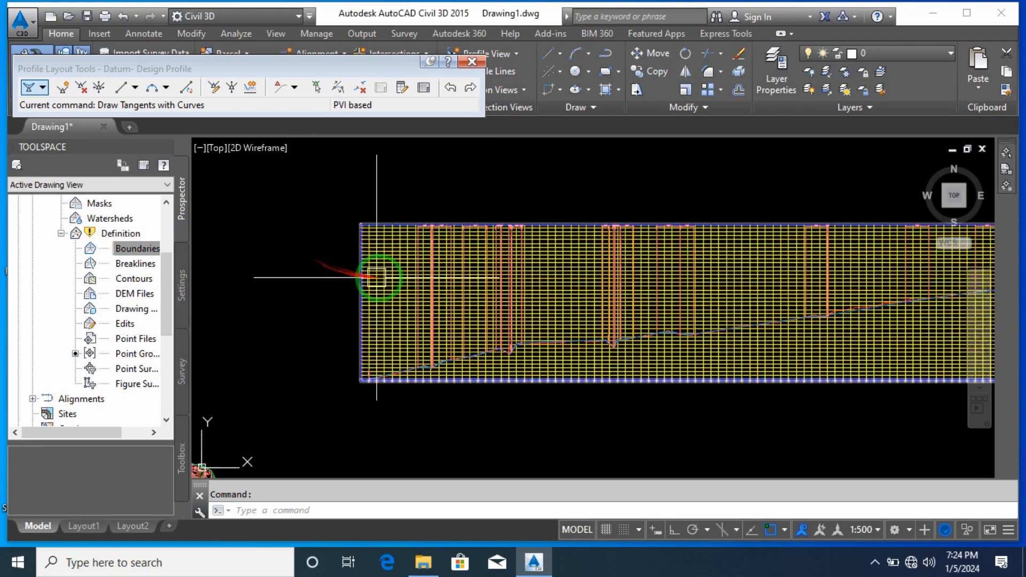
pyautogui.click(384, 275)
pyautogui.click(472, 61)
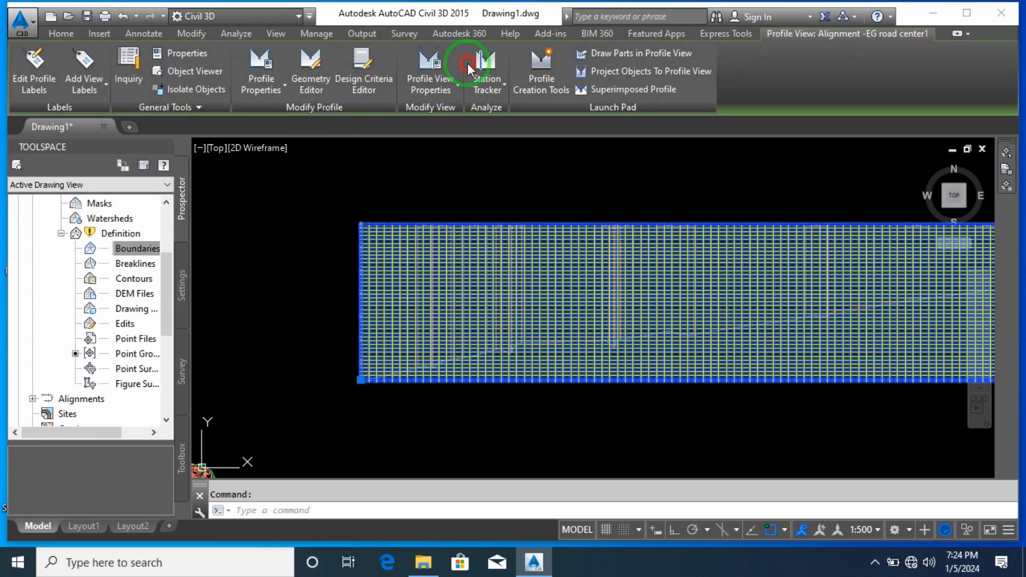
pyautogui.press('Escape')
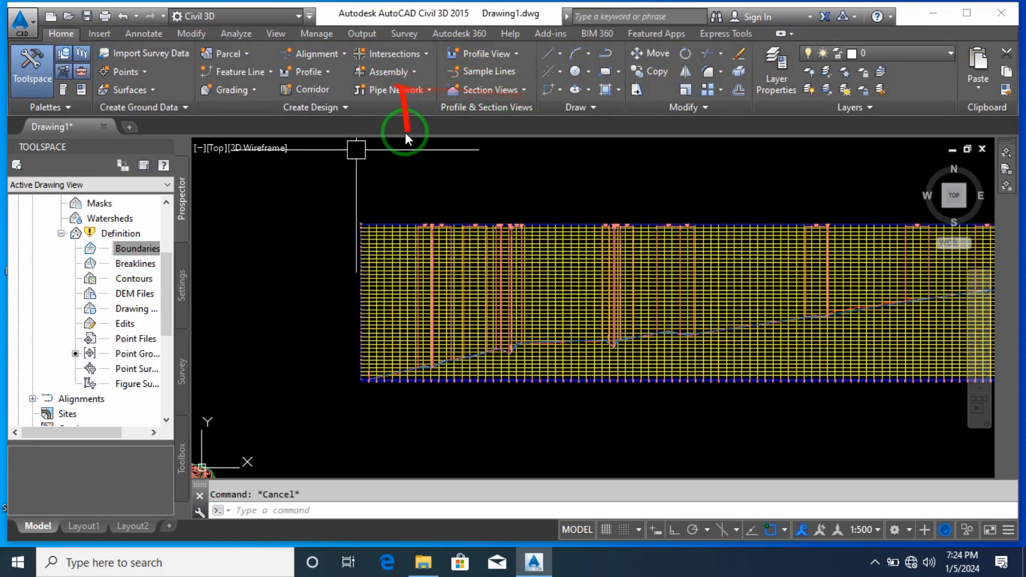
# Edit the profile view style to clip the vertical and horizontal grids to the highest profiles and omit both grids in padding areas
pyautogui.click(385, 274)
pyautogui.click(432, 98)
pyautogui.click(449, 145)
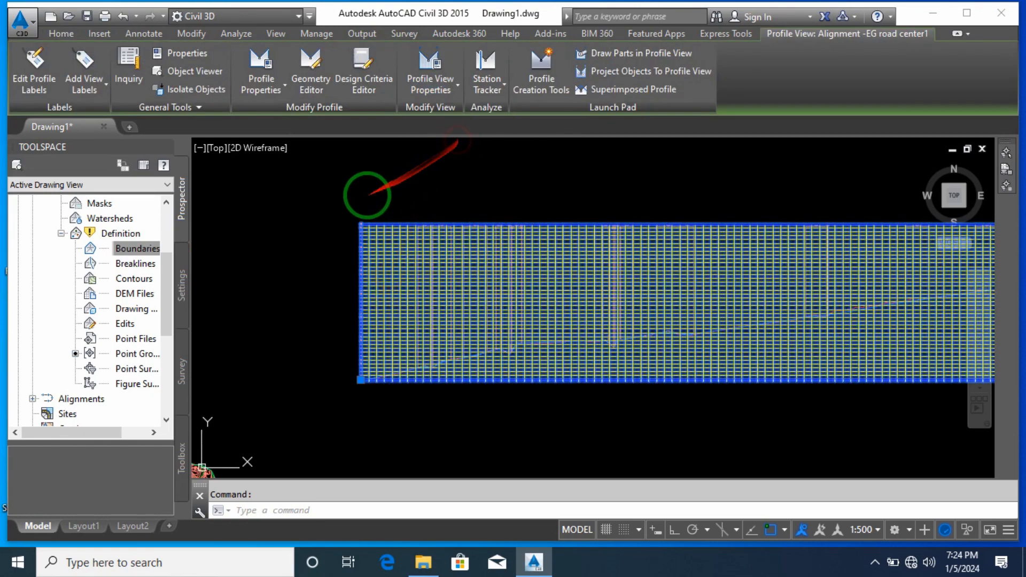
pyautogui.click(122, 159)
pyautogui.click(372, 161)
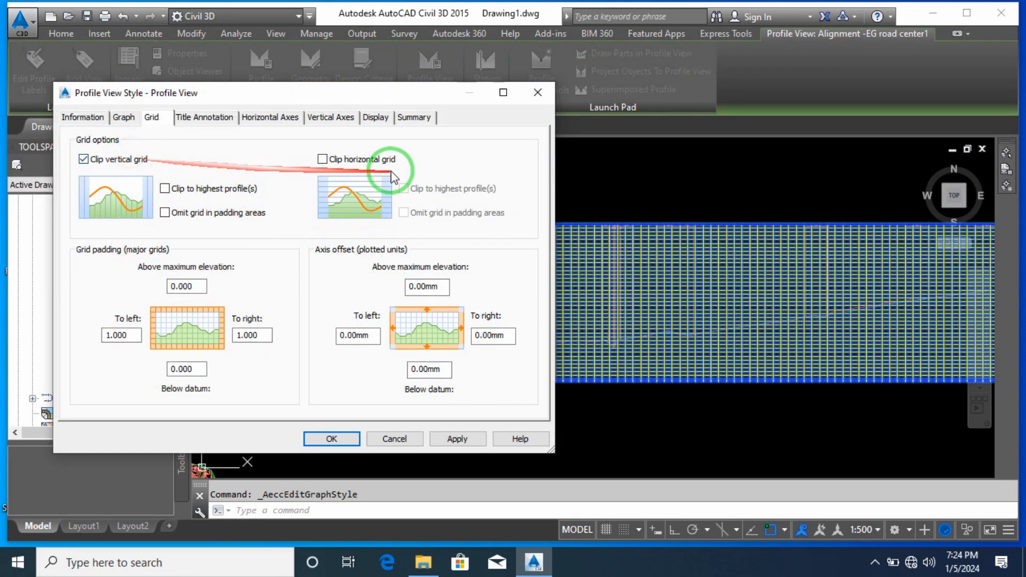
pyautogui.click(421, 214)
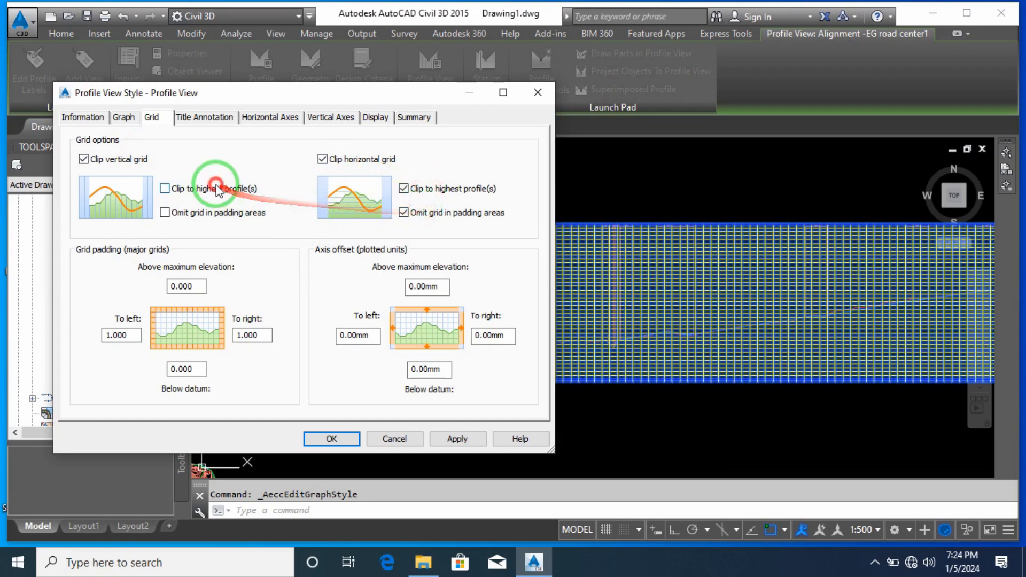
pyautogui.click(217, 188)
pyautogui.click(222, 212)
pyautogui.click(457, 439)
pyautogui.click(331, 439)
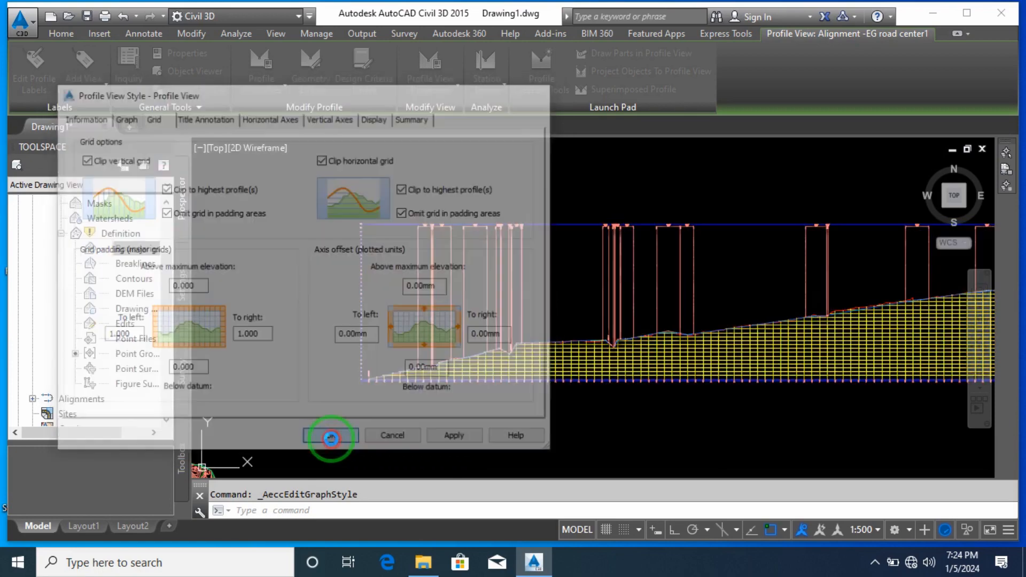
pyautogui.press('Escape')
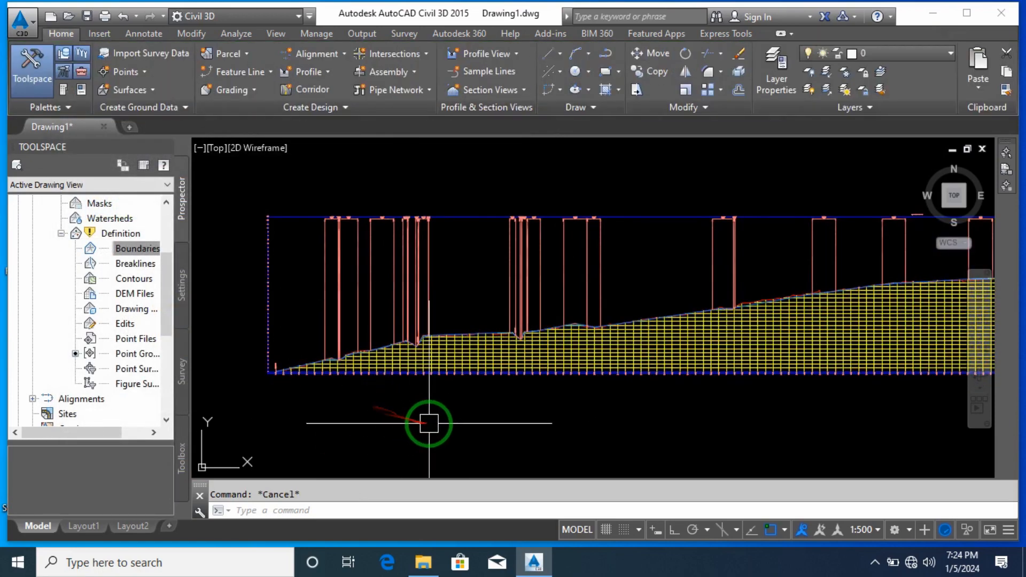
pyautogui.click(393, 427)
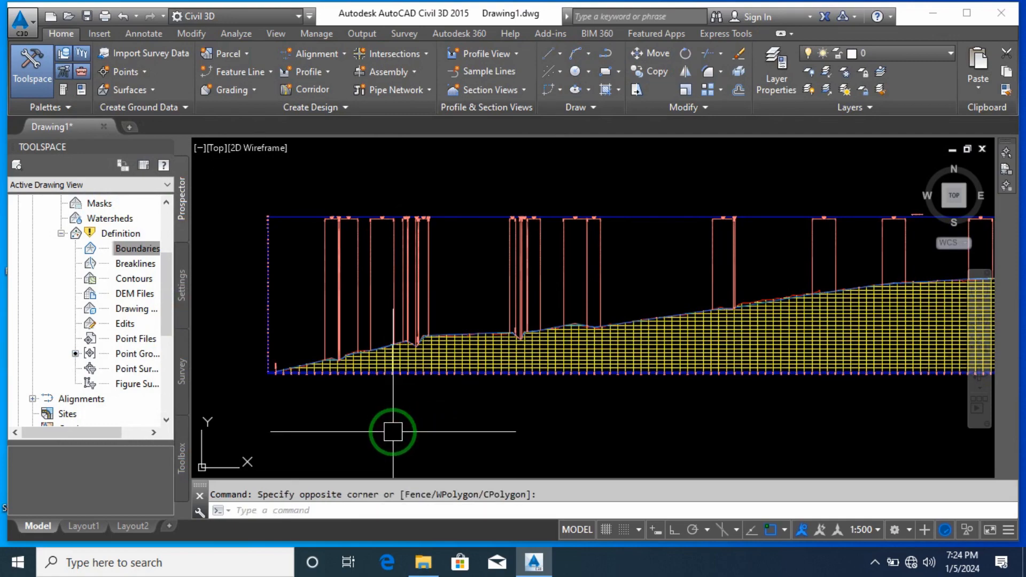
# Create an assembly named "Road assembly" and place its baseline in the empty space below the surface
pyautogui.scroll(5, 508, 336)
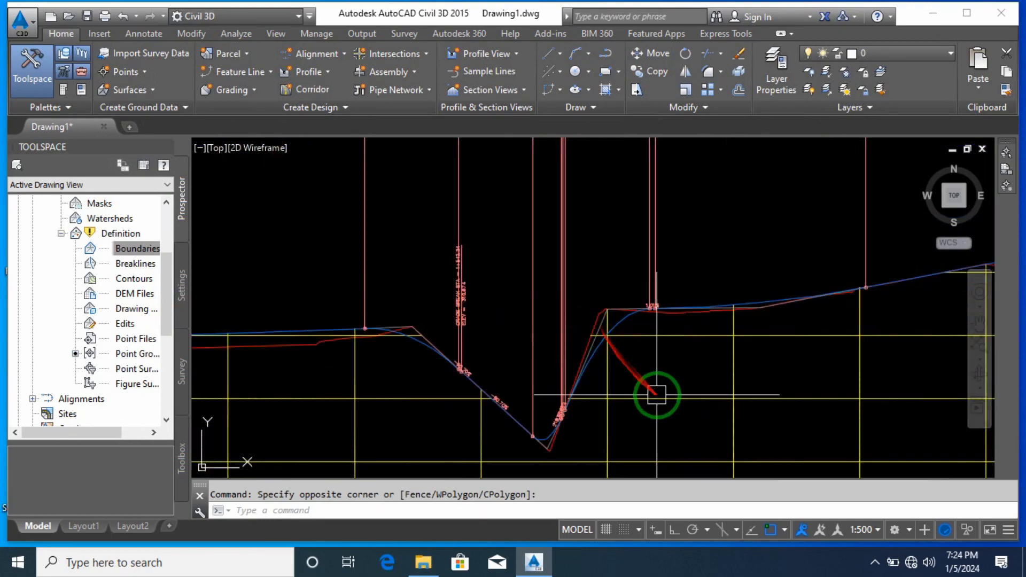
pyautogui.scroll(-4, 657, 395)
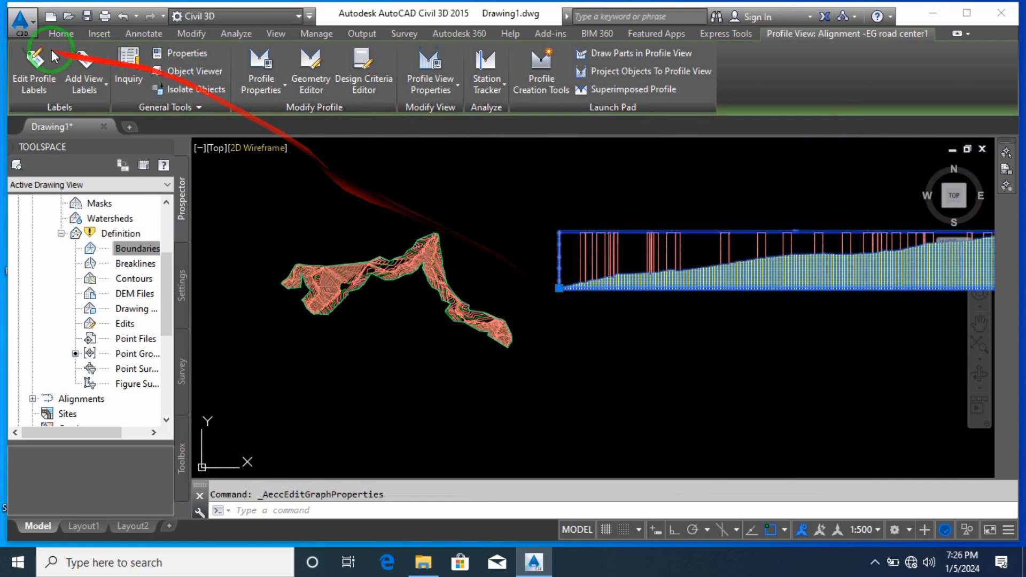
pyautogui.click(52, 35)
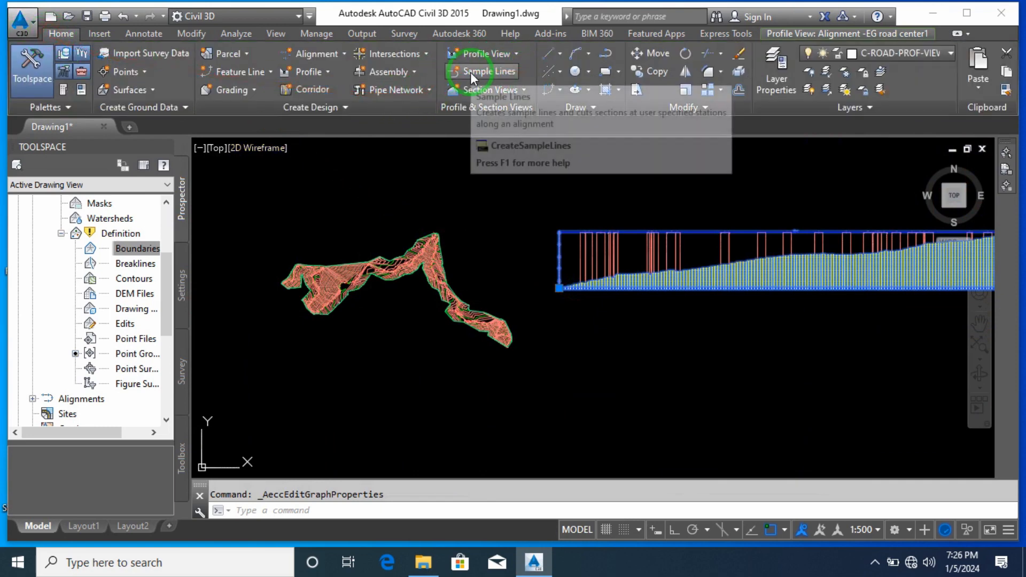
pyautogui.click(393, 72)
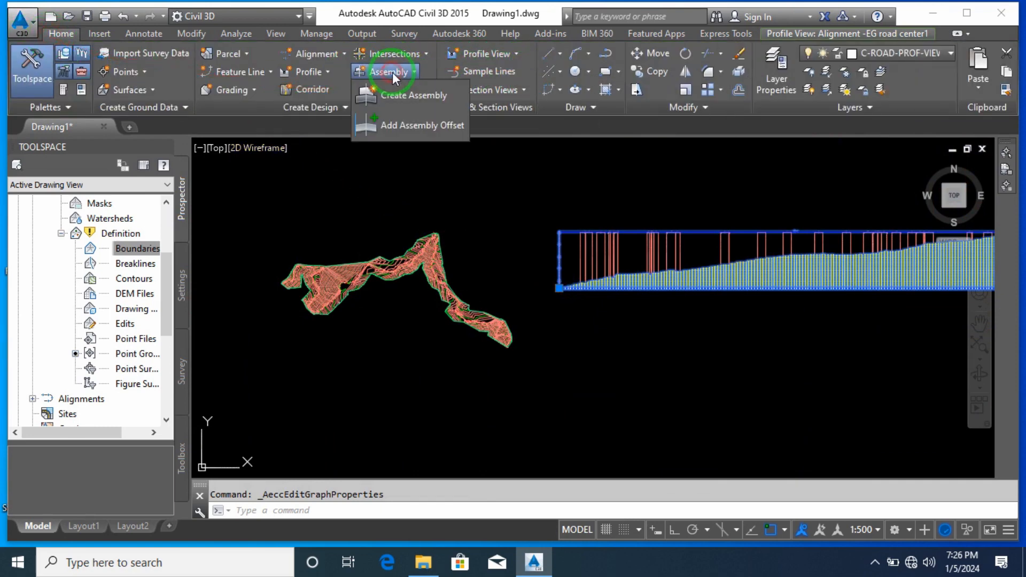
pyautogui.click(410, 95)
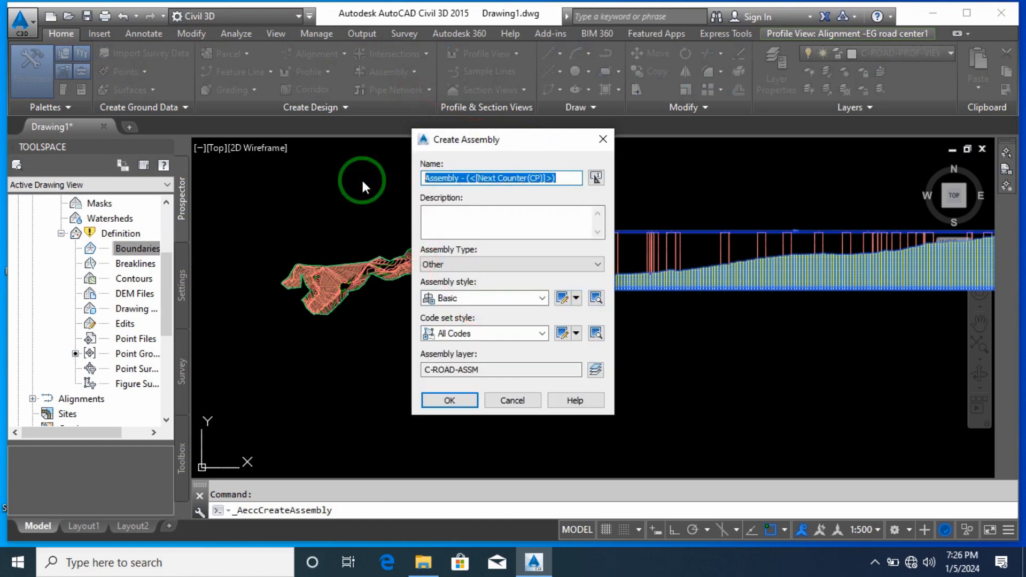
pyautogui.write('Road assembly')
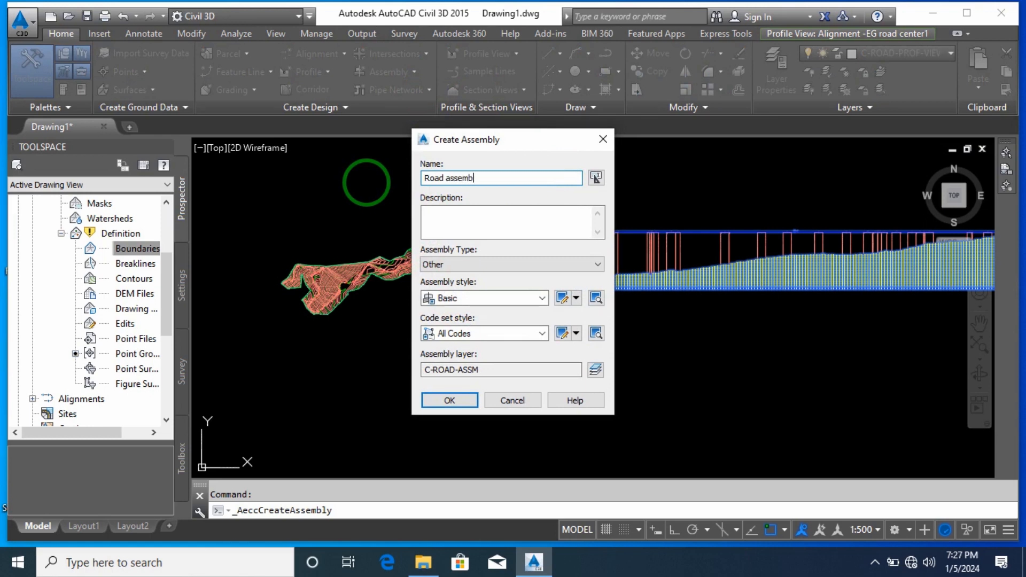
pyautogui.click(453, 402)
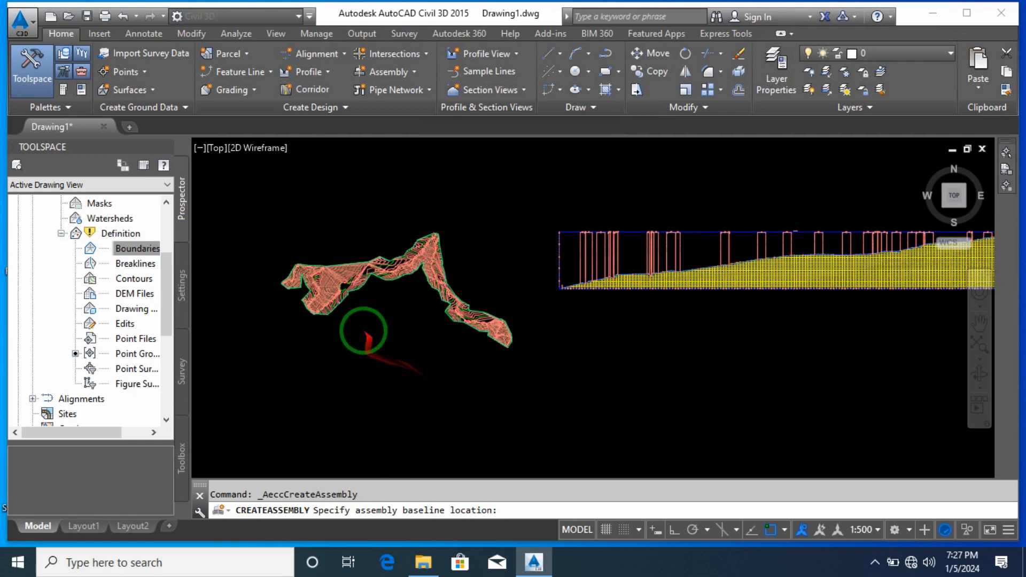
pyautogui.scroll(3, 417, 280)
pyautogui.click(427, 287)
# Attach a CrownedLane subassembly from the metric lanes set to the road assembly's baseline, keeping its default parameters
pyautogui.scroll(3, 594, 281)
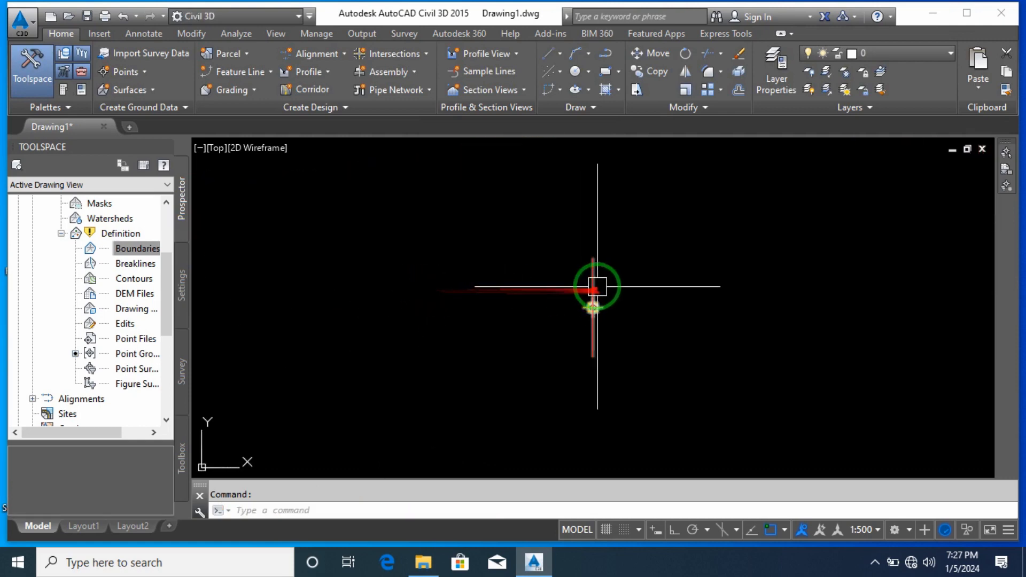
pyautogui.click(594, 278)
pyautogui.click(585, 52)
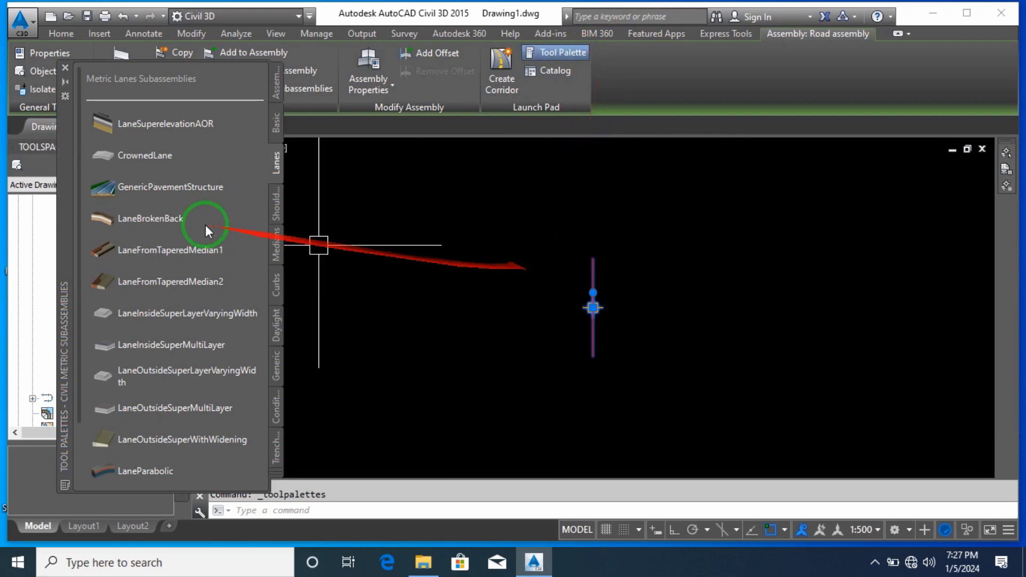
pyautogui.click(159, 157)
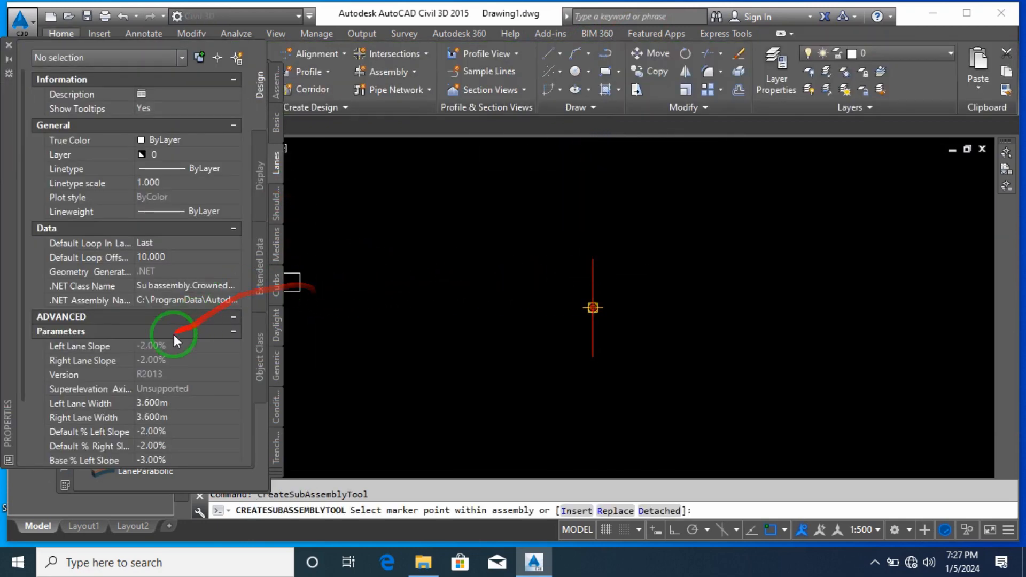
pyautogui.scroll(-3, 195, 411)
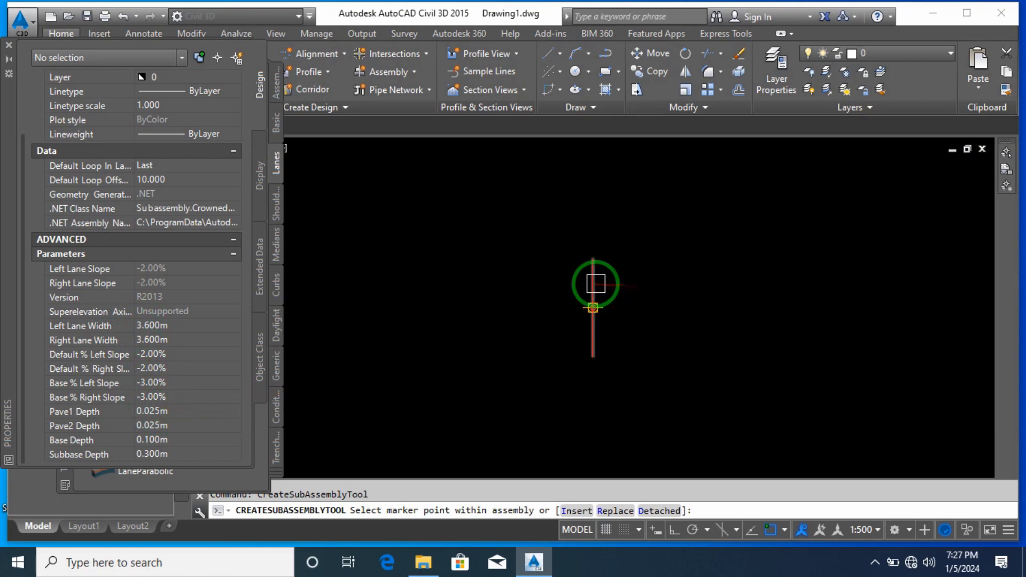
pyautogui.click(596, 279)
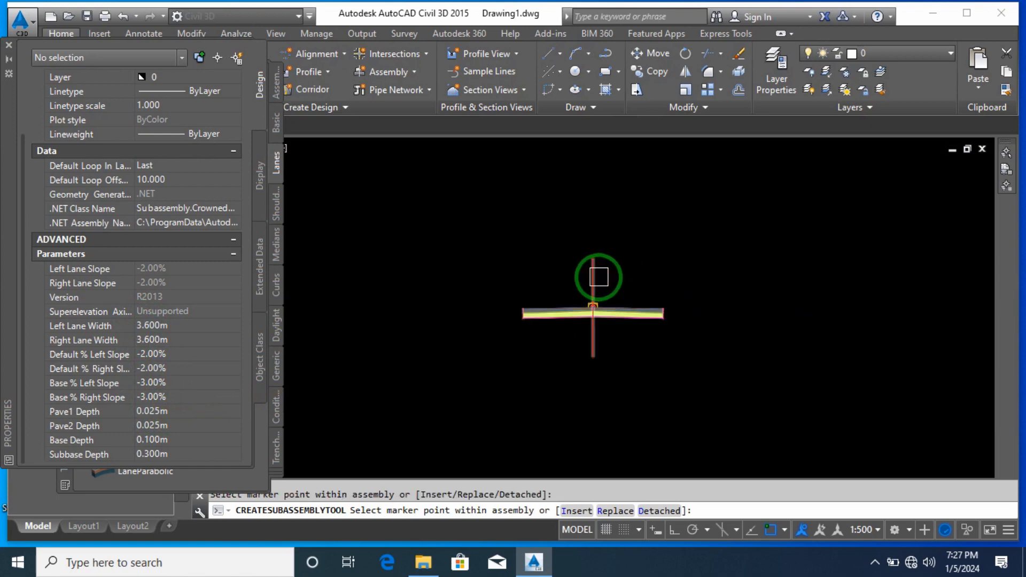
pyautogui.click(9, 47)
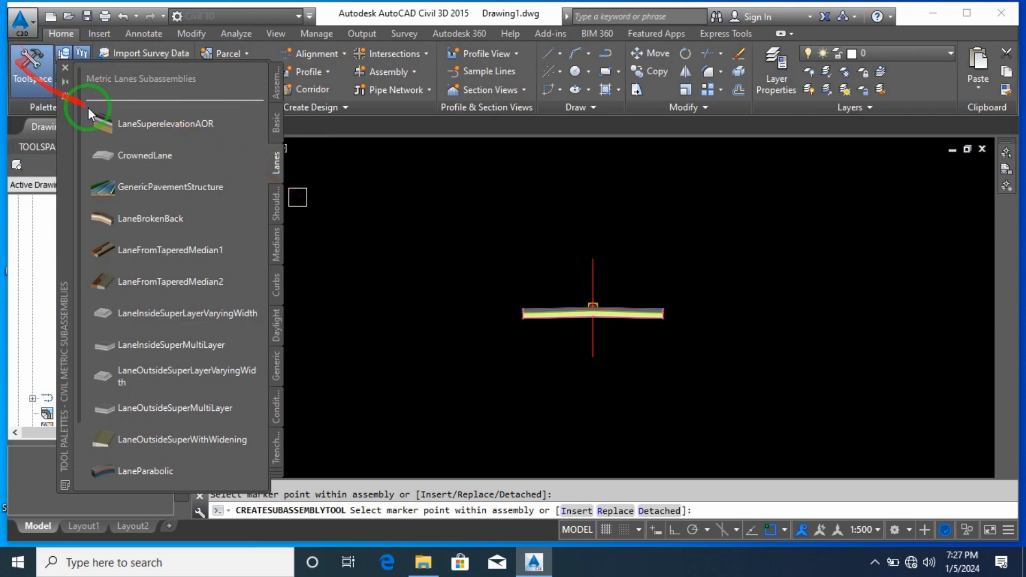
pyautogui.click(65, 69)
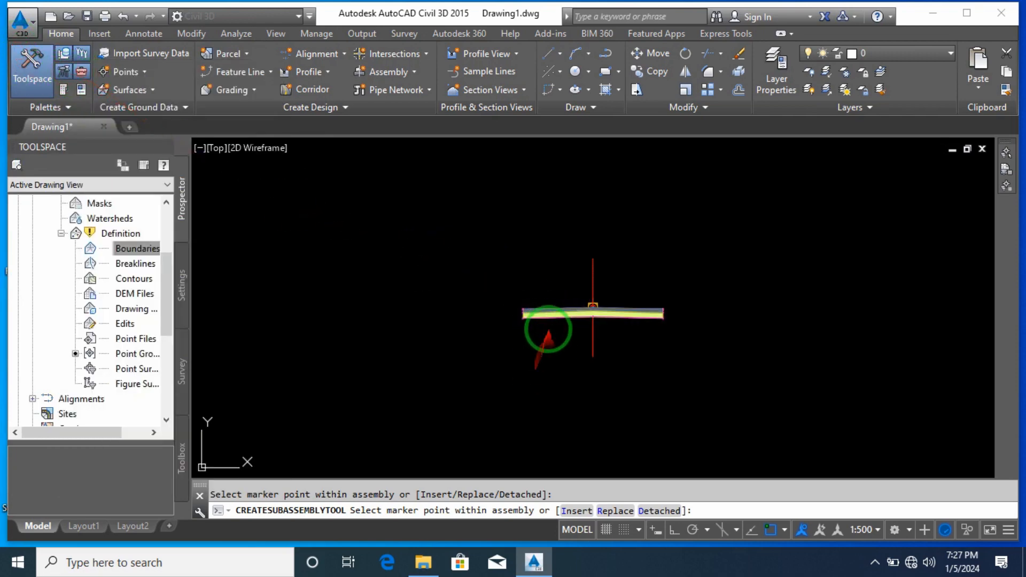
pyautogui.press('Escape')
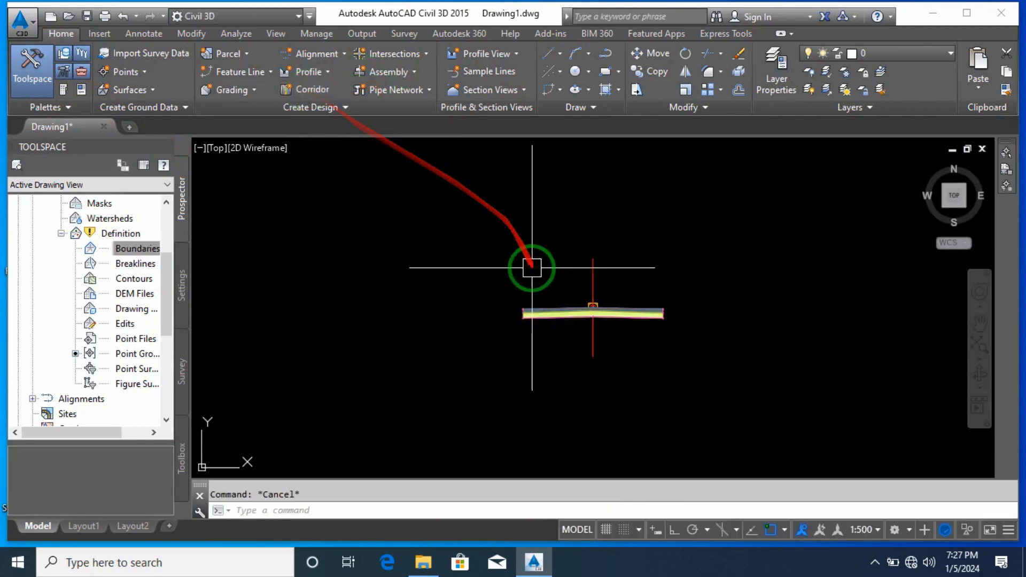
# Define "Corridor - Road" along Alignment -EG road center with Datum- Design Profile, Road assembly and target EG Surface, enabling baseline and region parameters
pyautogui.click(544, 309)
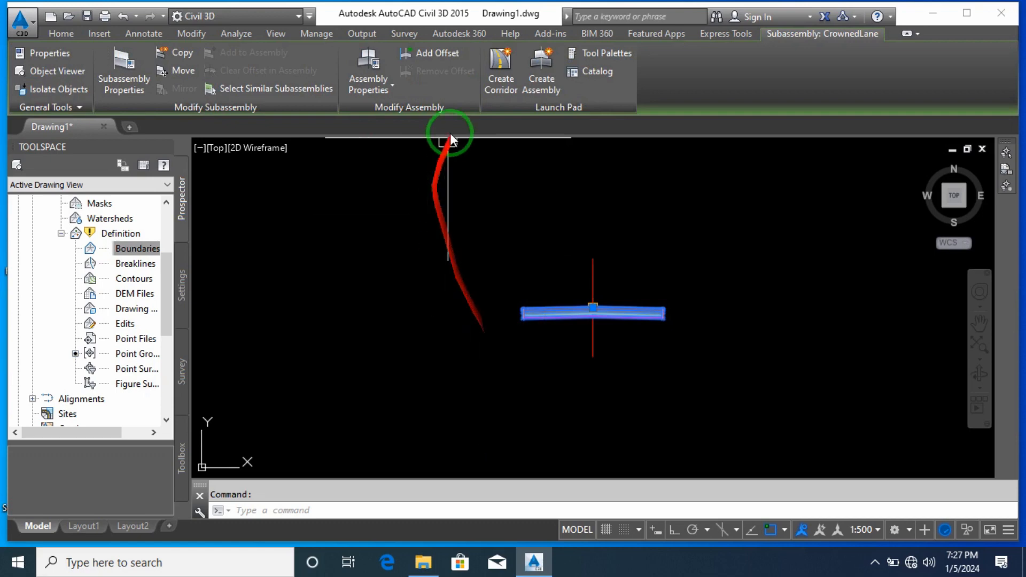
pyautogui.click(507, 89)
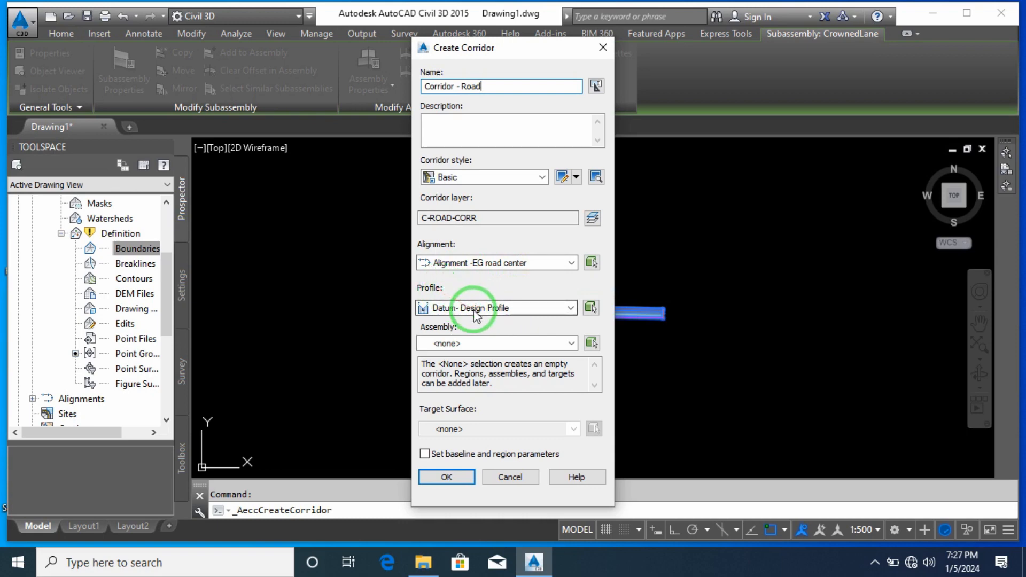
pyautogui.click(452, 343)
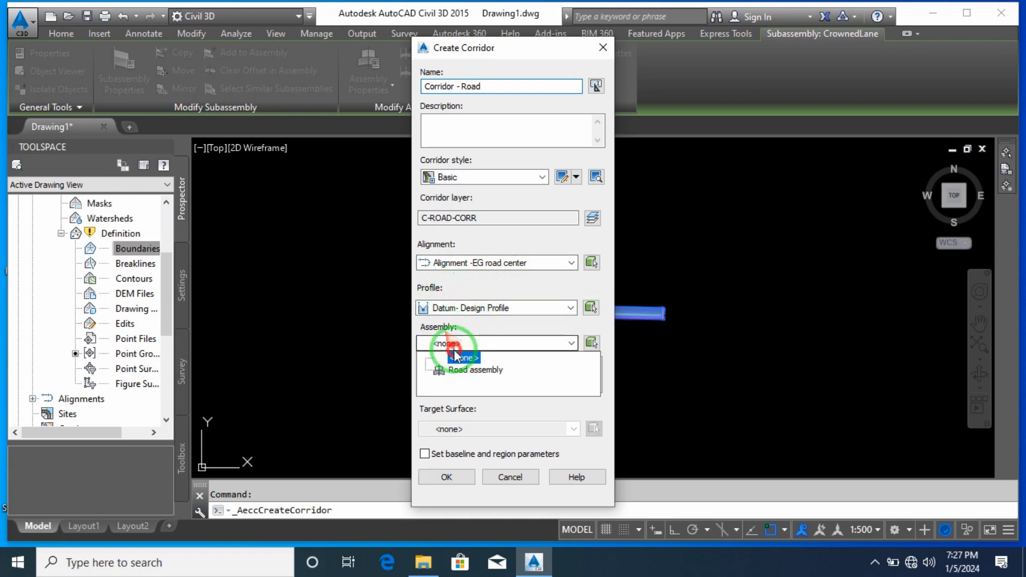
pyautogui.click(470, 369)
pyautogui.click(469, 452)
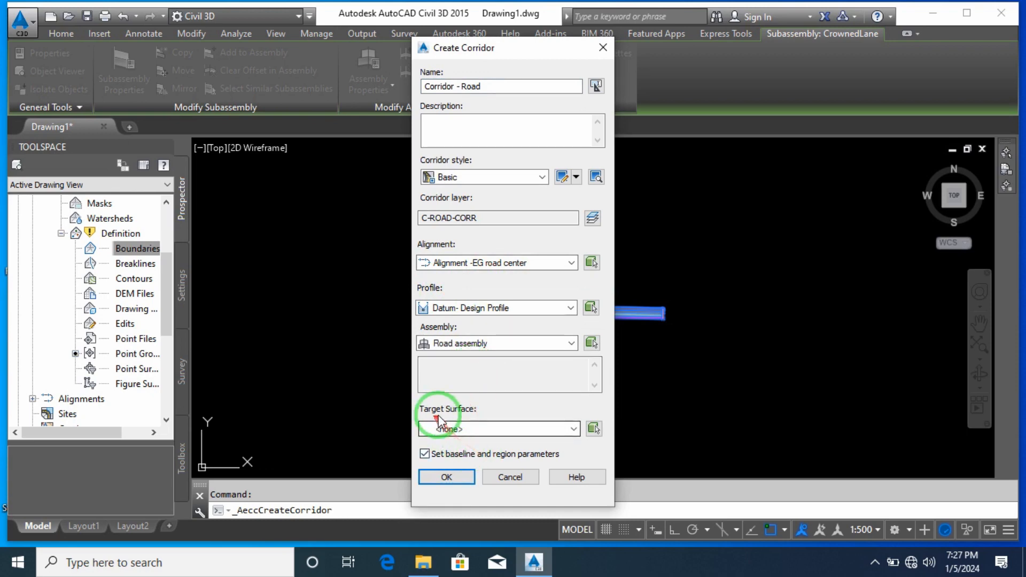
pyautogui.click(449, 429)
pyautogui.click(469, 451)
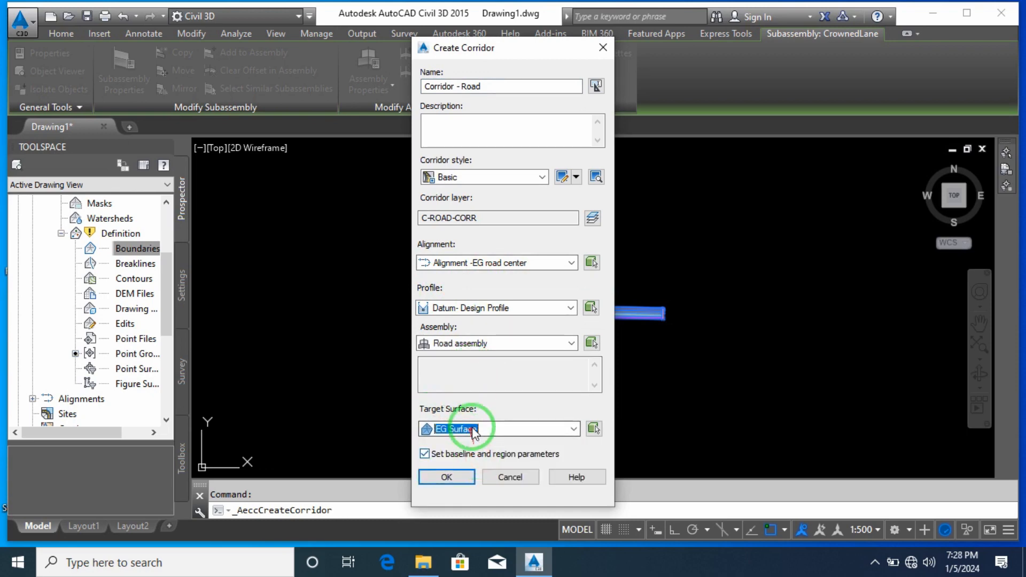
pyautogui.click(448, 477)
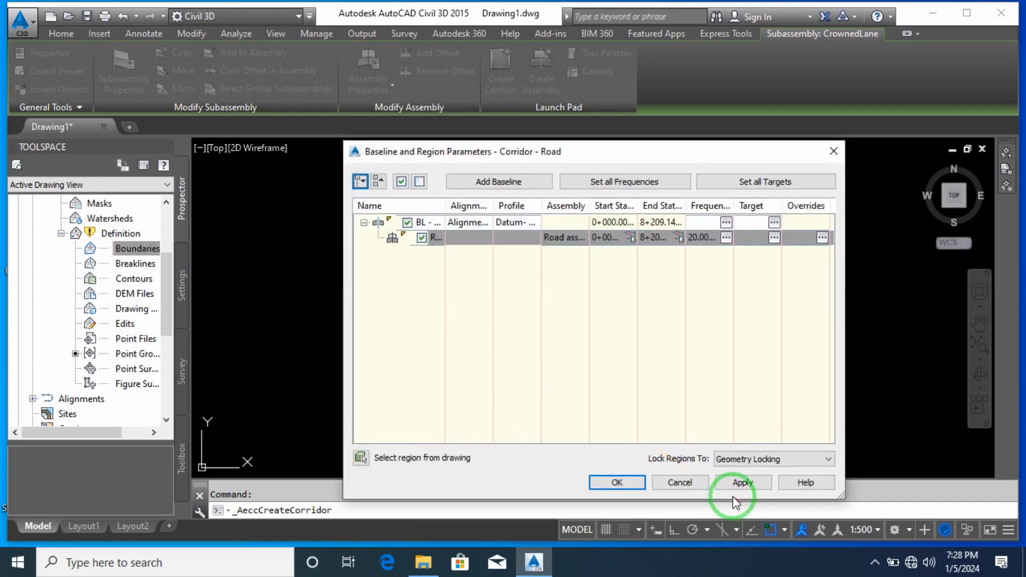
# Apply the default baseline and region parameters and build the road corridor
pyautogui.click(736, 484)
pyautogui.click(428, 234)
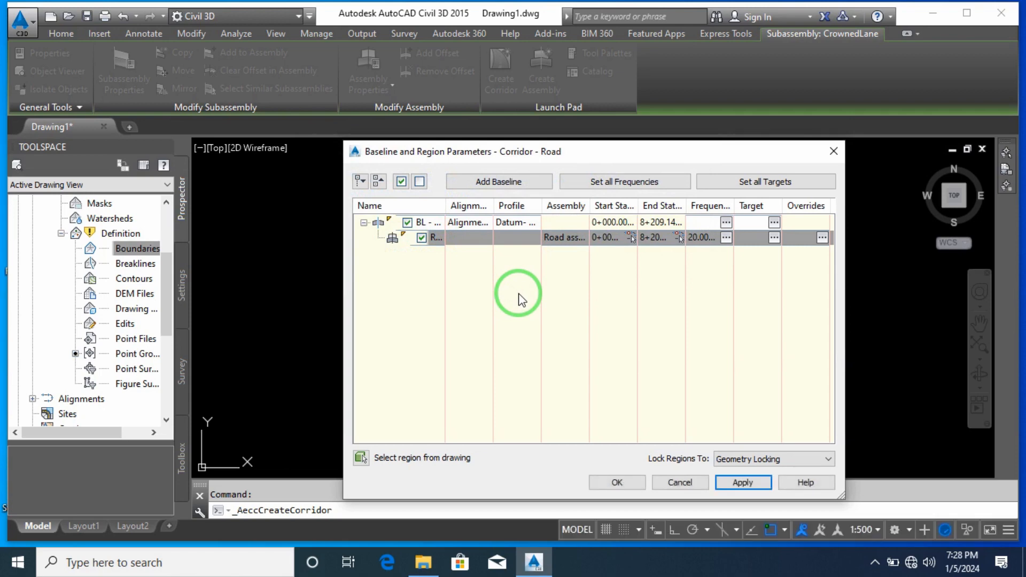
pyautogui.click(618, 483)
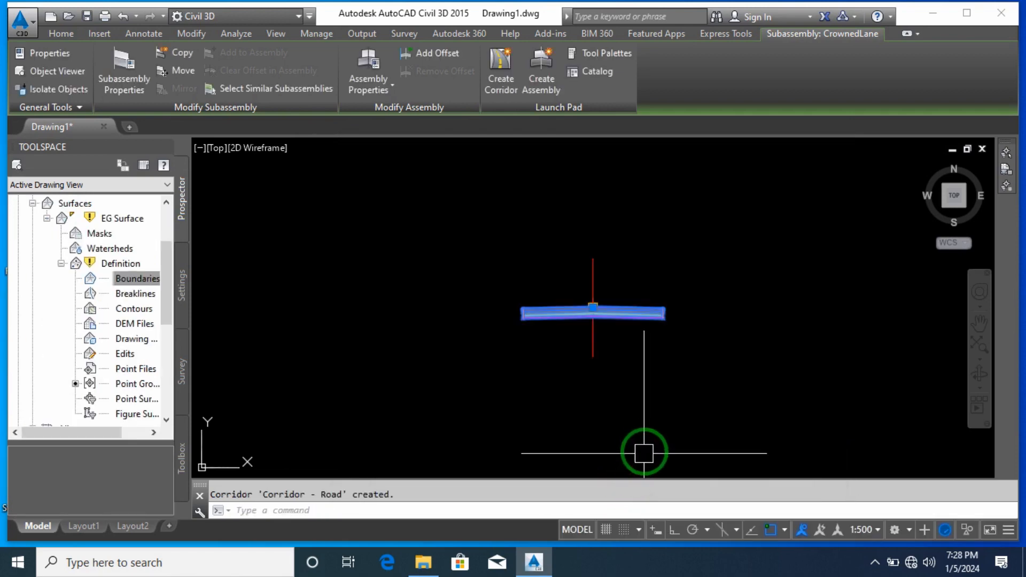
# Examine the road corridor along the alignment across the contoured surface, down to its end
pyautogui.scroll(-8, 646, 449)
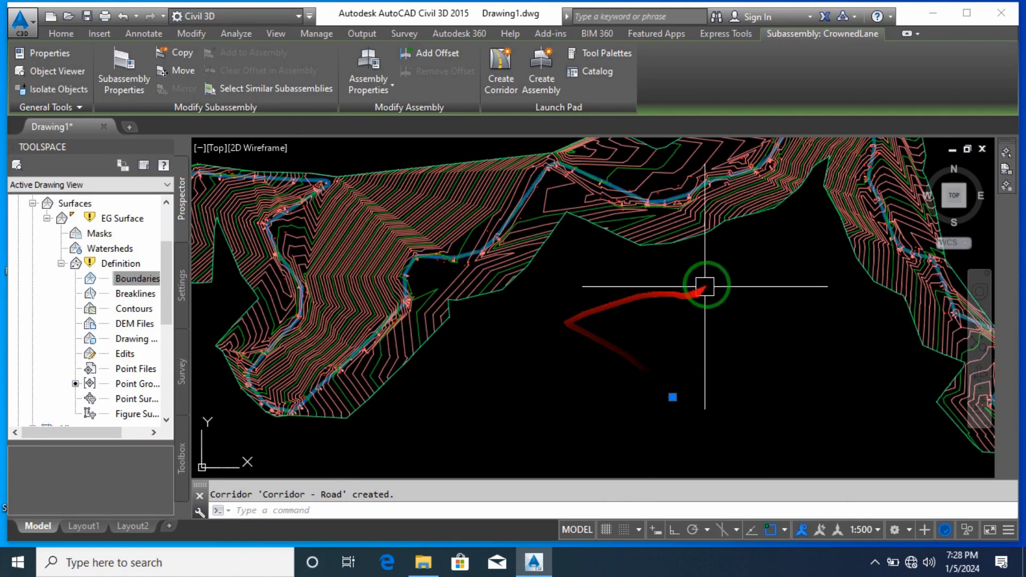
pyautogui.moveTo(706, 283); pyautogui.dragTo(553, 273, button='middle')
pyautogui.scroll(-4, 560, 275)
pyautogui.scroll(2, 758, 380)
pyautogui.scroll(7, 759, 384)
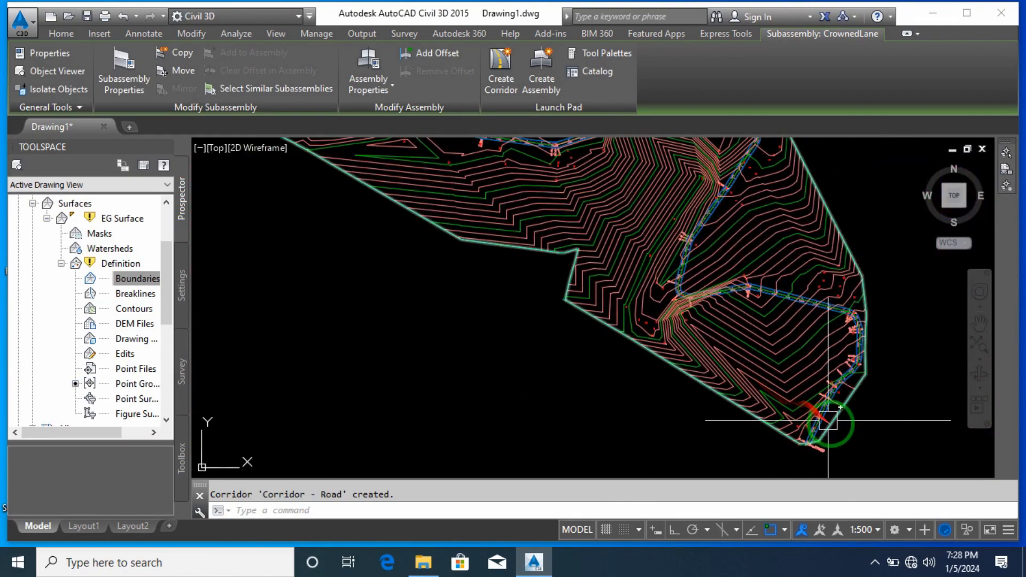
pyautogui.scroll(-8, 762, 412)
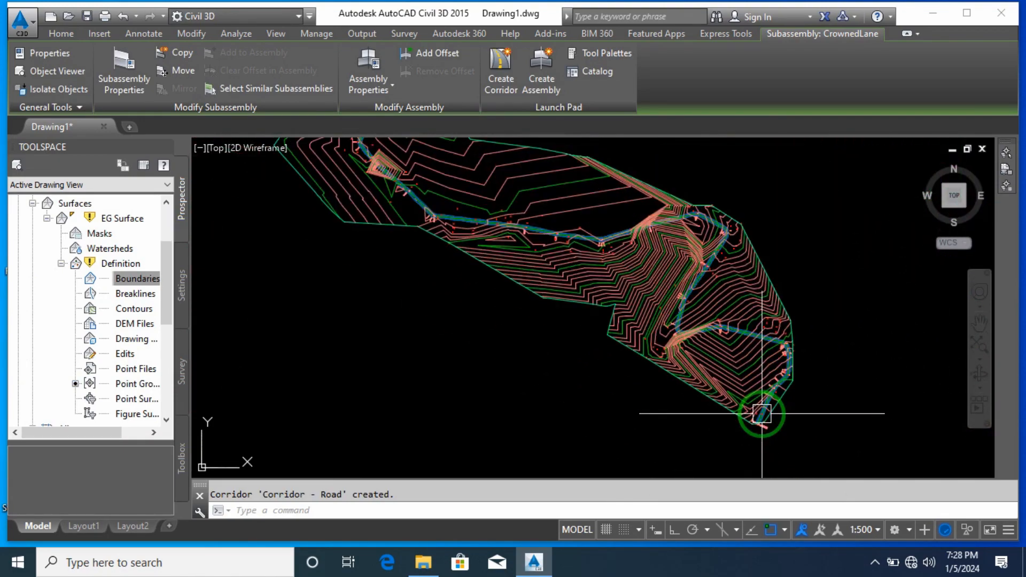
pyautogui.moveTo(459, 276); pyautogui.dragTo(620, 306, button='middle')
pyautogui.scroll(-4, 620, 307)
pyautogui.scroll(7, 619, 307)
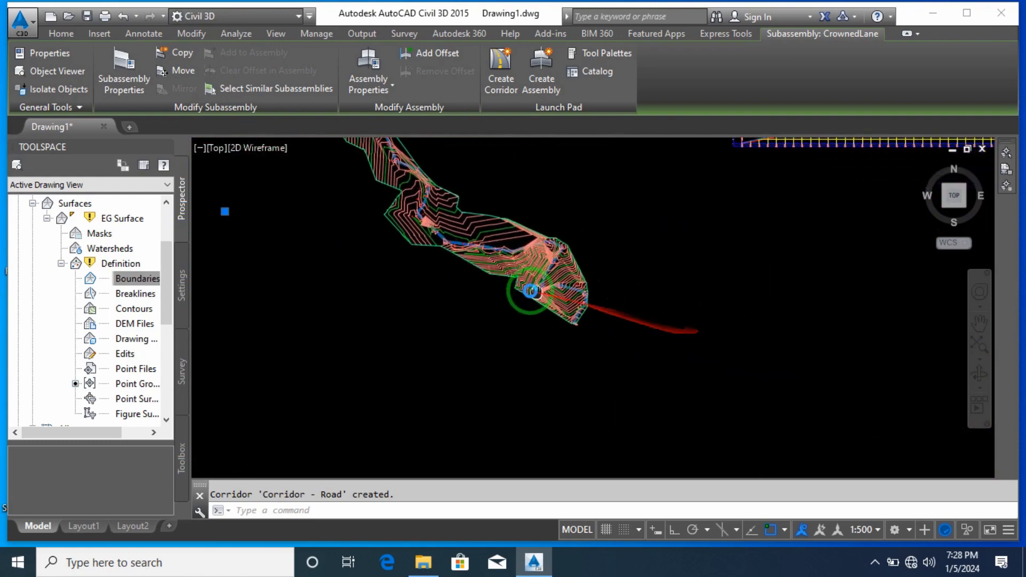
pyautogui.scroll(6, 561, 338)
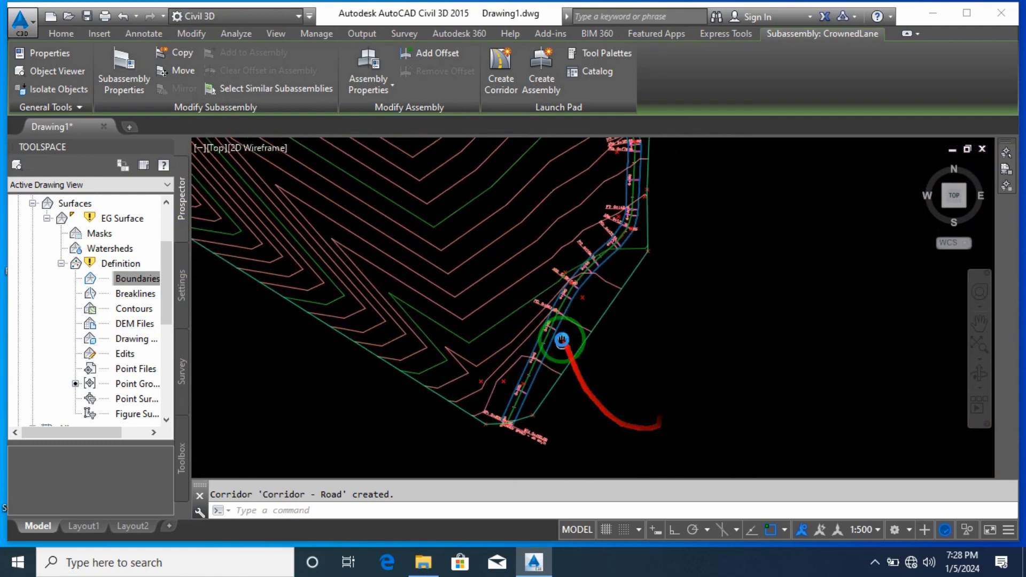
pyautogui.click(549, 316)
pyautogui.rightClick(549, 316)
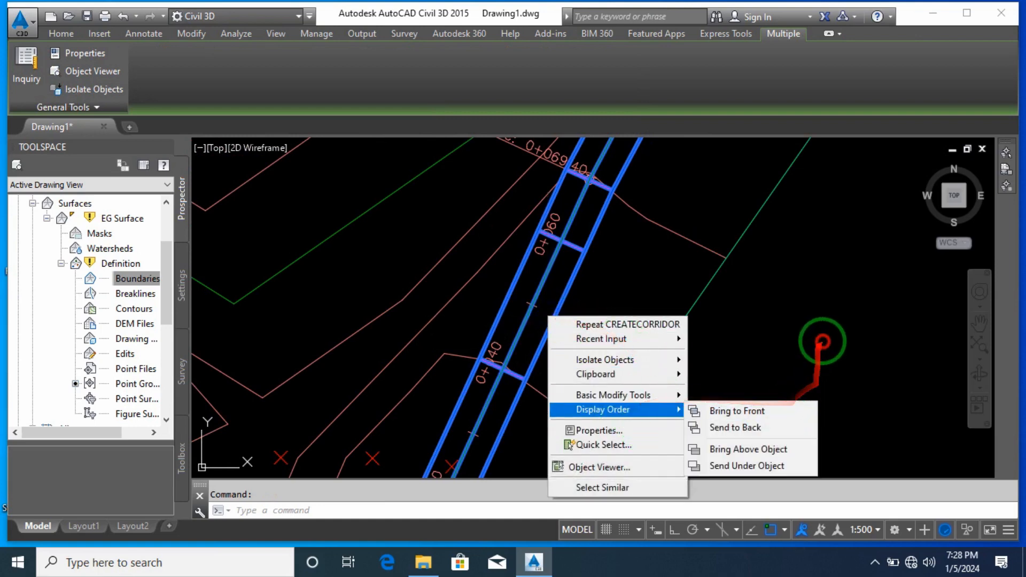
pyautogui.click(819, 344)
pyautogui.press('Escape')
pyautogui.click(746, 381)
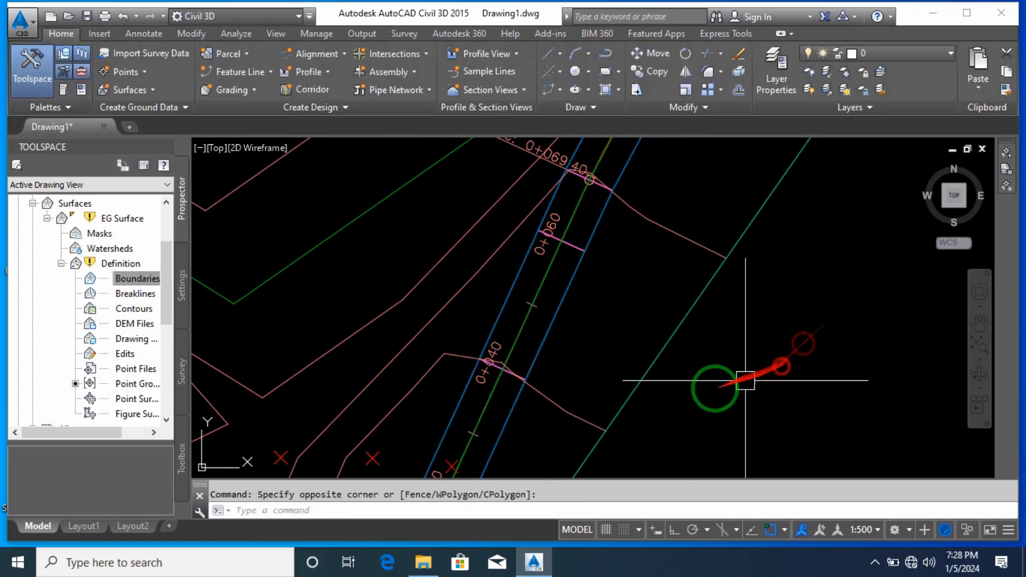
# Select only the road corridor near its starting station and examine its course over the contours
pyautogui.click(543, 332)
pyautogui.rightClick(546, 331)
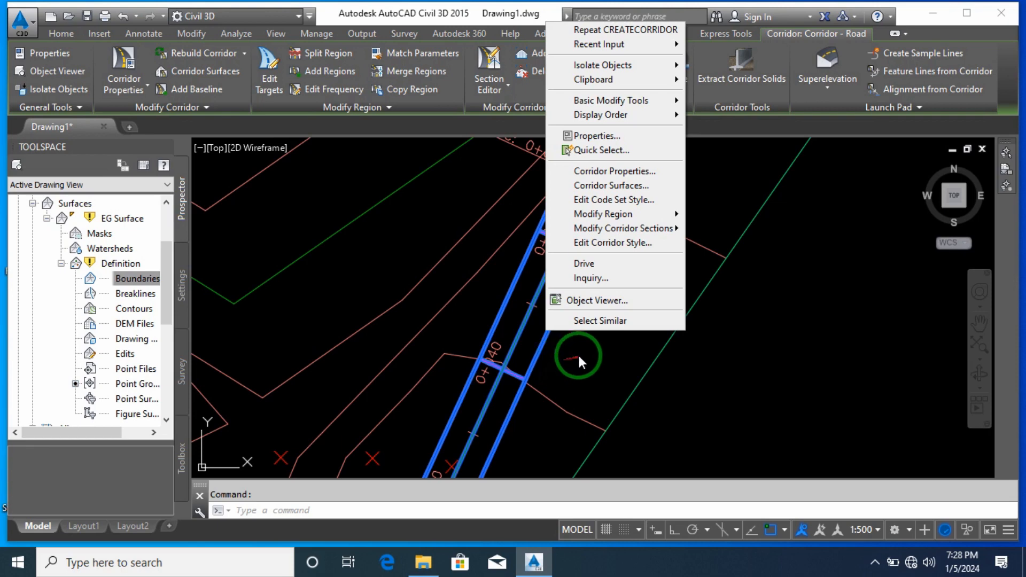
pyautogui.click(586, 354)
pyautogui.click(751, 418)
pyautogui.click(738, 430)
pyautogui.scroll(-2, 625, 318)
pyautogui.scroll(-2, 624, 318)
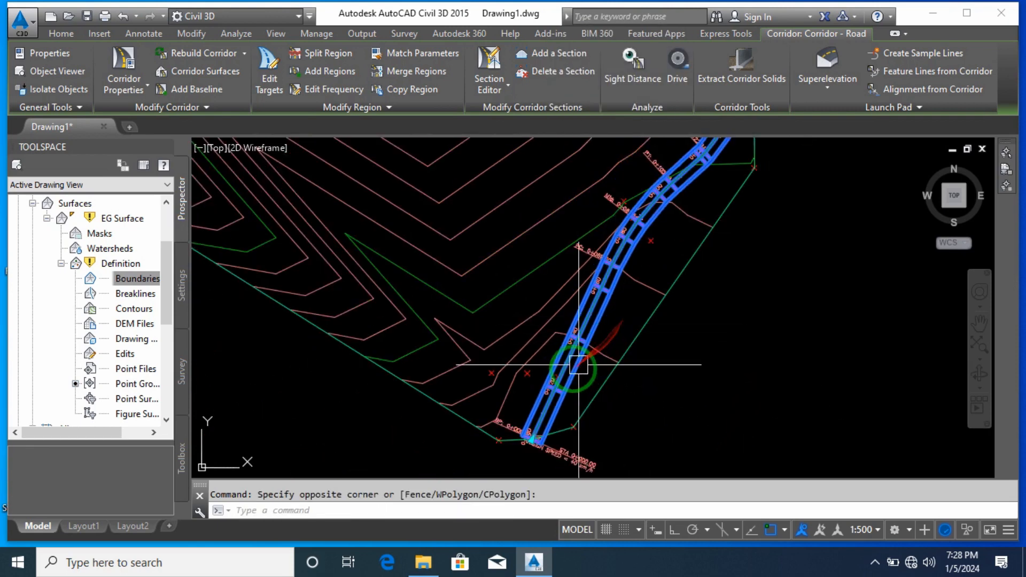
pyautogui.scroll(4, 539, 443)
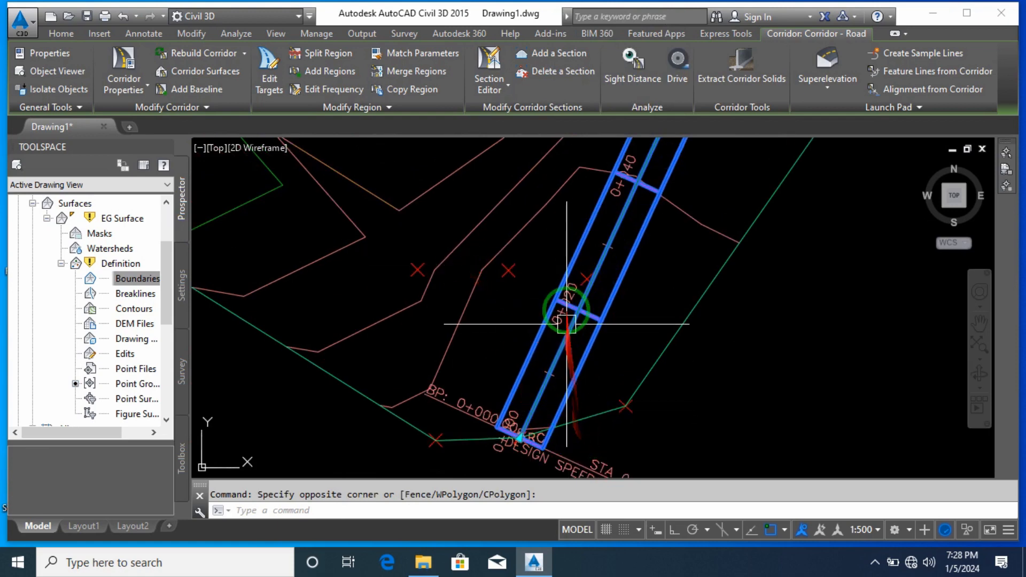
pyautogui.scroll(-3, 522, 353)
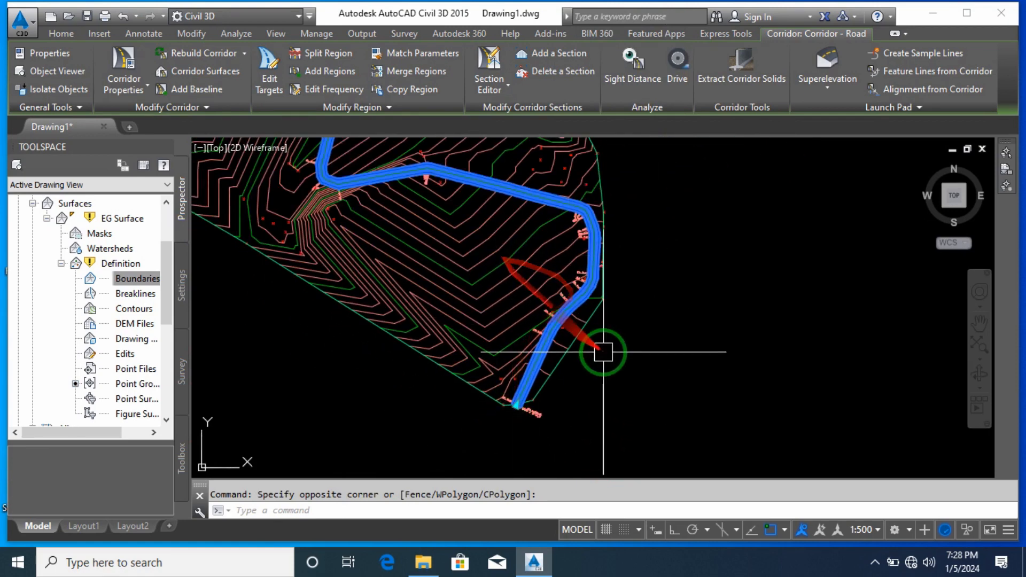
pyautogui.scroll(4, 609, 321)
pyautogui.scroll(2, 481, 304)
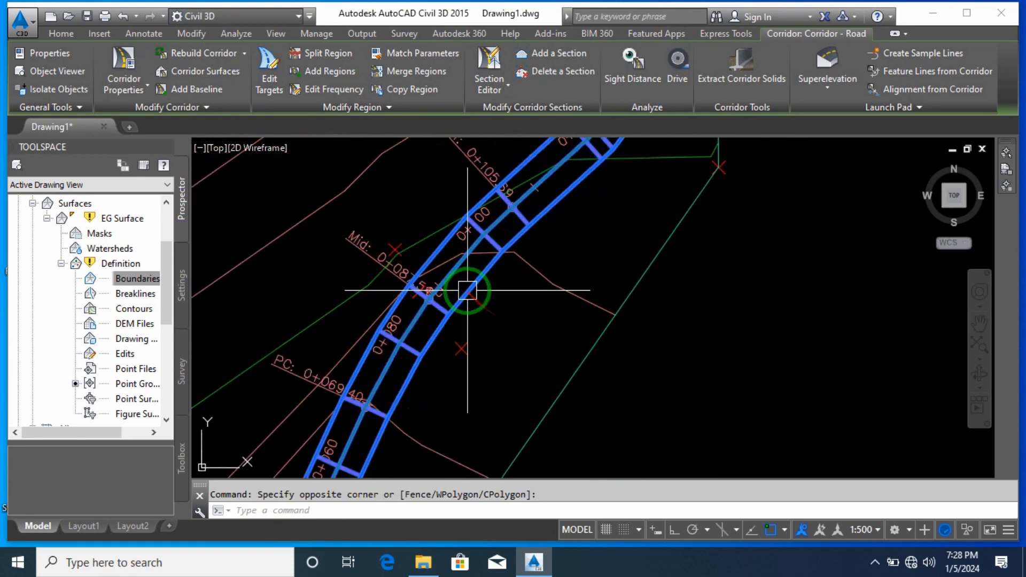
# Create a corridor surface for Corridor - Road from the SubBase link code, with those links added as breaklines
pyautogui.rightClick(463, 291)
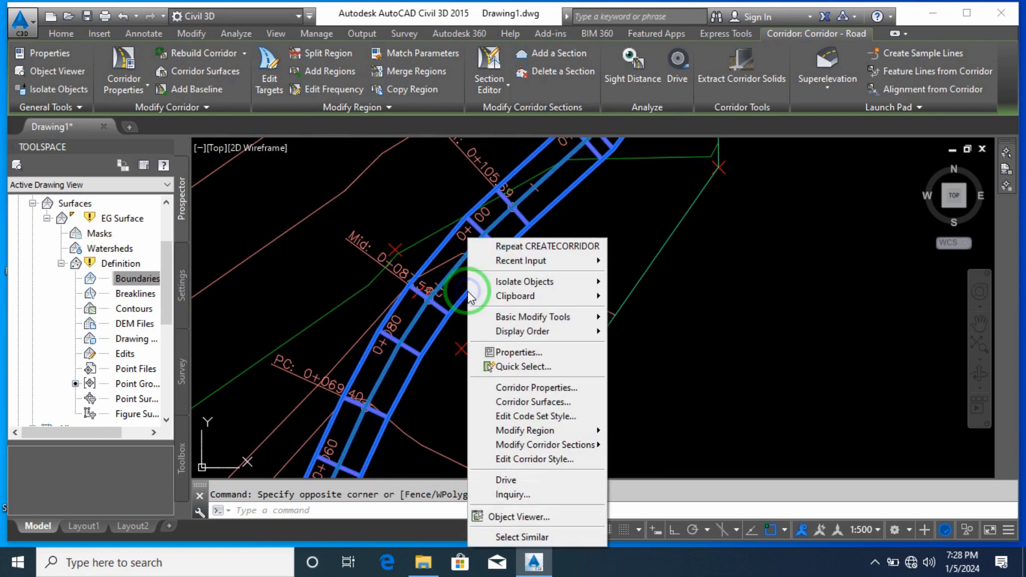
pyautogui.click(569, 405)
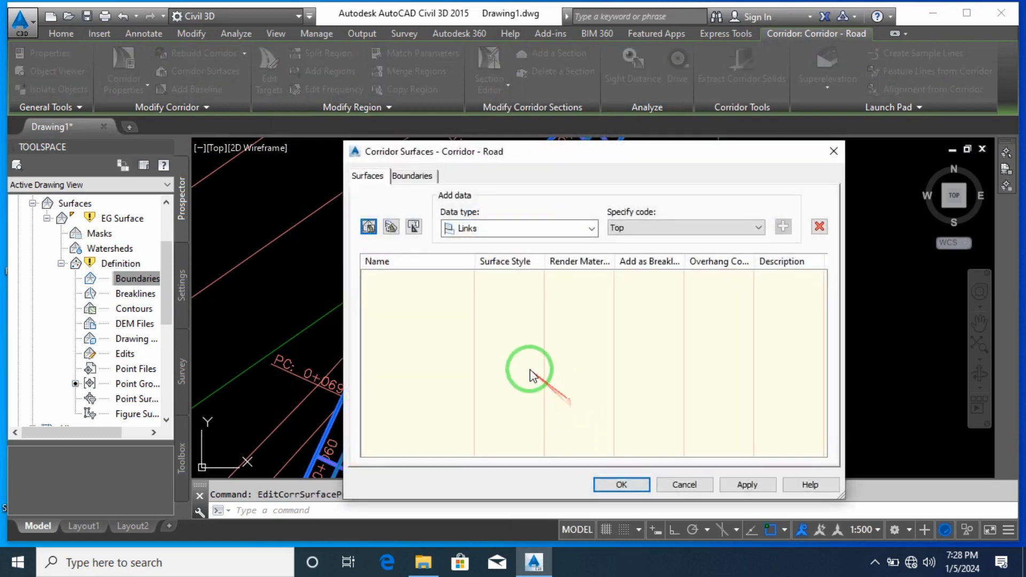
pyautogui.click(368, 230)
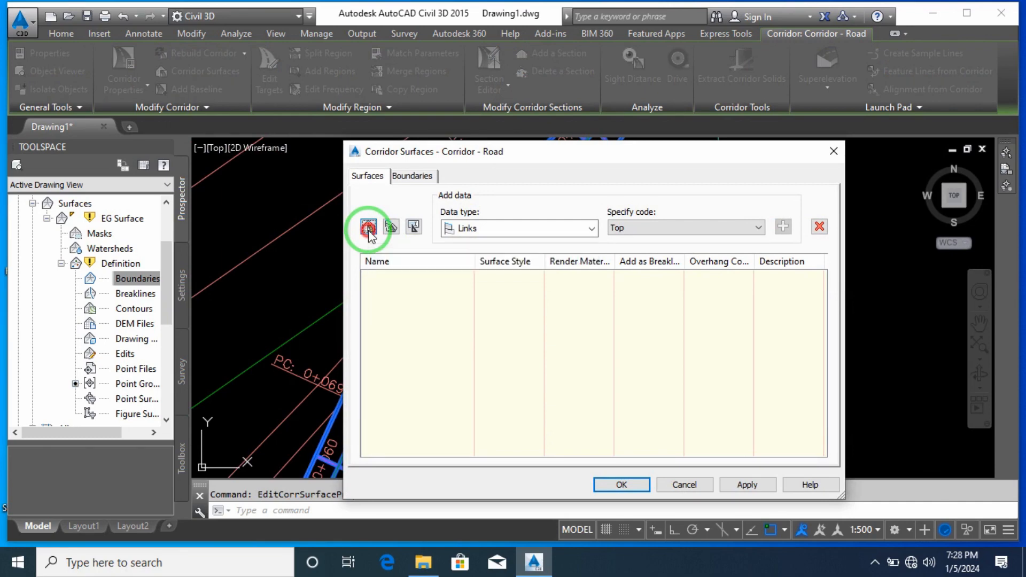
pyautogui.click(633, 230)
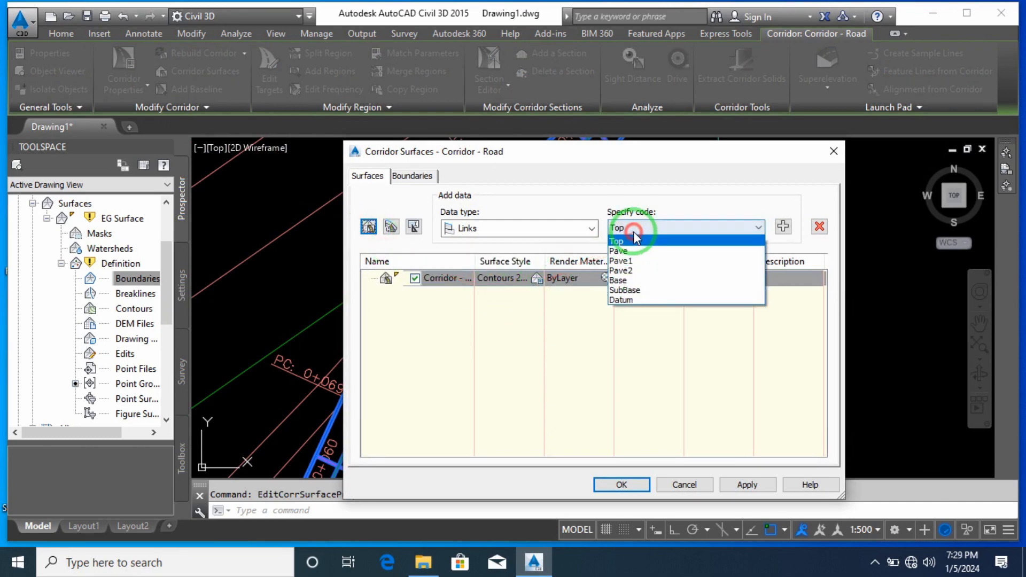
pyautogui.click(642, 291)
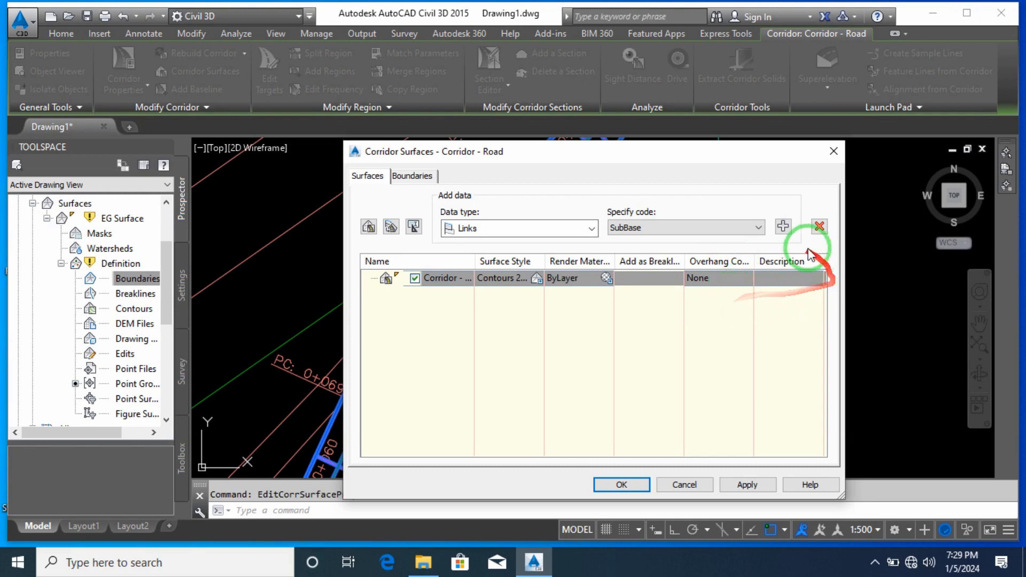
pyautogui.click(790, 237)
pyautogui.click(621, 293)
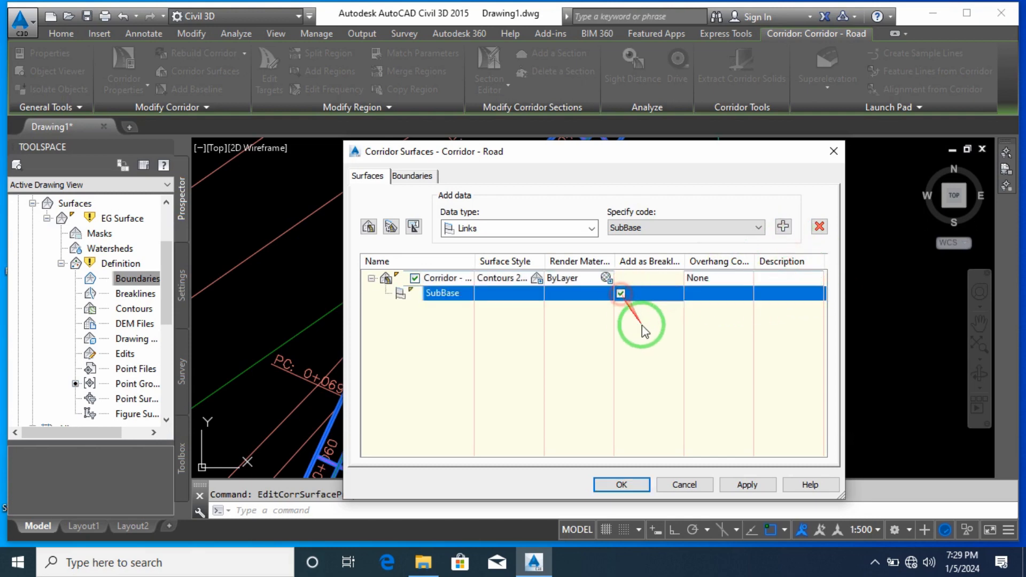
# Add an automatic Lane_Sub outside boundary to the corridor surface and rebuild the corridor to apply the changes
pyautogui.click(428, 177)
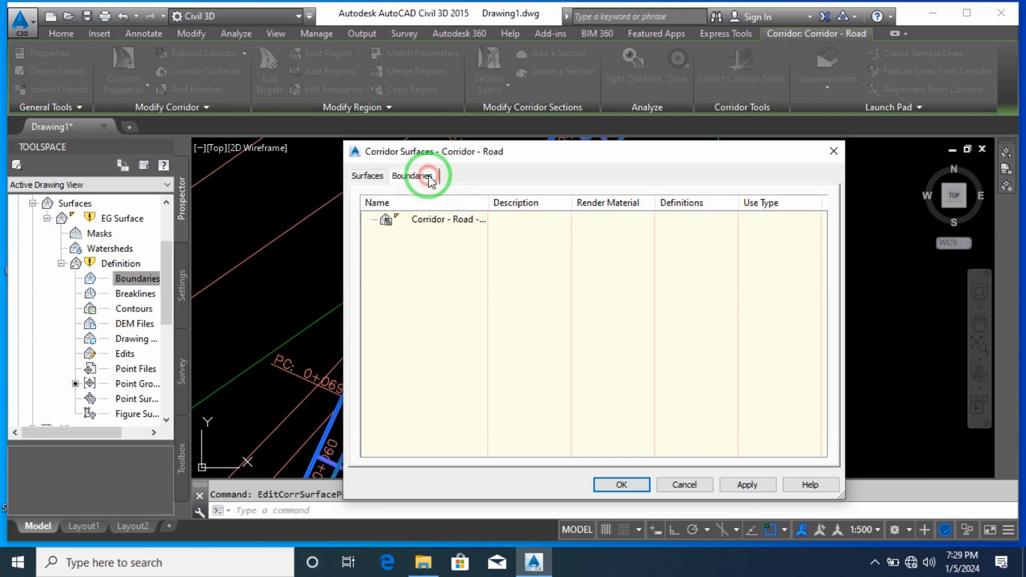
pyautogui.rightClick(446, 222)
pyautogui.moveTo(575, 242)
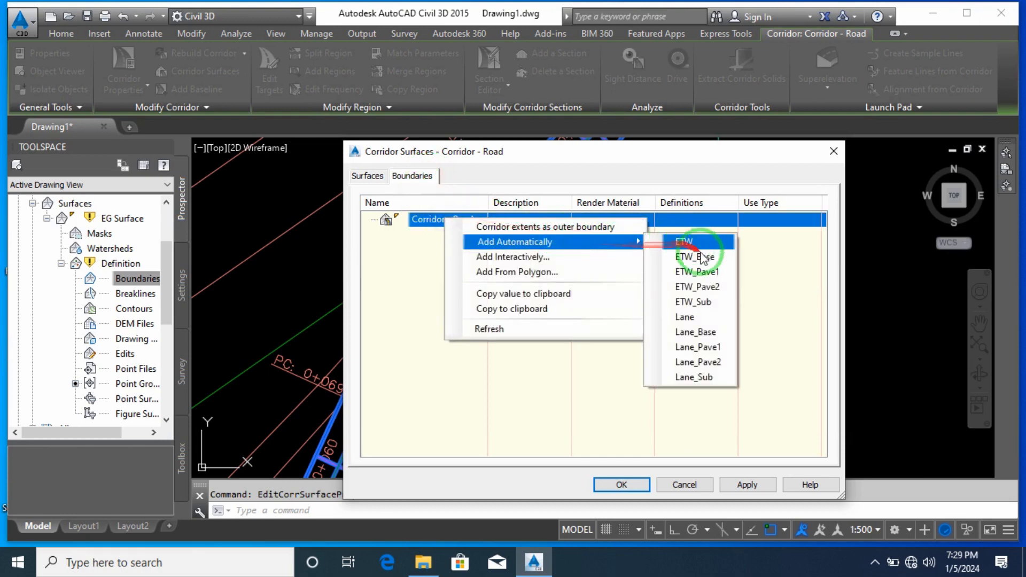
pyautogui.click(718, 375)
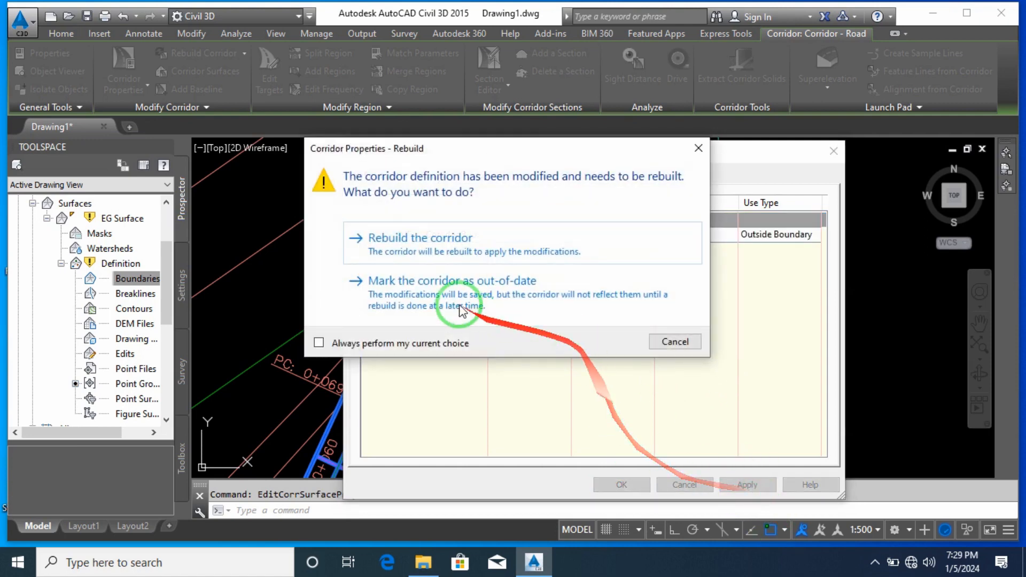
pyautogui.click(396, 238)
pyautogui.click(623, 485)
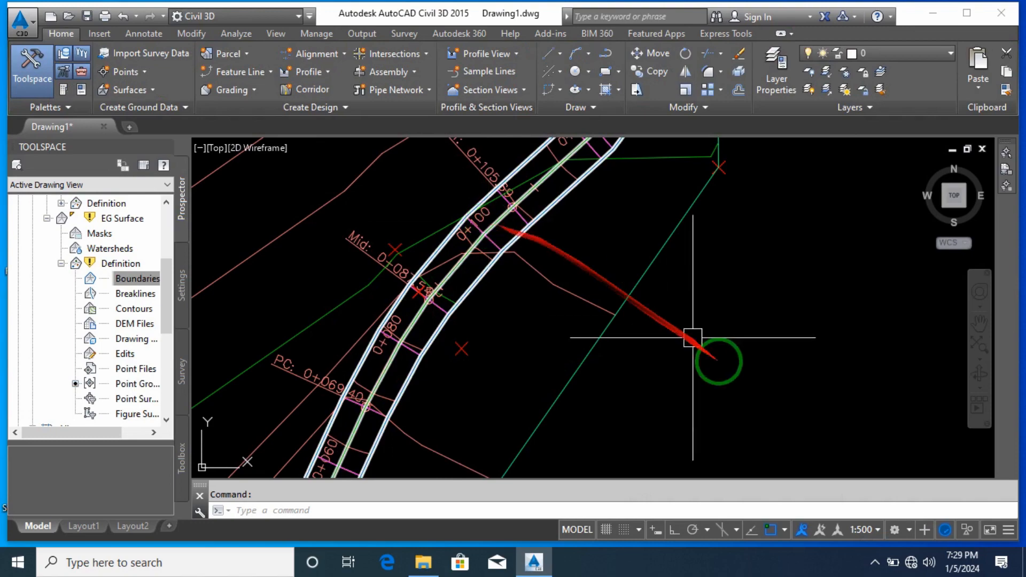
# Collapse the EG Surface branch and its definition in the drawing's surface tree
pyautogui.scroll(-6, 708, 367)
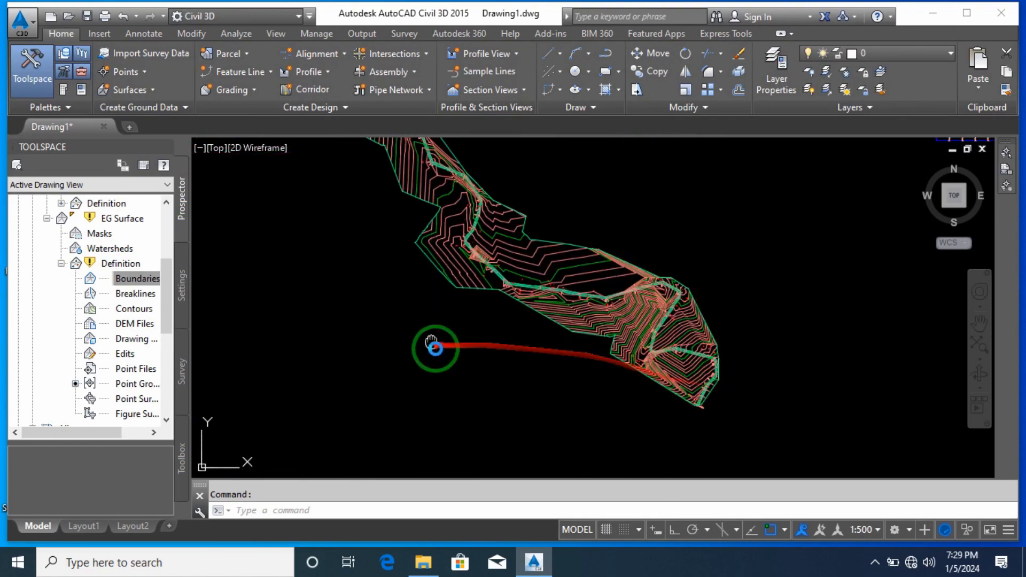
pyautogui.moveTo(435, 348); pyautogui.dragTo(573, 391, button='middle')
pyautogui.scroll(-6, 644, 392)
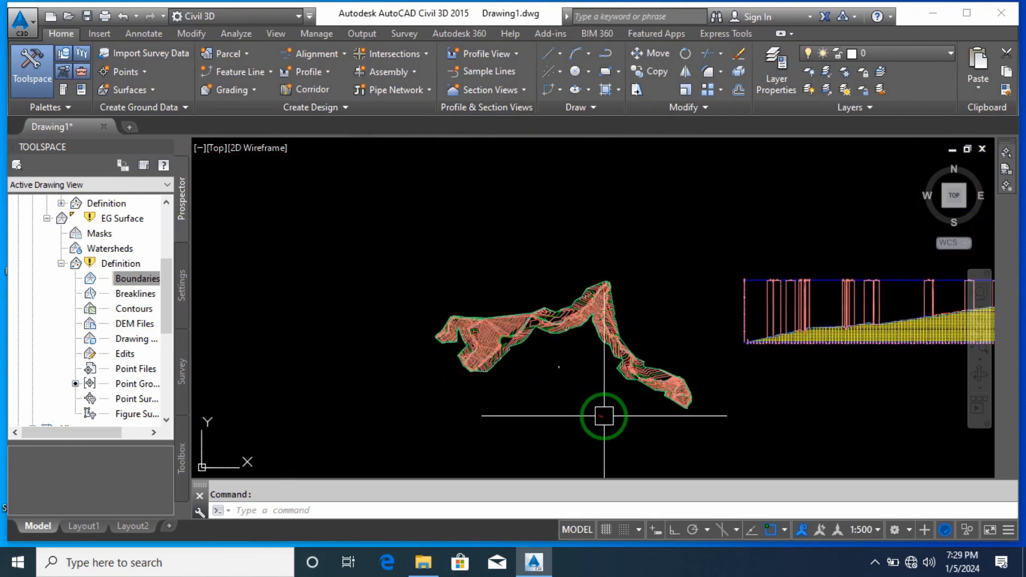
pyautogui.click(62, 264)
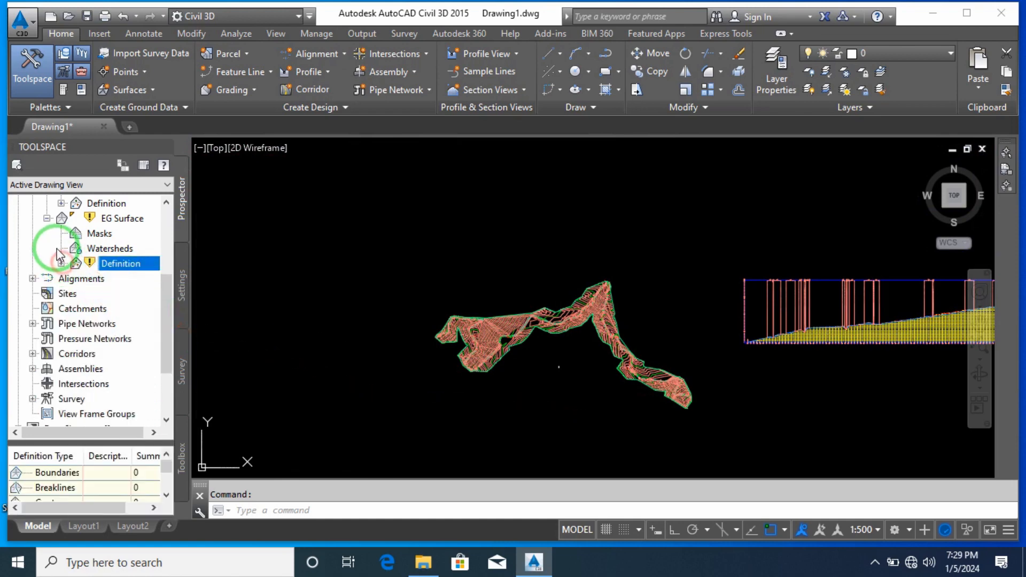
pyautogui.click(47, 219)
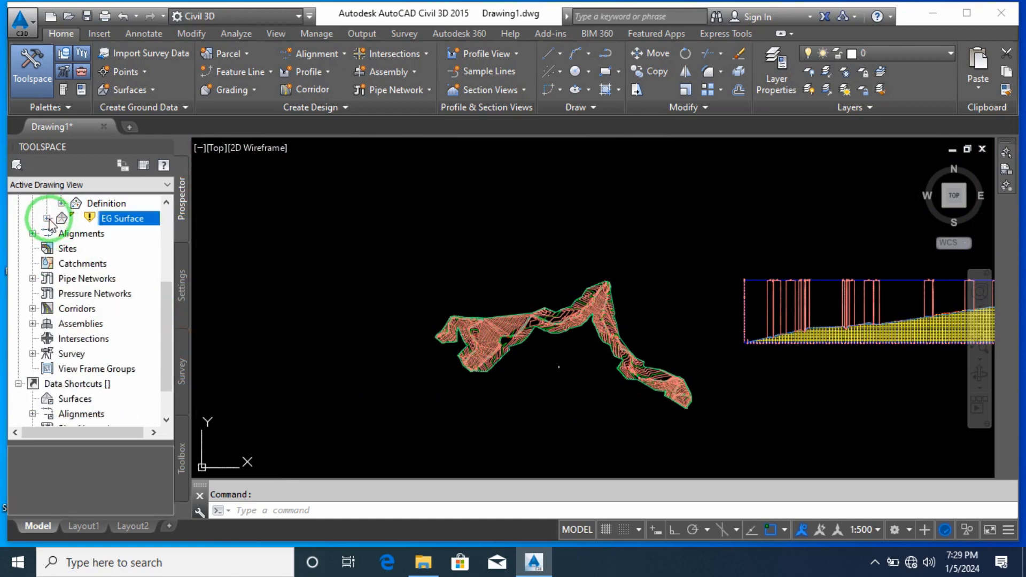
pyautogui.click(47, 219)
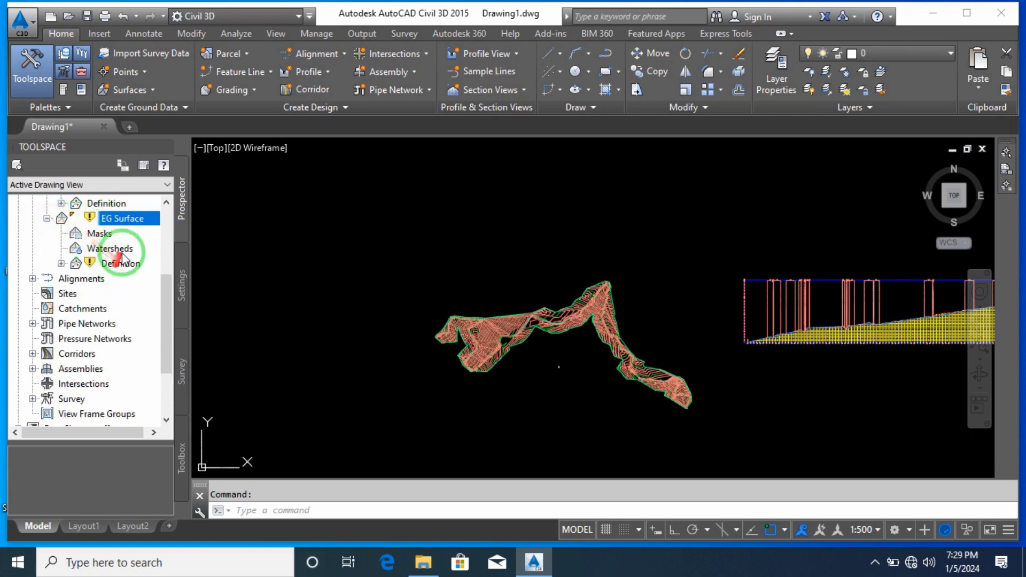
pyautogui.rightClick(118, 220)
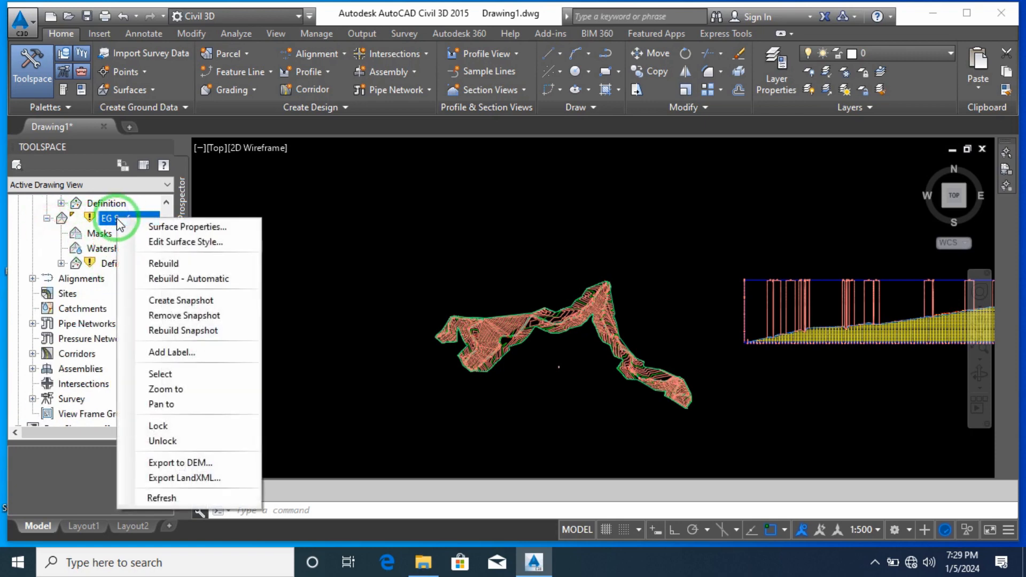
pyautogui.click(81, 264)
pyautogui.click(47, 219)
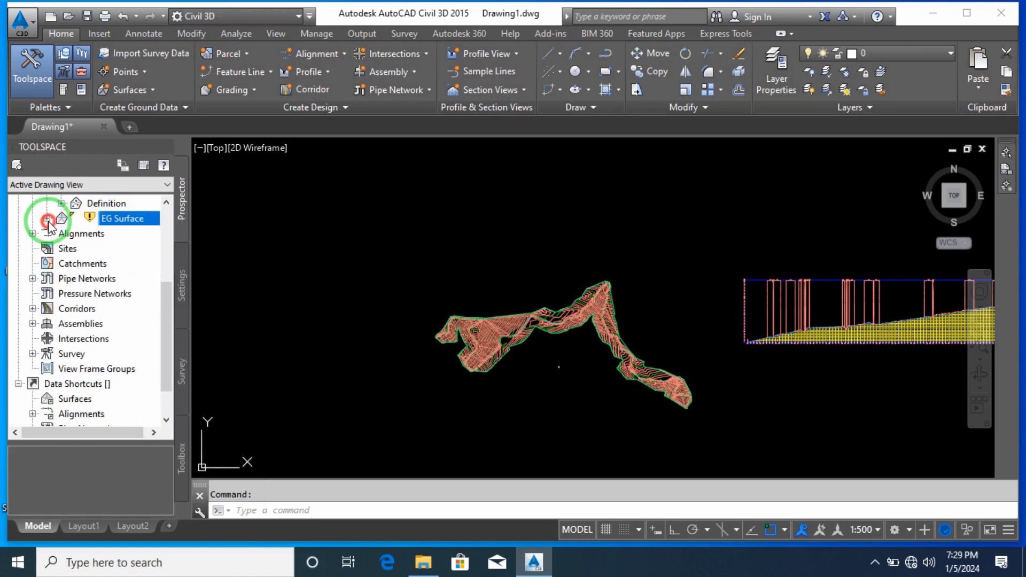
# Review the corridor surface and EG Surface entries in the Surfaces collection
pyautogui.scroll(2, 54, 227)
pyautogui.click(48, 248)
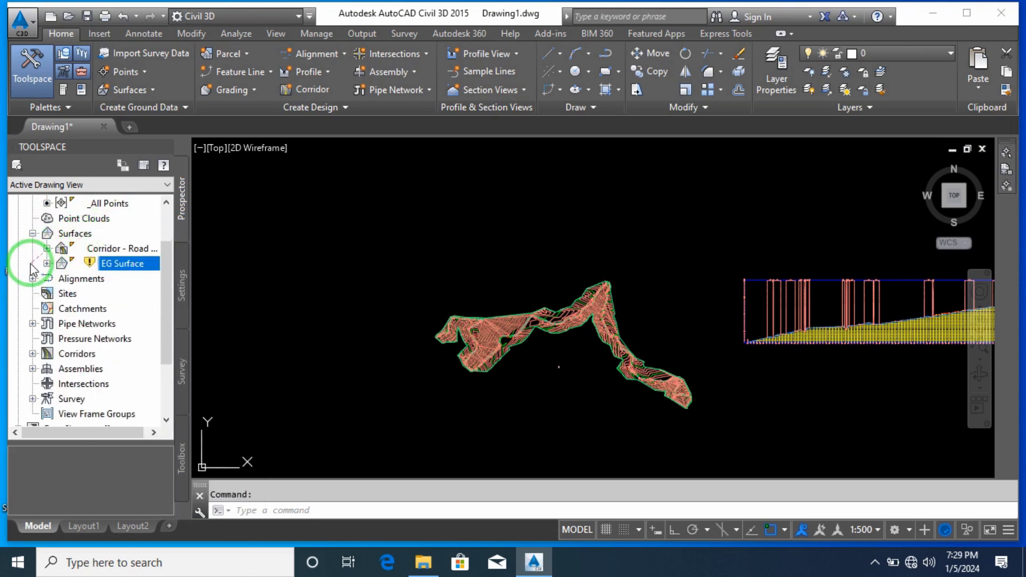
pyautogui.click(32, 233)
pyautogui.click(33, 234)
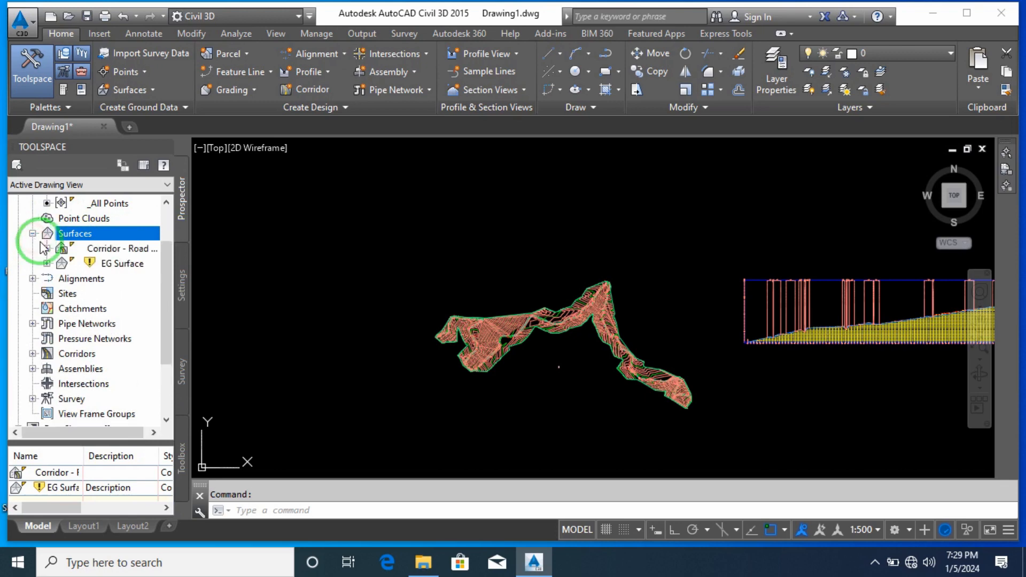
pyautogui.click(128, 249)
pyautogui.click(122, 263)
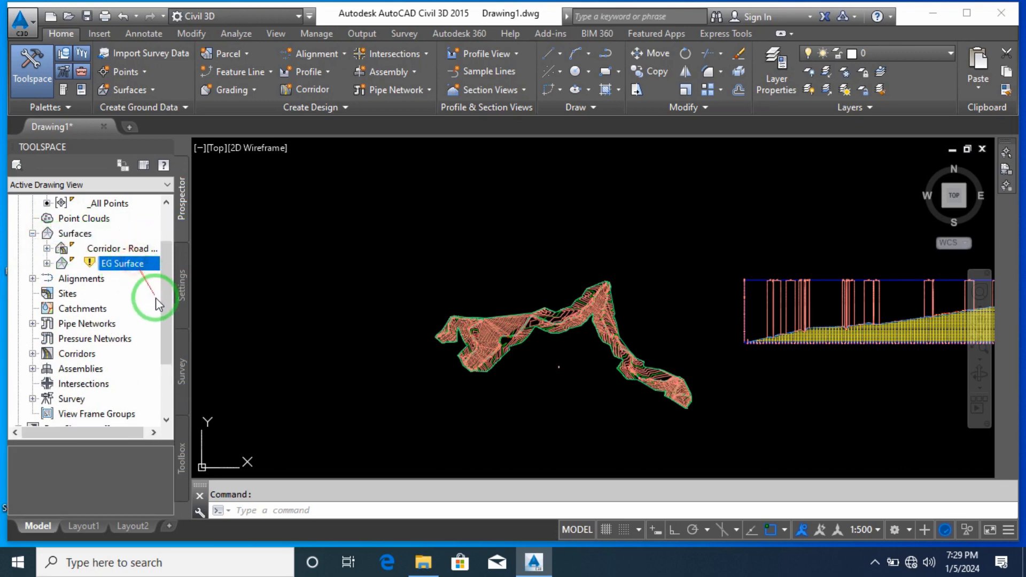
pyautogui.click(319, 308)
# Create a TIN surface named "Road surface" on layer C-TOPO with the Contours 5m and 25m (Design) style, and expand its branch
pyautogui.click(72, 234)
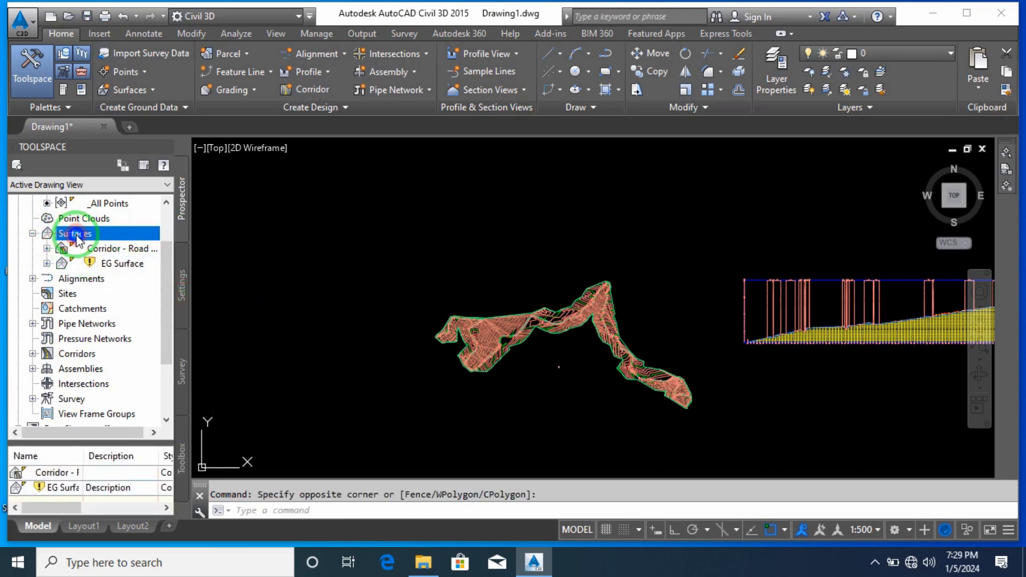
pyautogui.rightClick(105, 233)
pyautogui.click(213, 249)
pyautogui.click(559, 246)
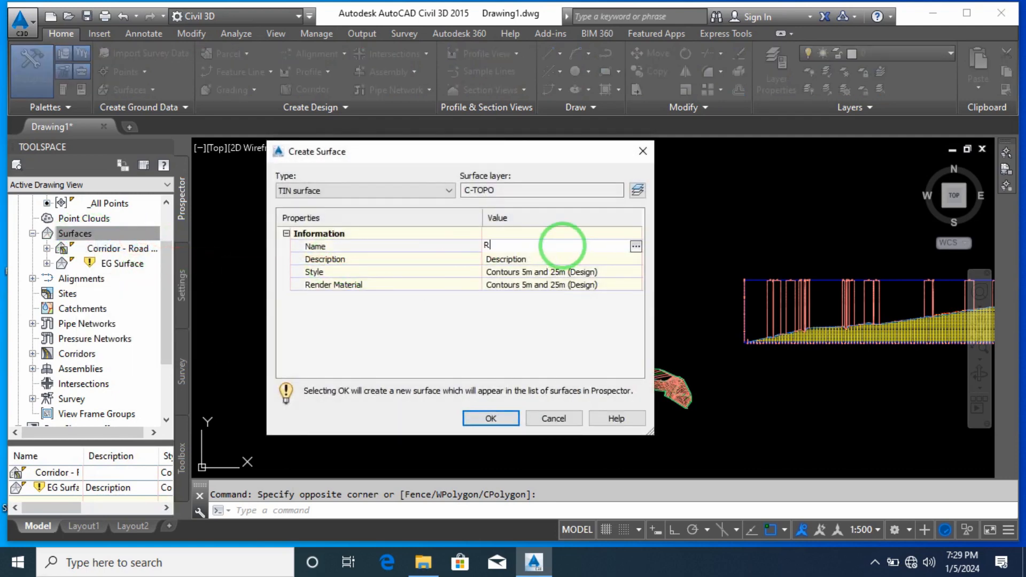
pyautogui.write('Road surface')
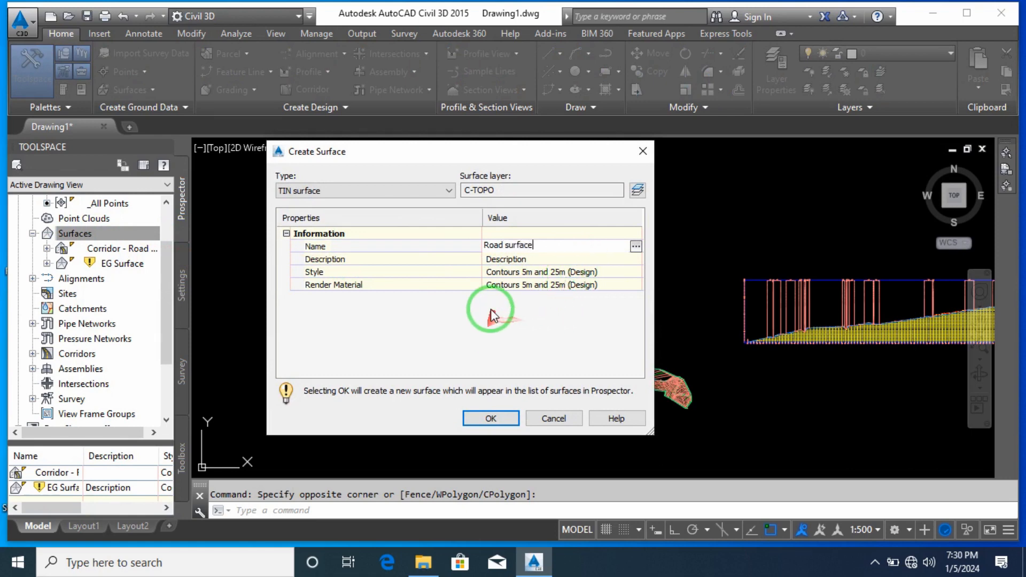
pyautogui.click(490, 418)
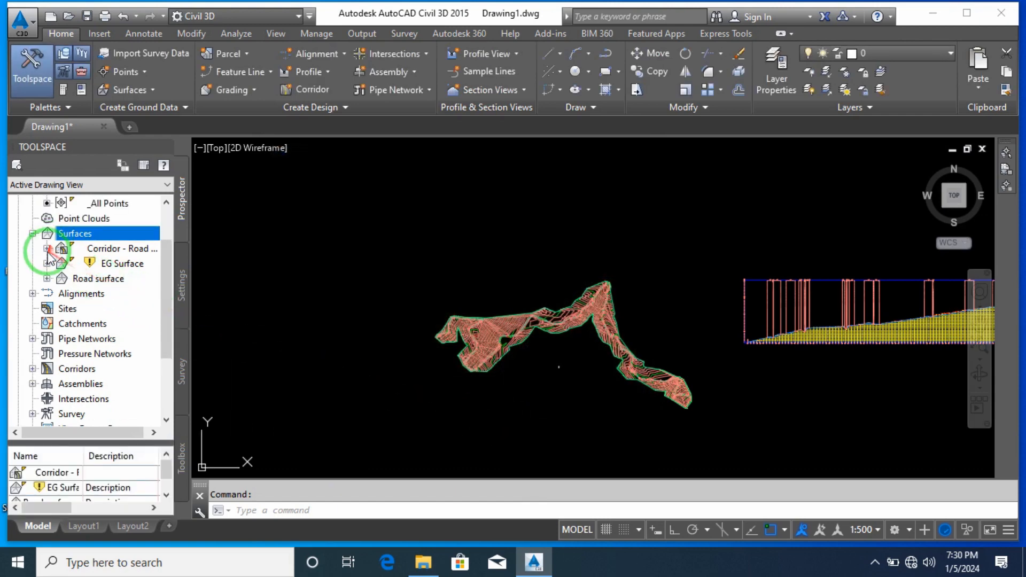
pyautogui.click(47, 279)
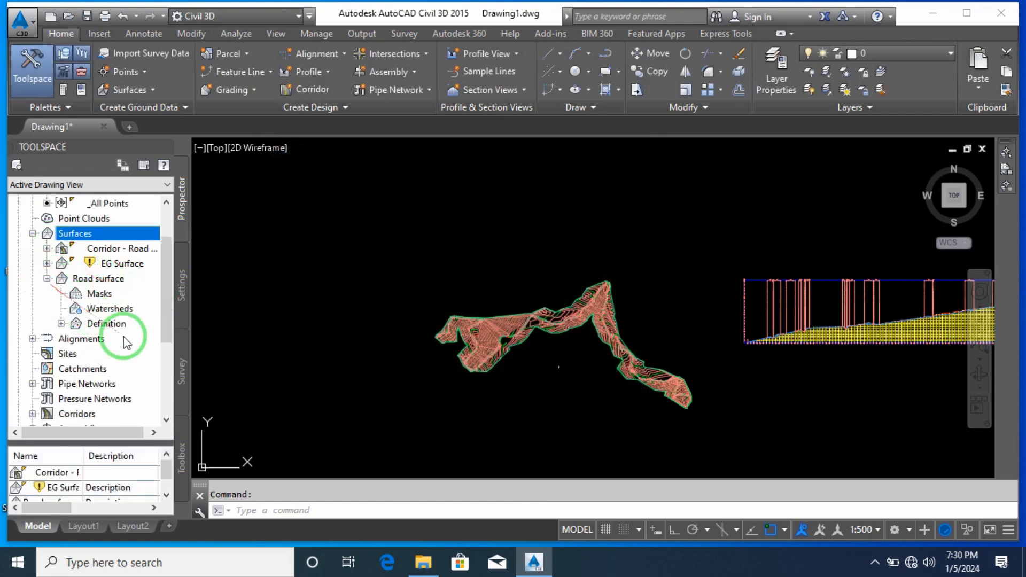
# Expand the Road surface's definition and paste EG Surface into it as a surface edit
pyautogui.doubleClick(113, 324)
pyautogui.scroll(-1, 116, 326)
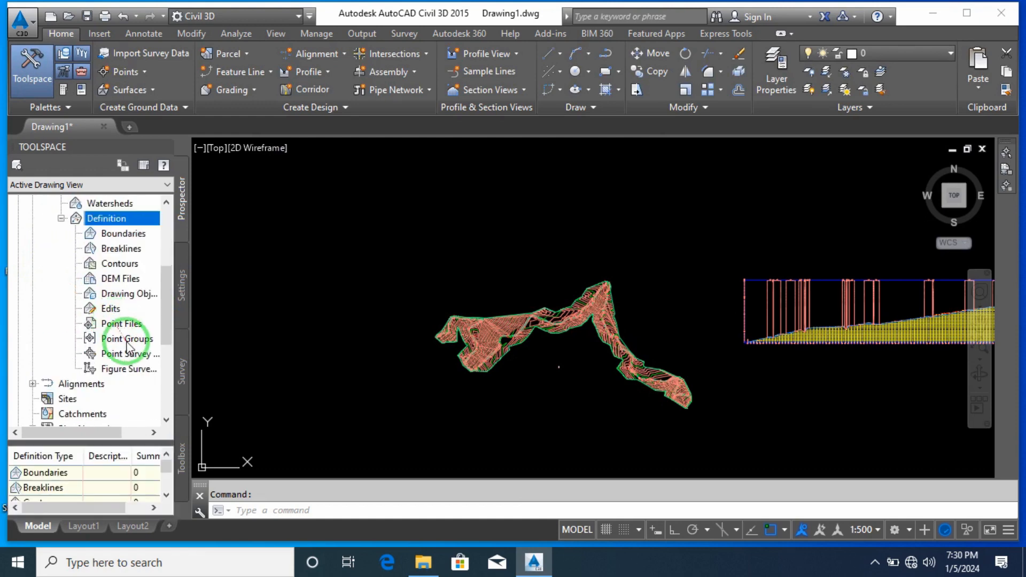
pyautogui.click(122, 327)
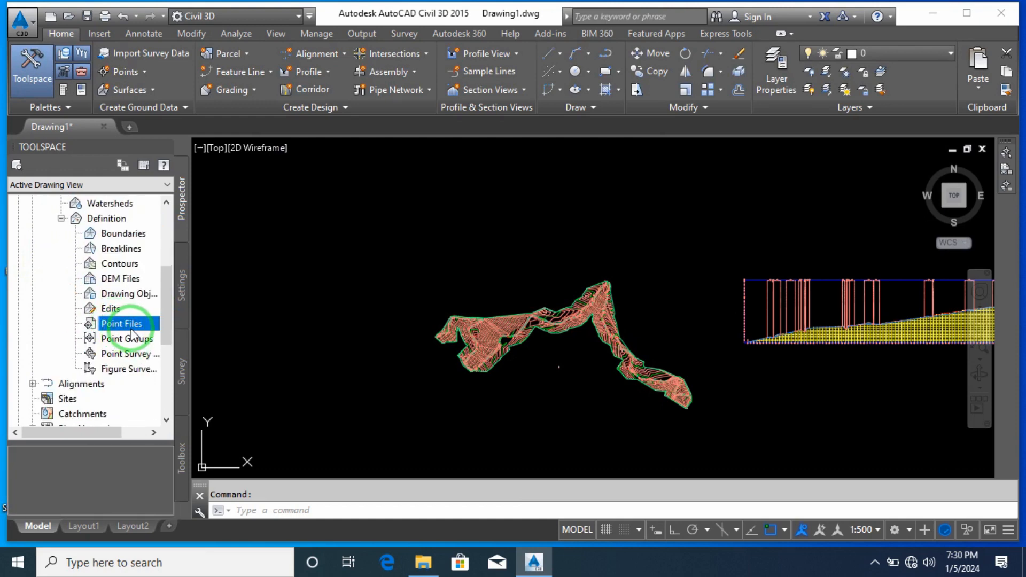
pyautogui.click(130, 339)
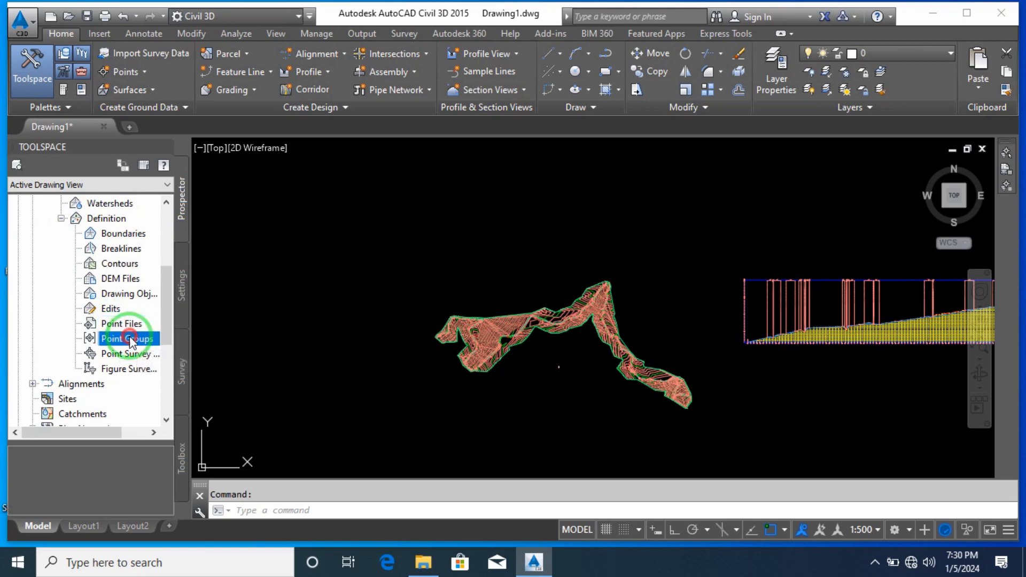
pyautogui.rightClick(130, 335)
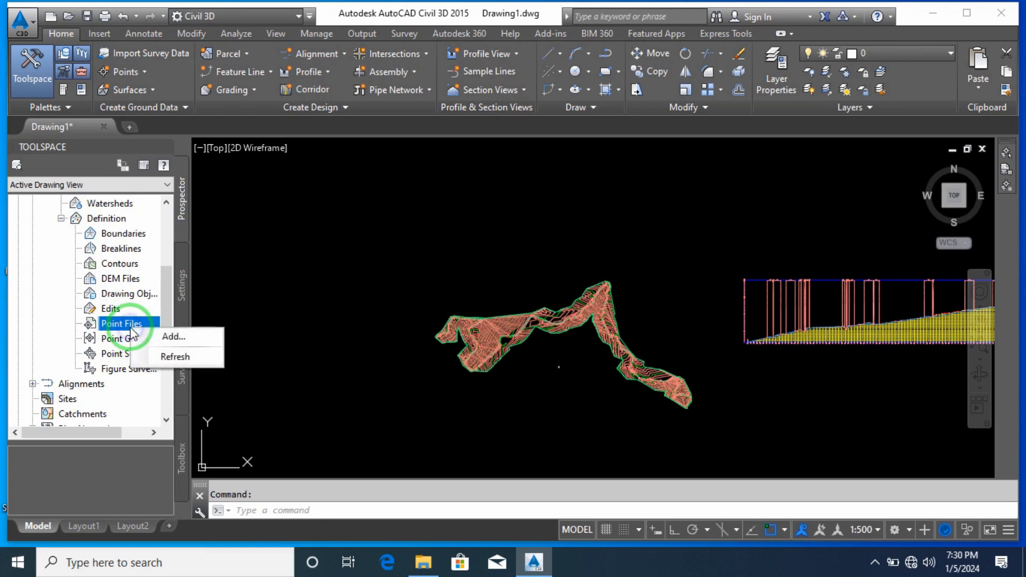
pyautogui.click(115, 310)
pyautogui.rightClick(115, 314)
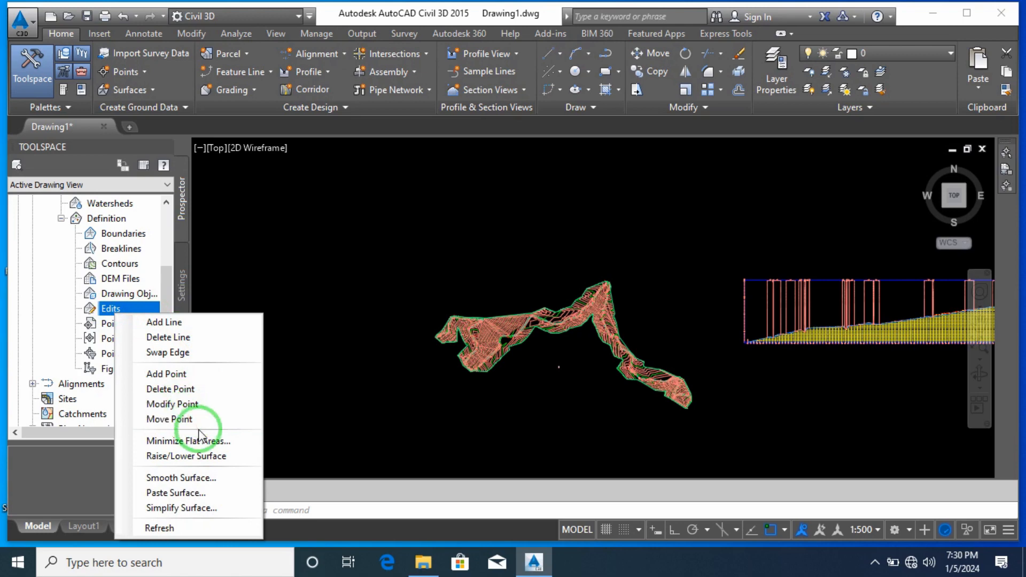
pyautogui.click(107, 312)
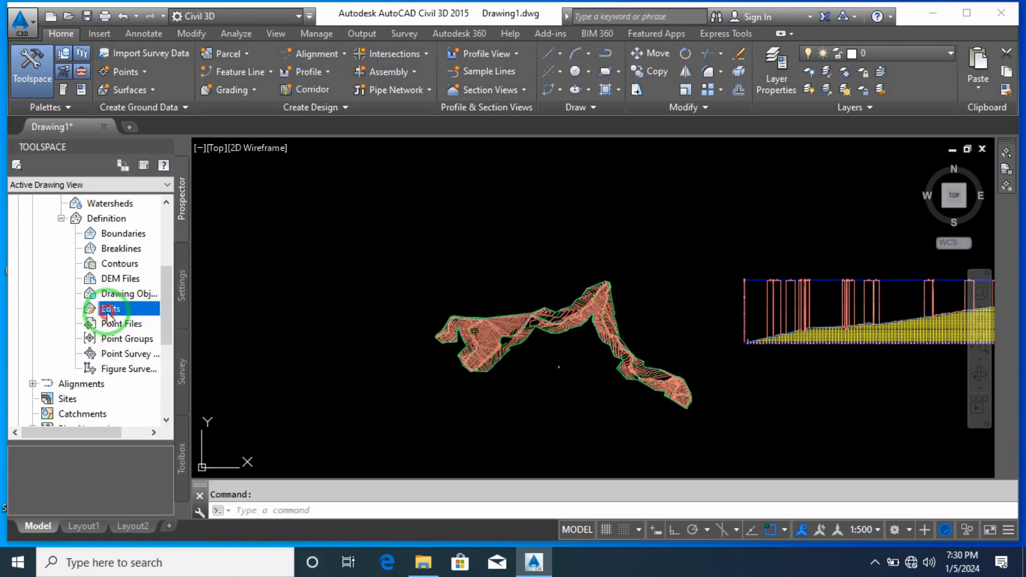
pyautogui.rightClick(128, 308)
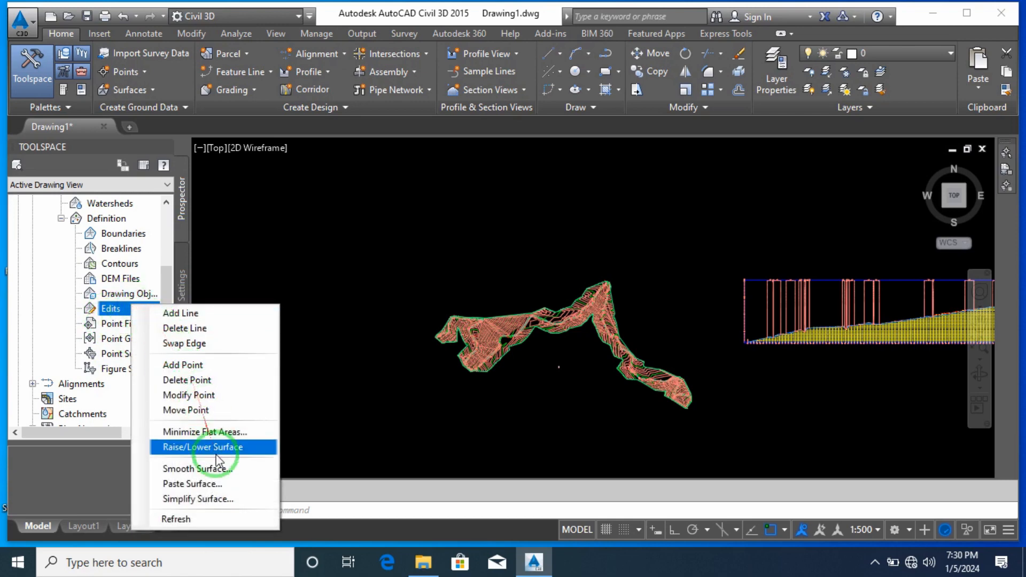
pyautogui.click(214, 484)
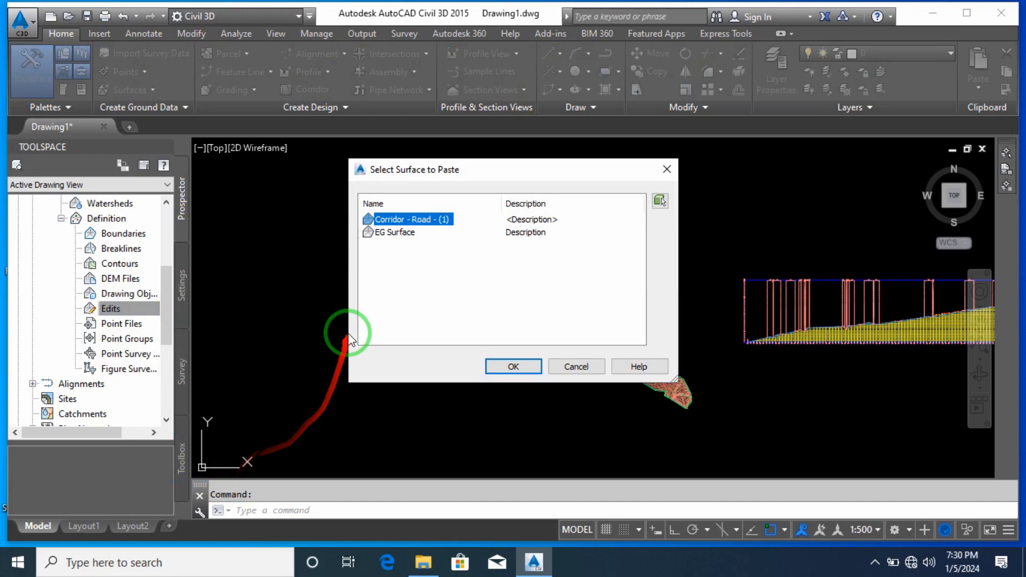
pyautogui.click(395, 233)
pyautogui.click(527, 367)
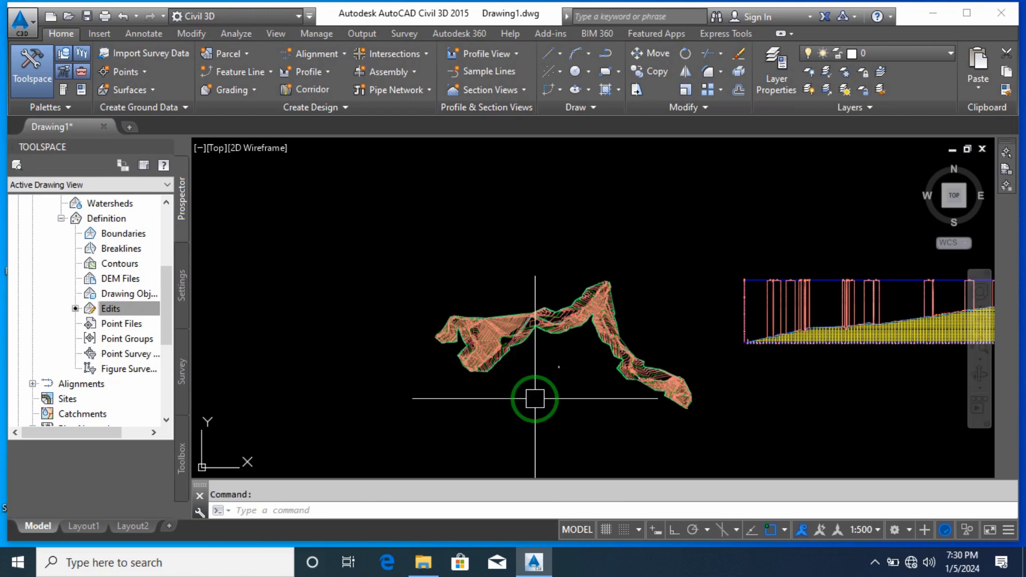
pyautogui.click(508, 412)
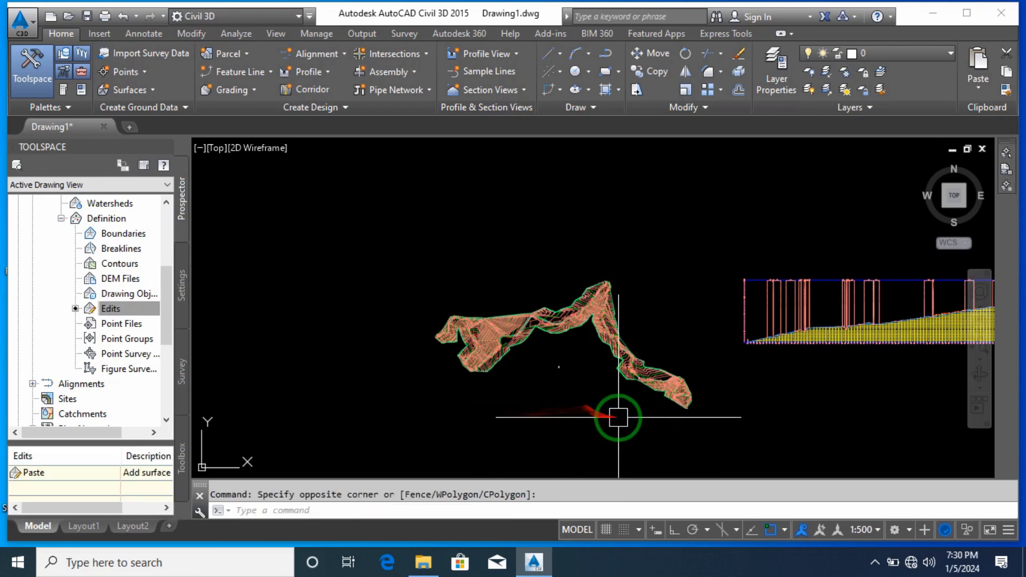
pyautogui.scroll(5, 642, 414)
pyautogui.scroll(2, 709, 406)
pyautogui.moveTo(731, 412); pyautogui.dragTo(724, 417, button='middle')
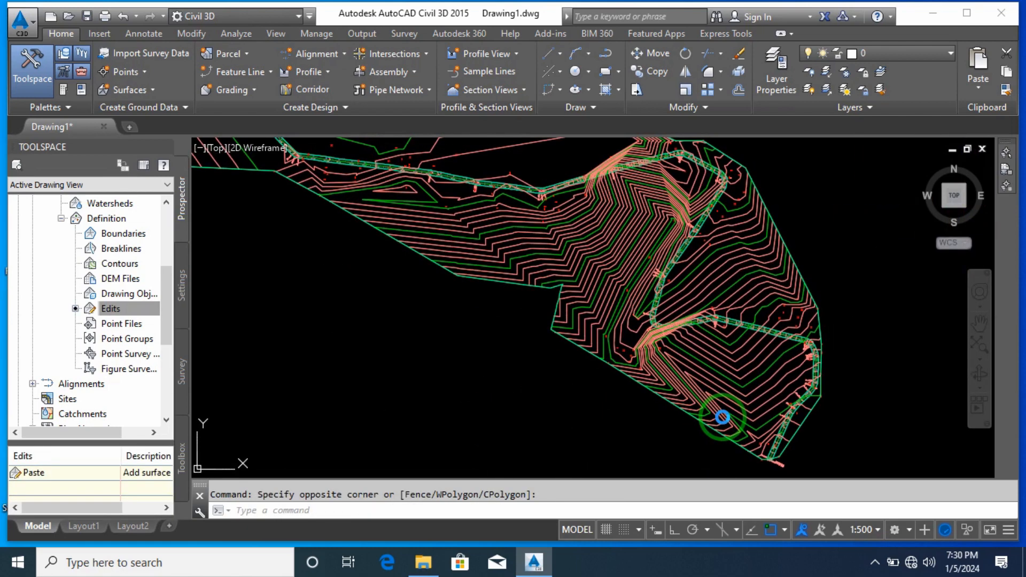
pyautogui.scroll(-7, 519, 383)
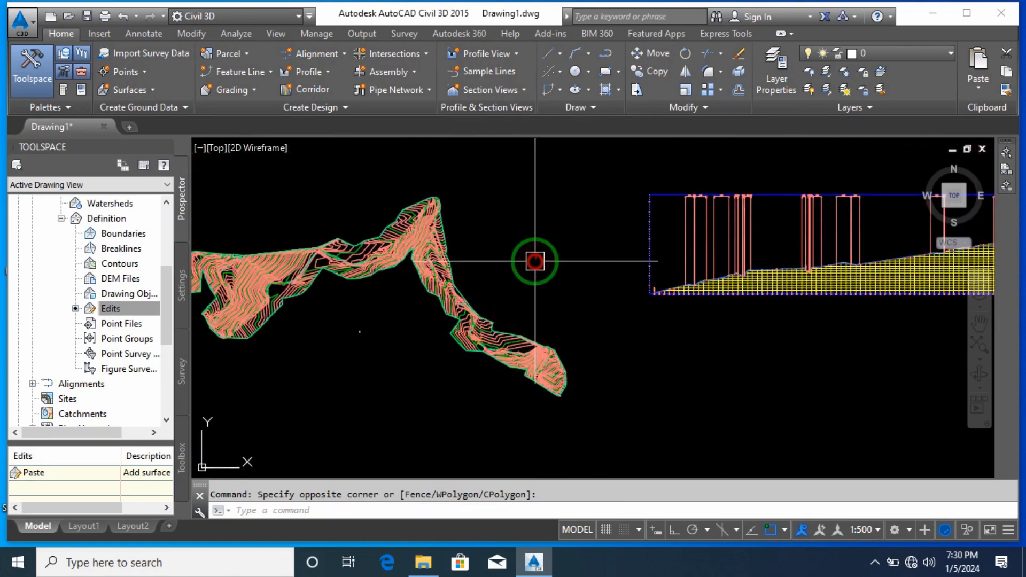
# Create a sample line group named "Sample line road" for Alignment -EG road center, keeping all listed data sources sampled
pyautogui.click(495, 75)
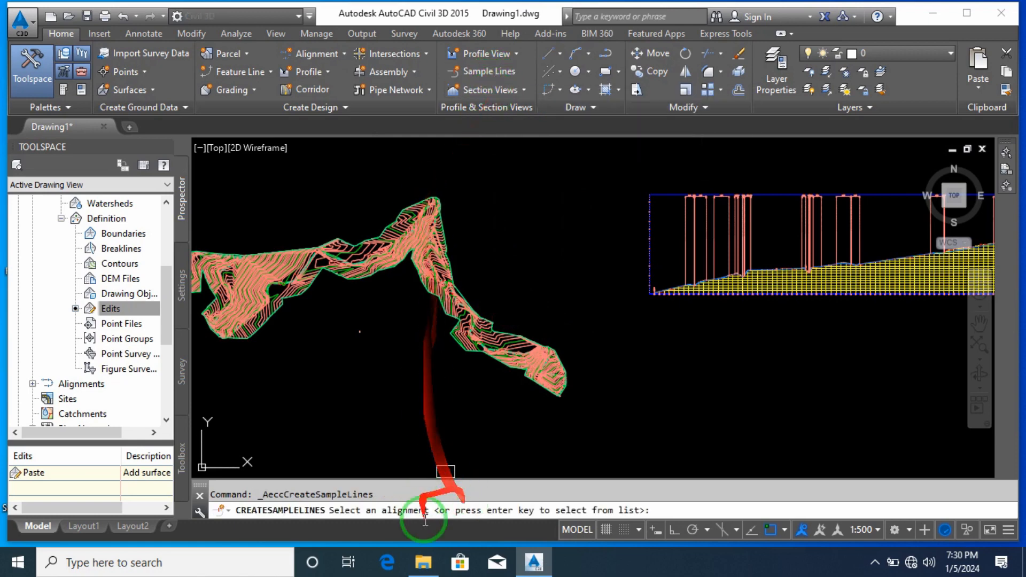
pyautogui.press('Return')
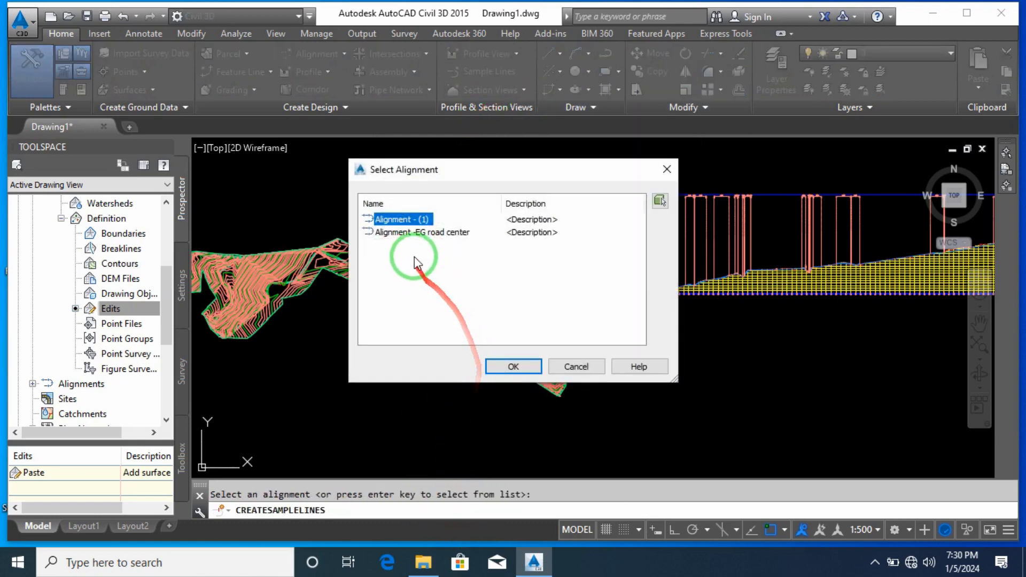
pyautogui.click(411, 235)
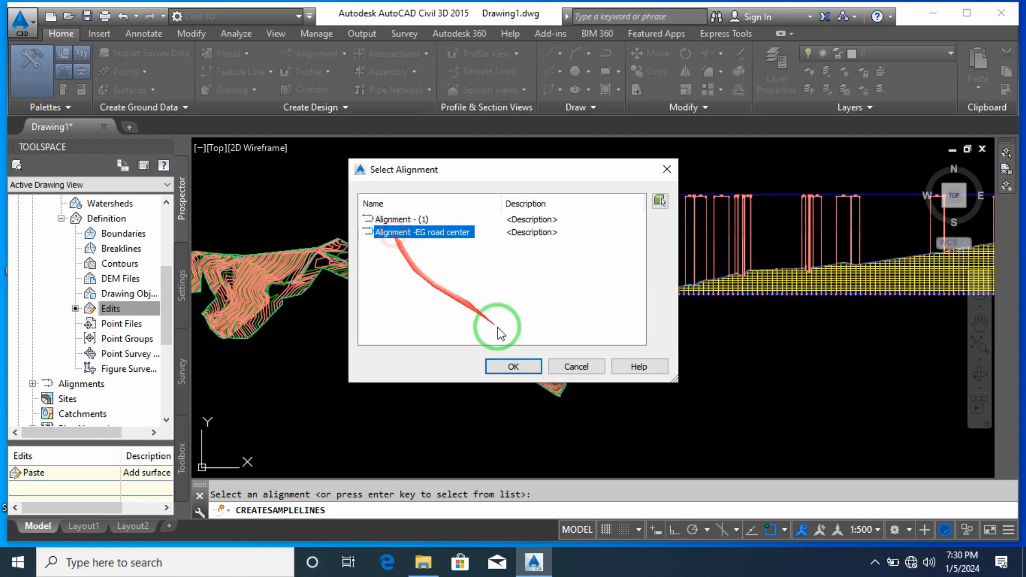
pyautogui.click(513, 366)
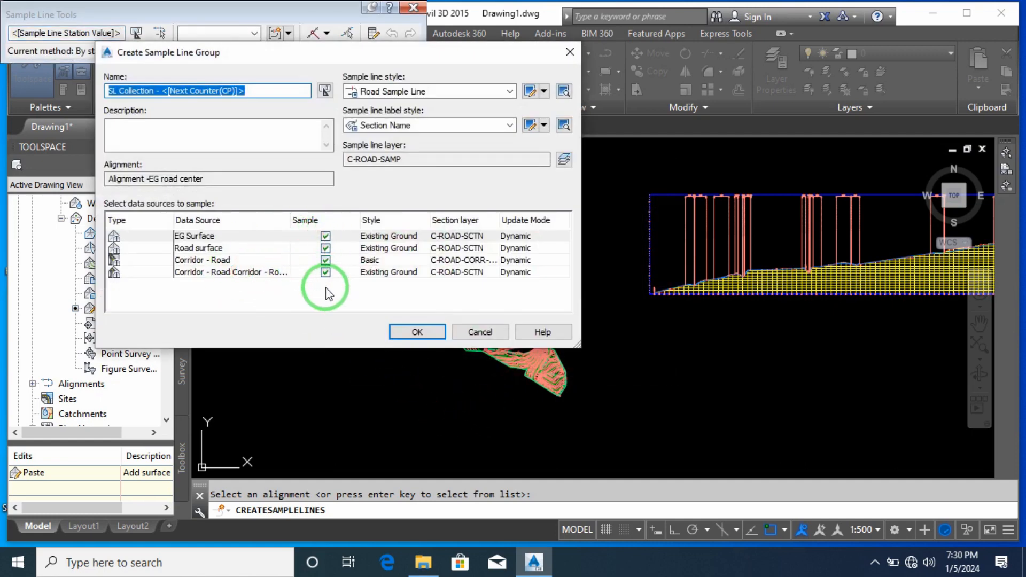
pyautogui.moveTo(268, 92); pyautogui.dragTo(51, 98)
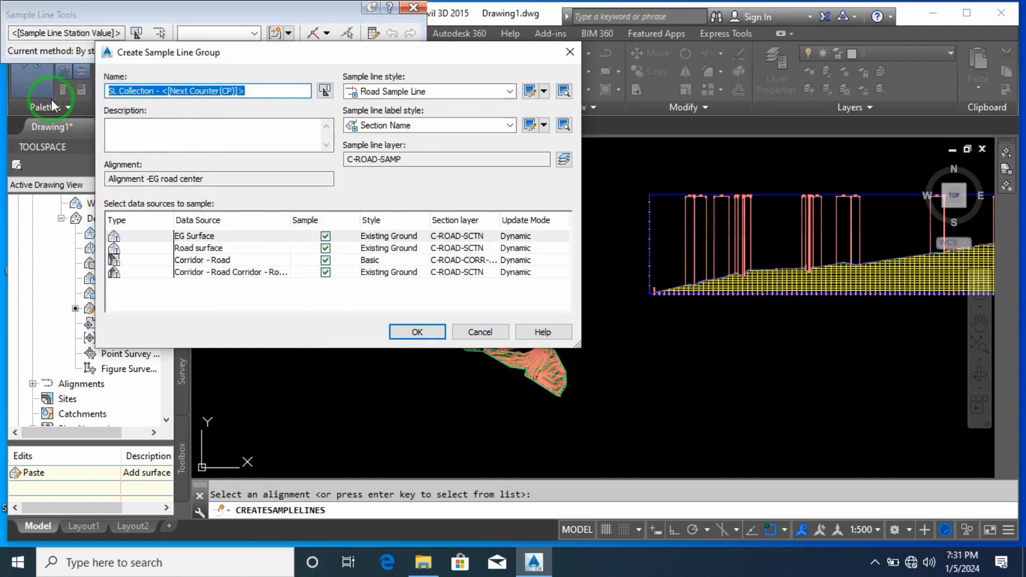
pyautogui.write('Sa')
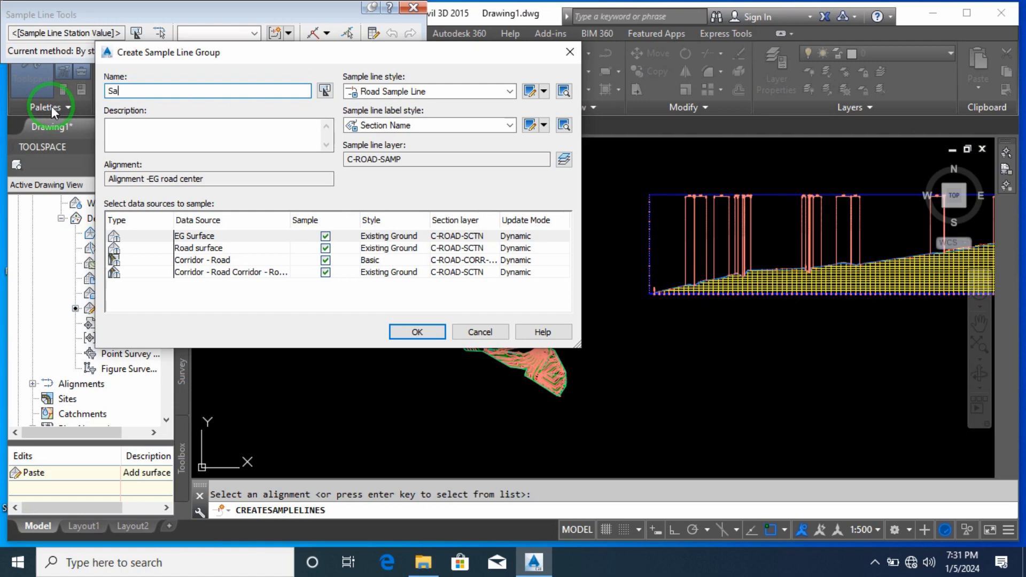
pyautogui.write('mple line road')
pyautogui.click(402, 333)
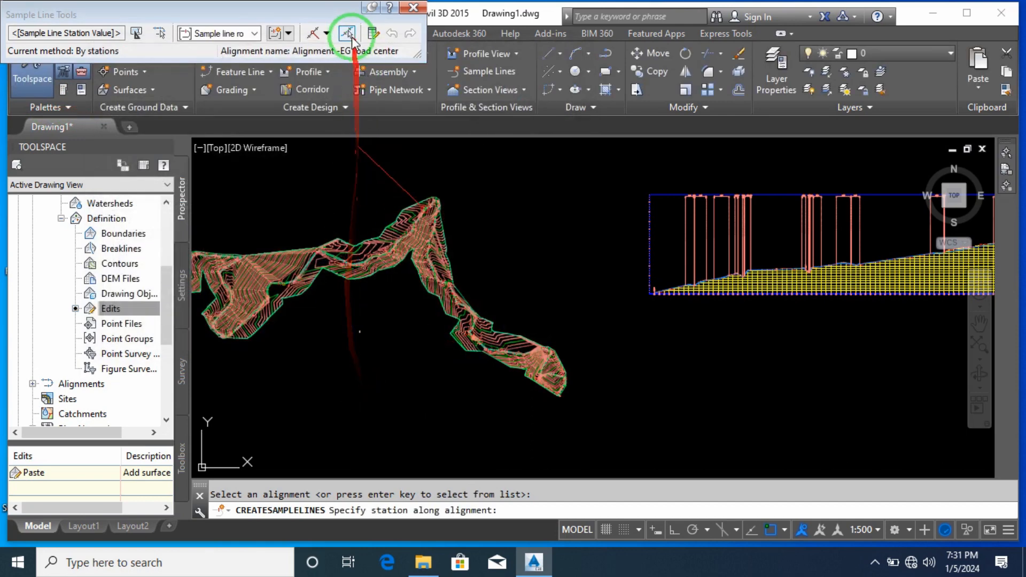
# Choose sample line creation by station range and set the left and right swath widths to 4 m each
pyautogui.click(331, 37)
pyautogui.click(372, 49)
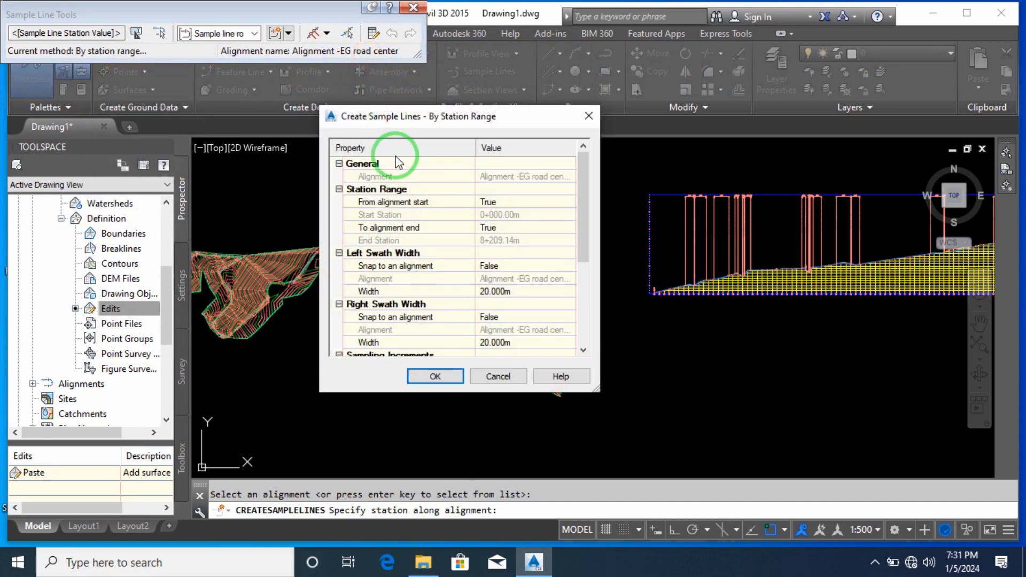
pyautogui.moveTo(420, 130); pyautogui.dragTo(395, 110)
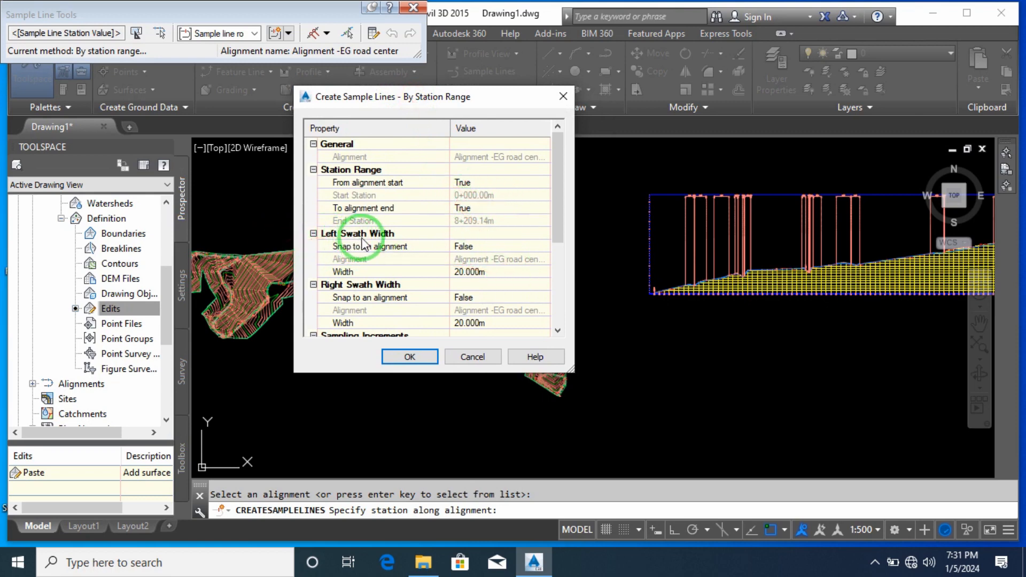
pyautogui.click(479, 272)
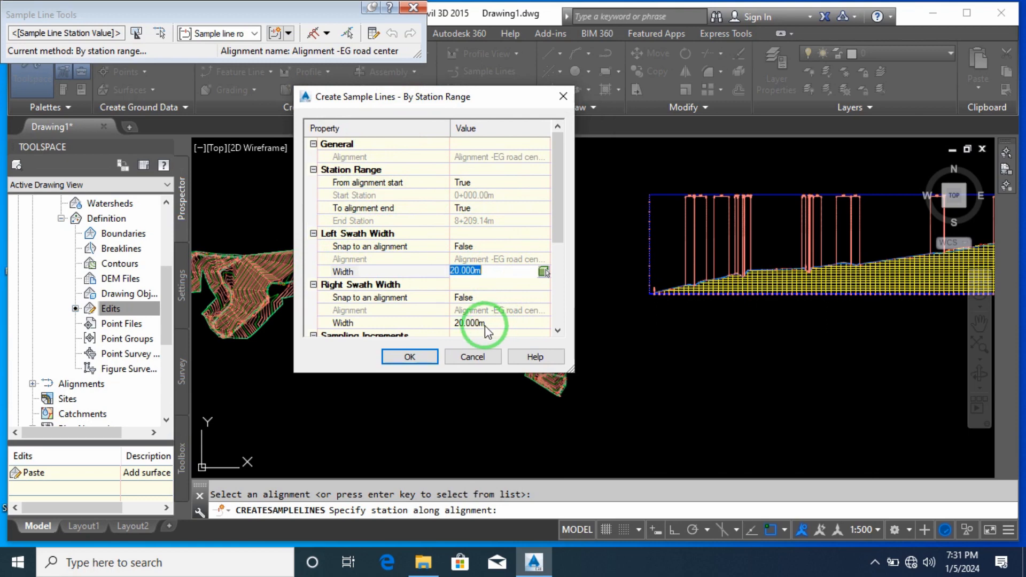
pyautogui.write('4')
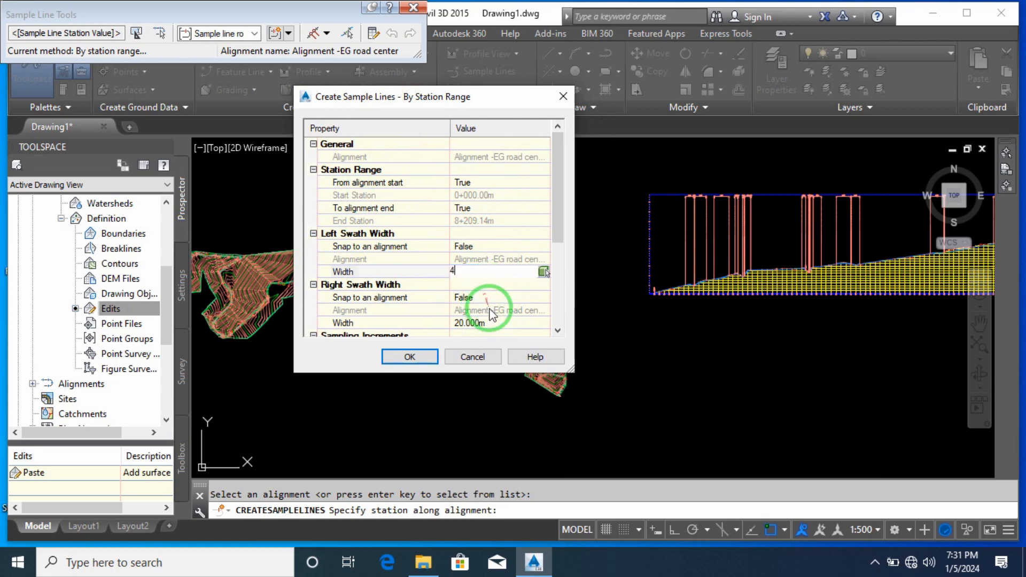
pyautogui.click(484, 322)
pyautogui.write('4')
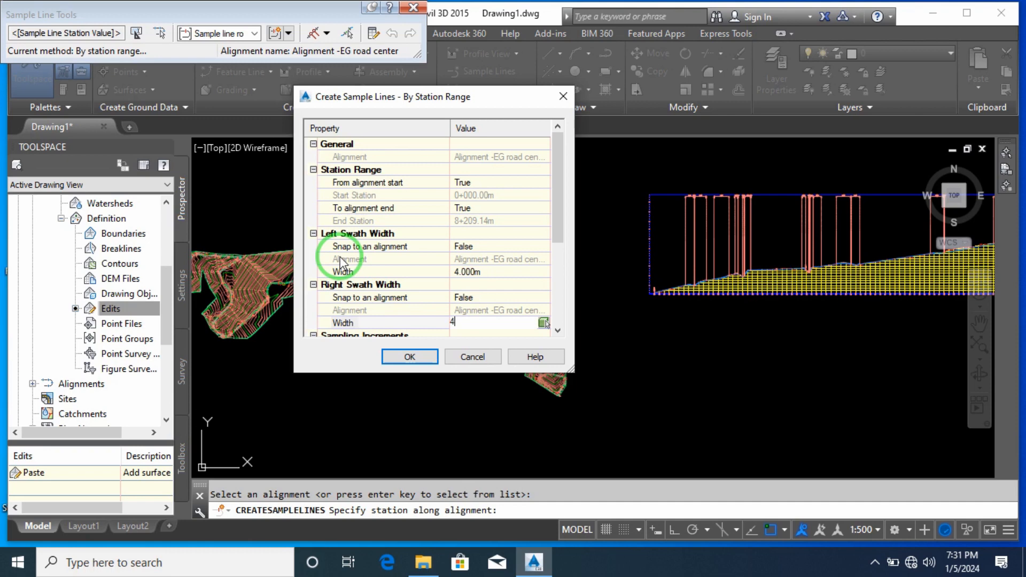
# Set the sampling increments along tangents, curves and spirals to 50 m each
pyautogui.scroll(-1, 412, 252)
pyautogui.moveTo(556, 230); pyautogui.dragTo(553, 275)
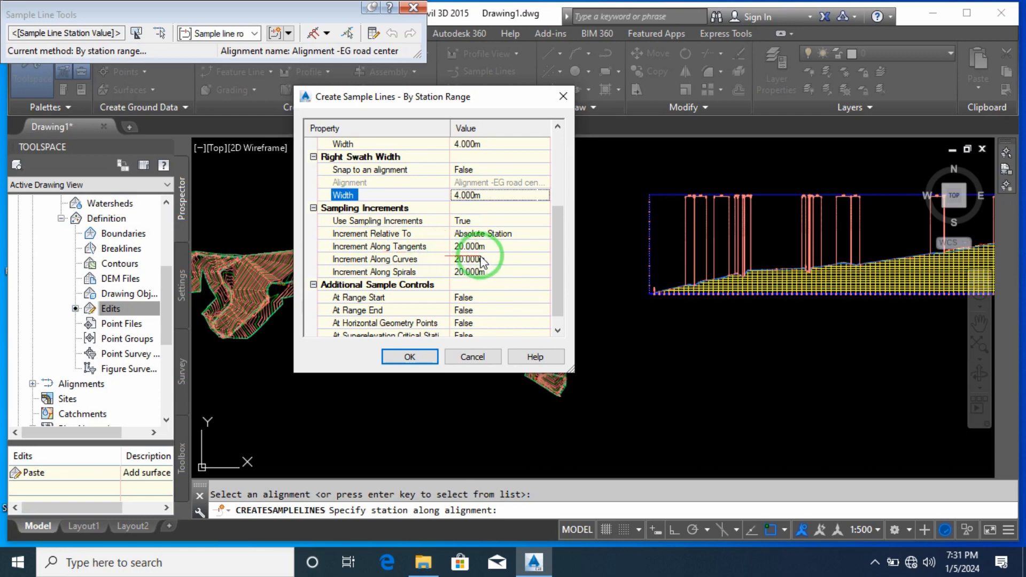
pyautogui.click(493, 246)
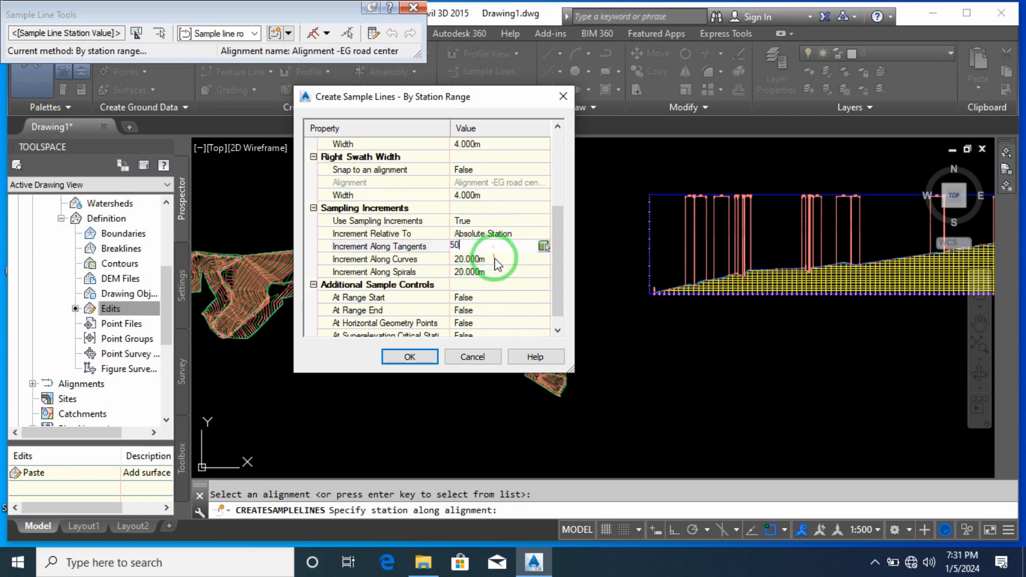
pyautogui.click(496, 258)
pyautogui.write('50')
pyautogui.click(504, 271)
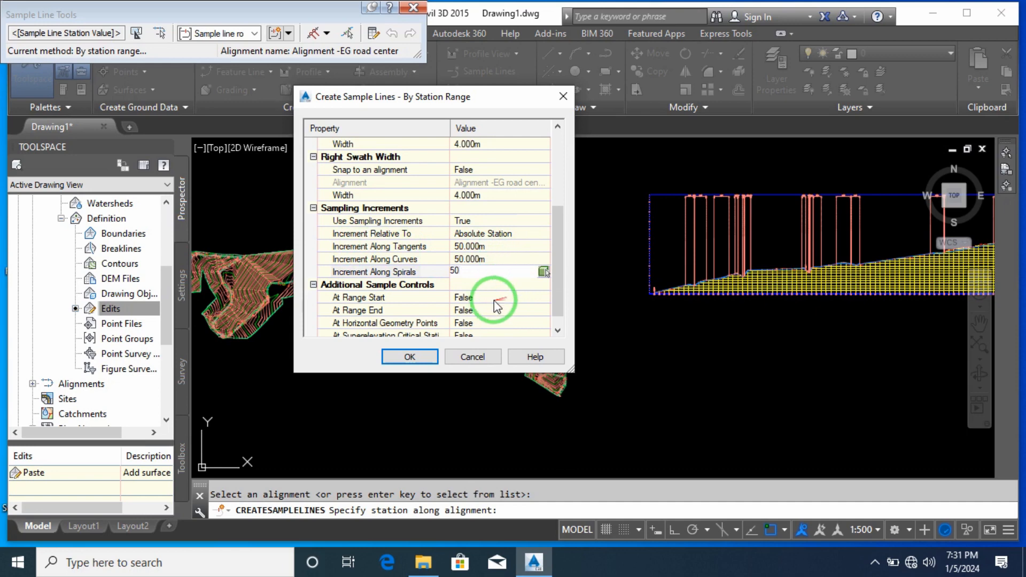
# Set sampling at range start and range end to True, create the sample lines, and end the command
pyautogui.click(469, 297)
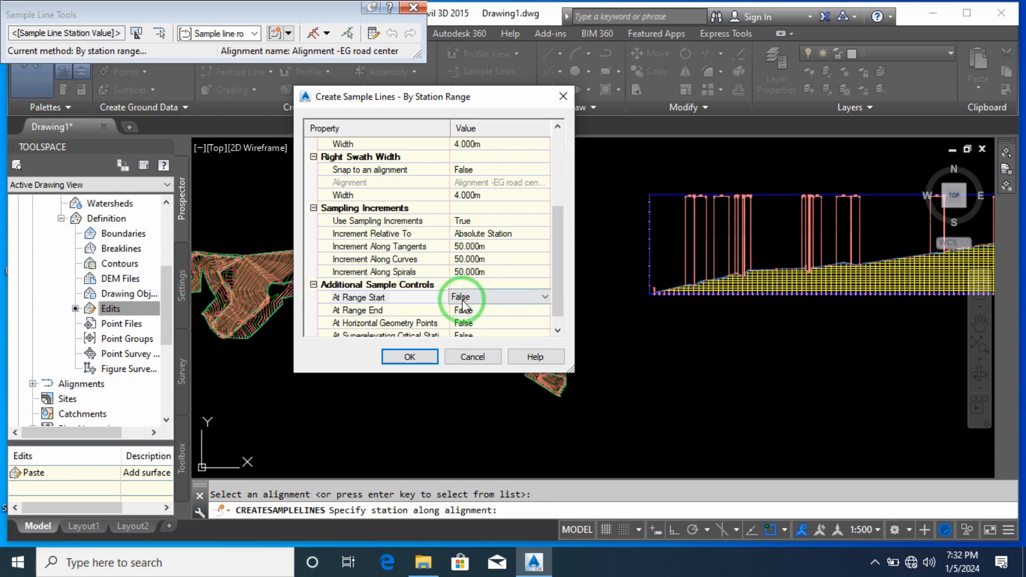
pyautogui.click(383, 304)
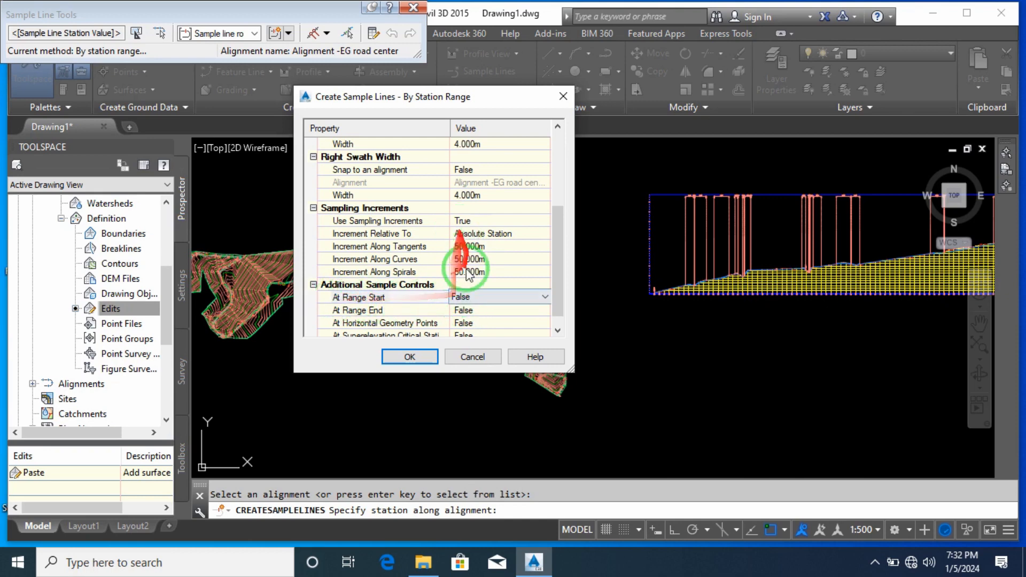
pyautogui.click(481, 297)
pyautogui.click(480, 320)
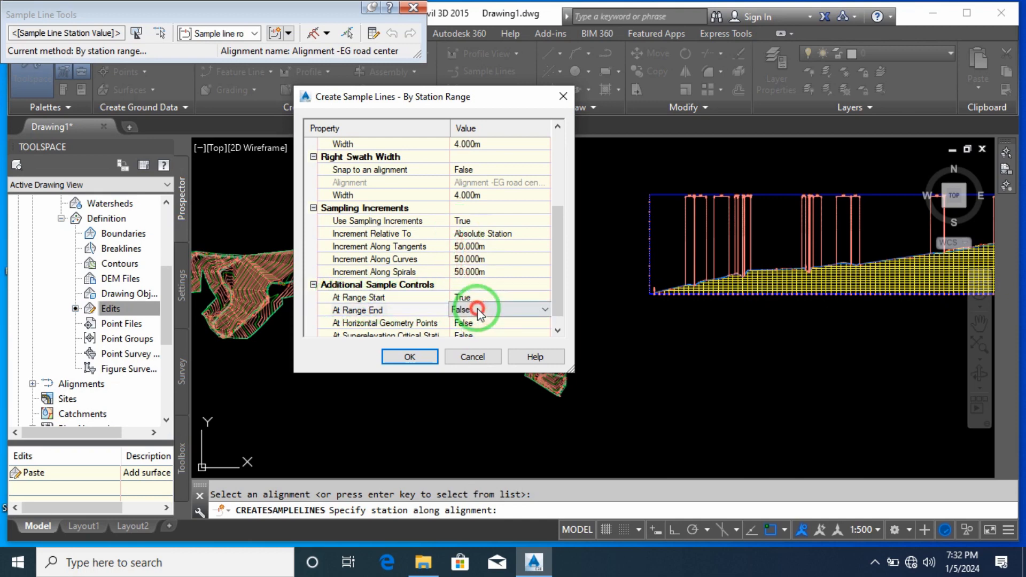
pyautogui.click(473, 310)
pyautogui.click(484, 310)
pyautogui.click(477, 333)
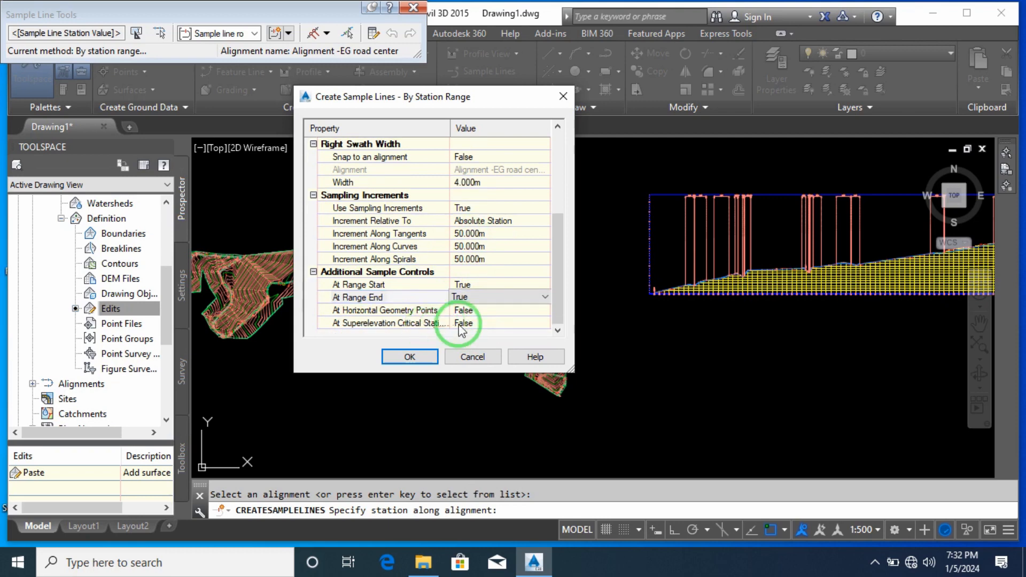
pyautogui.click(460, 297)
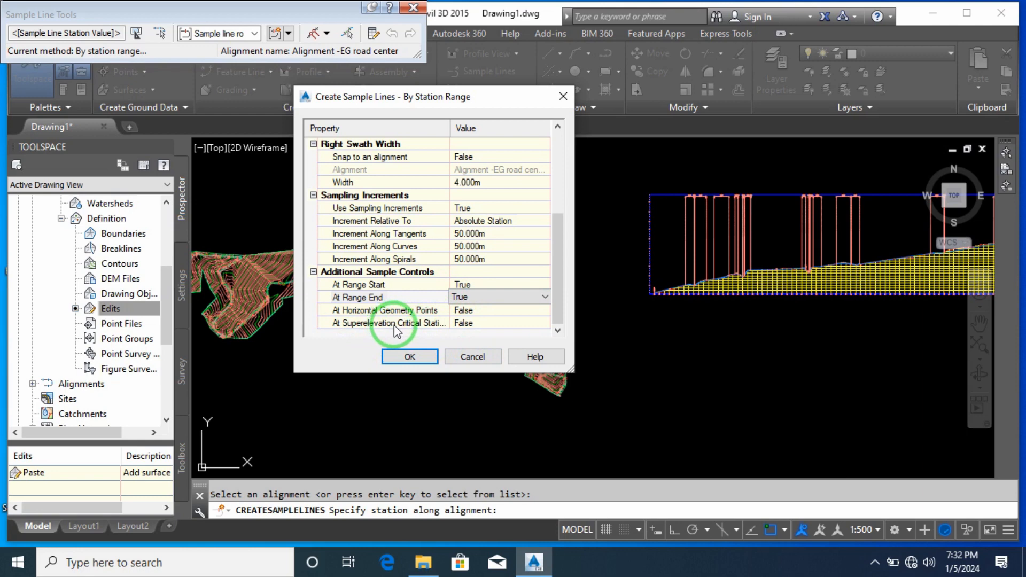
pyautogui.click(422, 357)
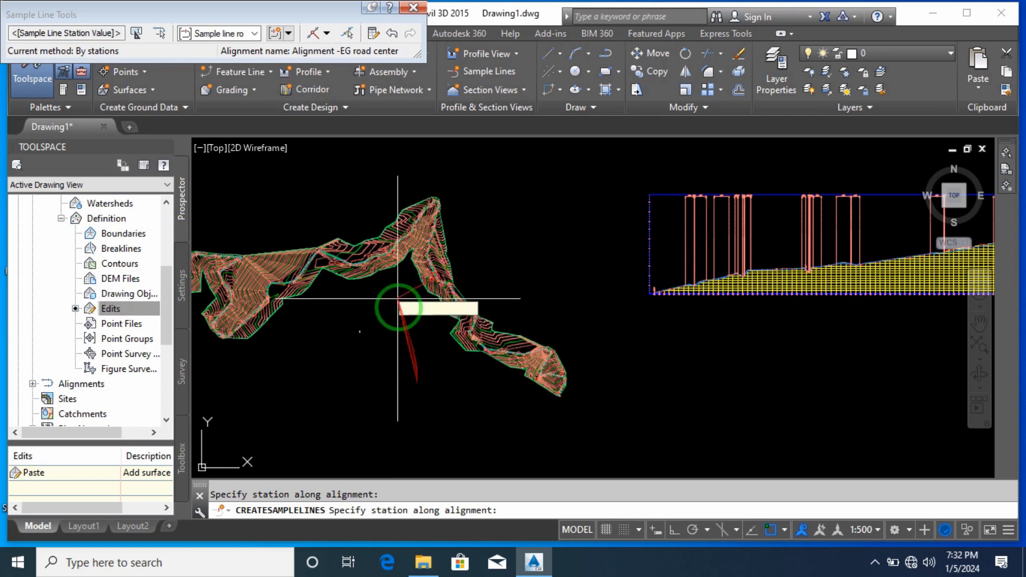
pyautogui.press('Escape')
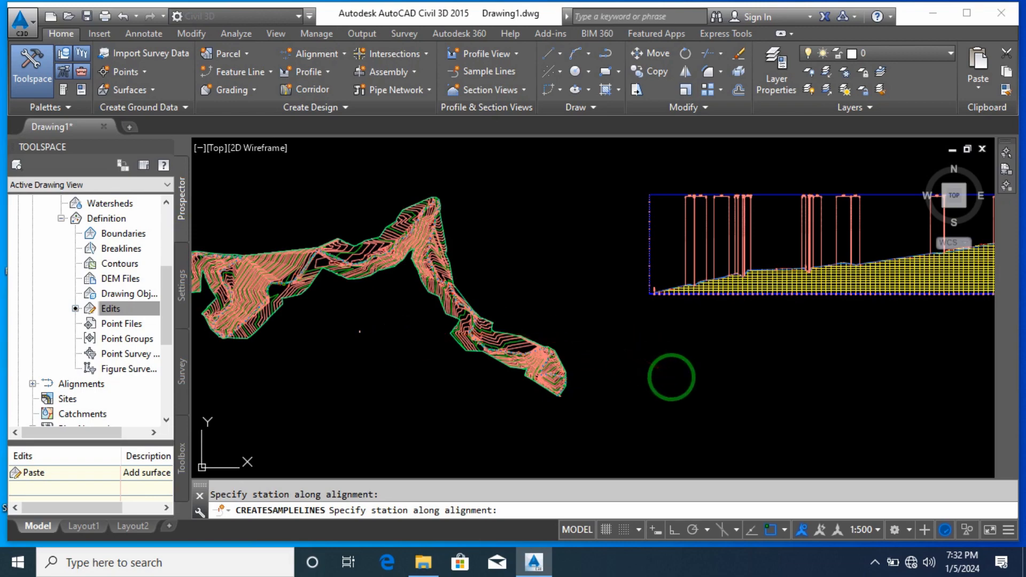
pyautogui.press('Escape')
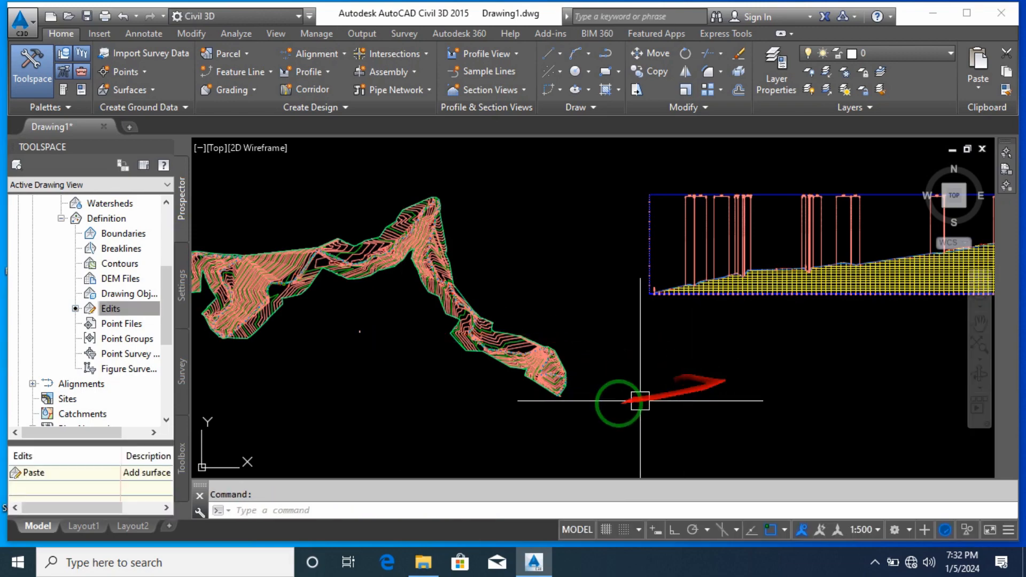
# Start computing materials for the Sample line road group on Alignment -EG road center
pyautogui.scroll(10, 576, 400)
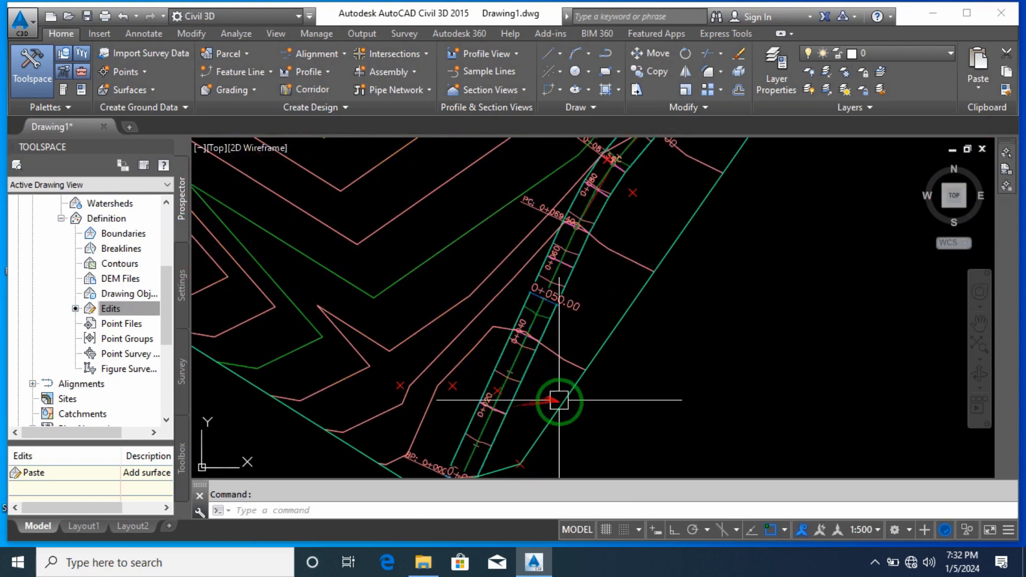
pyautogui.scroll(5, 518, 236)
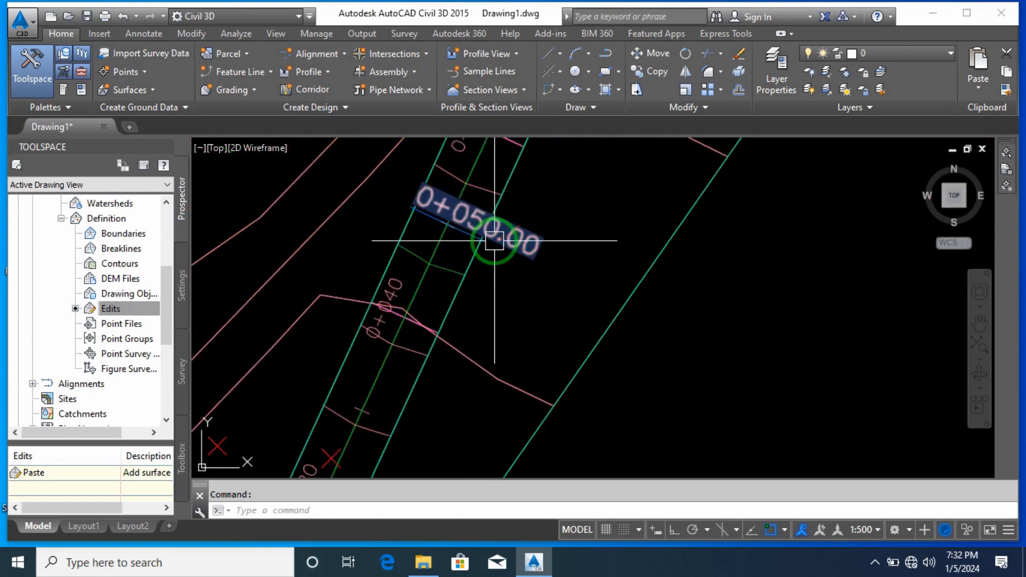
pyautogui.scroll(-4, 520, 299)
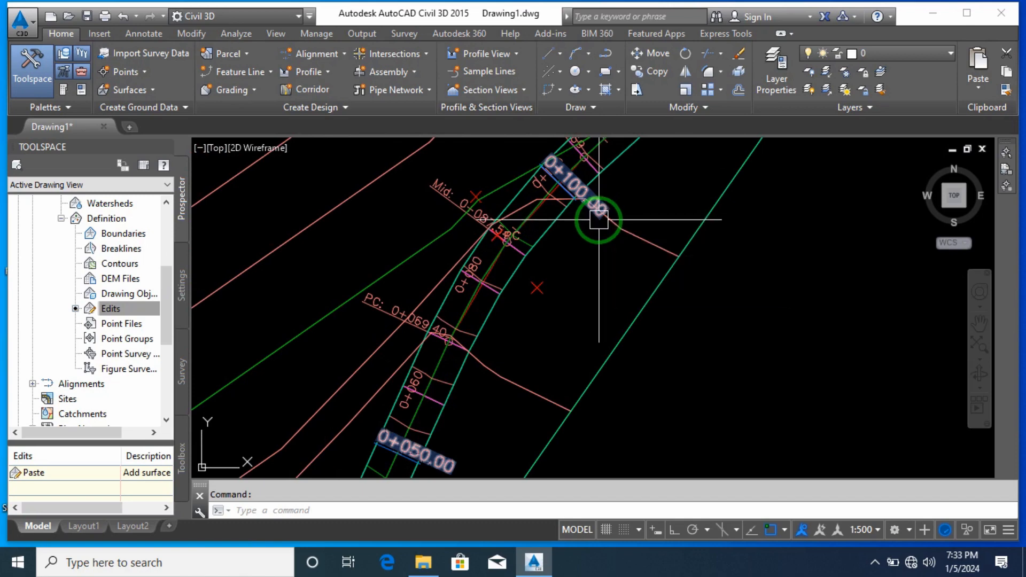
pyautogui.scroll(-6, 560, 229)
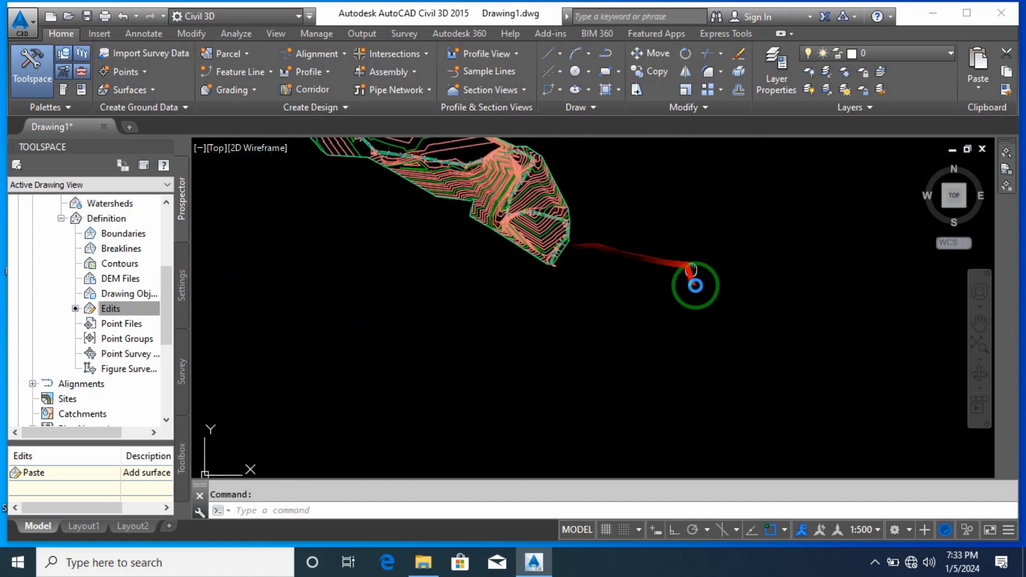
pyautogui.click(230, 36)
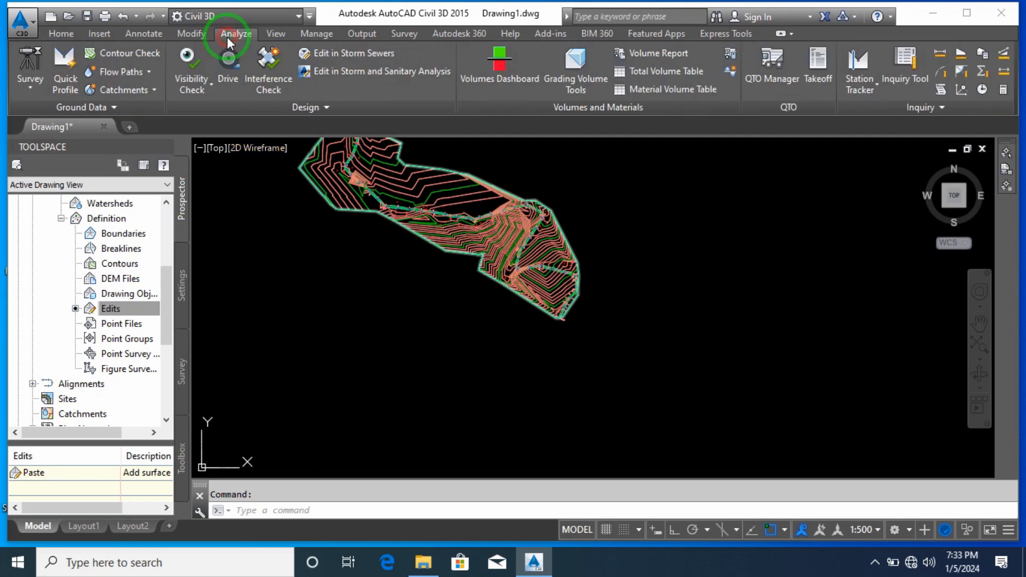
pyautogui.click(730, 53)
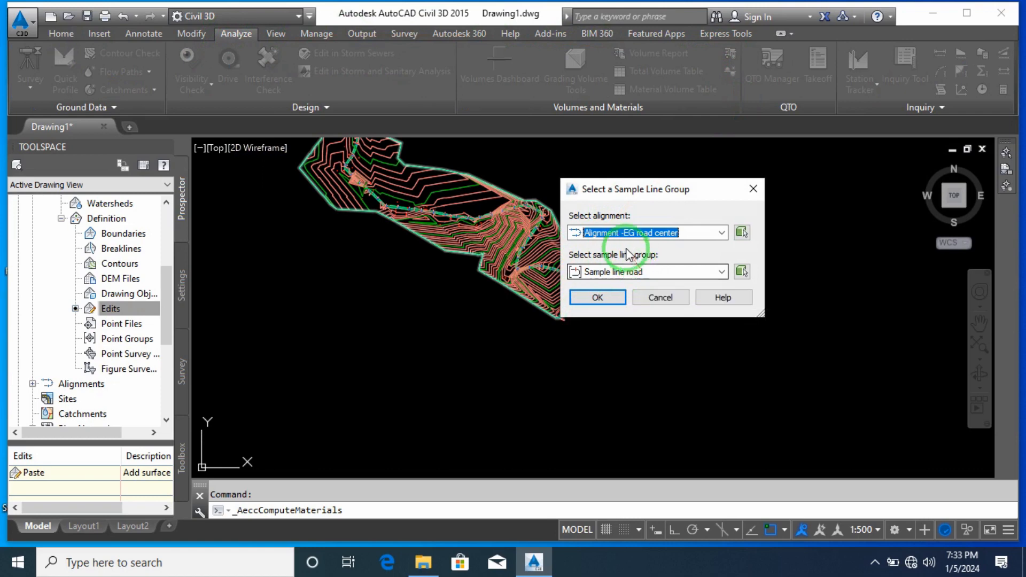
pyautogui.click(608, 298)
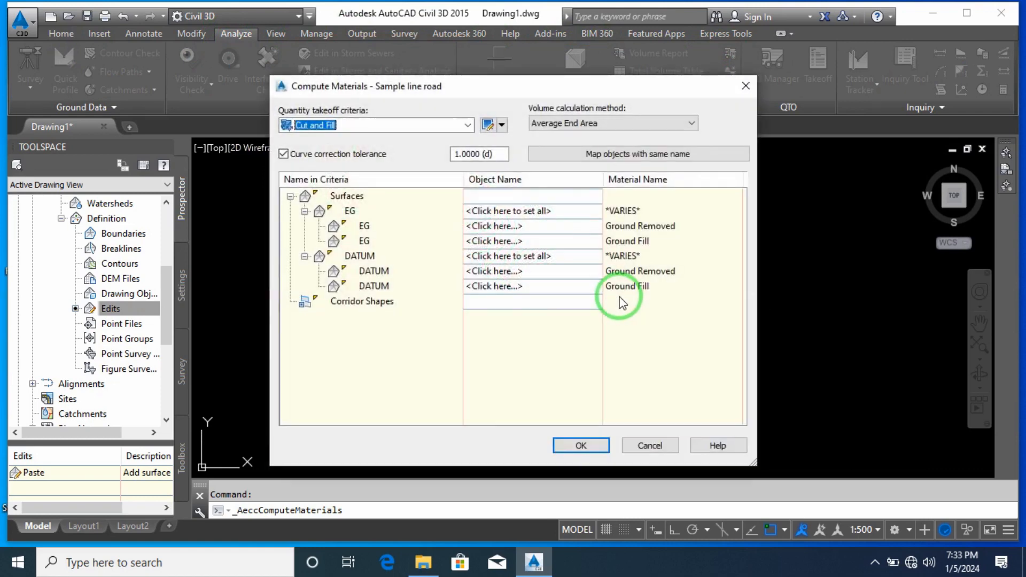
# Map EG to EG Surface and DATUM to the Road Corridor surface in the Cut and Fill criteria, and compute the materials
pyautogui.click(508, 211)
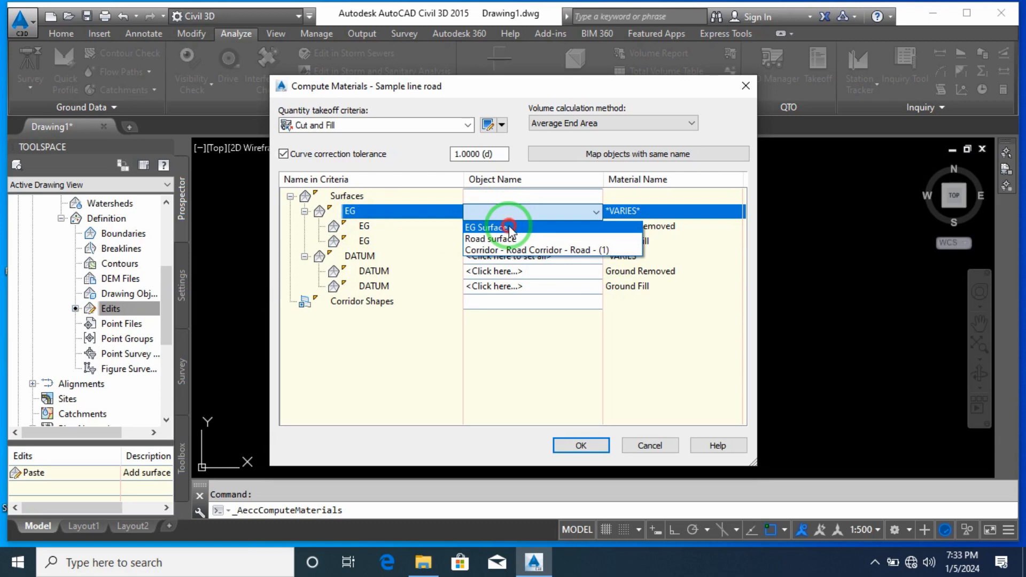
pyautogui.click(509, 230)
pyautogui.click(519, 259)
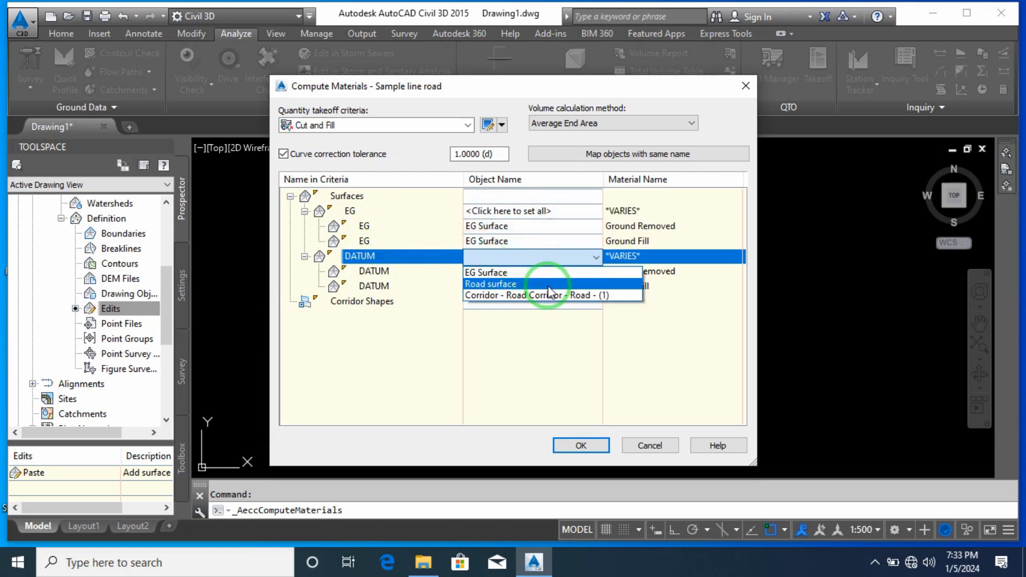
pyautogui.click(585, 296)
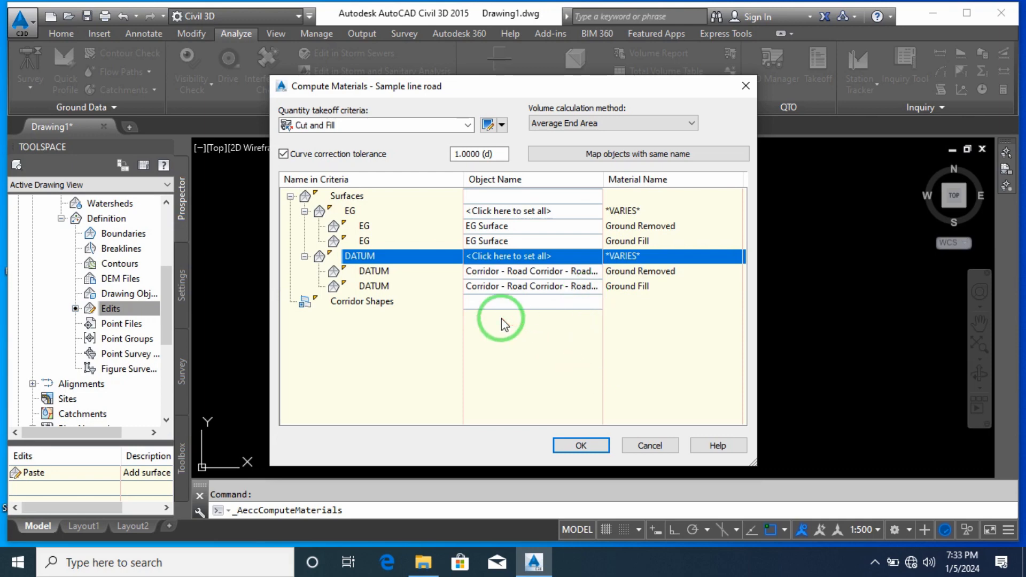
pyautogui.click(581, 446)
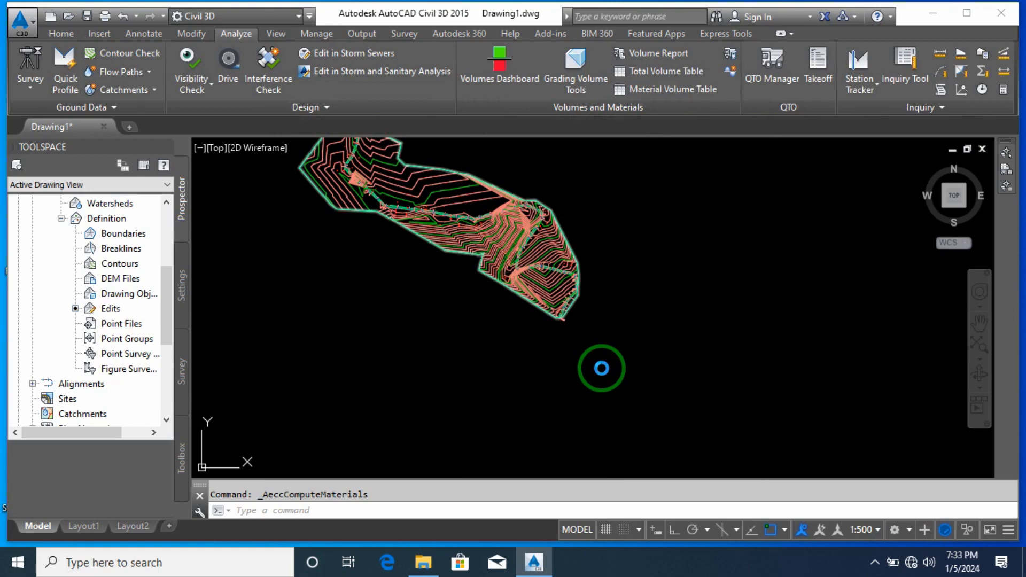
pyautogui.click(570, 367)
pyautogui.click(517, 399)
pyautogui.moveTo(552, 372); pyautogui.dragTo(488, 383, button='middle')
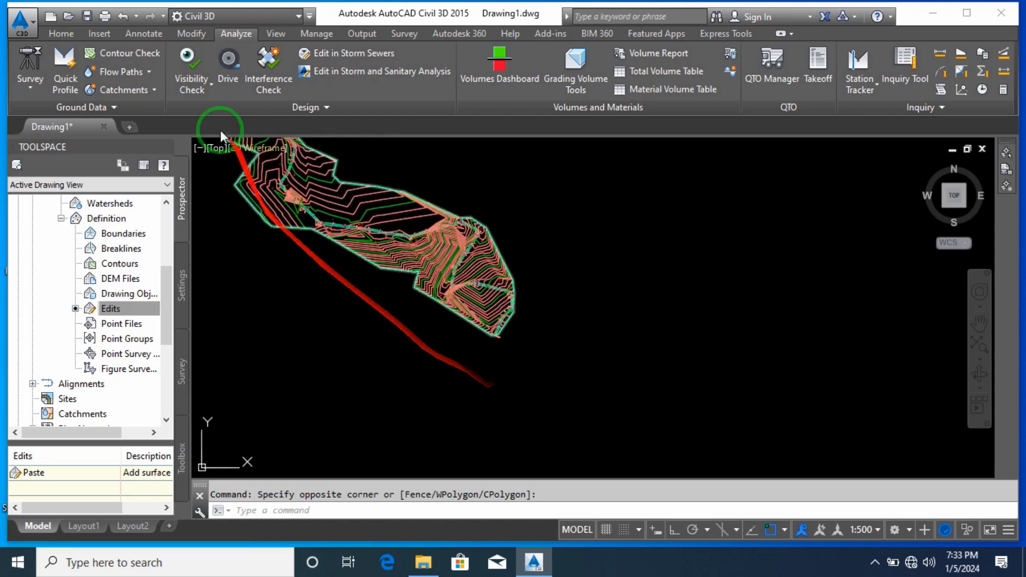
# Set up multiple section views for Sample line road, keeping the default general, placement, offset, elevation, display and data band settings
pyautogui.click(61, 33)
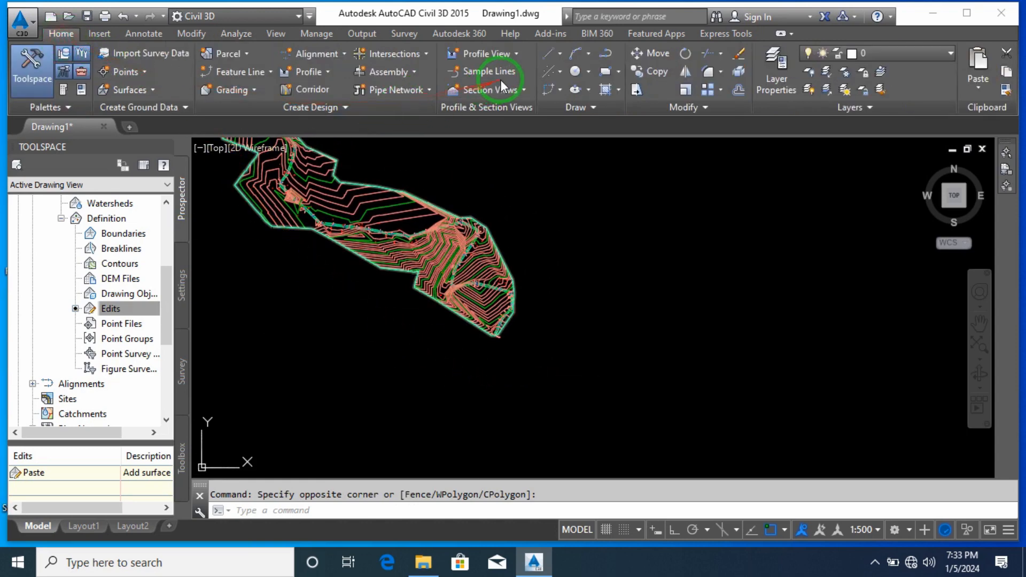
pyautogui.click(514, 92)
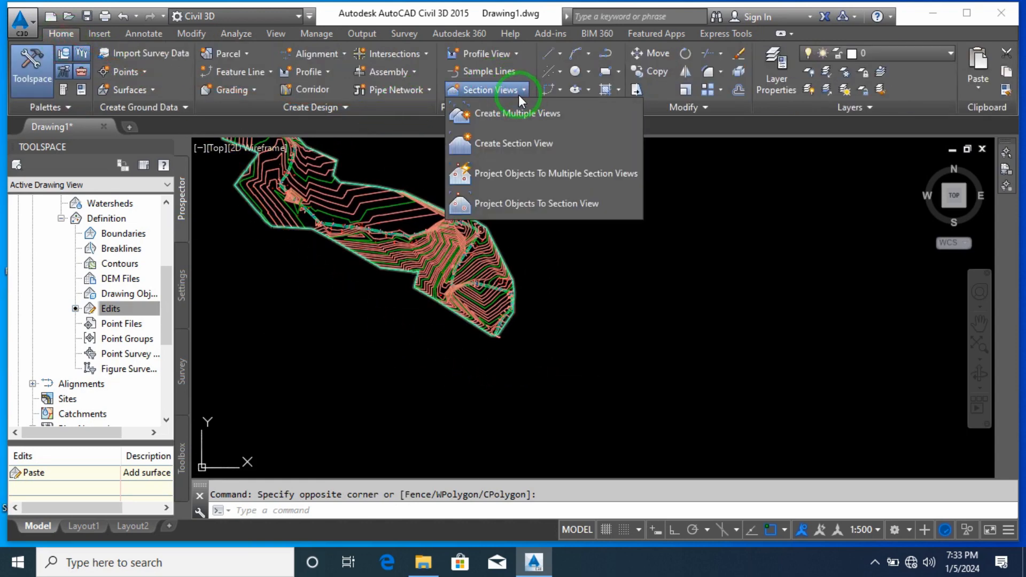
pyautogui.click(586, 117)
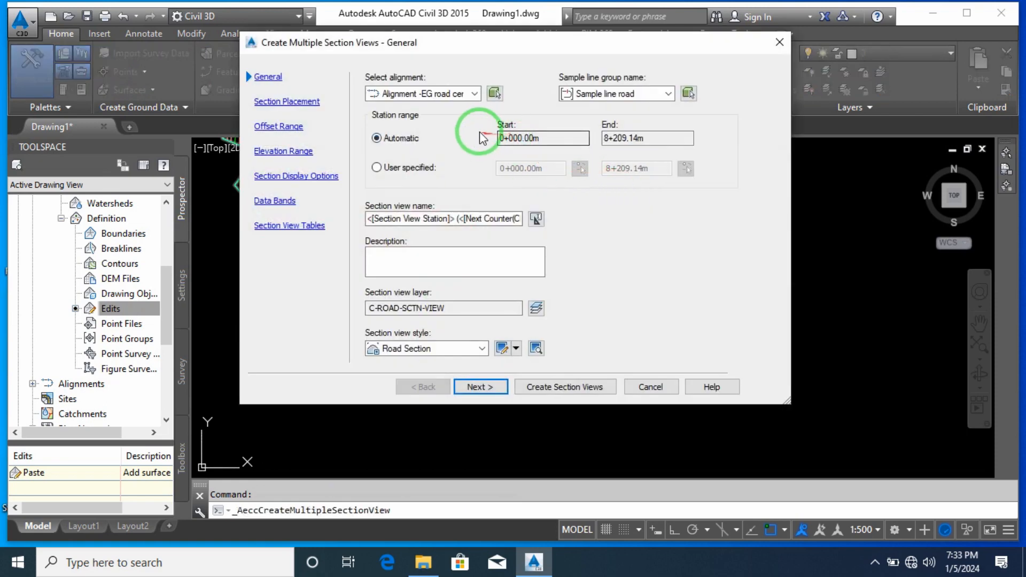
pyautogui.click(481, 387)
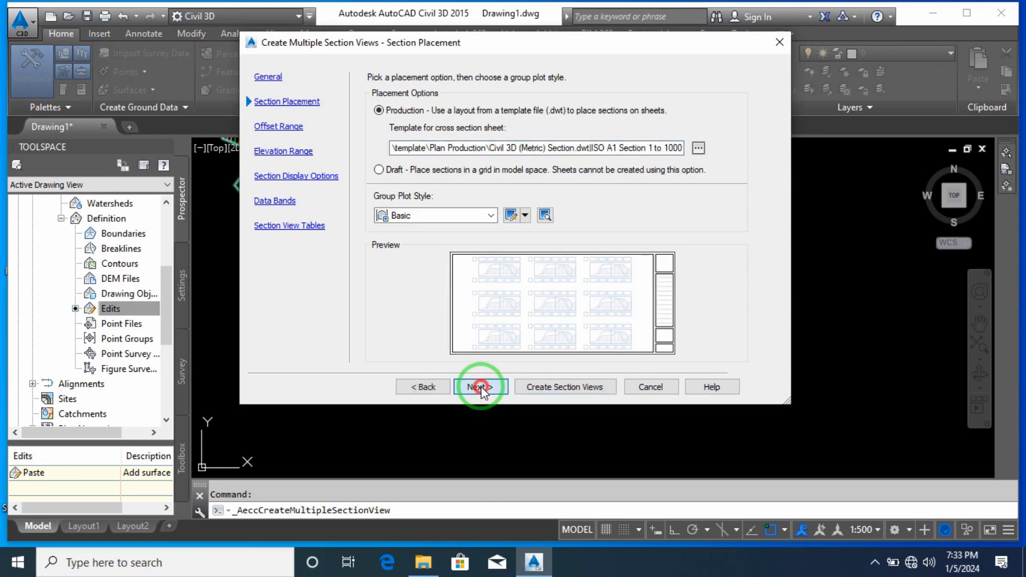
pyautogui.click(480, 387)
pyautogui.click(480, 388)
pyautogui.click(481, 387)
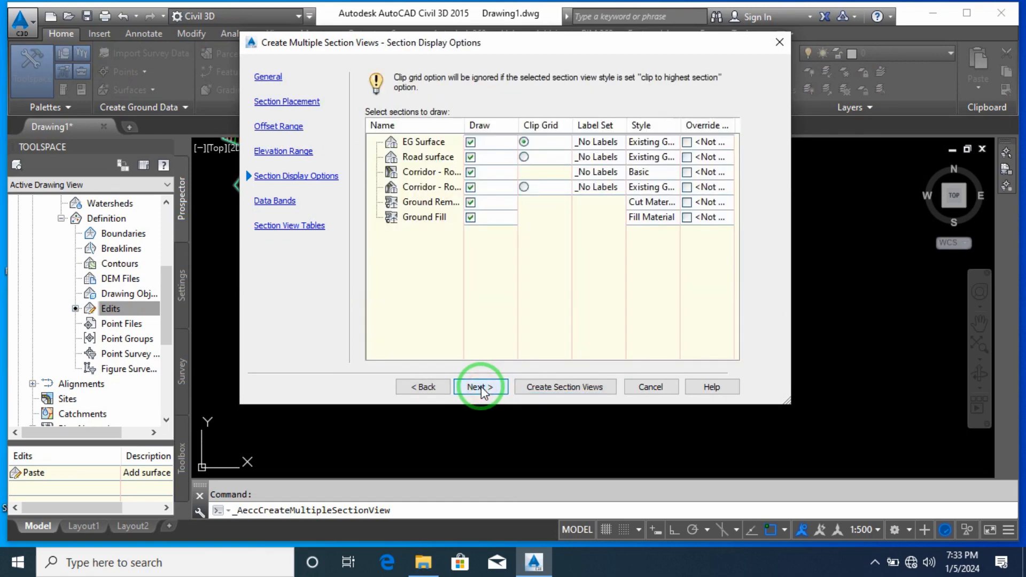
pyautogui.click(480, 387)
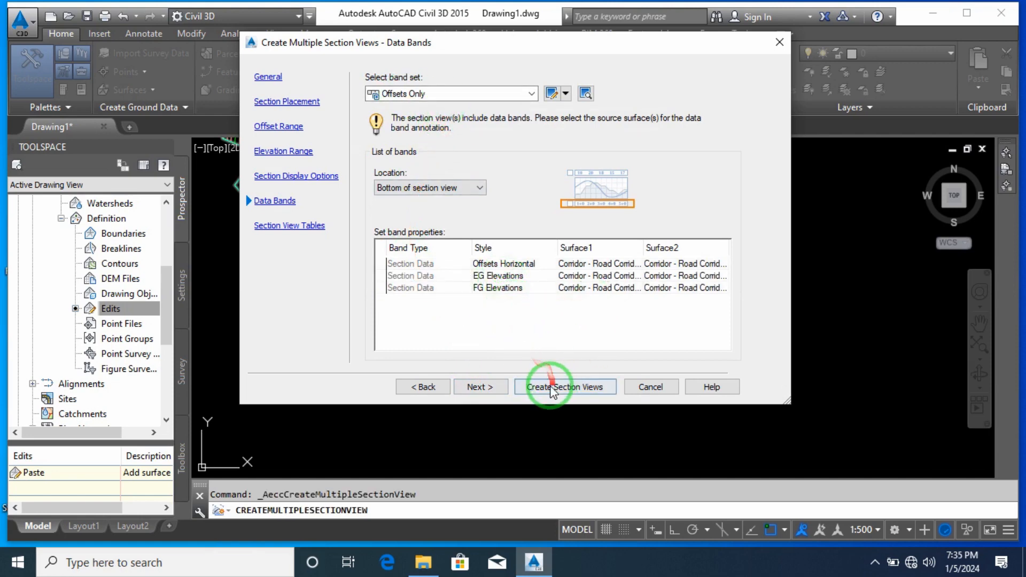
pyautogui.click(478, 387)
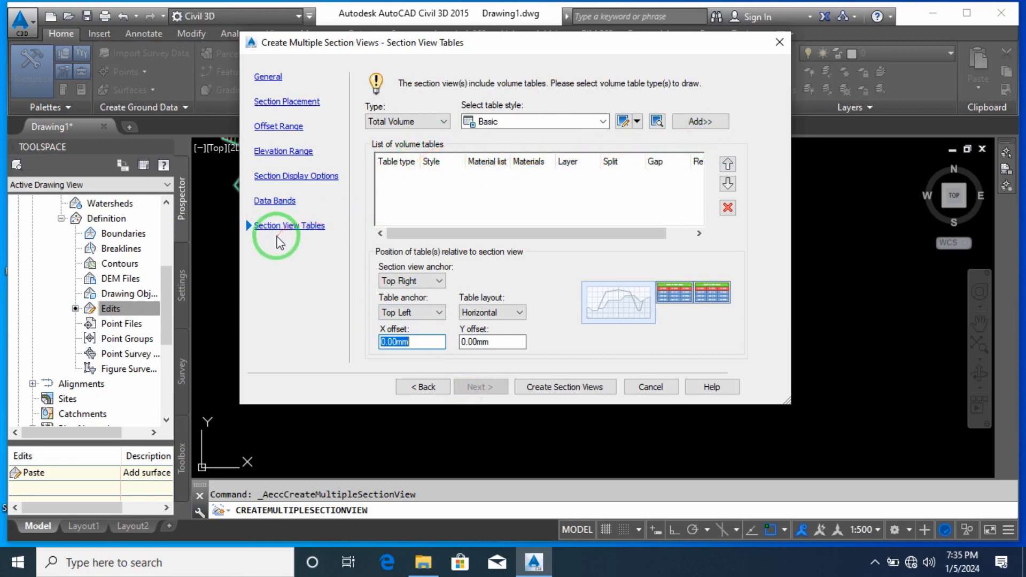
# Add a Total Volume table in the Basic style and place the section views in empty space east of the profile view
pyautogui.click(701, 120)
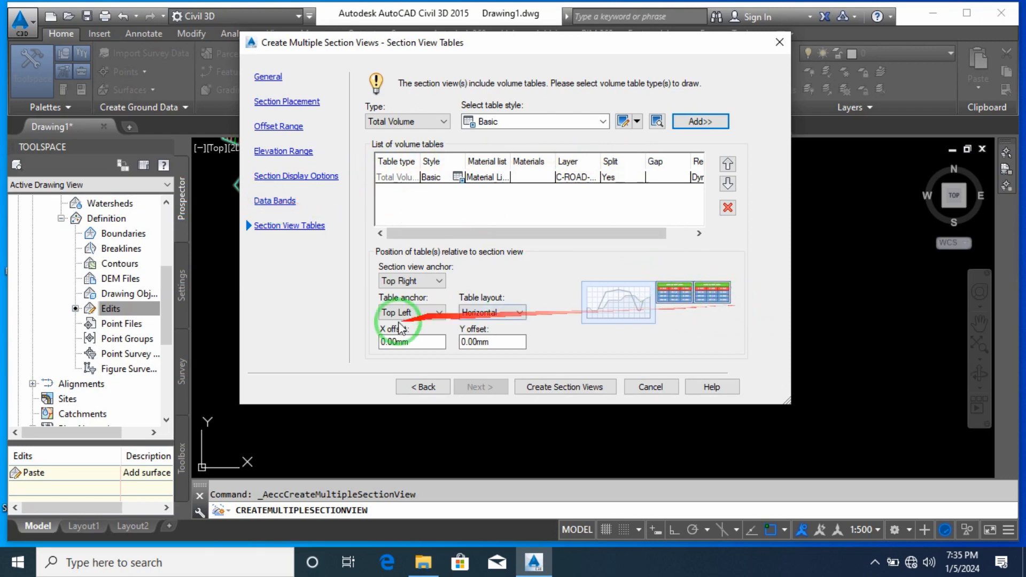
pyautogui.click(551, 388)
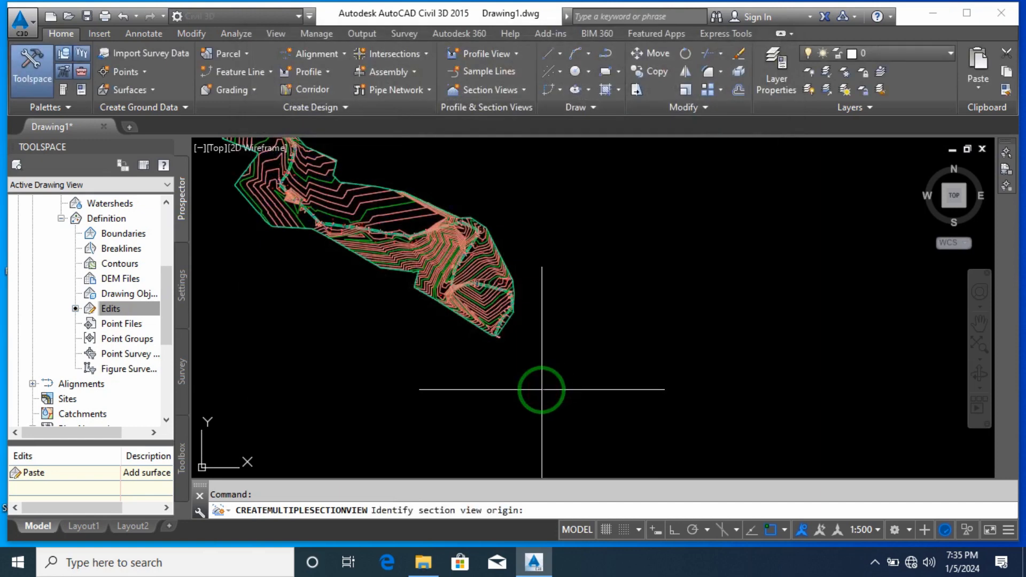
pyautogui.scroll(-4, 479, 384)
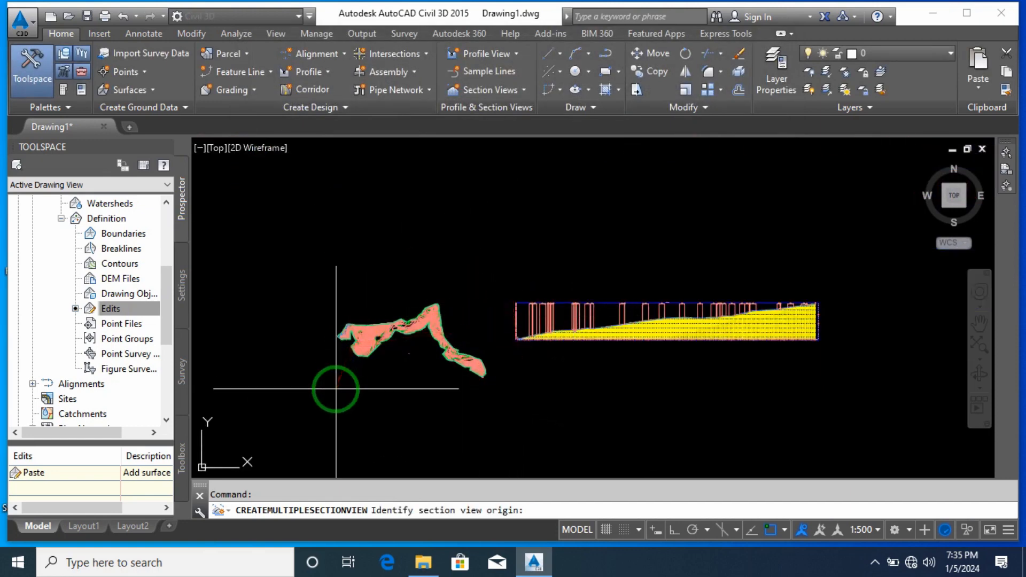
pyautogui.moveTo(802, 314); pyautogui.dragTo(597, 316, button='middle')
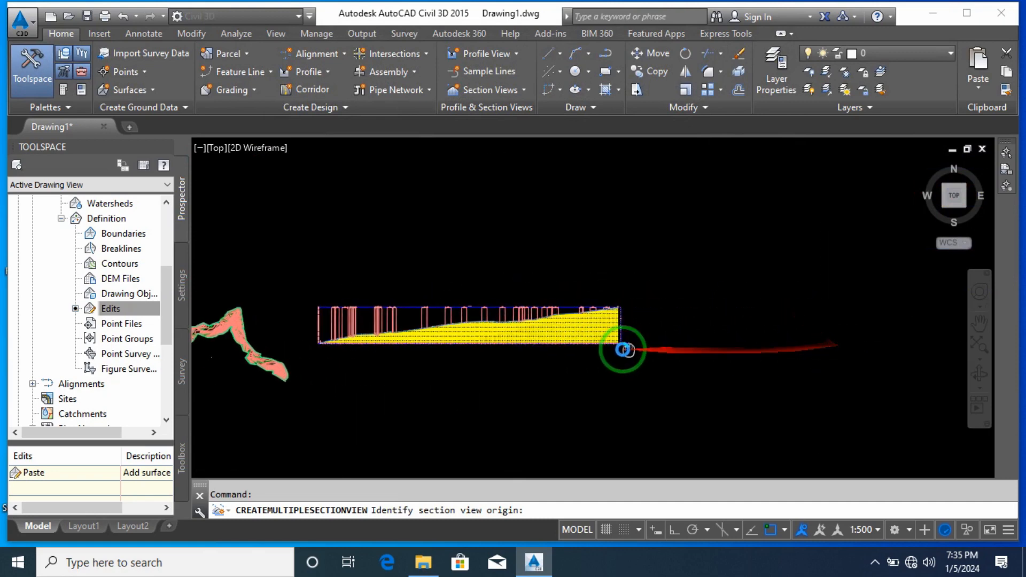
pyautogui.click(675, 348)
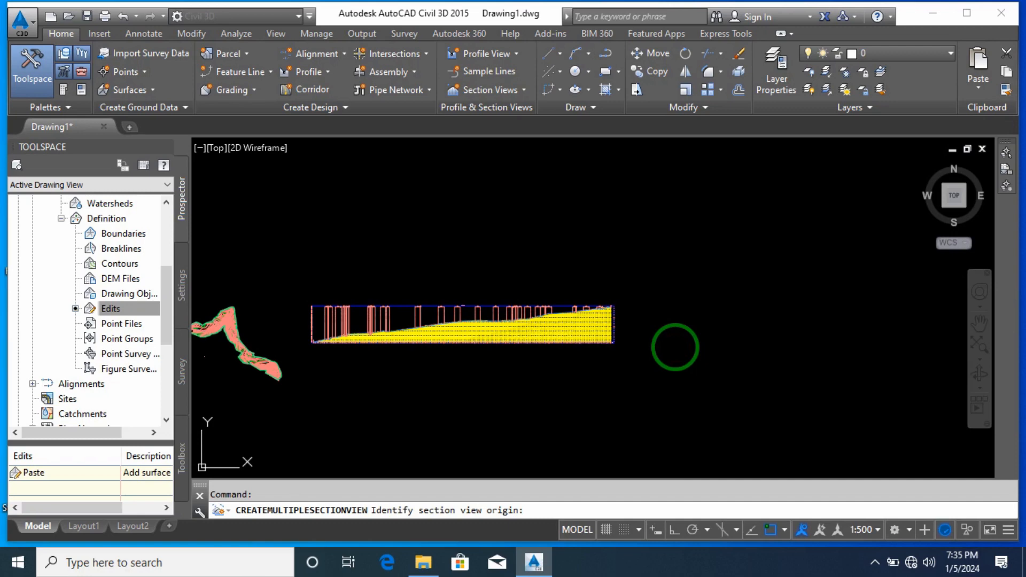
pyautogui.click(875, 563)
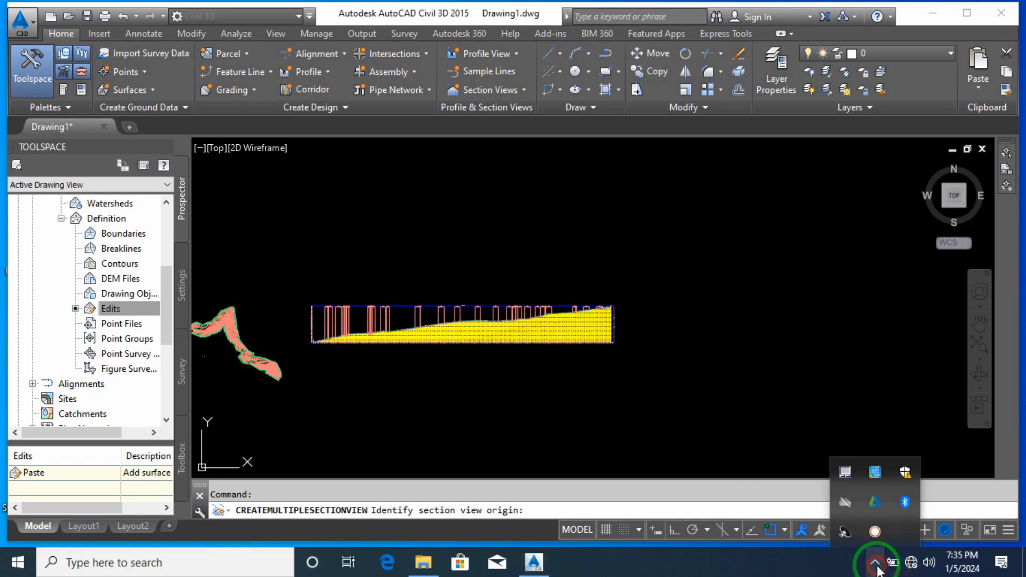
pyautogui.click(849, 570)
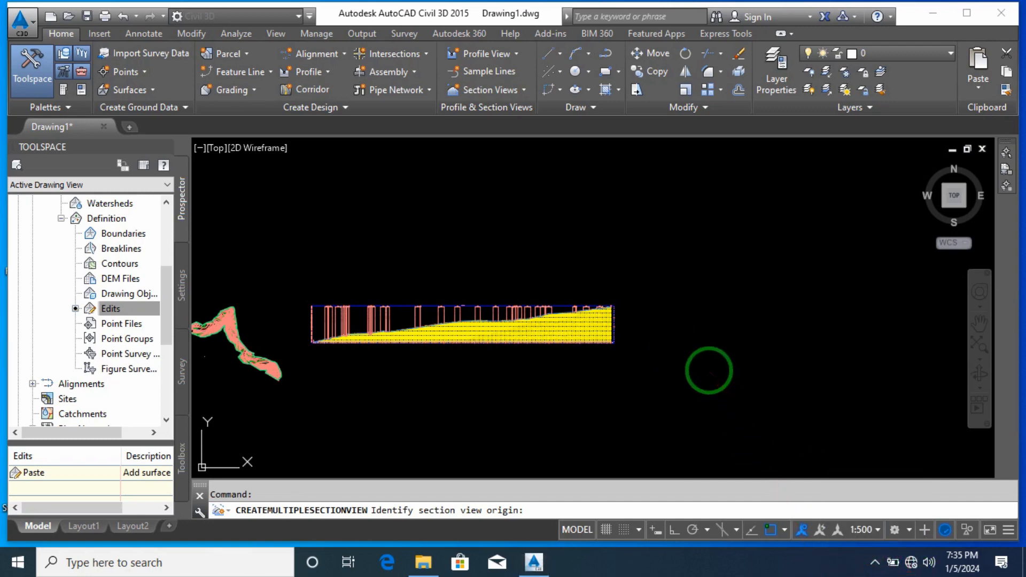
pyautogui.click(709, 370)
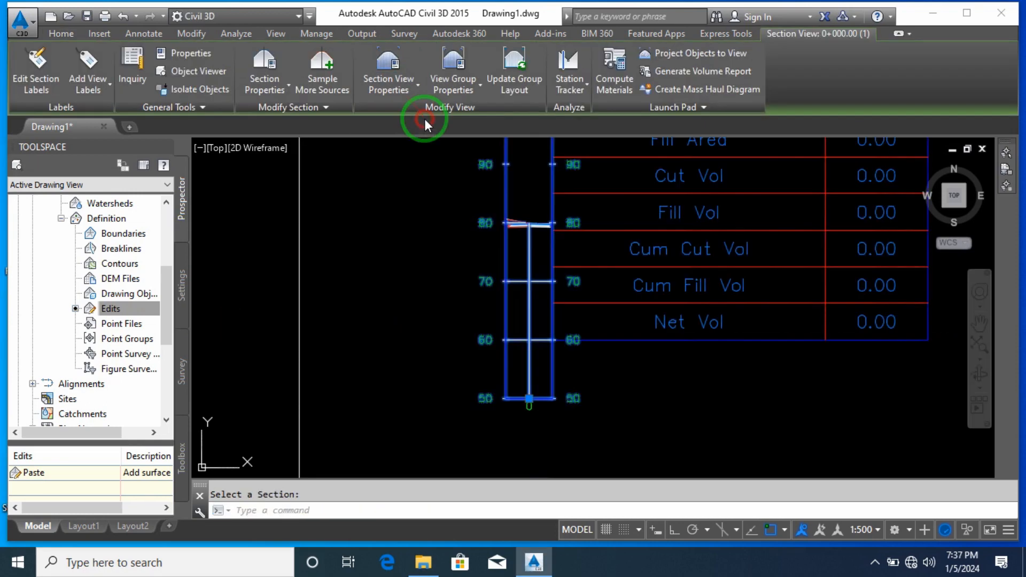
# Open the properties of section view 0+000.00 (1) and review its elevation range, offset range and object style
pyautogui.doubleClick(419, 146)
pyautogui.click(306, 128)
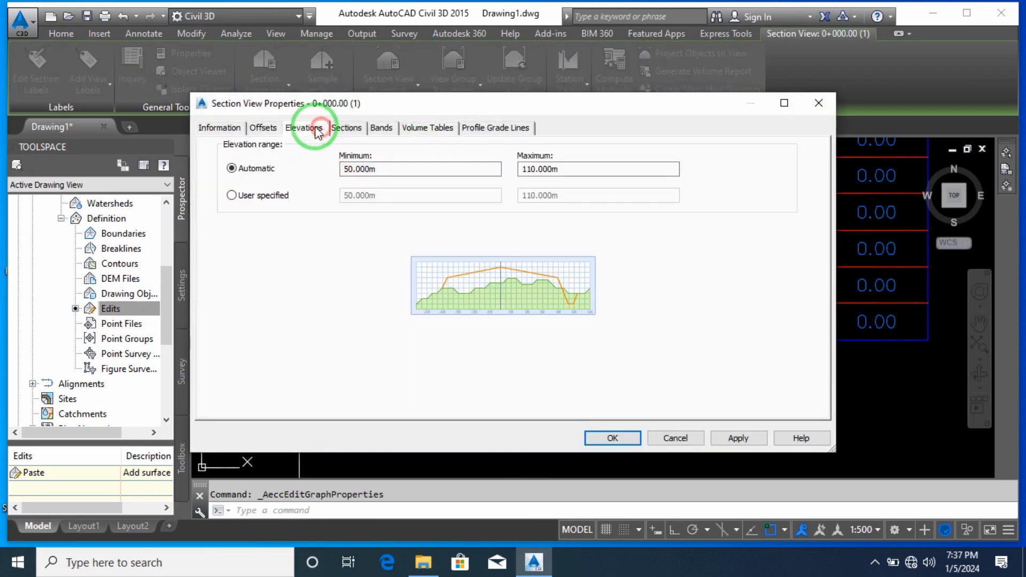
pyautogui.click(270, 128)
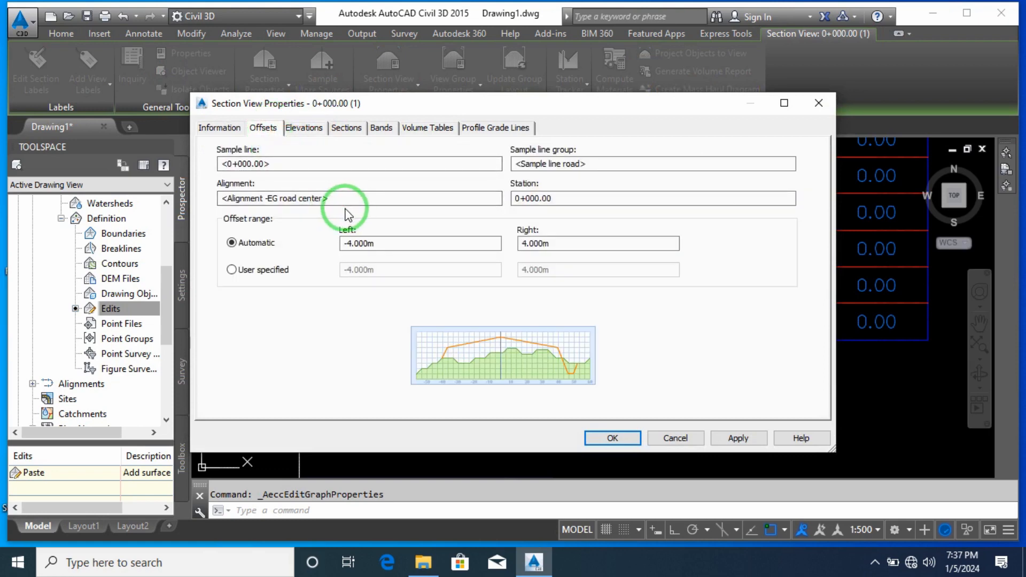
pyautogui.click(219, 128)
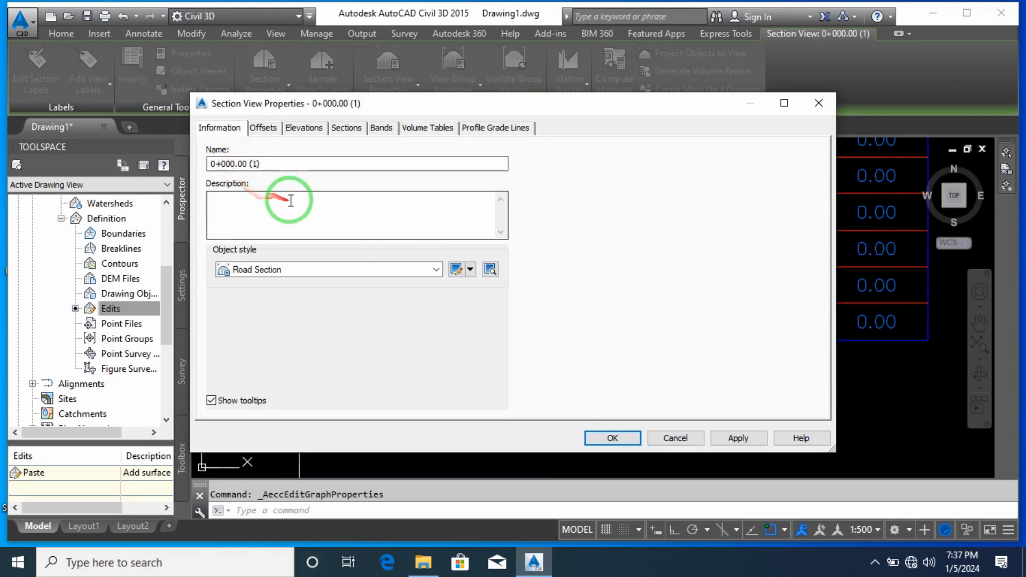
pyautogui.click(378, 273)
pyautogui.click(380, 275)
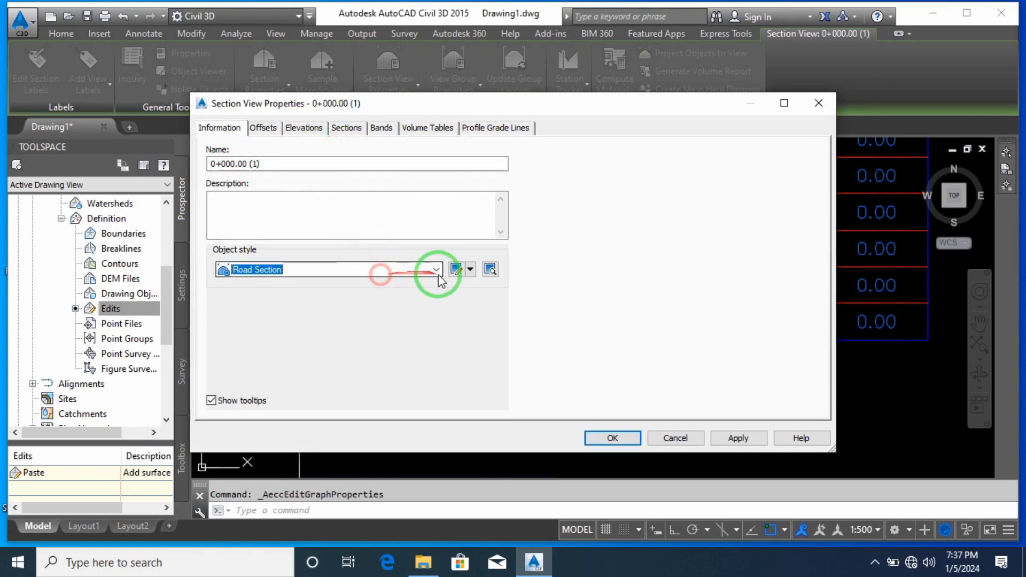
pyautogui.click(470, 270)
pyautogui.click(475, 314)
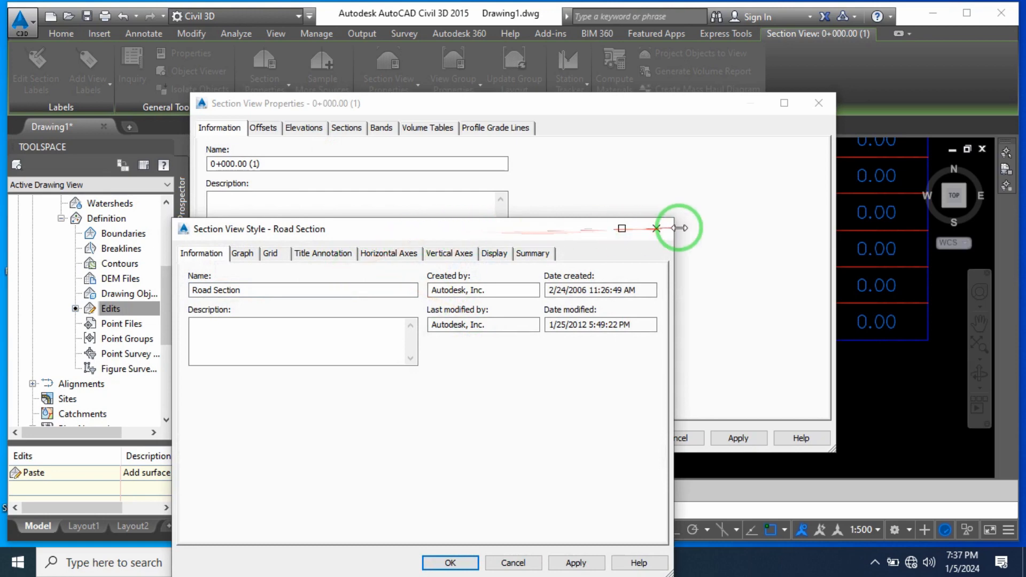
pyautogui.click(657, 228)
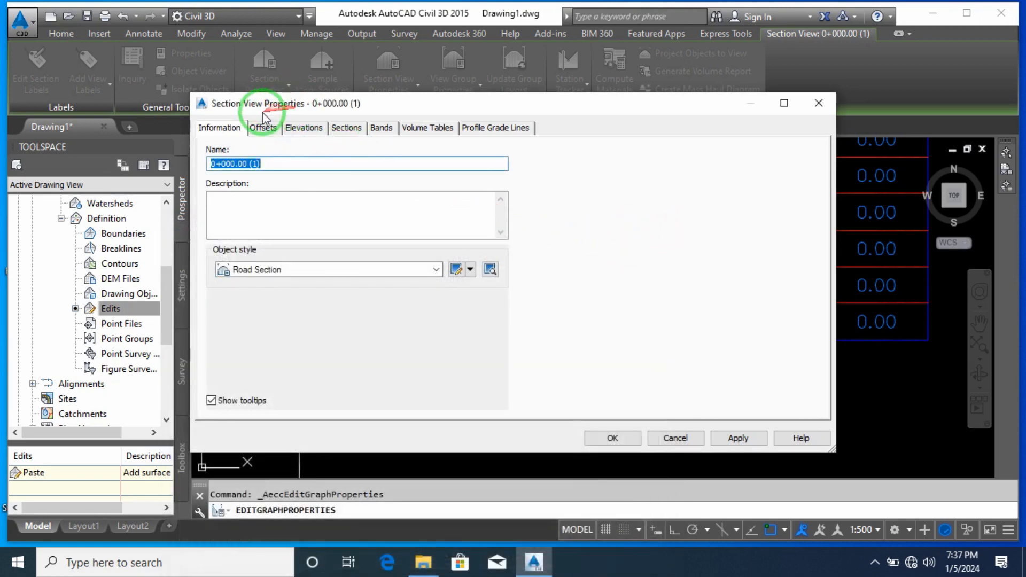
# Open the Road Section object style for editing and review its graph, grid, title annotation and axis settings
pyautogui.click(471, 269)
pyautogui.click(495, 320)
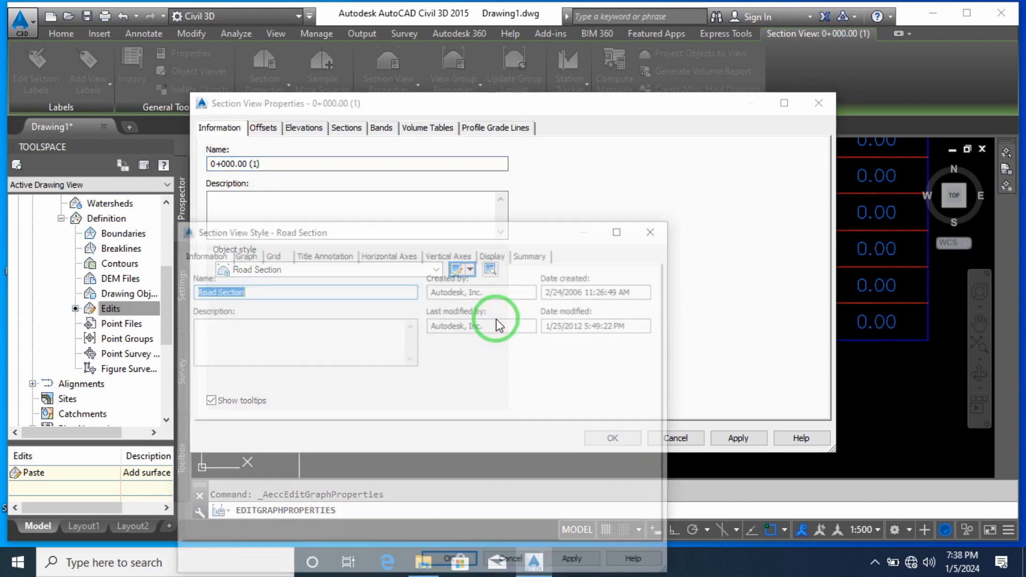
pyautogui.click(243, 255)
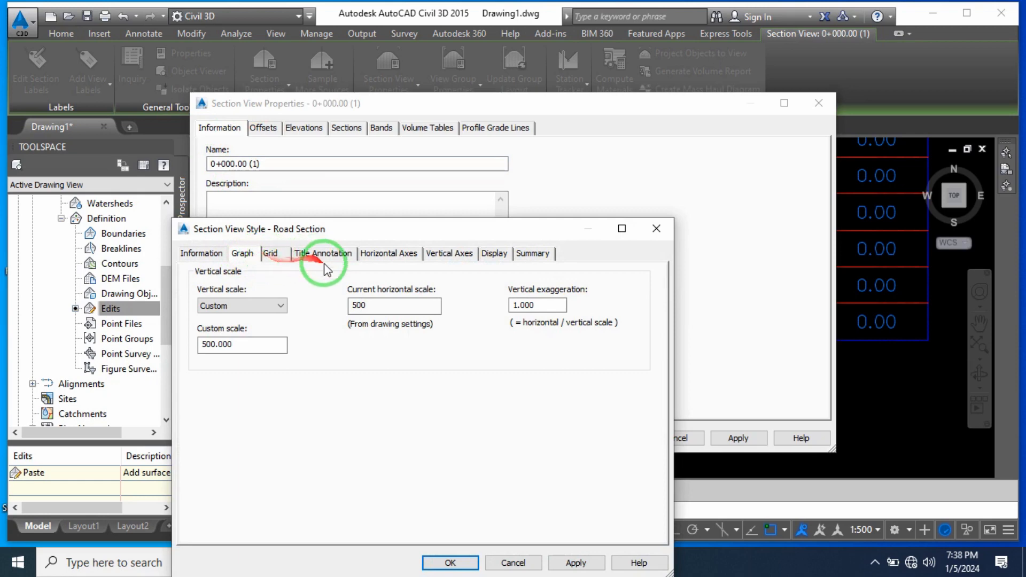
pyautogui.click(278, 254)
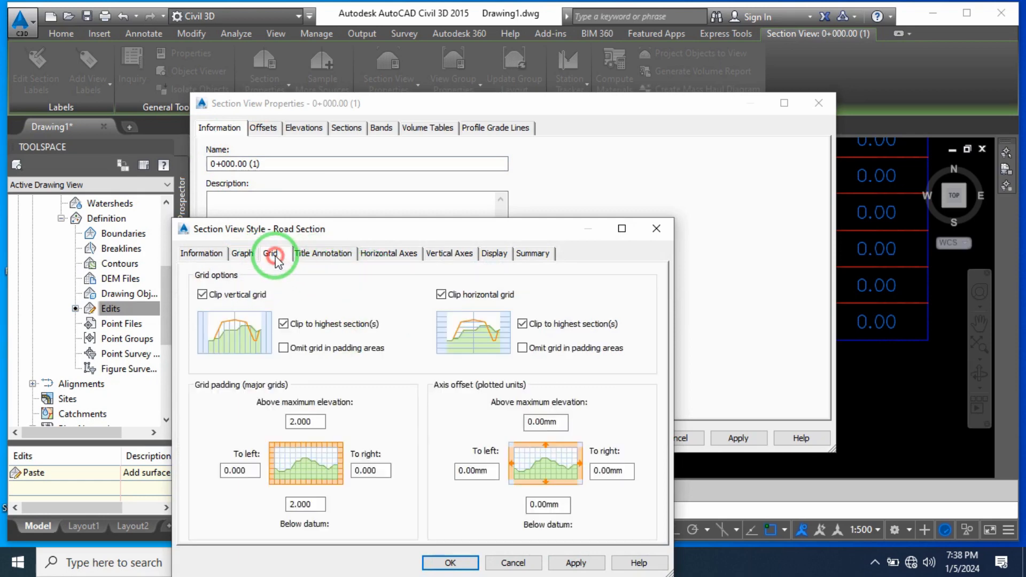
pyautogui.moveTo(298, 235); pyautogui.dragTo(309, 170)
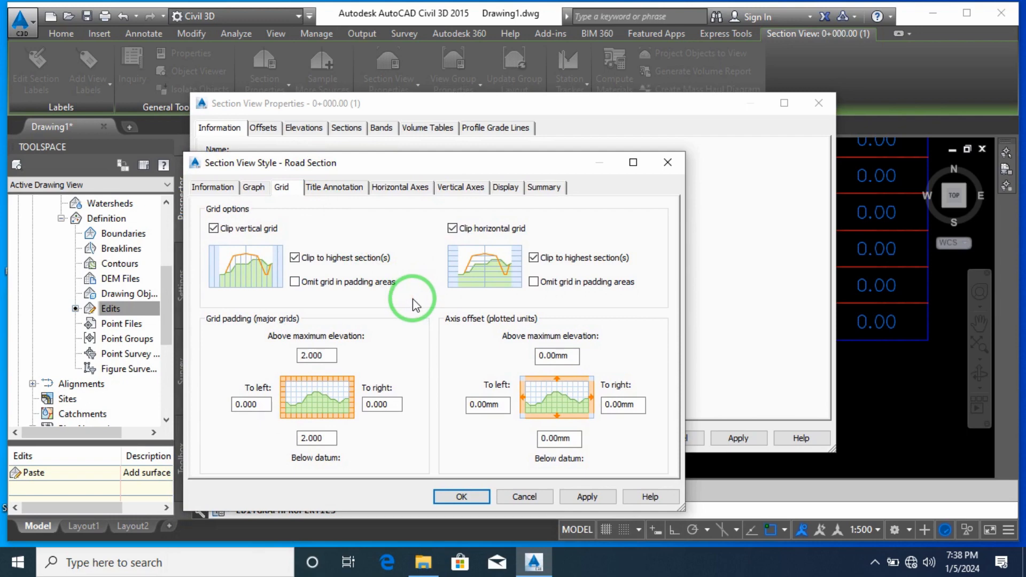
pyautogui.click(346, 190)
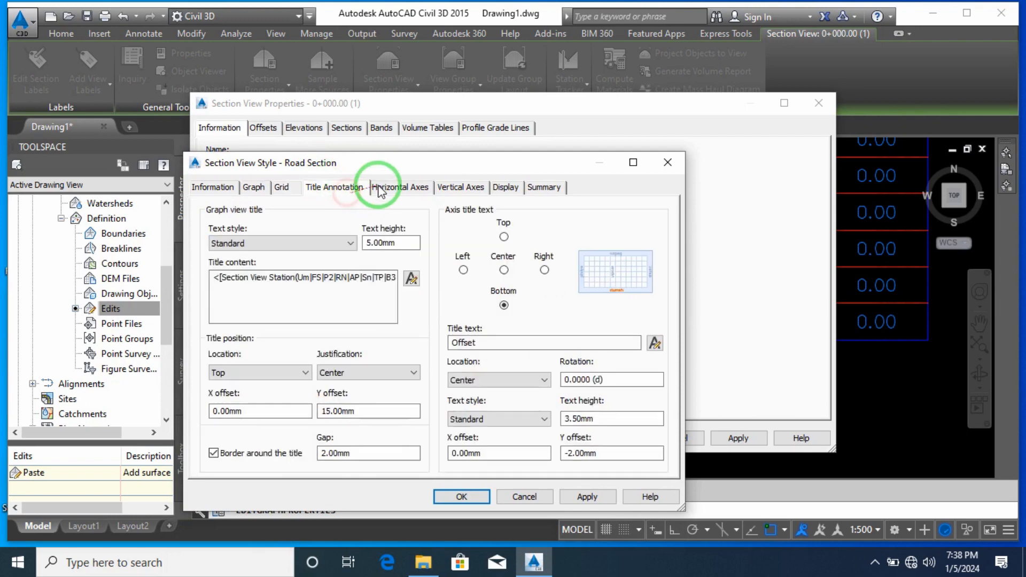
pyautogui.click(387, 192)
pyautogui.click(458, 192)
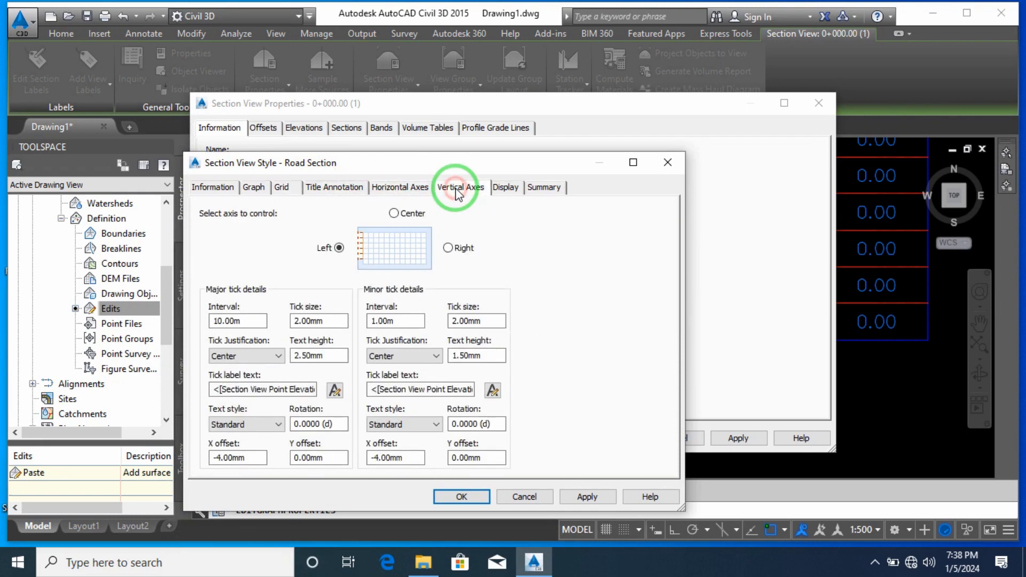
# Set the style's bottom horizontal axis to 2 m major and minor tick intervals and a major tick size of 1 mm
pyautogui.click(377, 191)
pyautogui.click(387, 274)
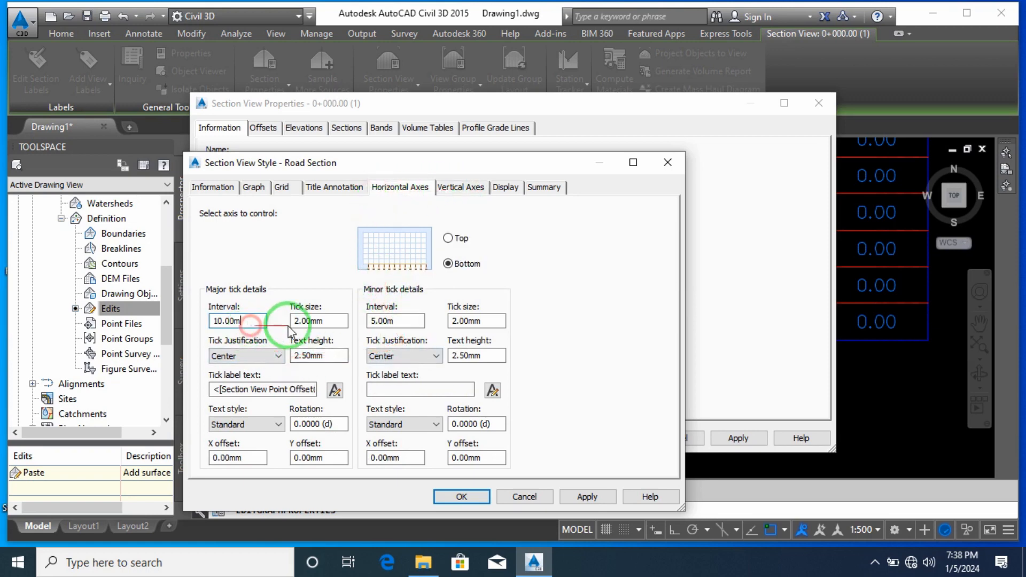
pyautogui.click(332, 323)
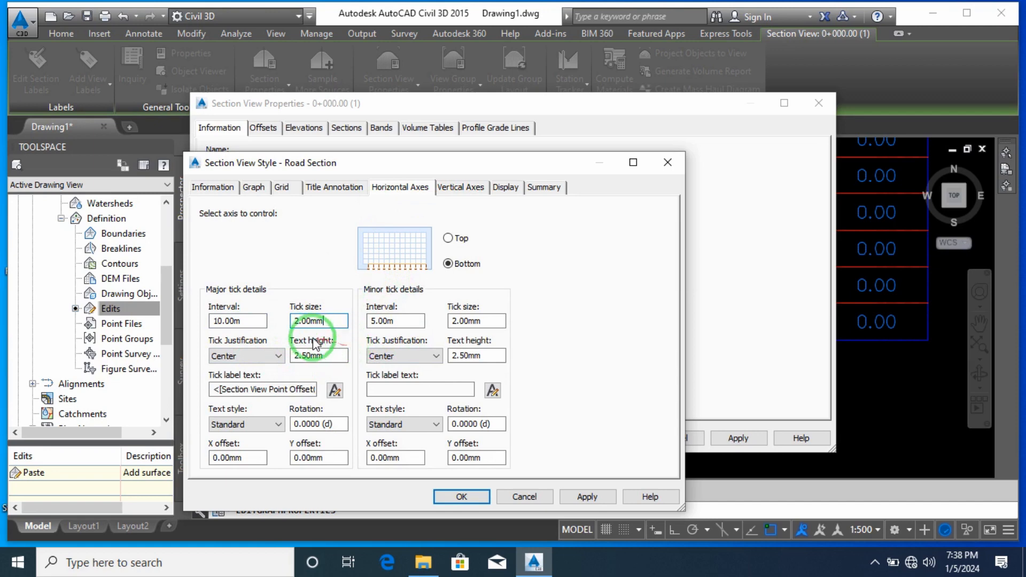
pyautogui.click(253, 323)
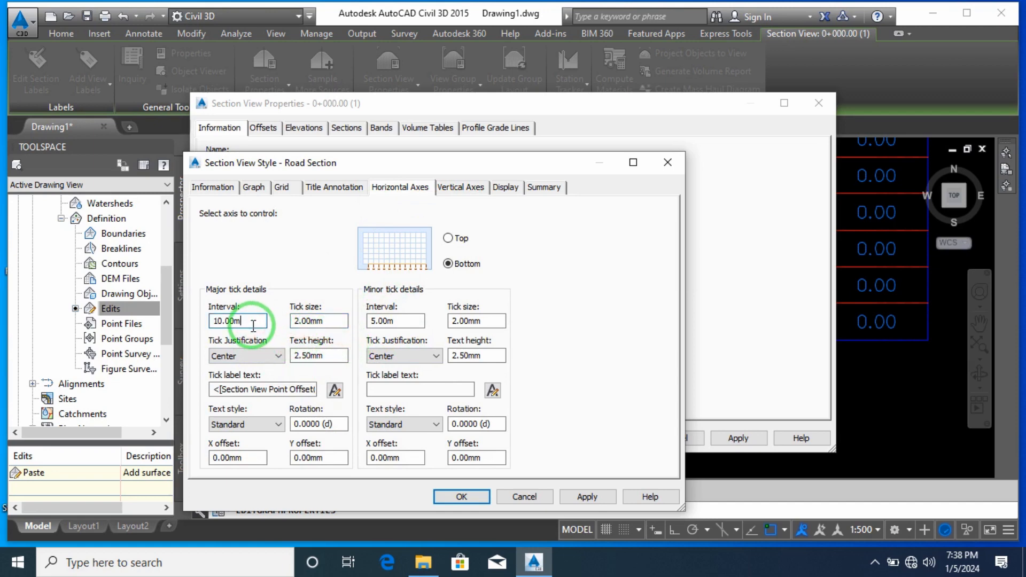
pyautogui.moveTo(253, 323); pyautogui.dragTo(192, 326)
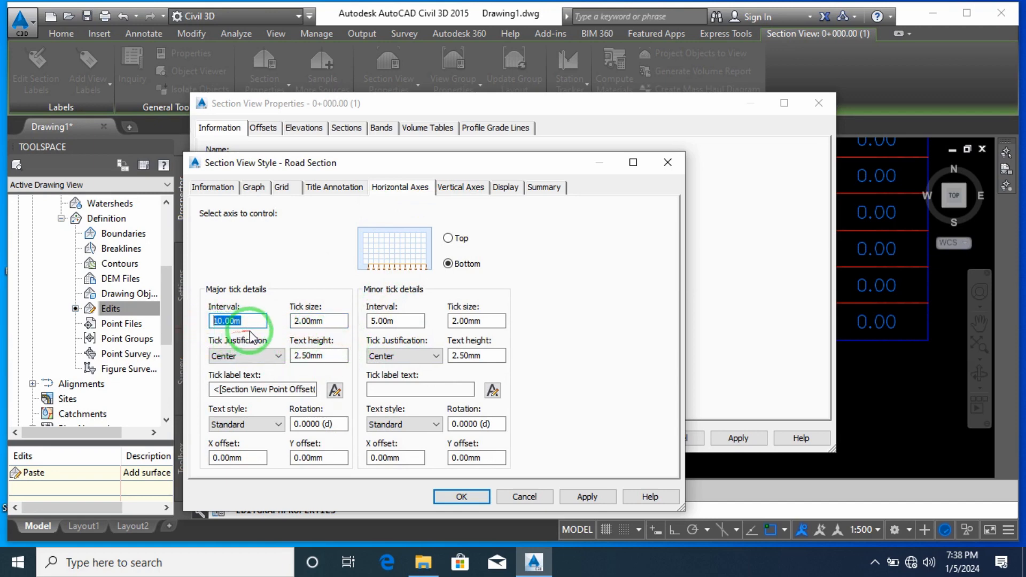
pyautogui.write('2')
pyautogui.press('Tab')
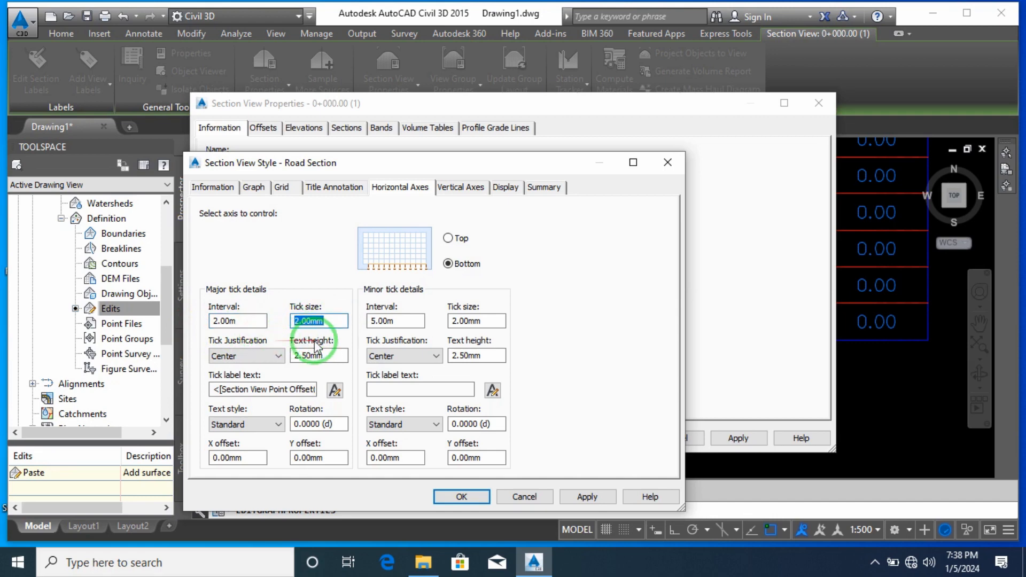
pyautogui.click(393, 321)
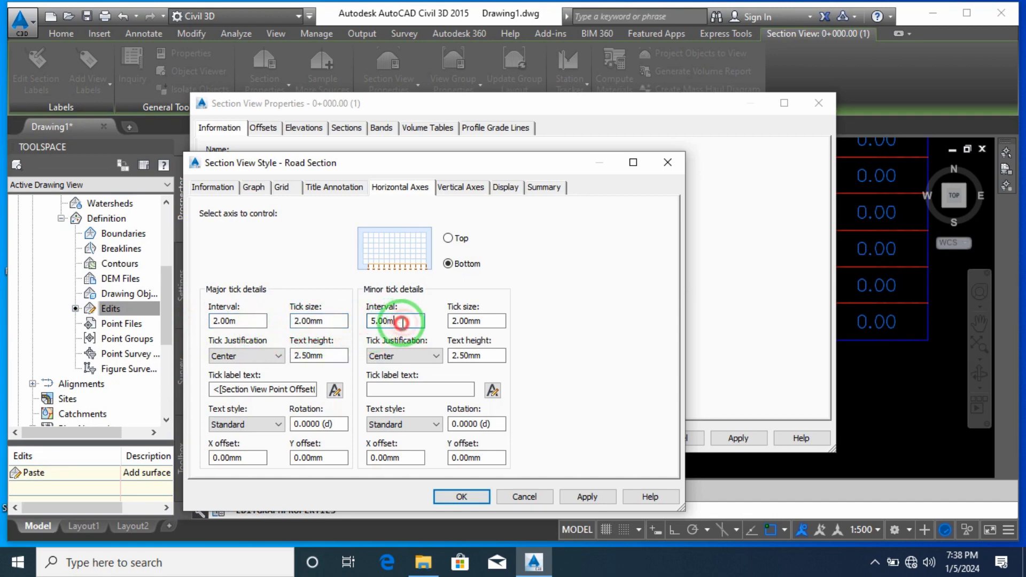
pyautogui.write('2')
pyautogui.moveTo(401, 323); pyautogui.dragTo(241, 327)
pyautogui.click(483, 325)
pyautogui.write('1')
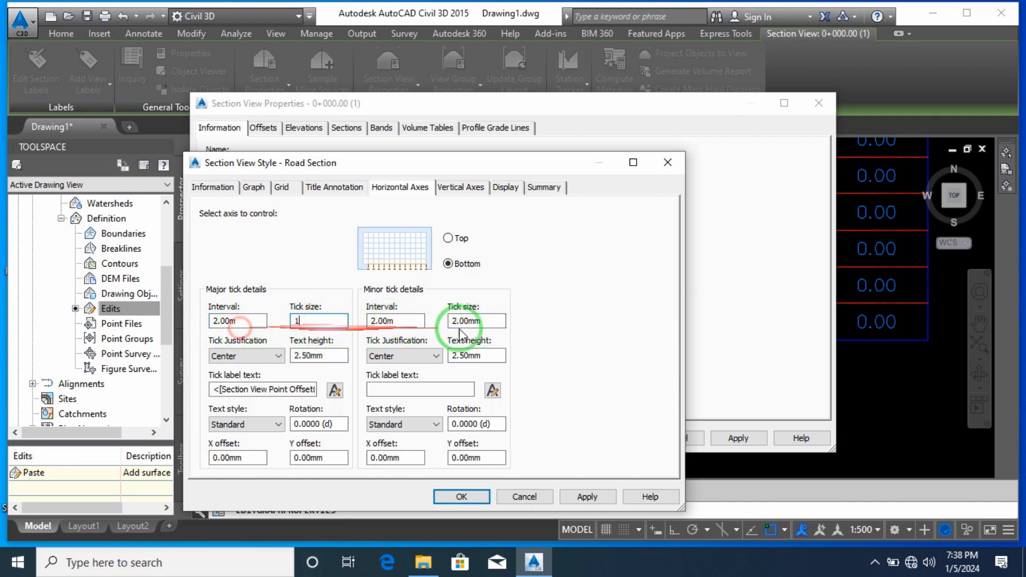
# Check the left vertical axis tick settings, accept the edited Road Section style and apply the section view properties
pyautogui.click(450, 189)
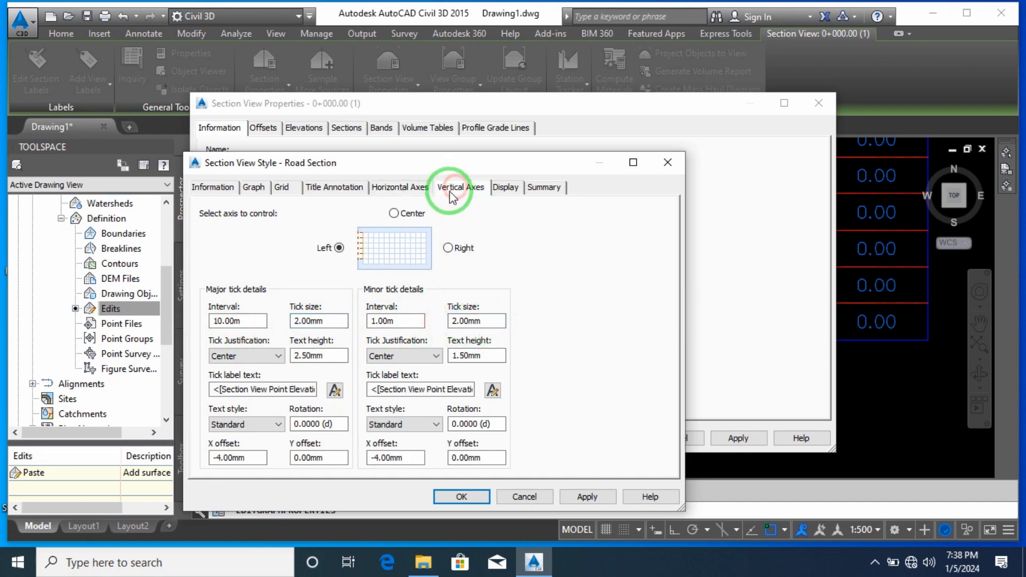
pyautogui.moveTo(247, 322); pyautogui.dragTo(167, 330)
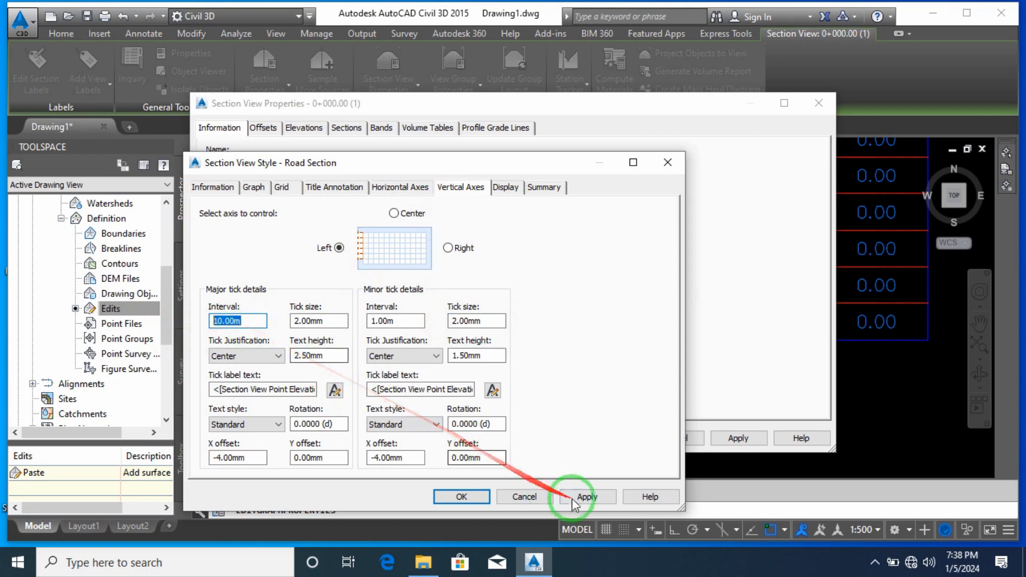
pyautogui.click(484, 497)
pyautogui.click(717, 438)
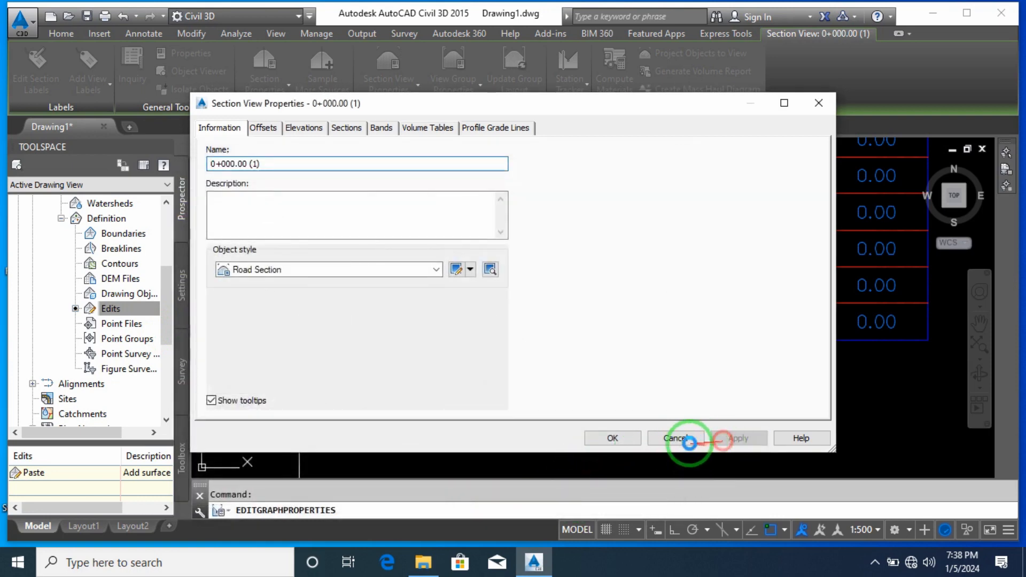
pyautogui.click(620, 436)
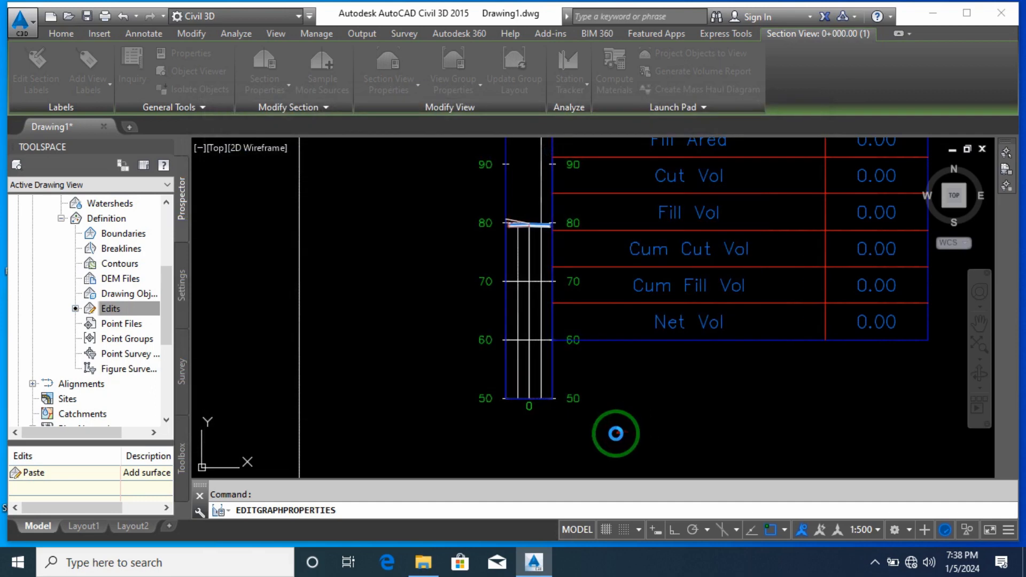
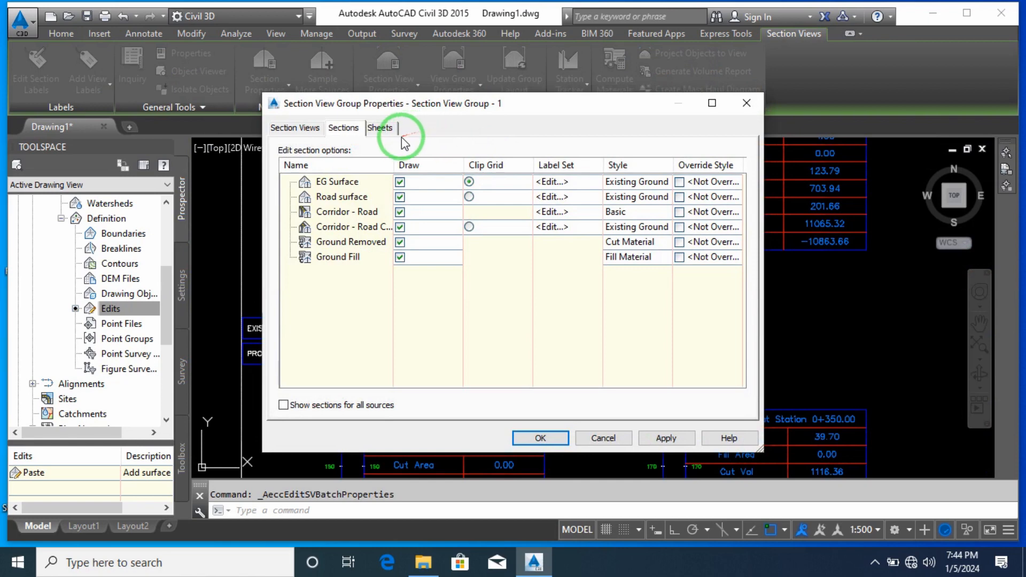
# Collapse the section view list in the Section View Group - 1 properties and widen its Change Band Set, Change Volume Tables and Profile Grade columns
pyautogui.click(304, 129)
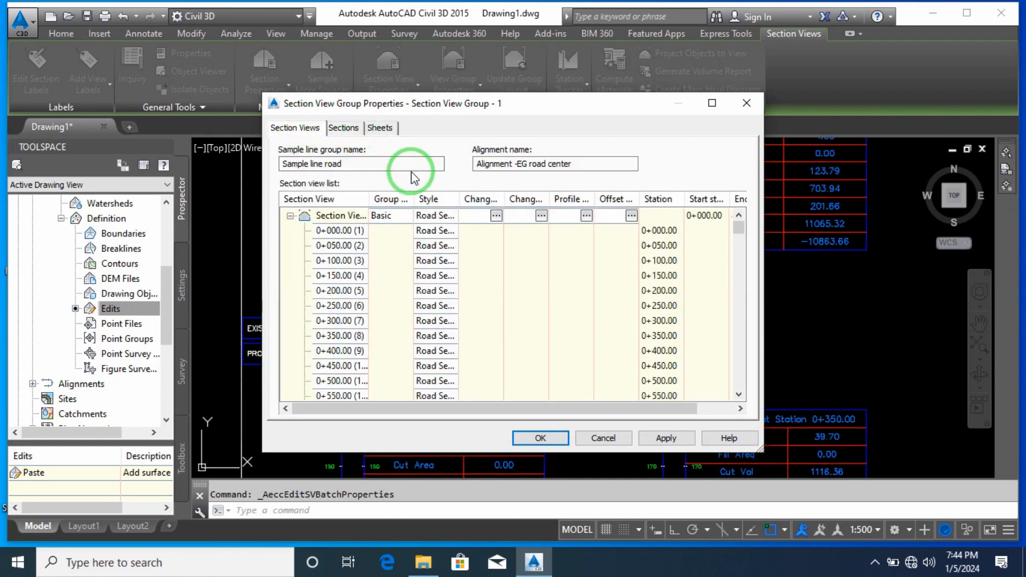
pyautogui.click(290, 216)
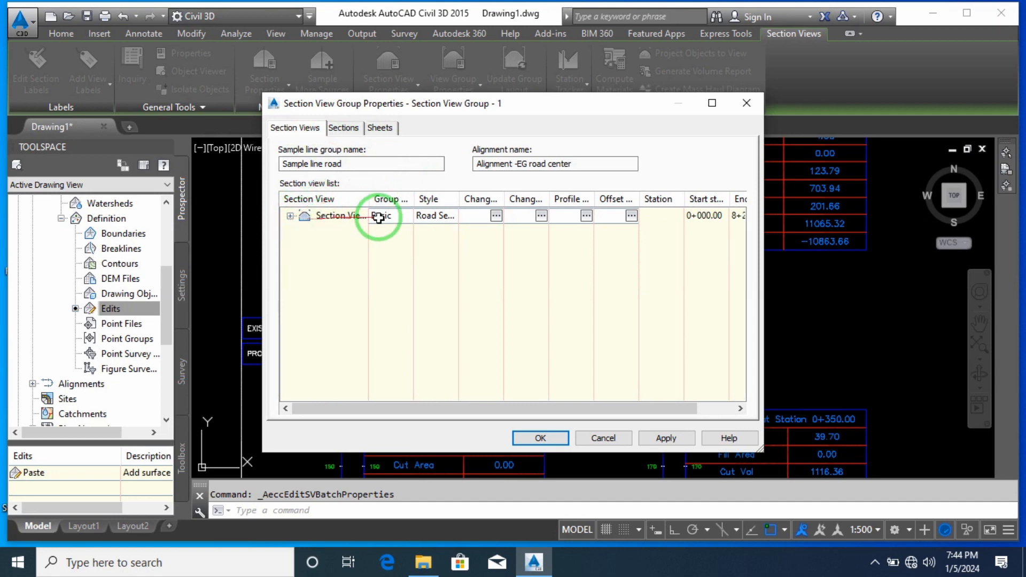
pyautogui.moveTo(593, 416); pyautogui.dragTo(667, 409)
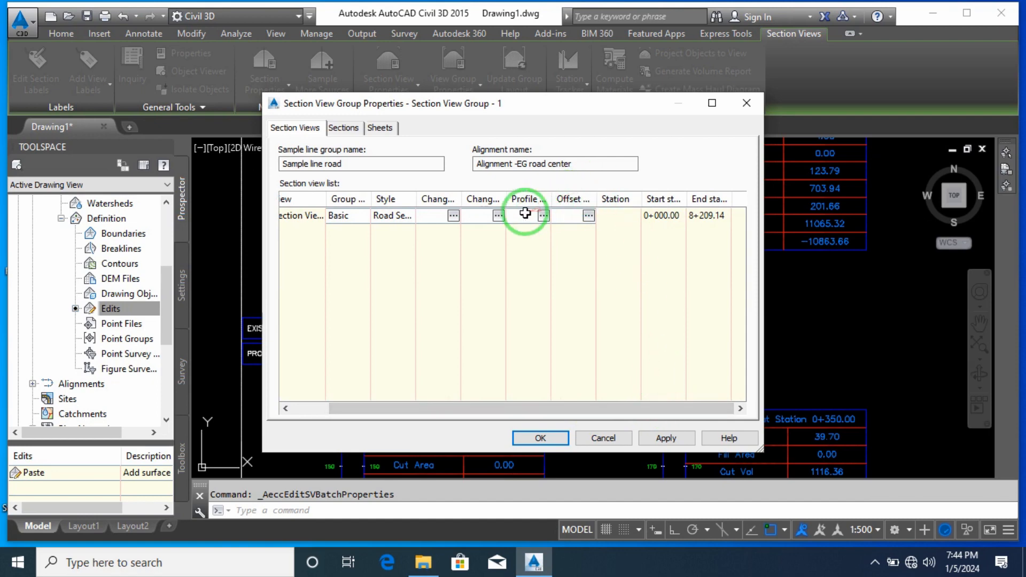
pyautogui.click(454, 216)
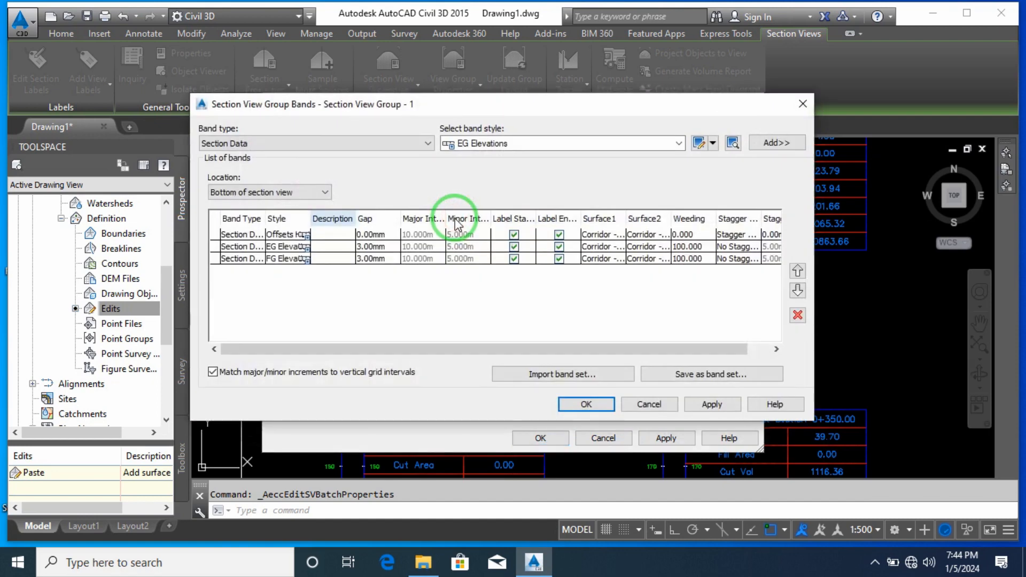
pyautogui.click(649, 404)
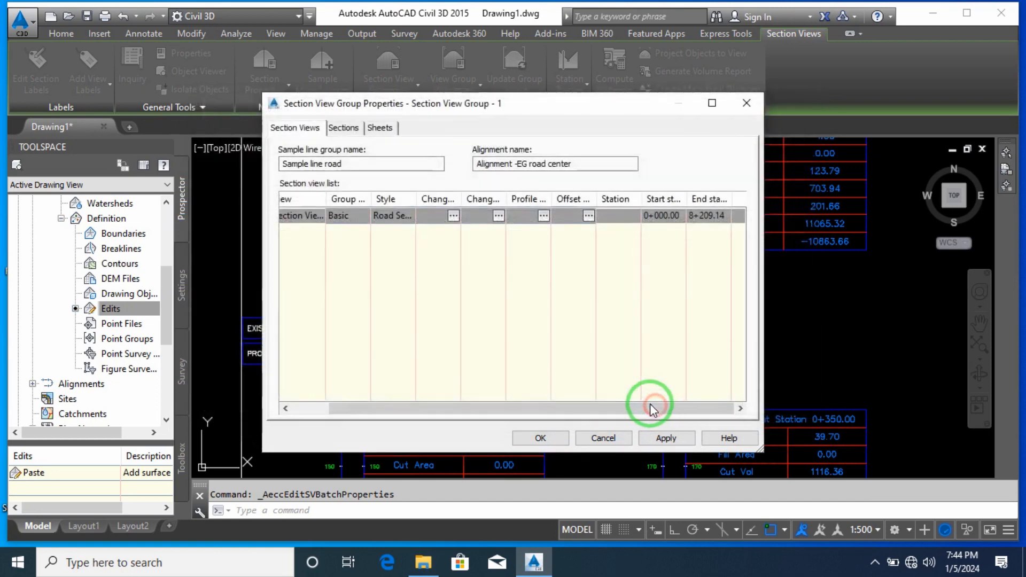
pyautogui.moveTo(504, 199); pyautogui.dragTo(612, 201)
pyautogui.moveTo(576, 408); pyautogui.dragTo(478, 409)
pyautogui.moveTo(474, 199); pyautogui.dragTo(528, 202)
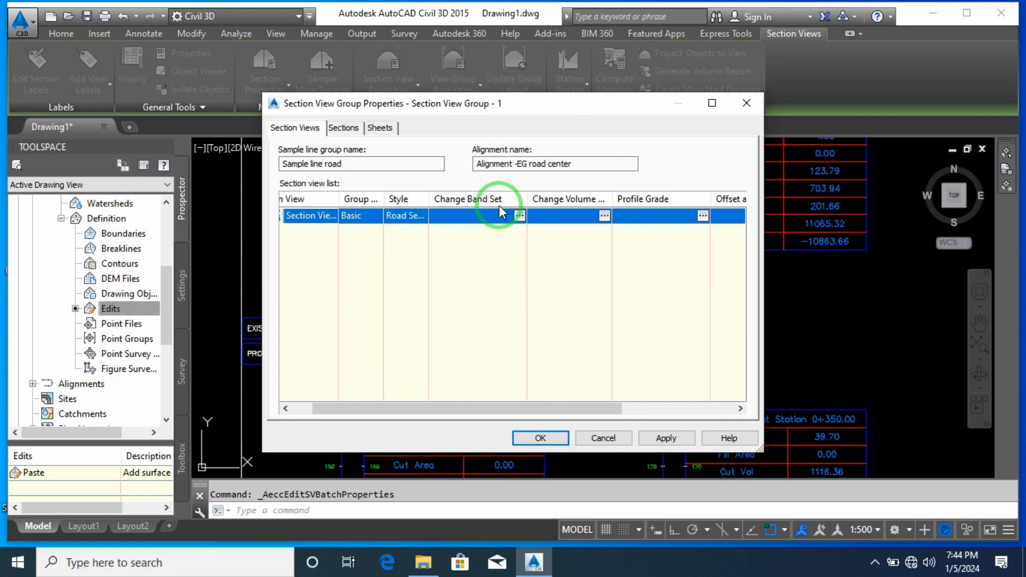
# In the group's band set, set Surface2 of the EG Elevations band to EG Surface, and apply the change to the section view group
pyautogui.click(518, 216)
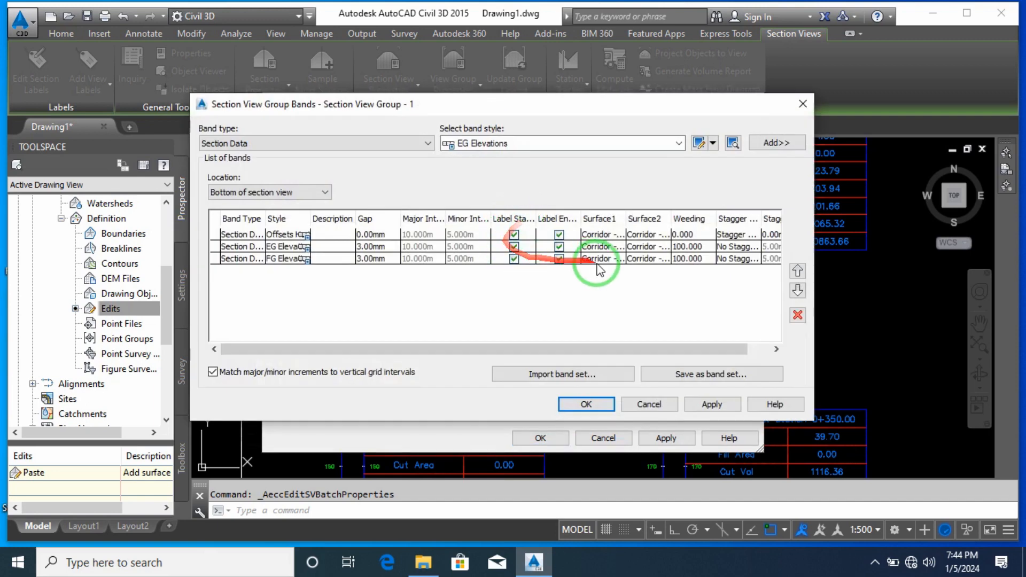
pyautogui.click(649, 248)
pyautogui.click(649, 278)
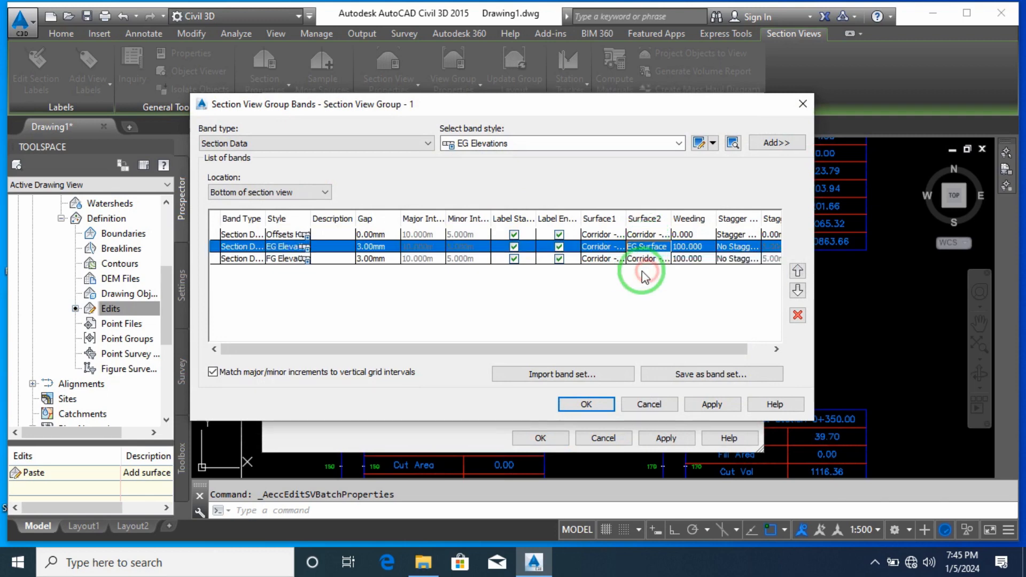
pyautogui.click(598, 260)
pyautogui.click(599, 260)
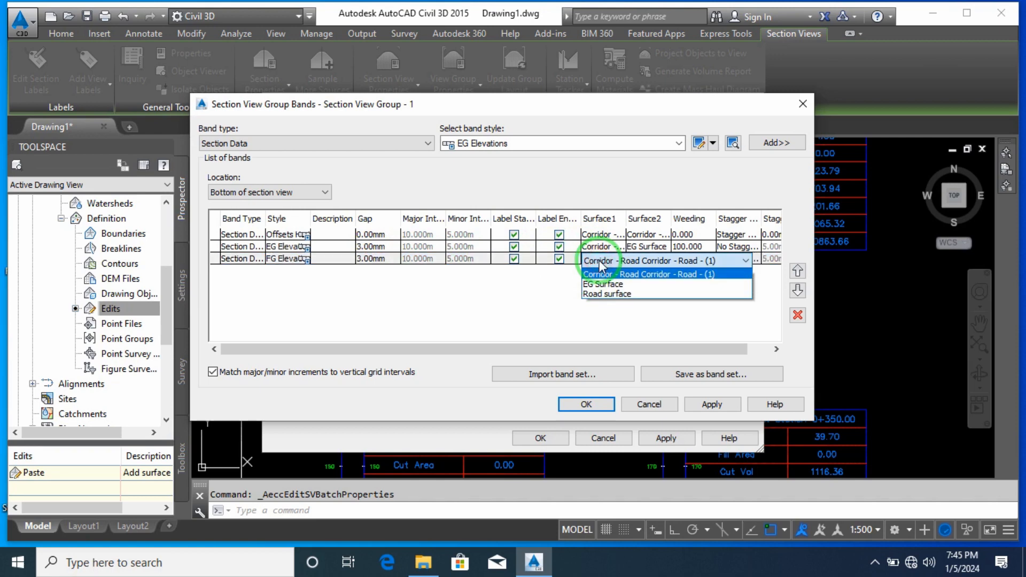
pyautogui.click(528, 297)
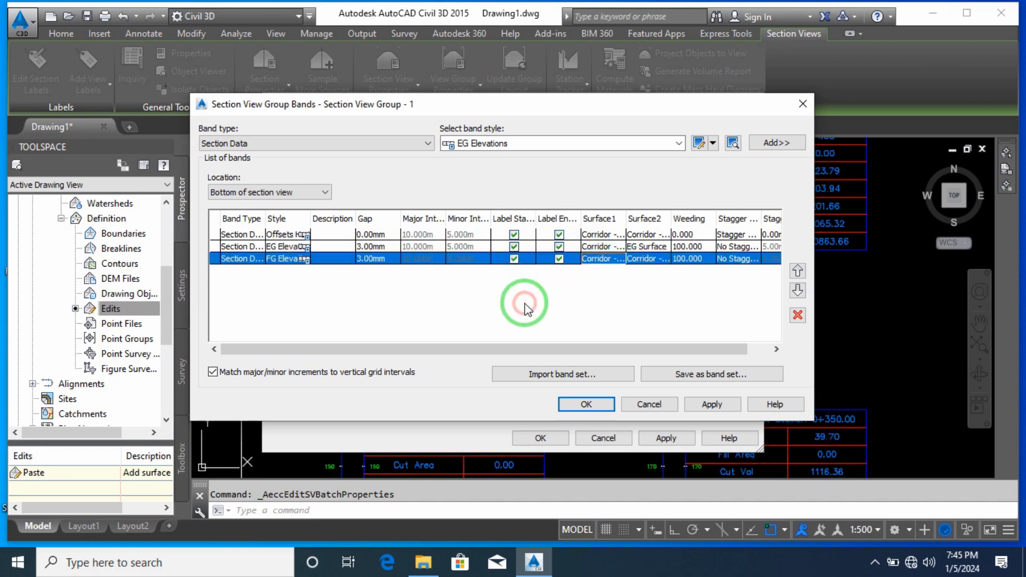
pyautogui.click(712, 404)
pyautogui.click(603, 404)
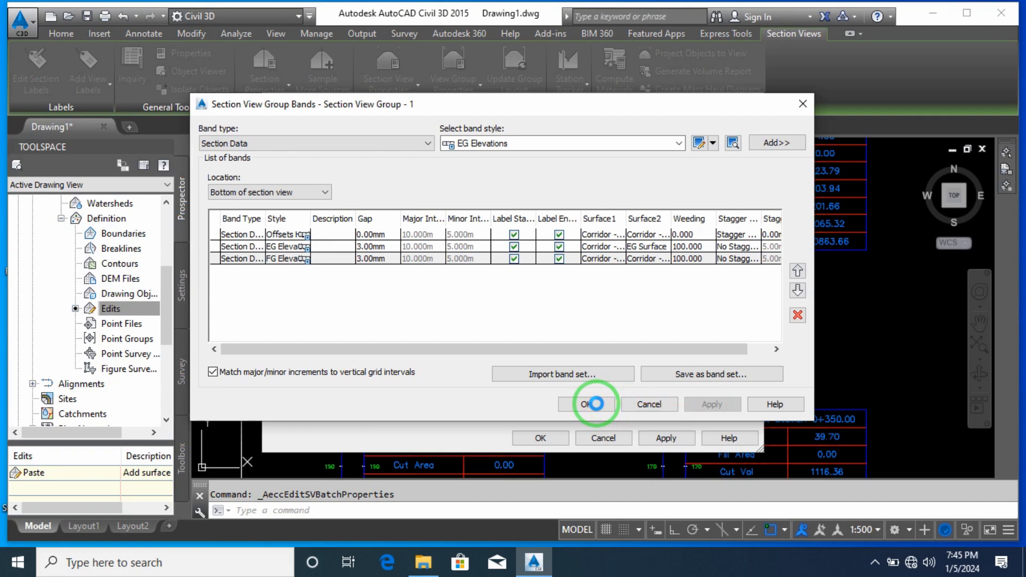
pyautogui.click(666, 438)
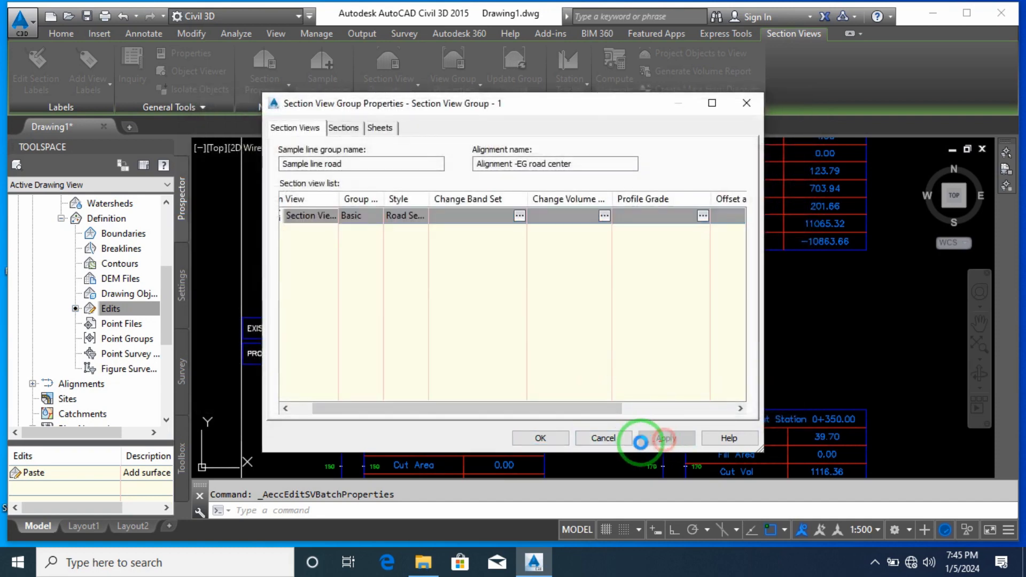
pyautogui.click(554, 449)
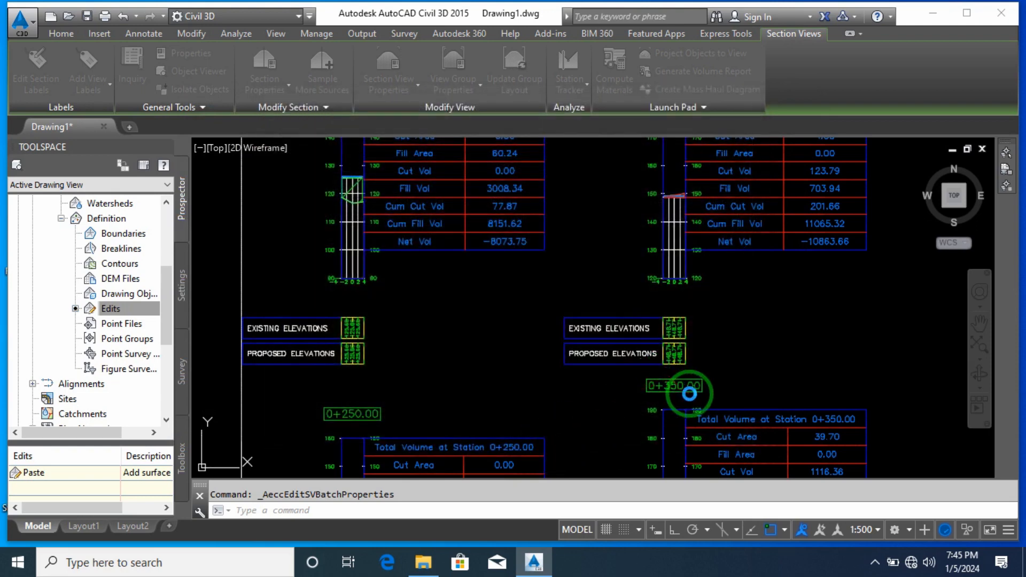
# Examine the existing and proposed elevation bands of the section view above station 0+350.00 and look over the neighbouring section sheets
pyautogui.click(689, 393)
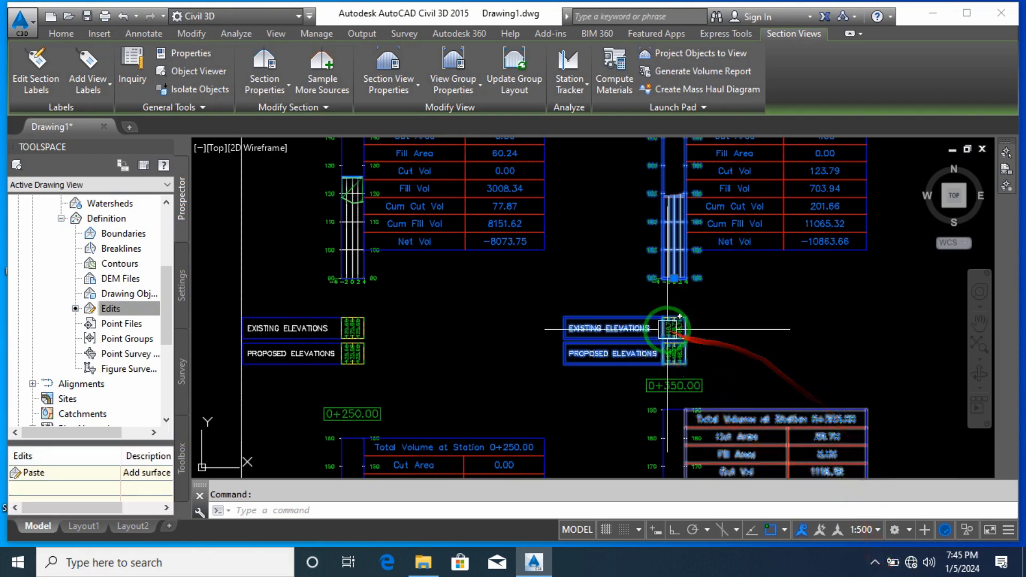
pyautogui.scroll(4, 672, 328)
pyautogui.scroll(2, 722, 393)
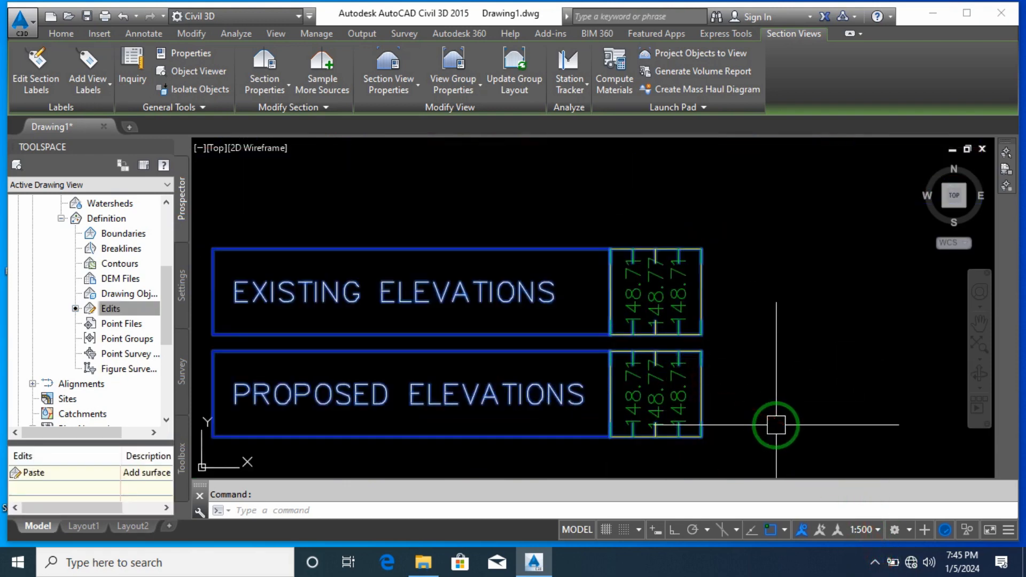
pyautogui.scroll(-10, 728, 378)
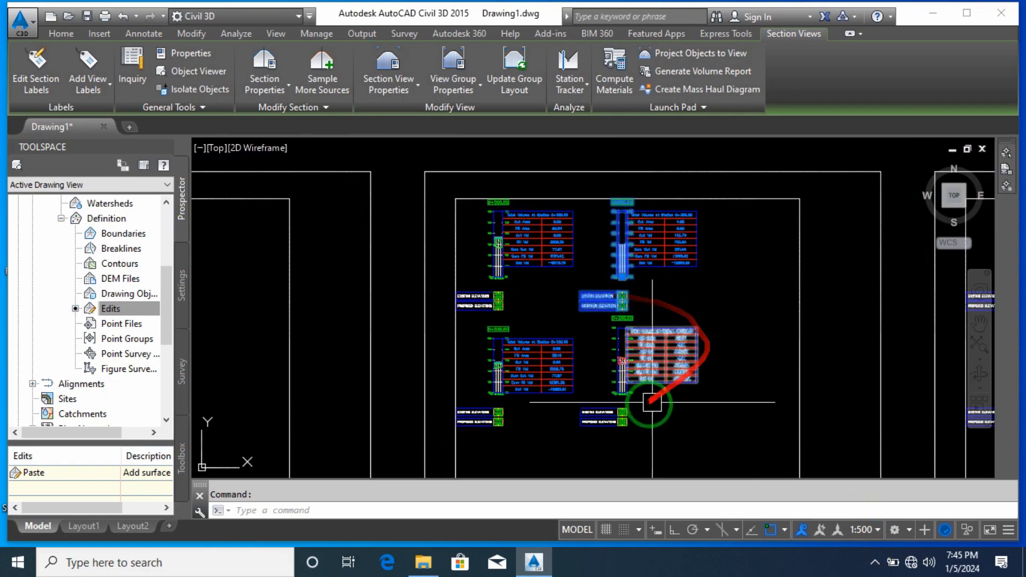
pyautogui.moveTo(689, 391); pyautogui.dragTo(445, 336, button='middle')
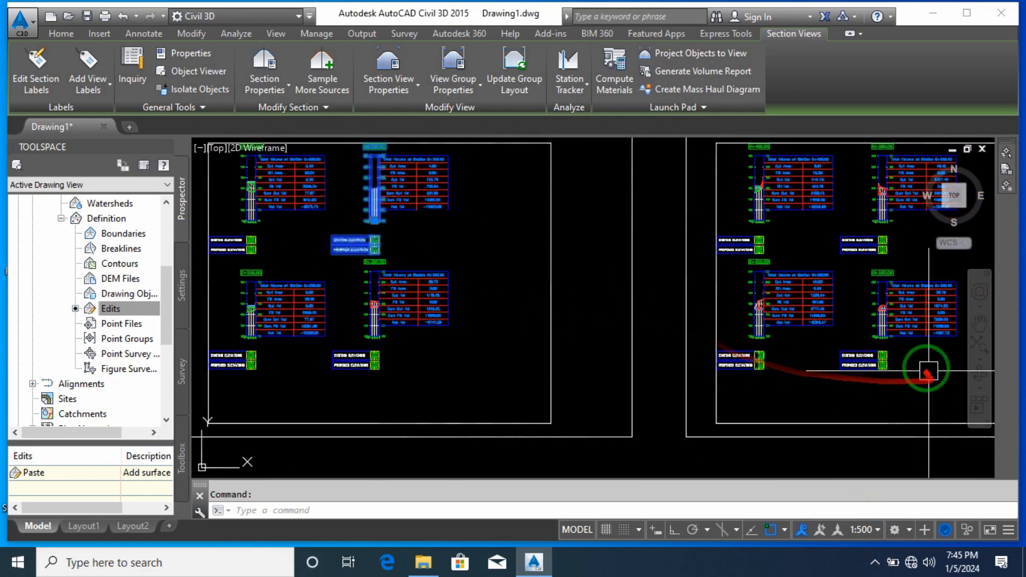
# Compare the existing and proposed elevation bands of several section views across the section sheets
pyautogui.scroll(10, 928, 370)
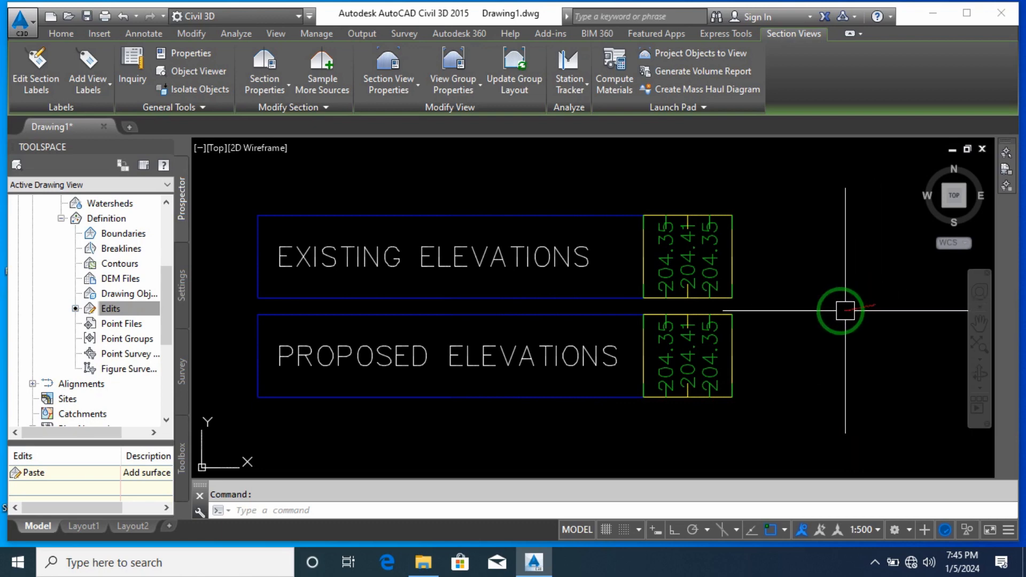
pyautogui.scroll(-8, 663, 357)
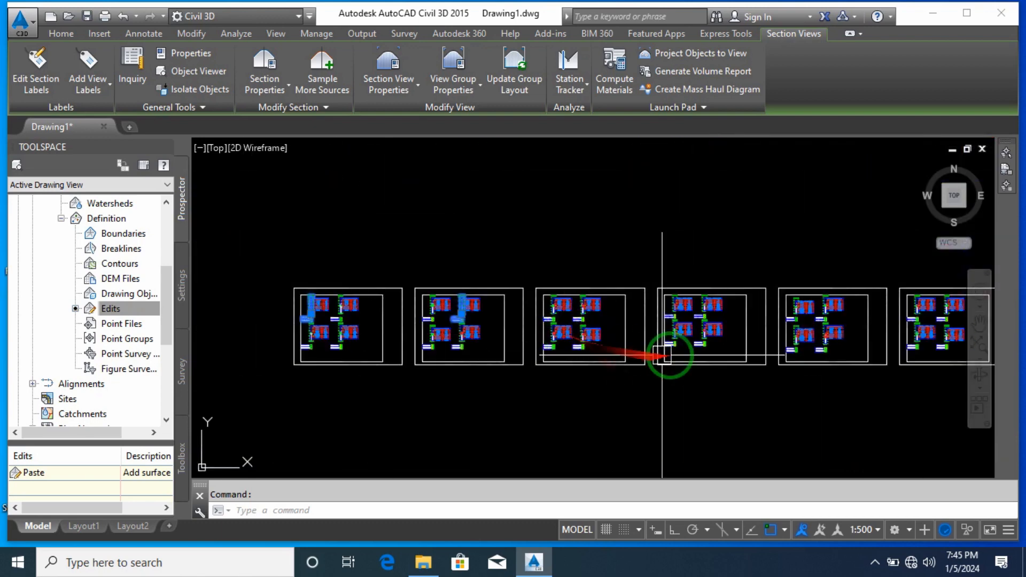
pyautogui.moveTo(933, 365); pyautogui.dragTo(270, 378, button='middle')
pyautogui.scroll(2, 645, 342)
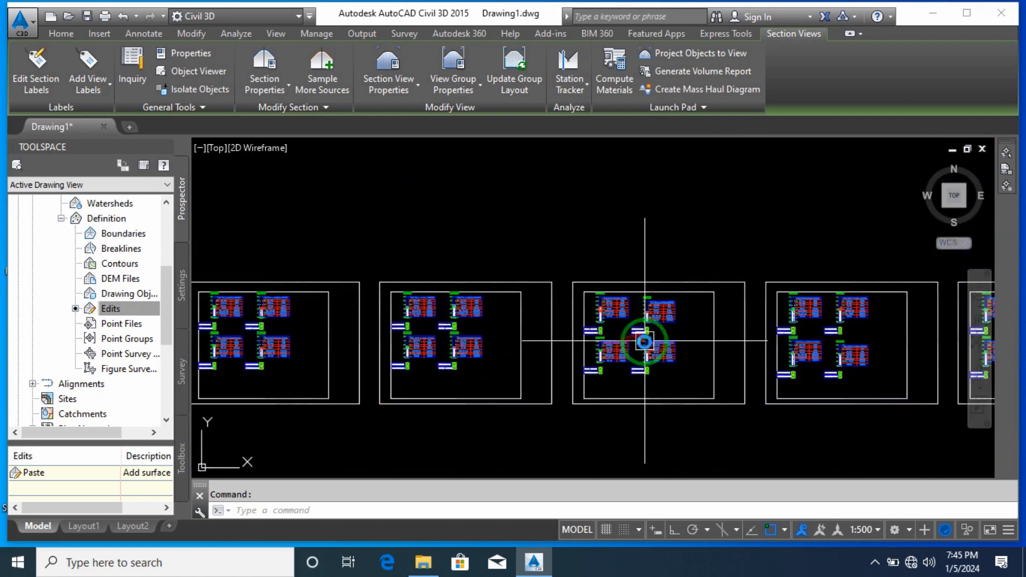
pyautogui.scroll(6, 645, 342)
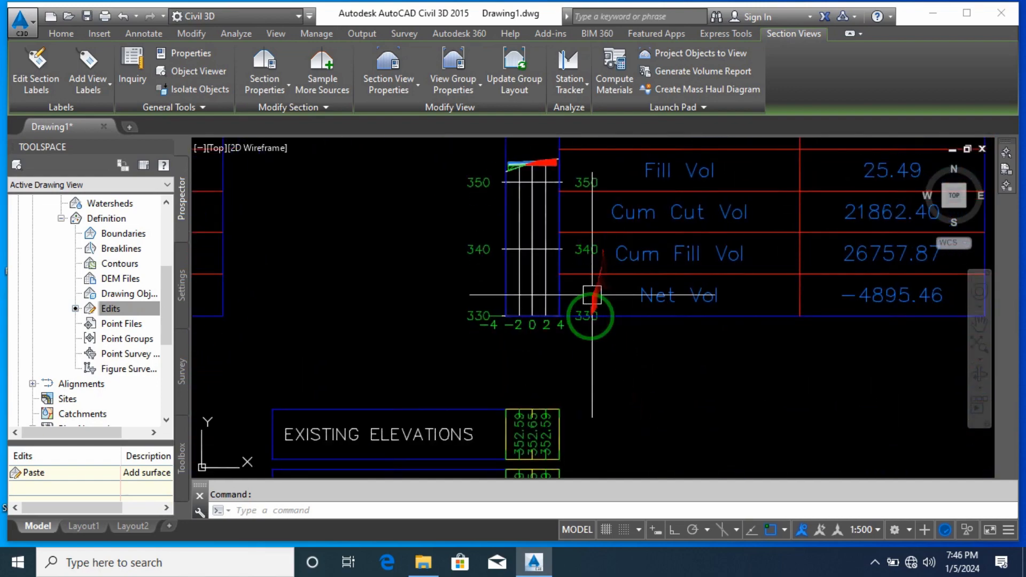
pyautogui.moveTo(594, 376); pyautogui.dragTo(586, 284, button='middle')
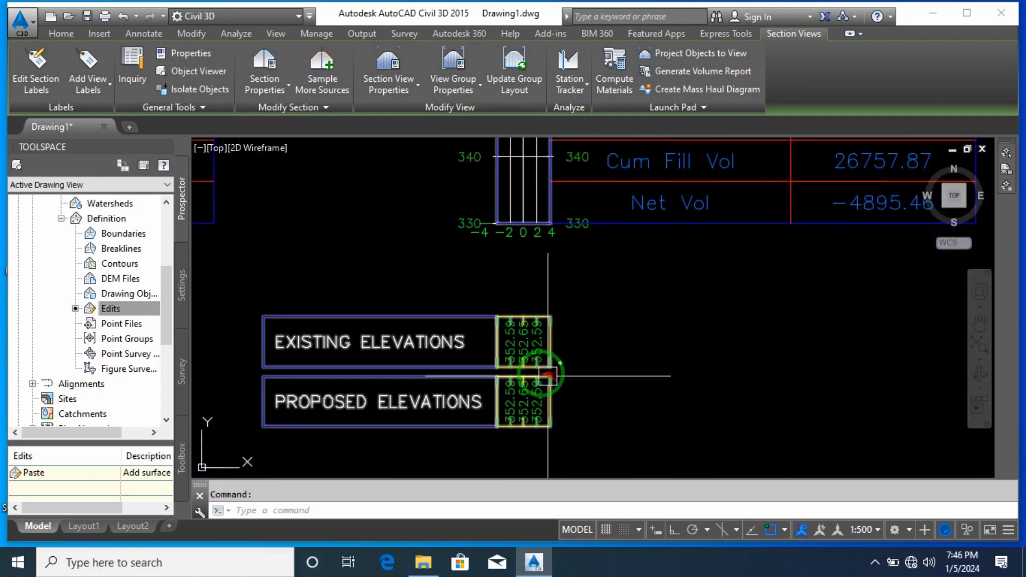
# Select the section view at station 1+750.00 and open the band set of Section View Group - 1
pyautogui.click(527, 344)
pyautogui.moveTo(591, 341); pyautogui.dragTo(608, 365, button='middle')
pyautogui.press('Escape')
pyautogui.click(515, 168)
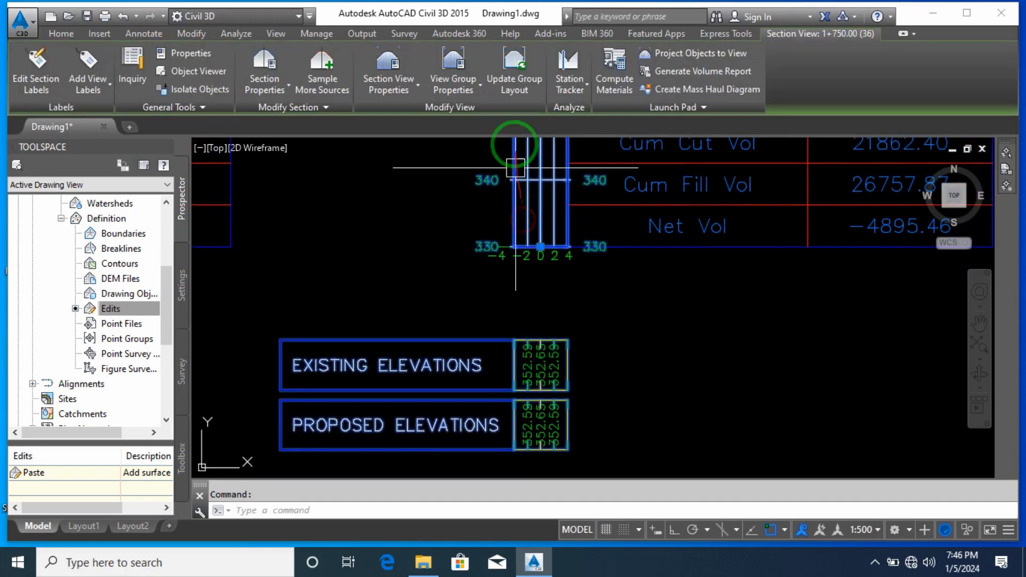
pyautogui.click(453, 84)
pyautogui.click(476, 119)
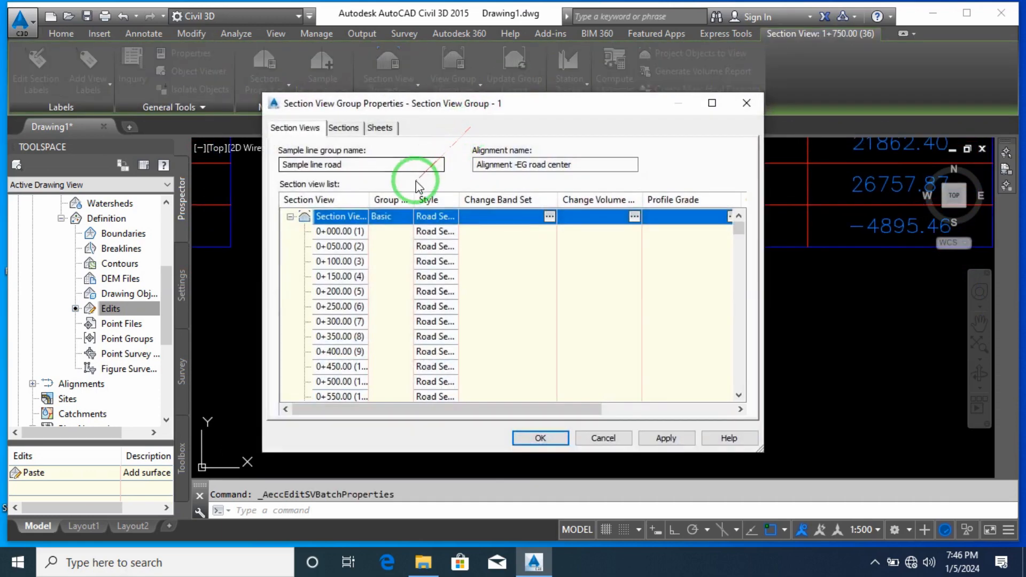
pyautogui.click(291, 216)
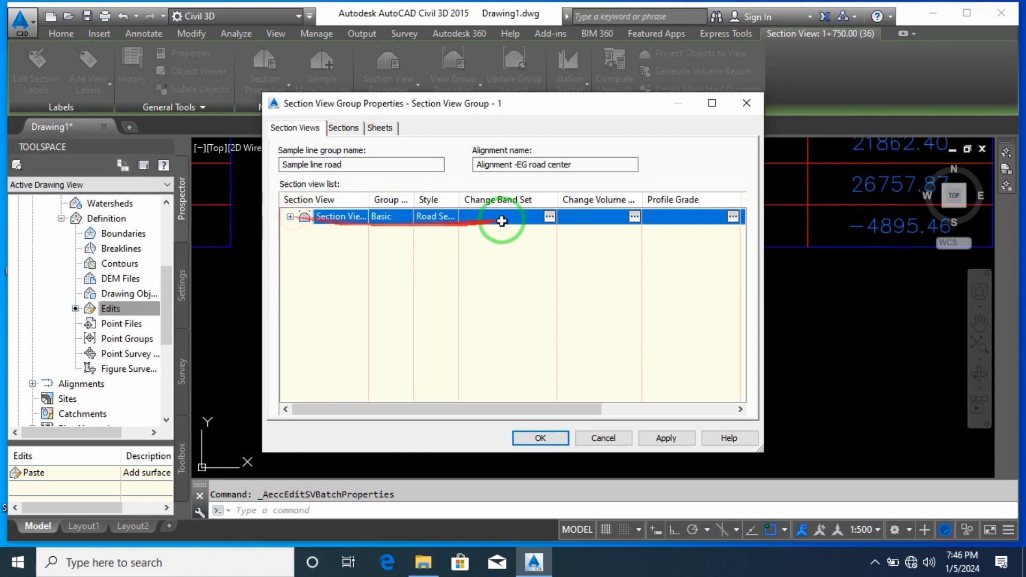
pyautogui.click(550, 216)
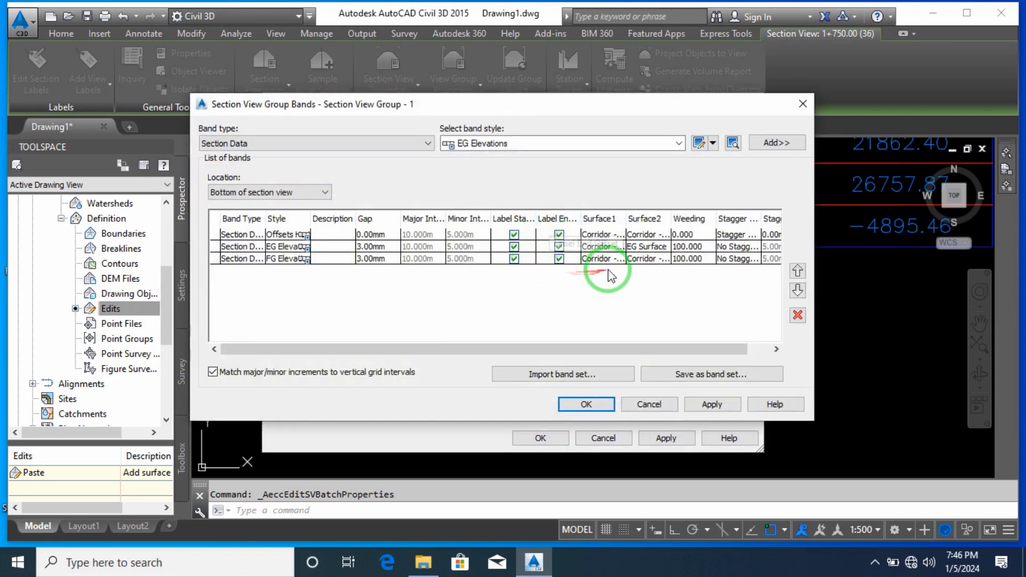
# Set Surface1 of the EG Elevations band to EG Surface
pyautogui.click(655, 259)
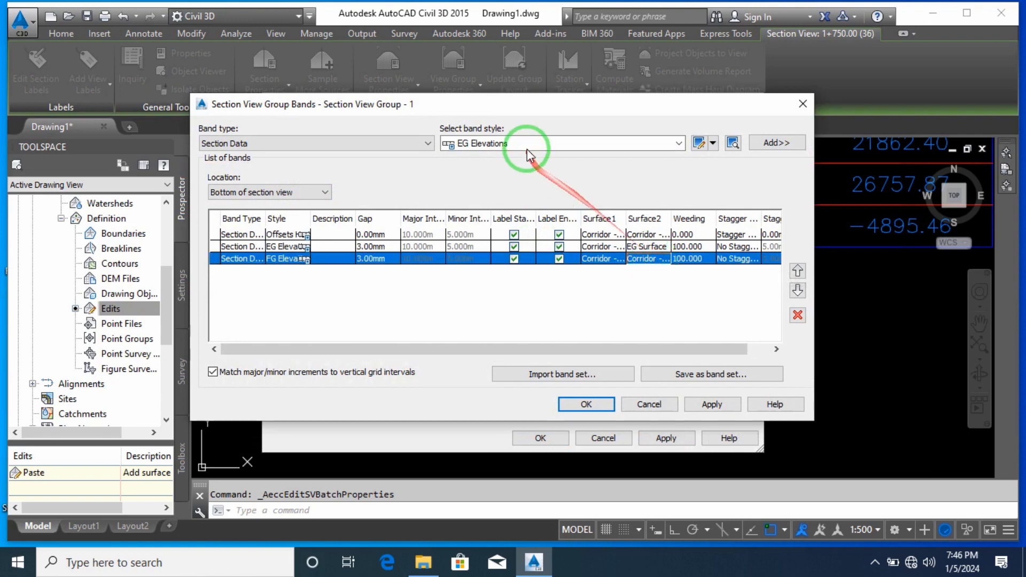
pyautogui.click(531, 144)
pyautogui.click(533, 149)
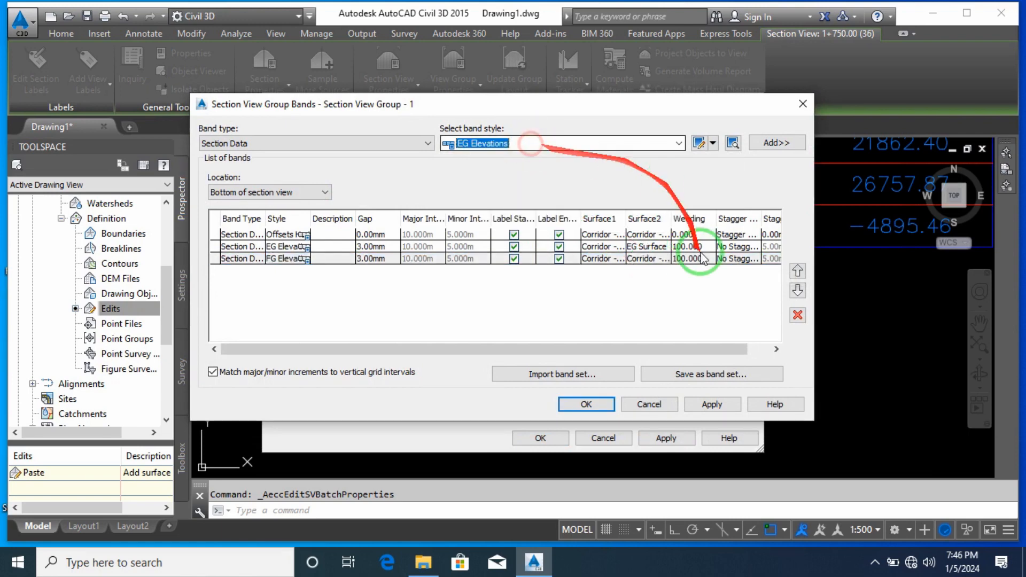
pyautogui.click(620, 262)
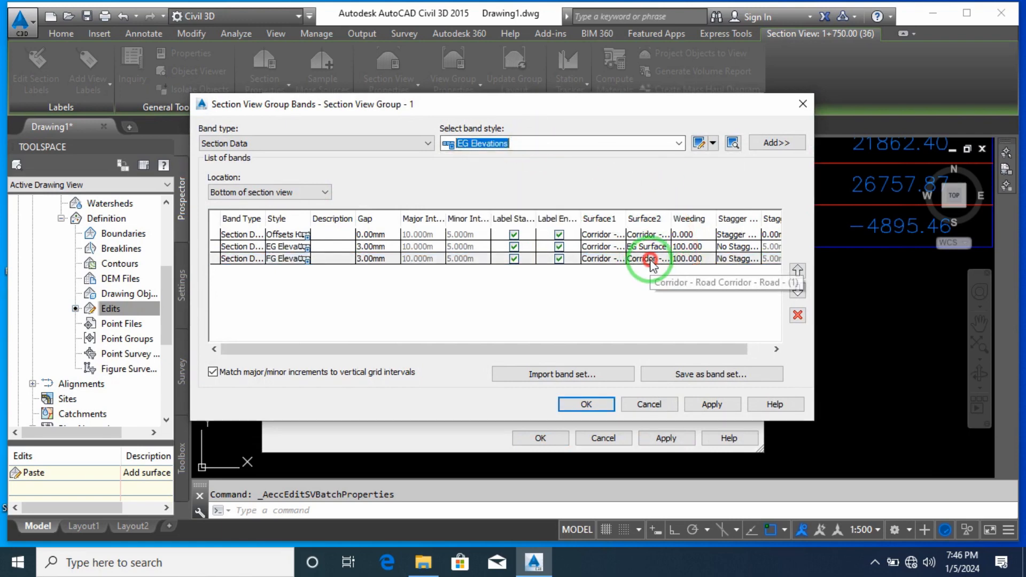
pyautogui.click(601, 249)
pyautogui.click(605, 247)
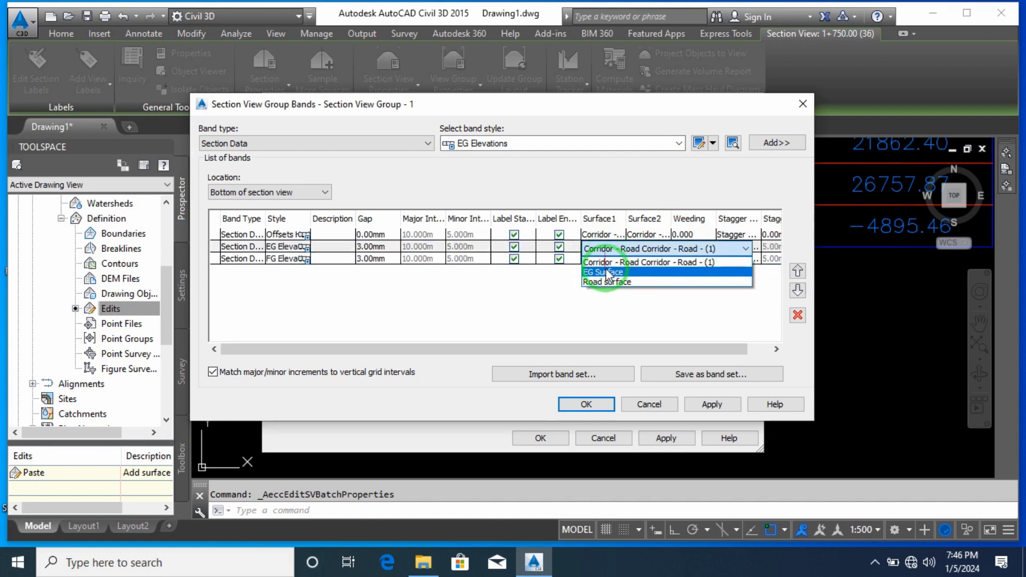
pyautogui.click(608, 273)
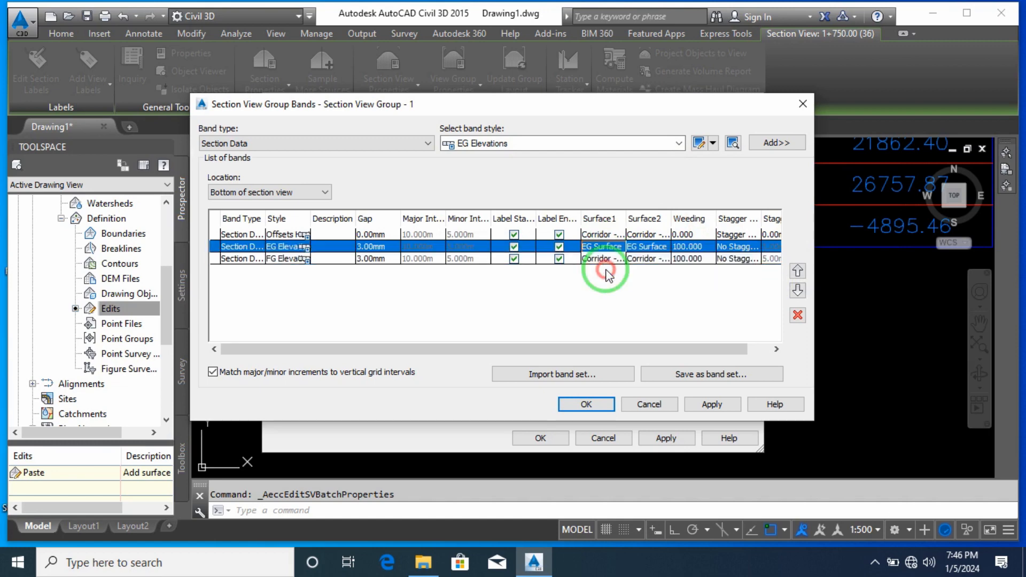
# Check the Surface1 choices of the Offsets band without changing them, and apply the edited bands to the section view group
pyautogui.click(614, 237)
pyautogui.click(615, 238)
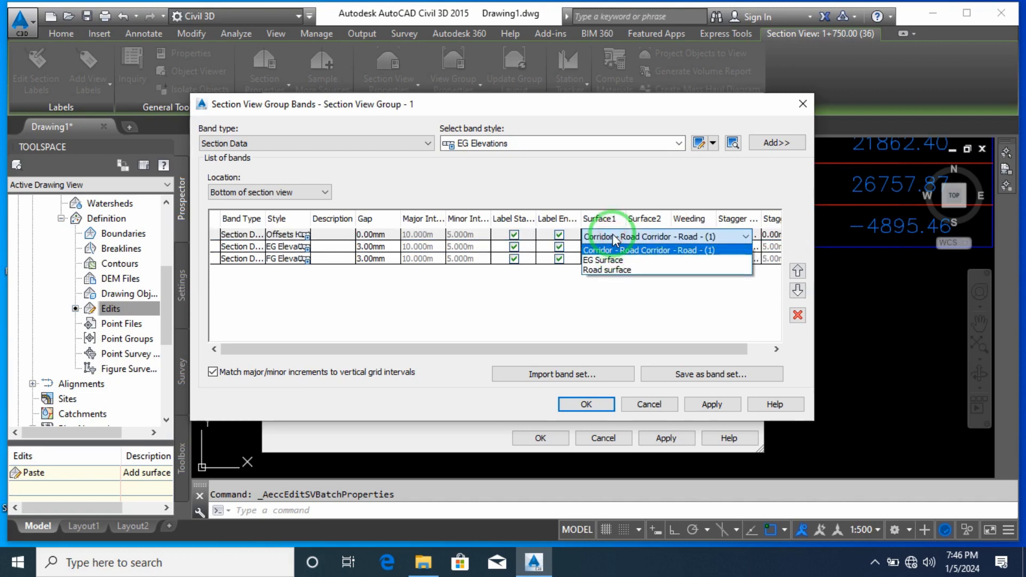
pyautogui.click(614, 236)
pyautogui.click(614, 235)
pyautogui.click(536, 318)
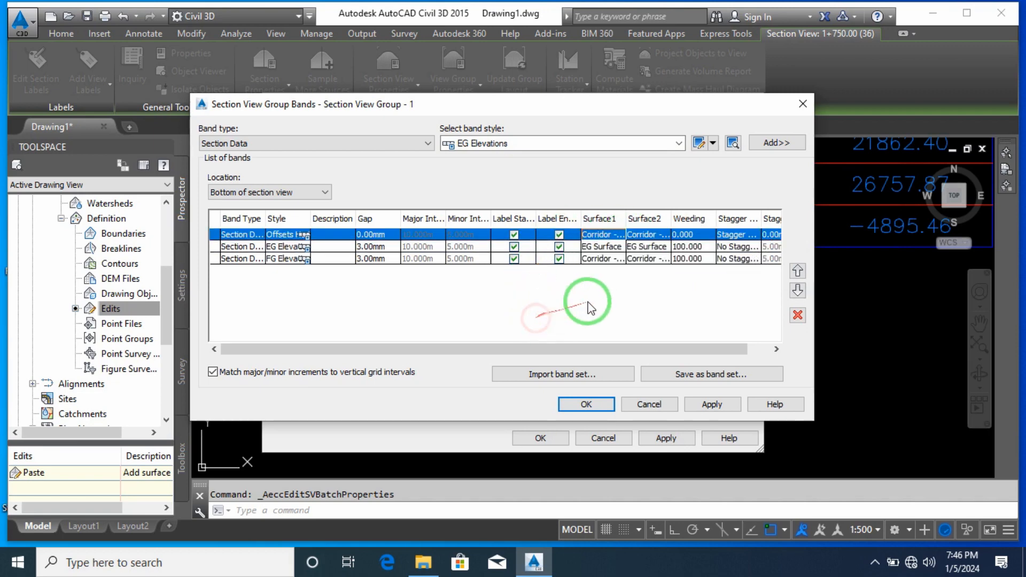
pyautogui.click(713, 404)
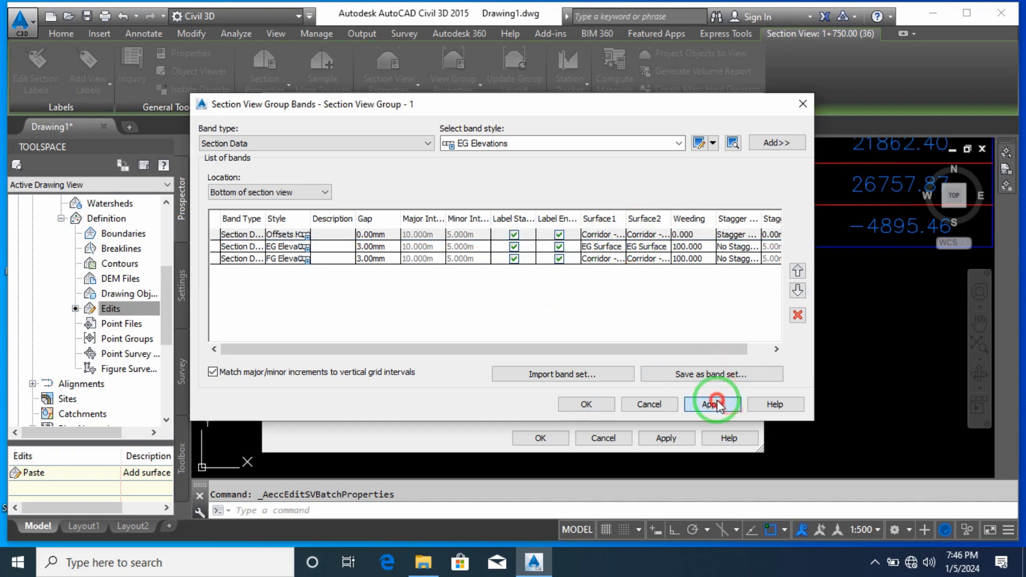
pyautogui.click(577, 406)
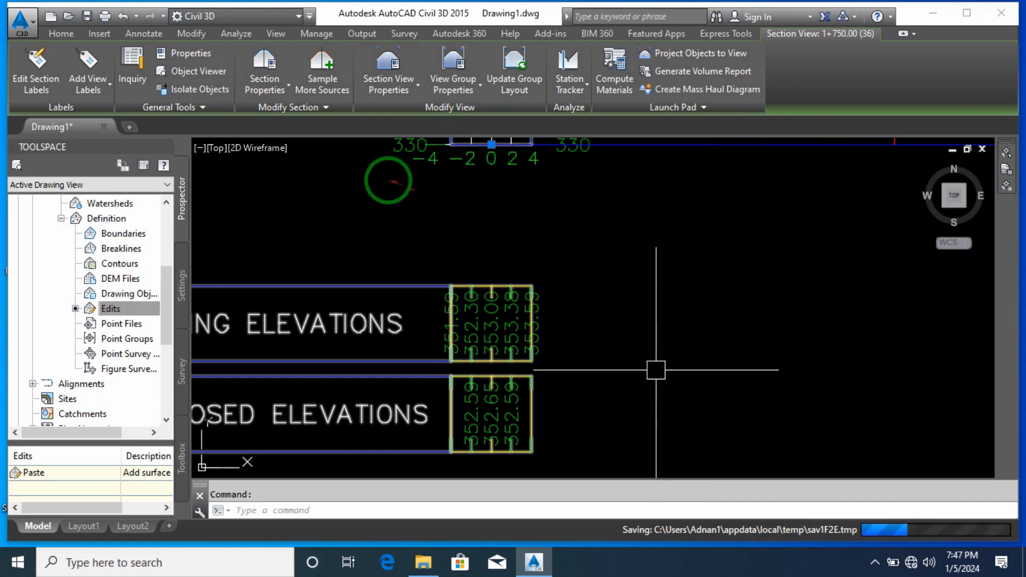
# Examine the elevation bands at station 1+750.00 and look over the full row of section sheets
pyautogui.scroll(-2, 435, 138)
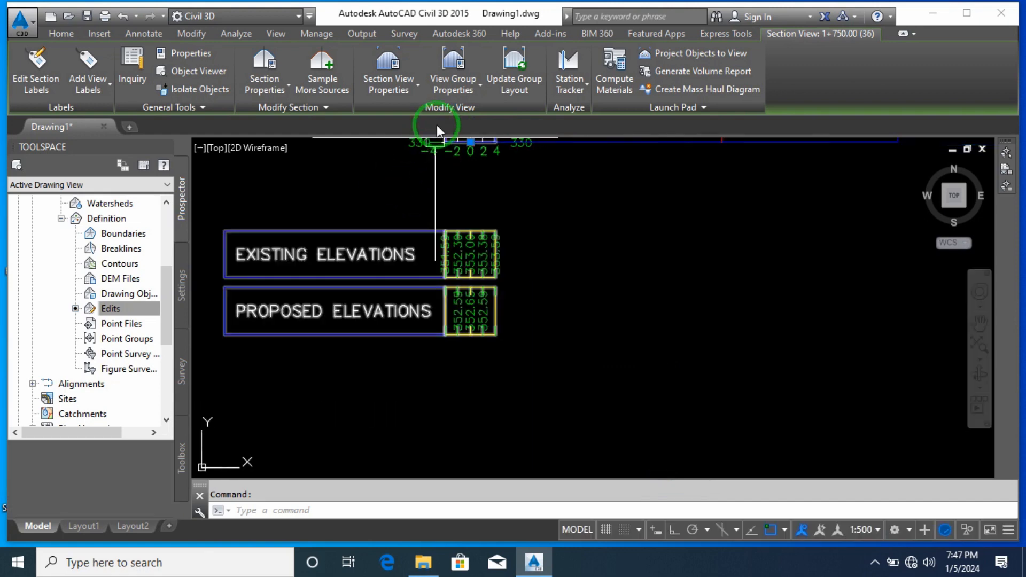
pyautogui.scroll(-5, 600, 412)
pyautogui.moveTo(655, 401)
pyautogui.mouseDown(button='middle')
pyautogui.moveTo(598, 330)
pyautogui.moveTo(545, 312)
pyautogui.moveTo(527, 279)
pyautogui.mouseUp(button='middle')
pyautogui.scroll(-3, 585, 315)
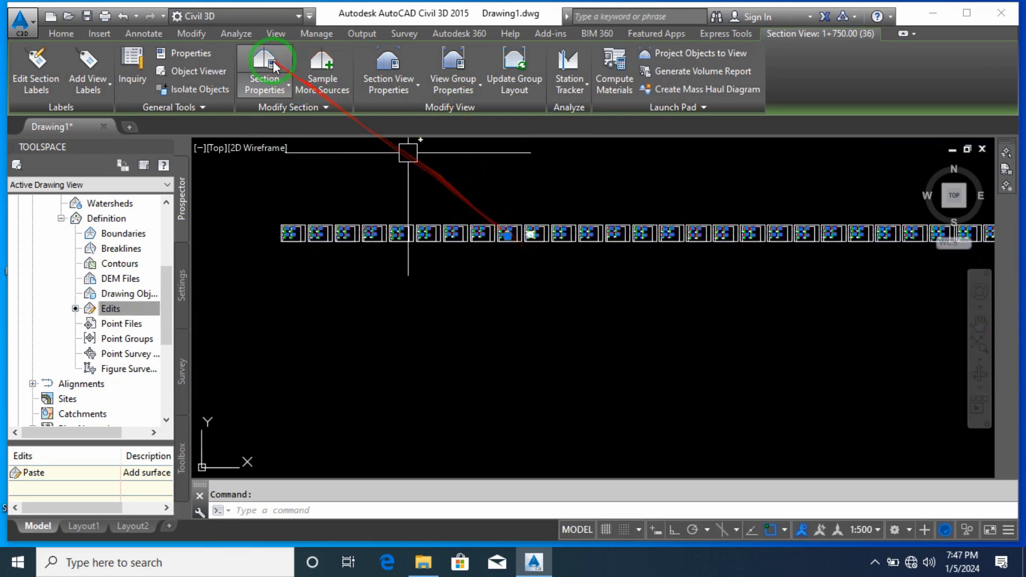
pyautogui.click(245, 33)
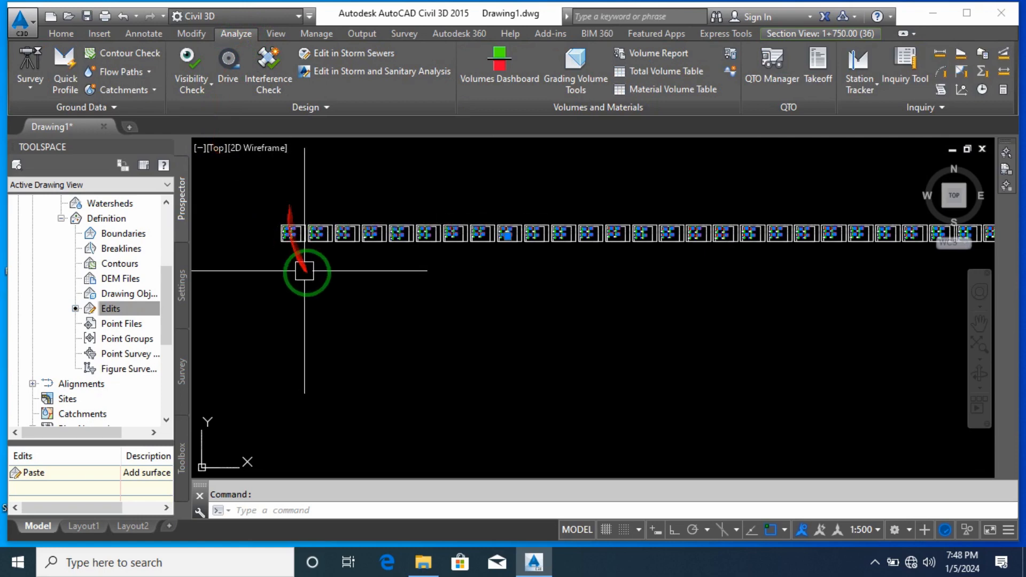
pyautogui.moveTo(628, 318); pyautogui.dragTo(53, 274, button='middle')
pyautogui.moveTo(558, 281)
pyautogui.mouseDown(button='middle')
pyautogui.moveTo(621, 362)
pyautogui.moveTo(339, 369)
pyautogui.moveTo(755, 367)
pyautogui.mouseUp(button='middle')
pyautogui.middleClick(788, 367)
pyautogui.middleClick(788, 366)
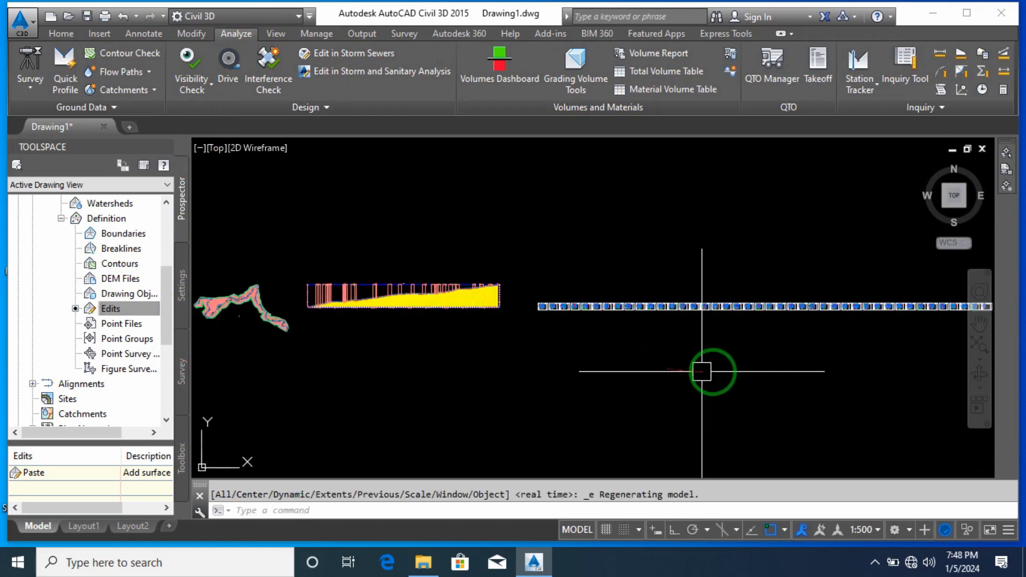
# Examine the total volume table of the last section view, at station 8+209.14
pyautogui.moveTo(781, 383); pyautogui.dragTo(373, 386, button='middle')
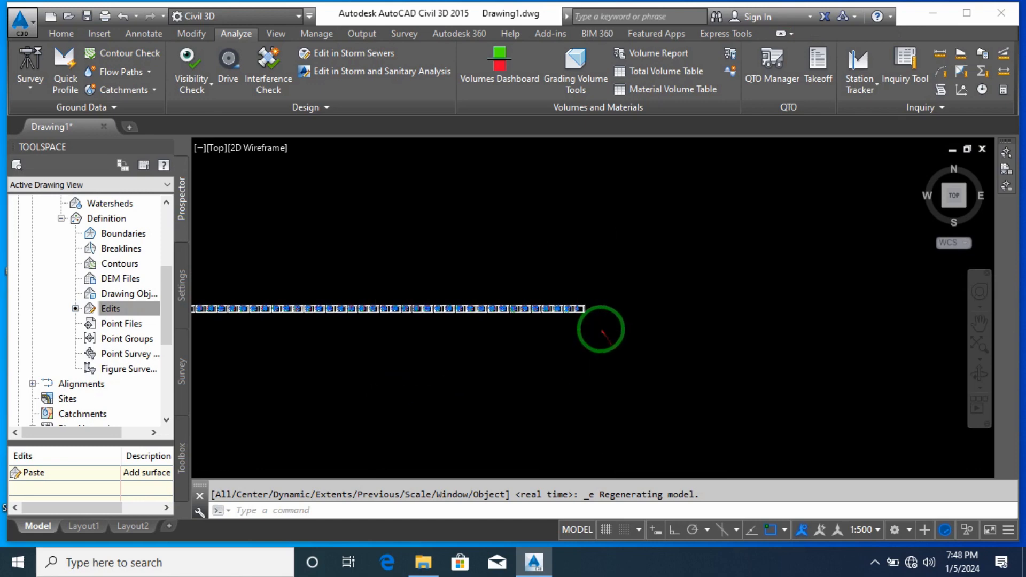
pyautogui.scroll(6, 569, 270)
pyautogui.scroll(8, 539, 265)
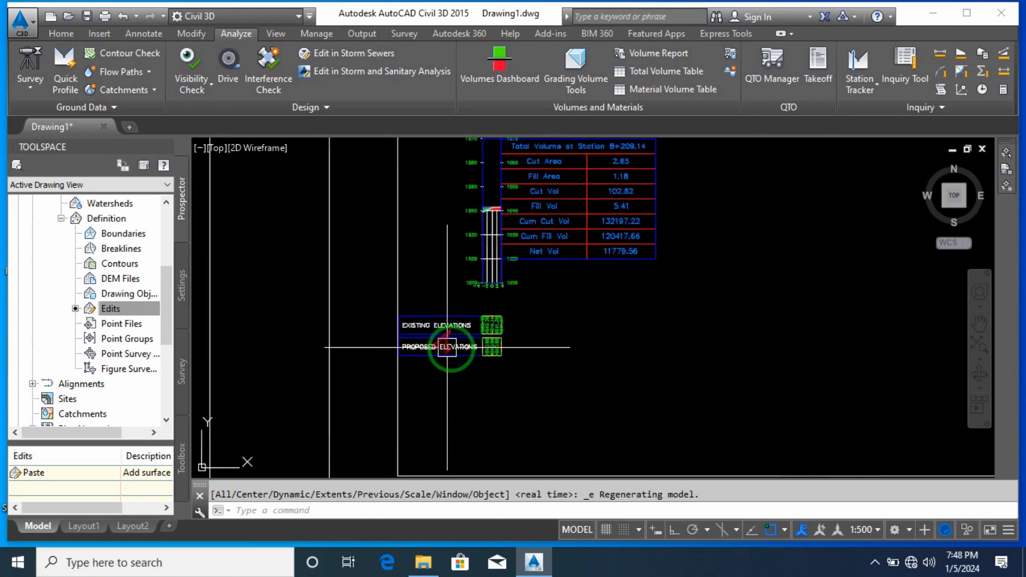
pyautogui.moveTo(642, 239); pyautogui.dragTo(706, 248, button='middle')
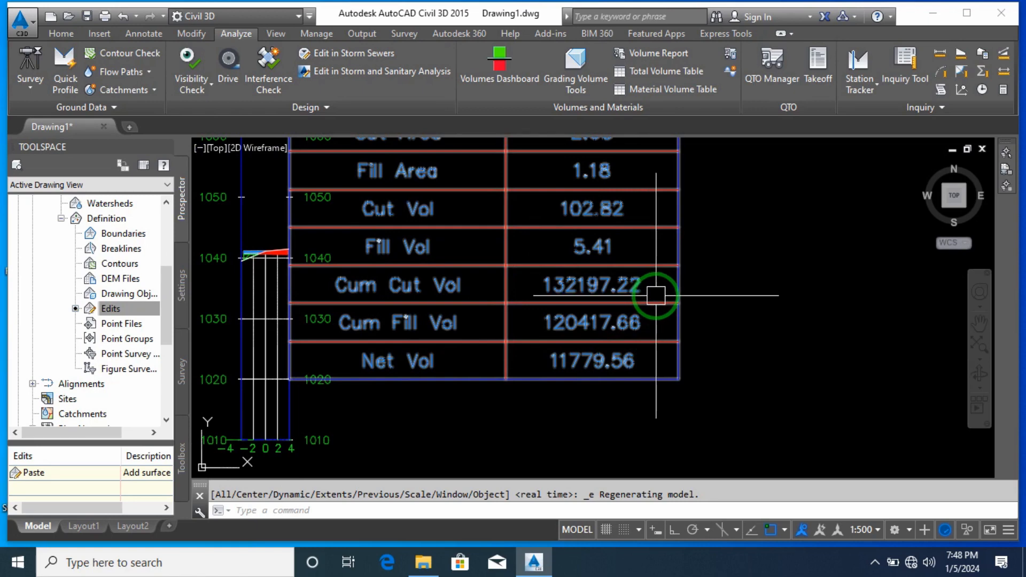
pyautogui.moveTo(654, 330)
pyautogui.mouseDown(button='middle')
pyautogui.moveTo(689, 416)
pyautogui.moveTo(663, 360)
pyautogui.mouseUp(button='middle')
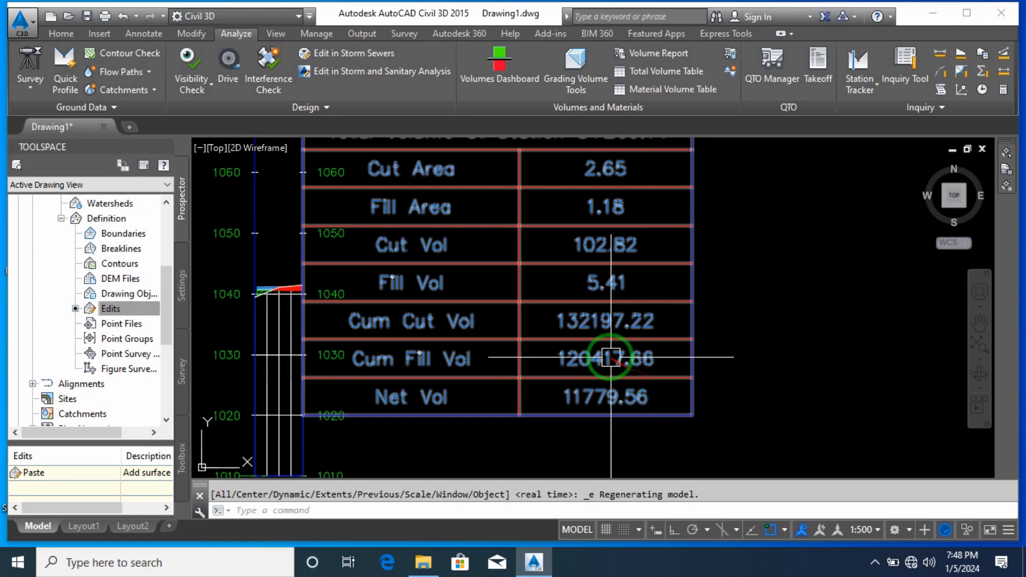
pyautogui.scroll(-8, 611, 358)
pyautogui.scroll(2, 606, 289)
pyautogui.moveTo(744, 348); pyautogui.dragTo(660, 310, button='middle')
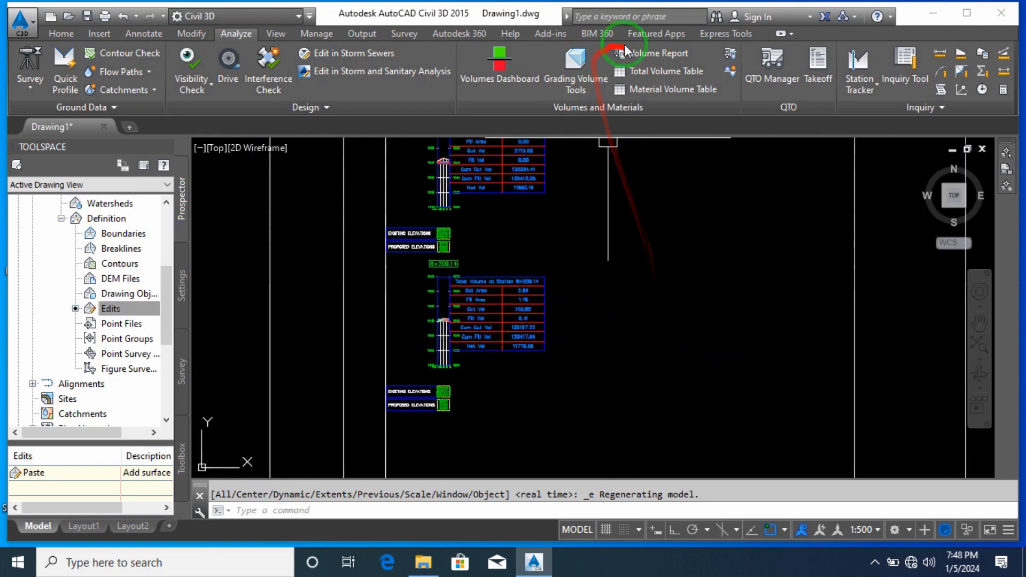
# Generate the volume report for Alignment -EG road center, Sample line road and Material List - (1), allowing scripts and declining Internet Explorer's recommended settings
pyautogui.click(655, 56)
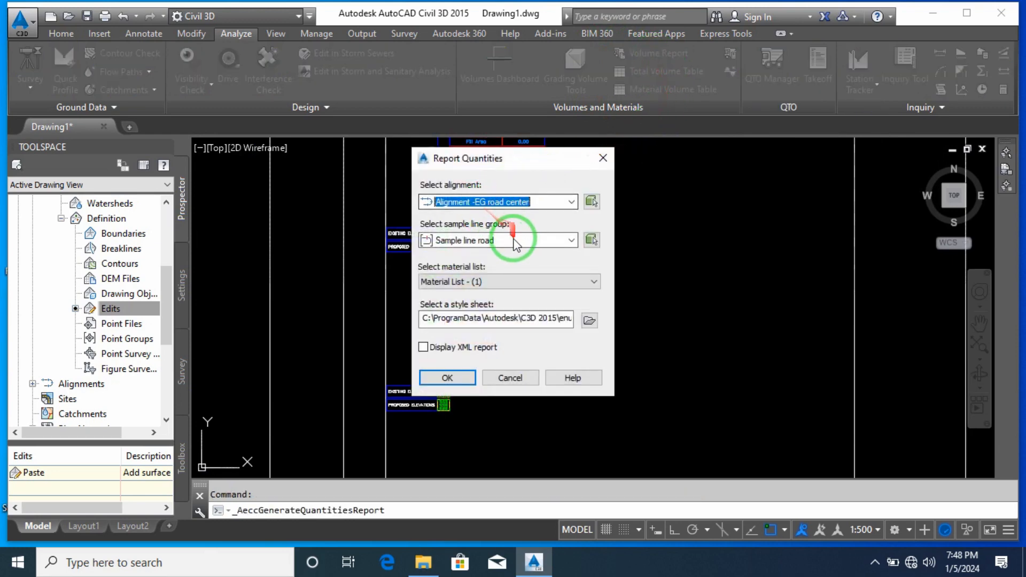
pyautogui.click(455, 377)
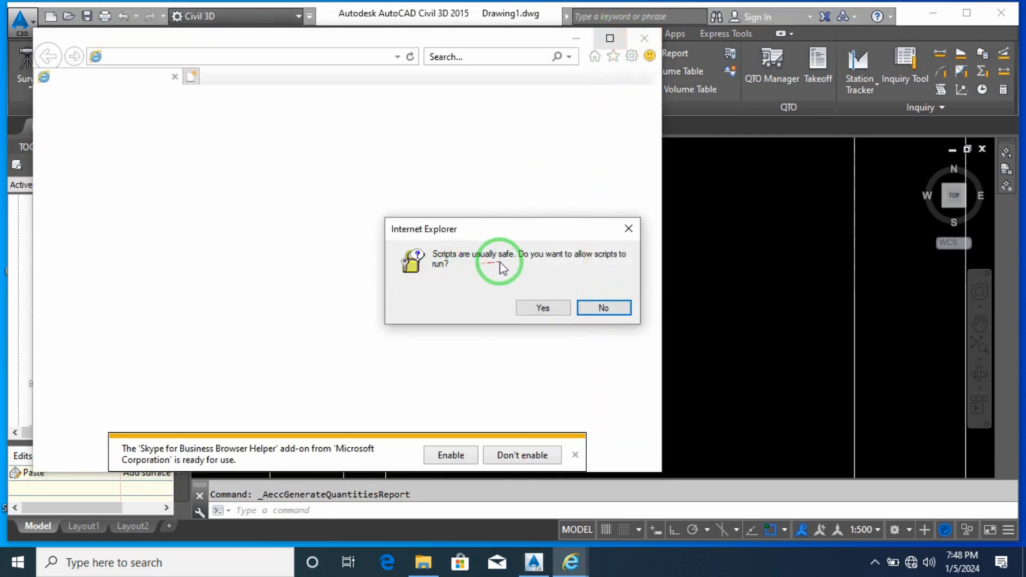
pyautogui.click(543, 308)
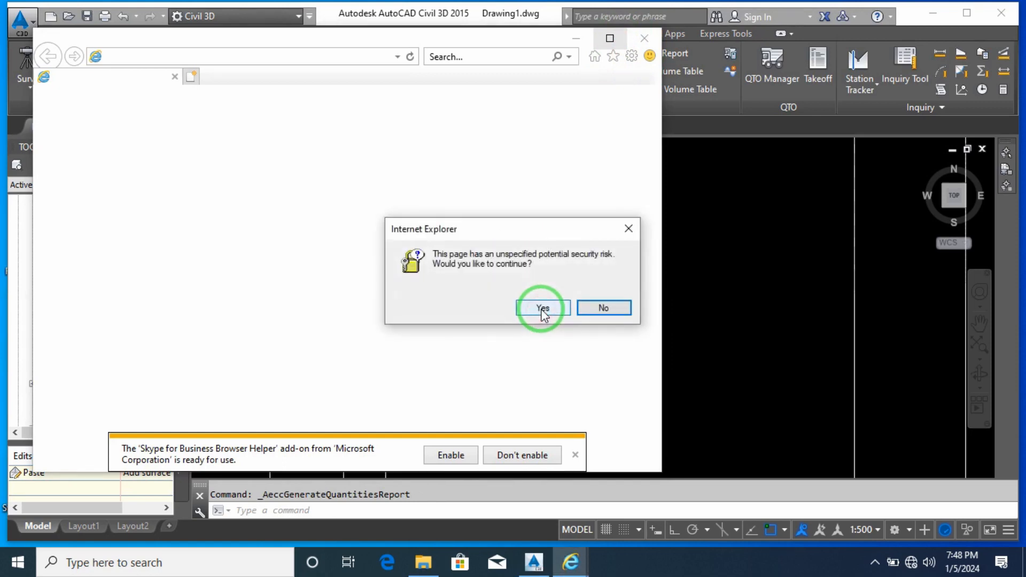
pyautogui.click(543, 309)
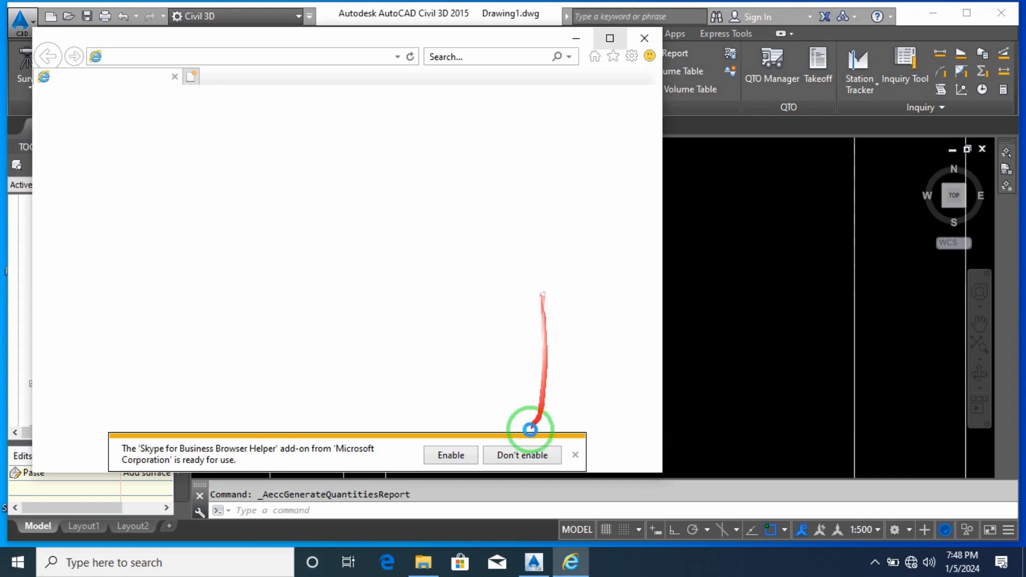
pyautogui.click(251, 302)
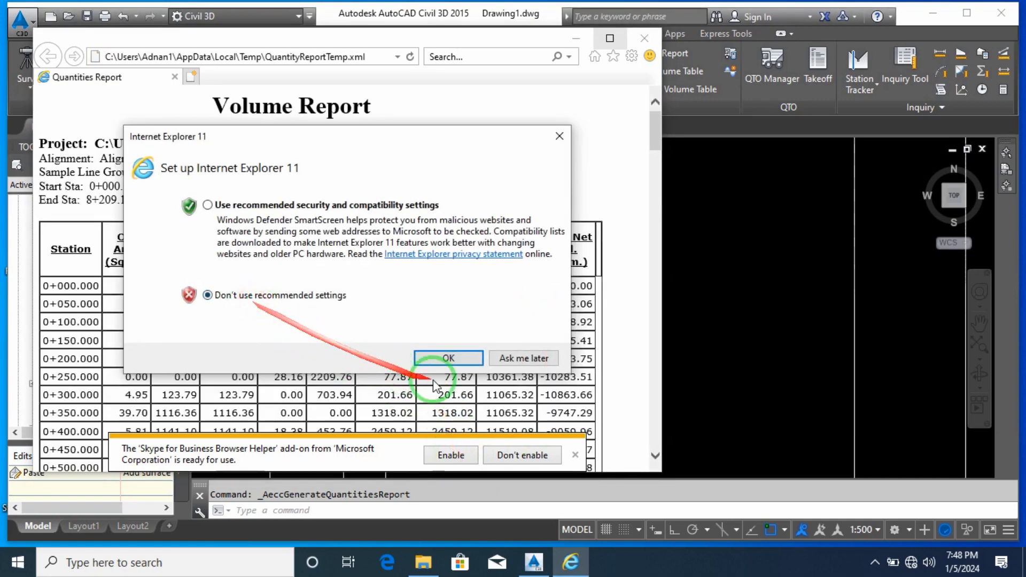
pyautogui.click(447, 357)
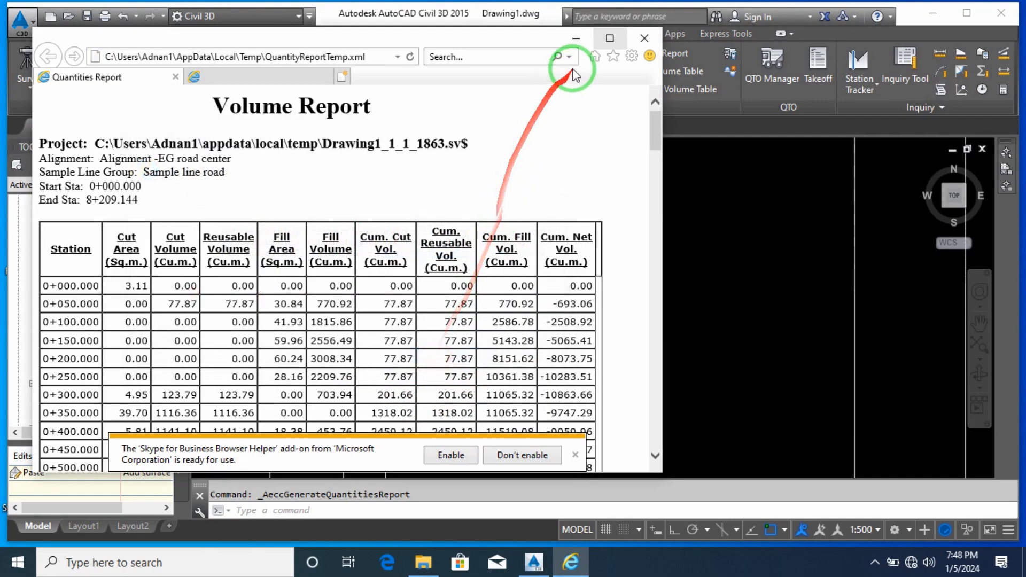
# Show the volume report full screen, closing only the extra offline tab and enabling the Skype for Business Browser Helper add-on
pyautogui.click(610, 38)
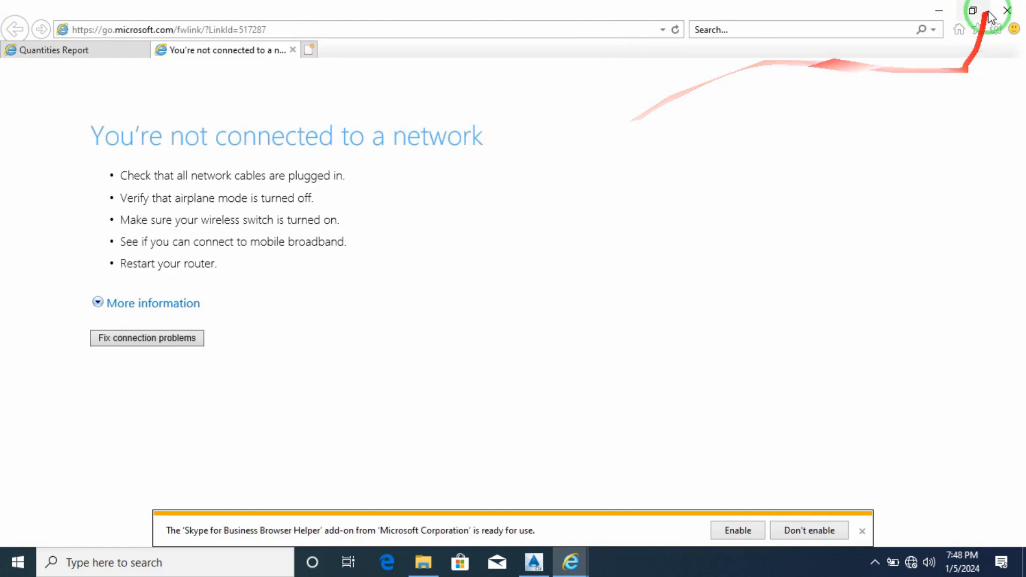
pyautogui.click(1008, 10)
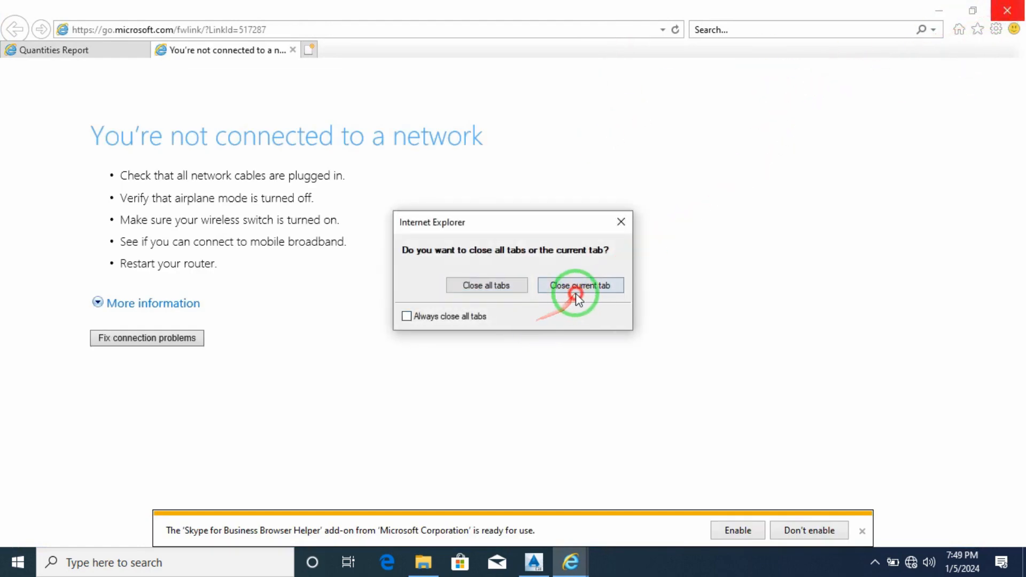
pyautogui.click(608, 284)
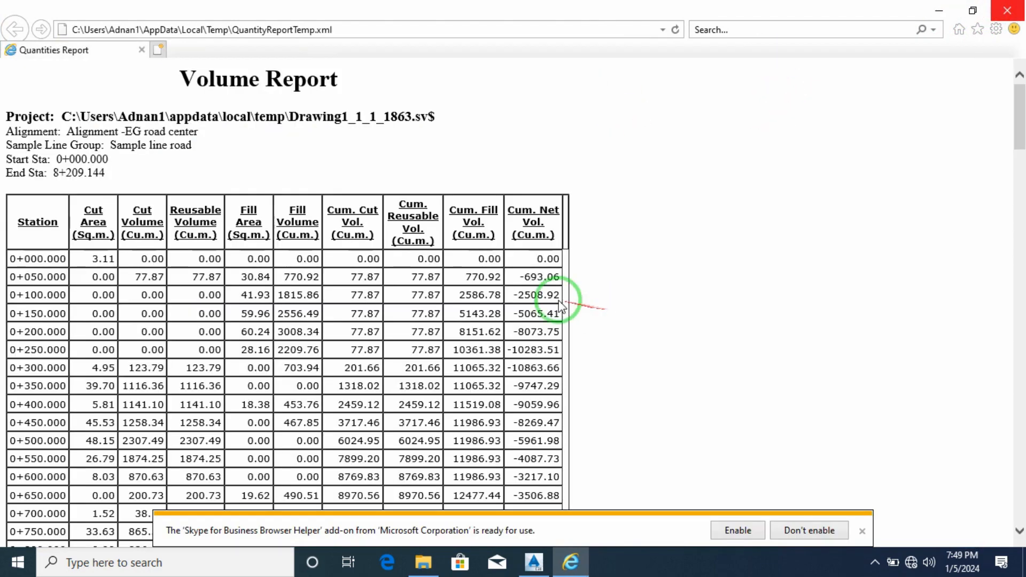
pyautogui.click(740, 530)
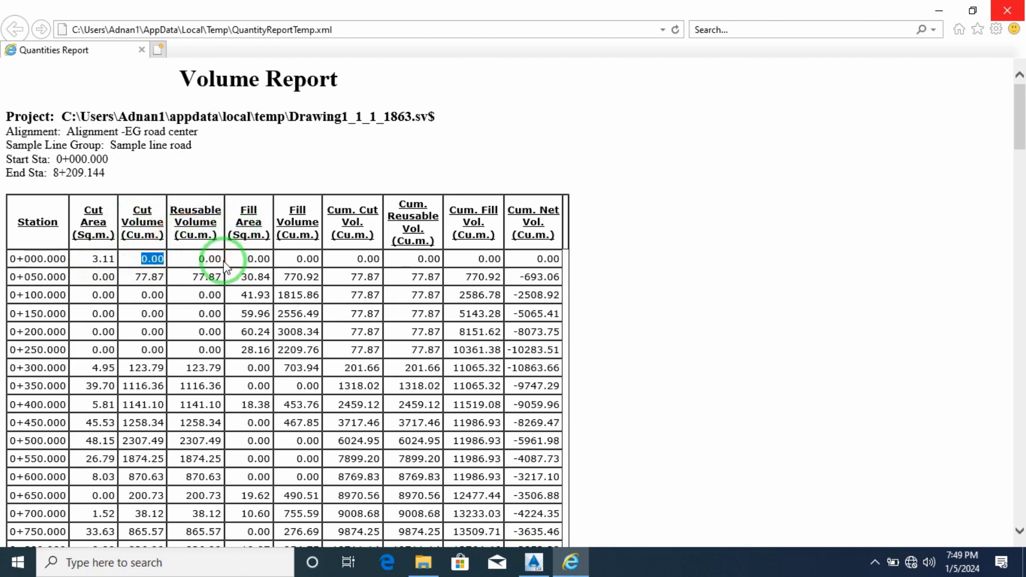
# Copy the entire volume report and open a new blank workbook in Excel
pyautogui.click(130, 145)
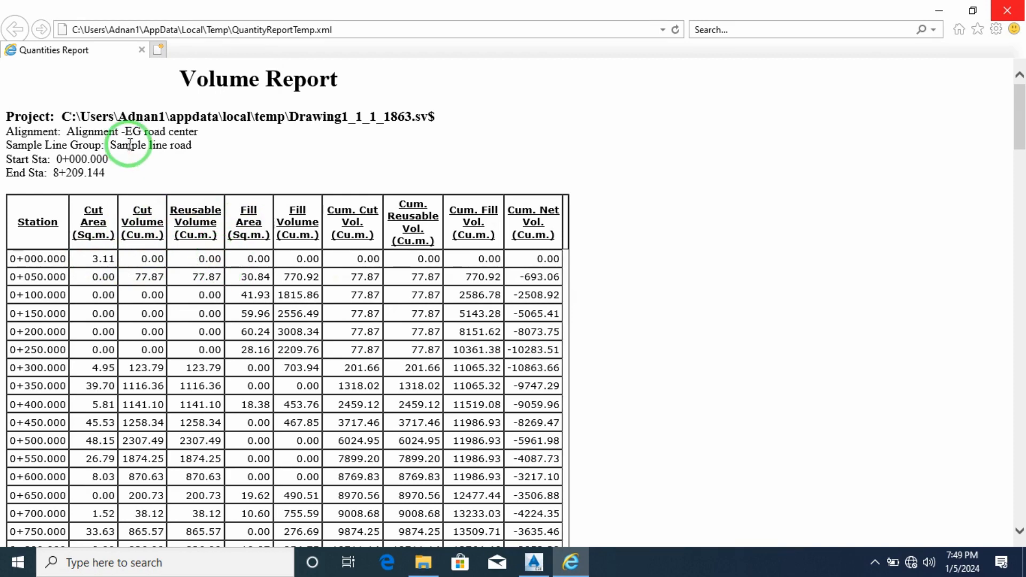
pyautogui.hotkey('ctrl', 'a')
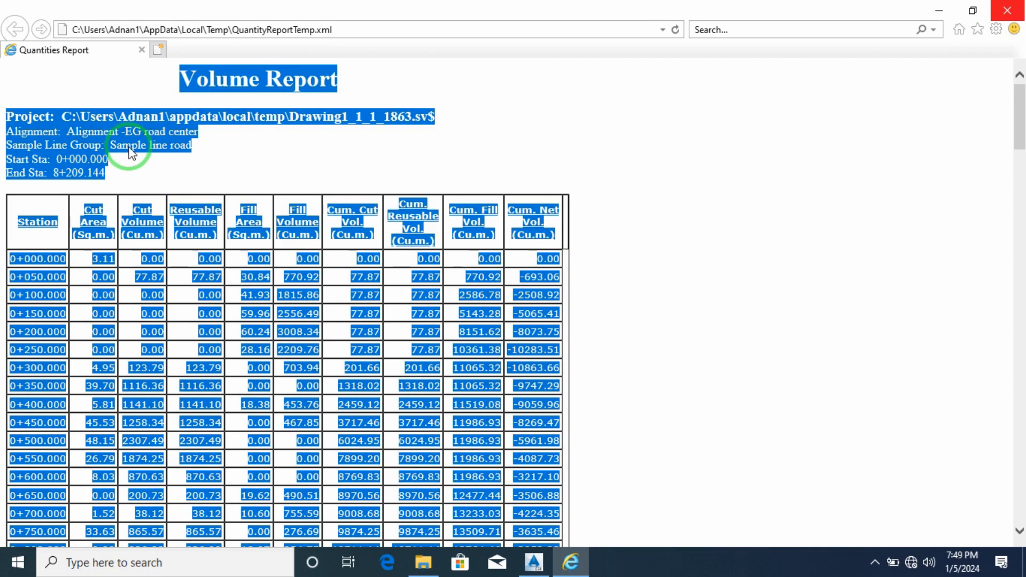
pyautogui.click(16, 562)
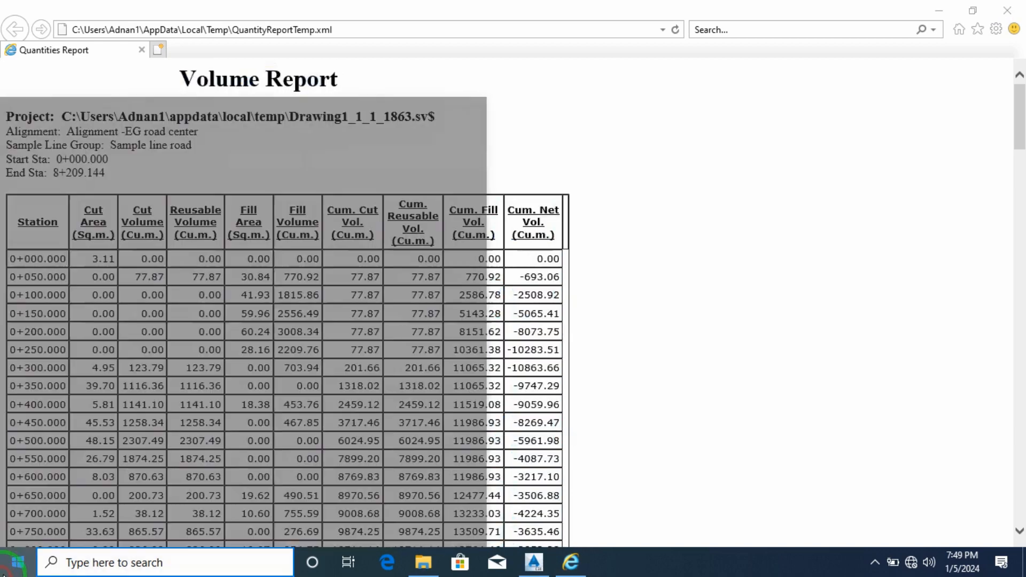
pyautogui.write('excel')
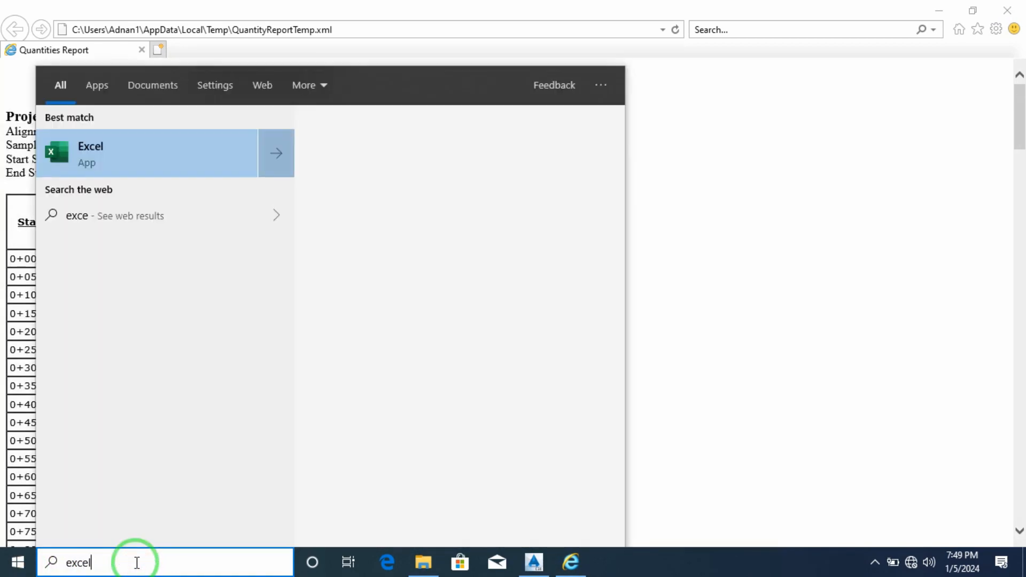
pyautogui.click(119, 151)
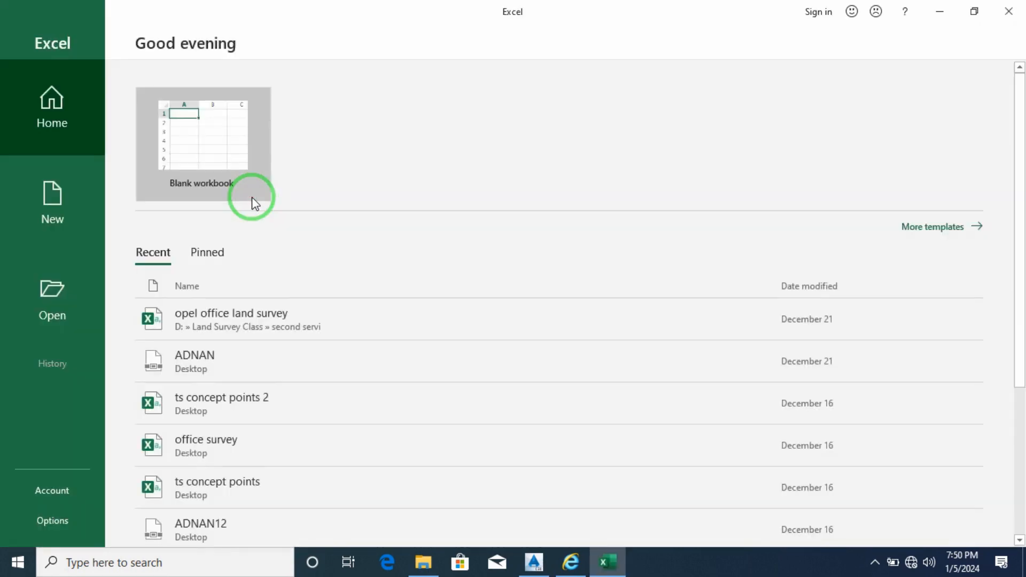
pyautogui.click(226, 163)
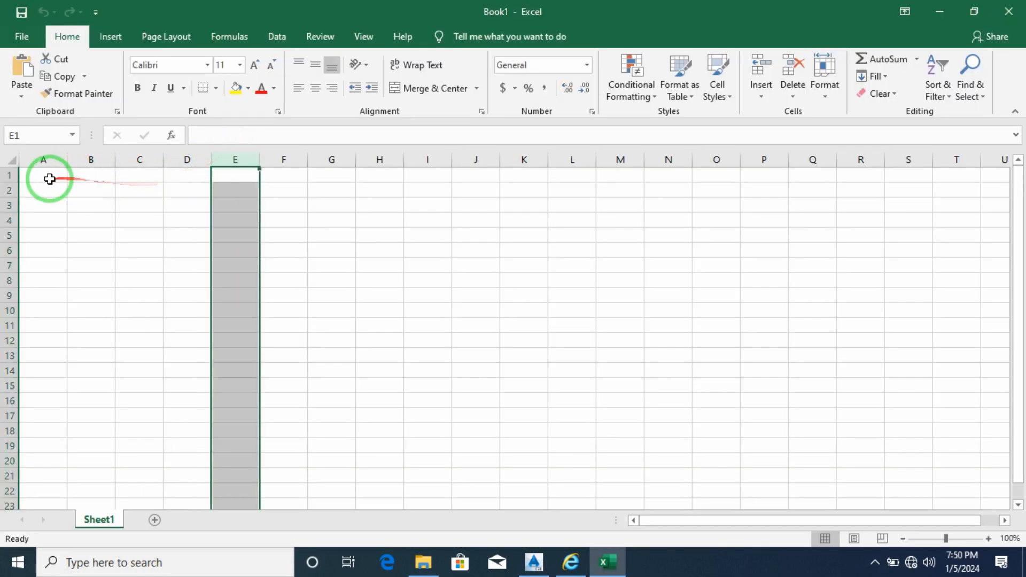
# Paste the copied volume report over the whole empty sheet and check the pasted table
pyautogui.click(13, 161)
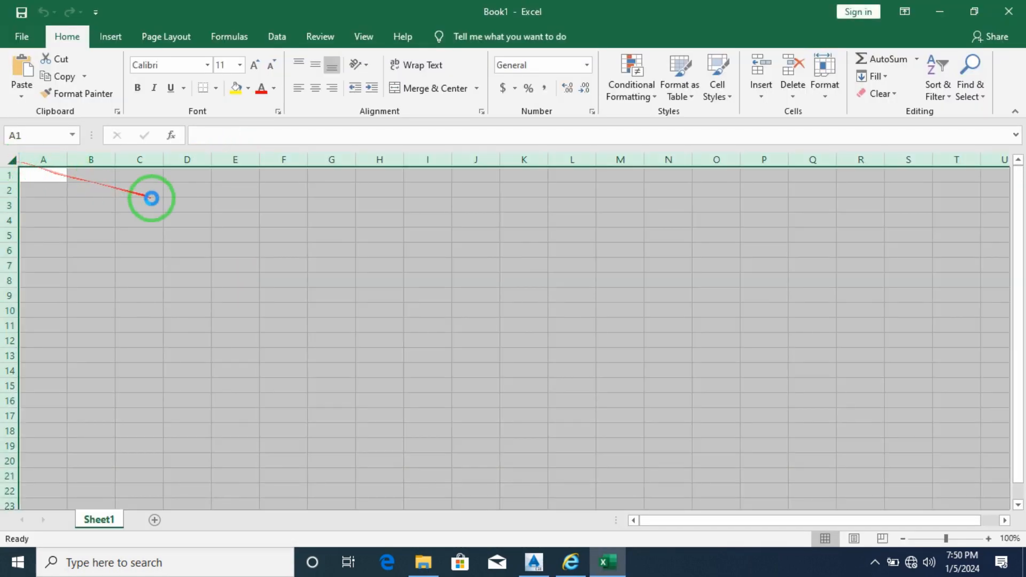
pyautogui.hotkey('ctrl', 'v')
pyautogui.click(489, 323)
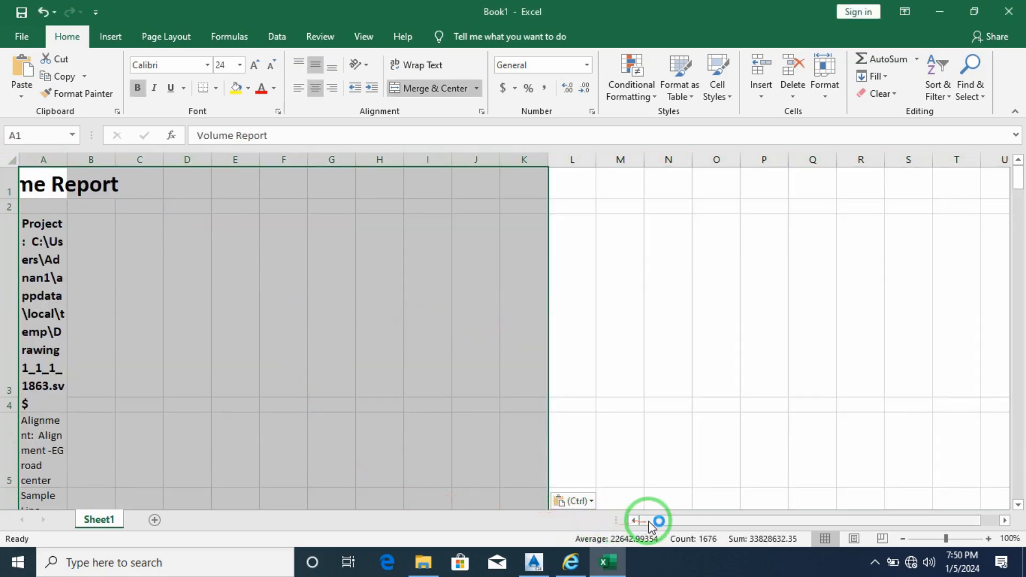
pyautogui.scroll(-7, 283, 424)
pyautogui.scroll(7, 278, 422)
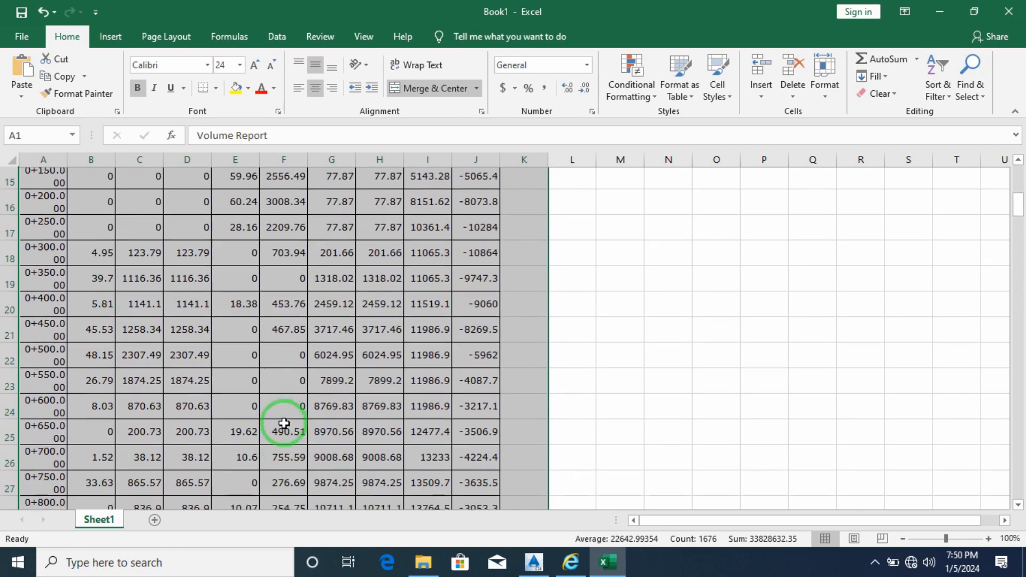
# Delete rows 1 to 9 with the title and project details above the table header
pyautogui.click(194, 370)
pyautogui.moveTo(16, 202)
pyautogui.mouseDown()
pyautogui.moveTo(14, 183)
pyautogui.moveTo(21, 539)
pyautogui.moveTo(12, 241)
pyautogui.moveTo(34, 175)
pyautogui.moveTo(23, 219)
pyautogui.mouseUp()
pyautogui.rightClick(23, 219)
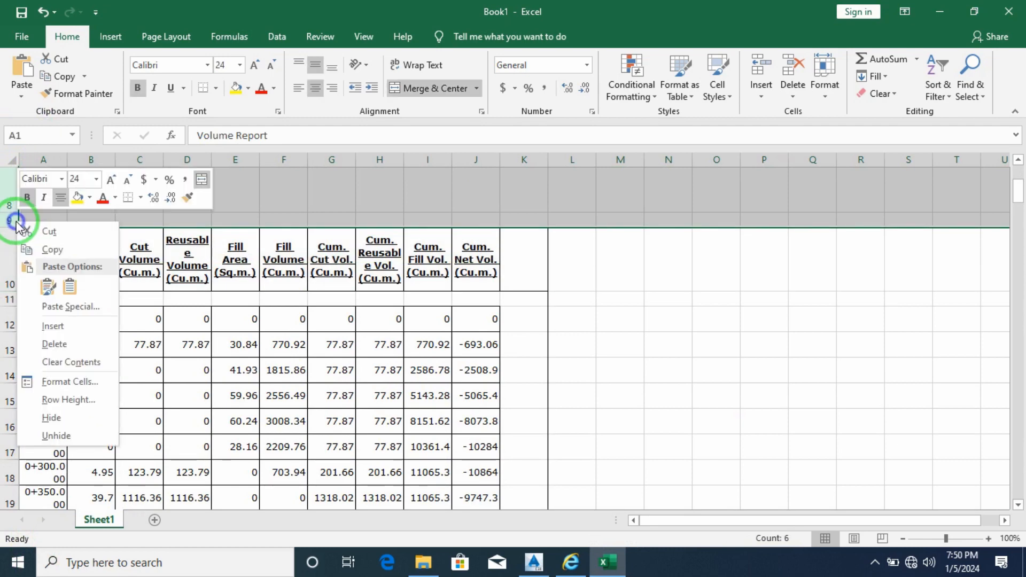
pyautogui.click(65, 344)
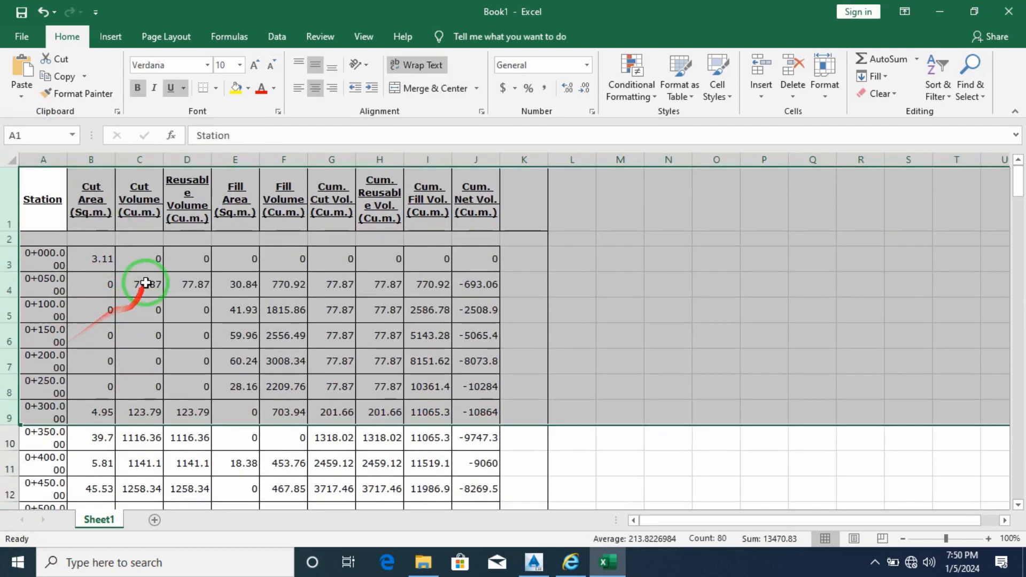
# Delete the Reusable Volume (Cu.m.) column from the table
pyautogui.click(174, 218)
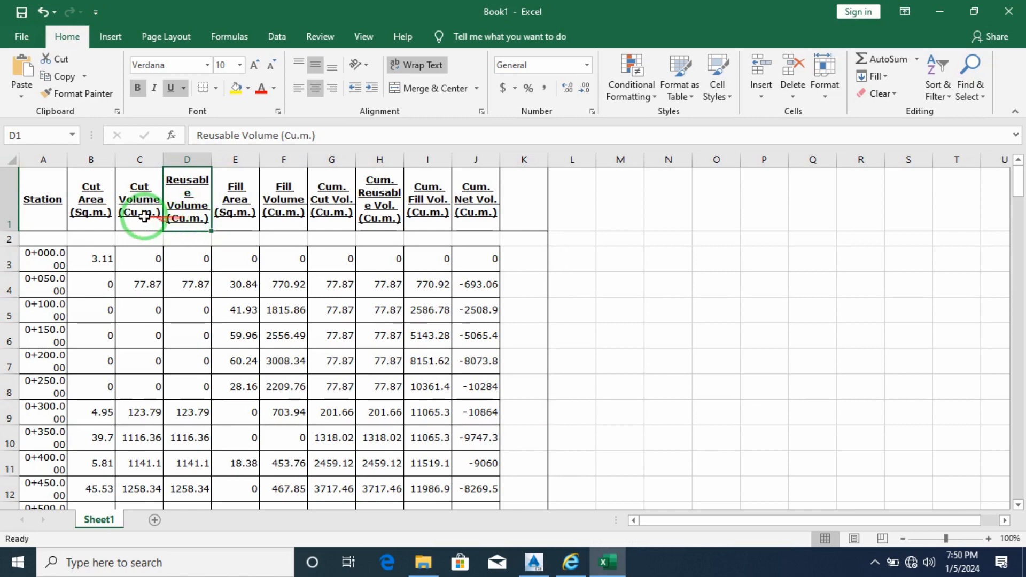
pyautogui.click(180, 159)
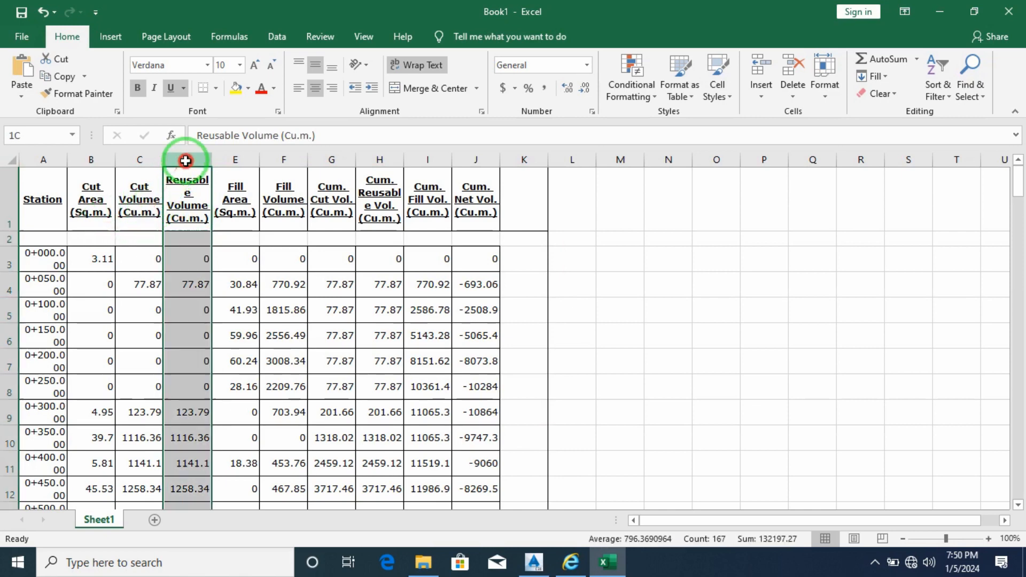
pyautogui.rightClick(188, 161)
pyautogui.click(269, 286)
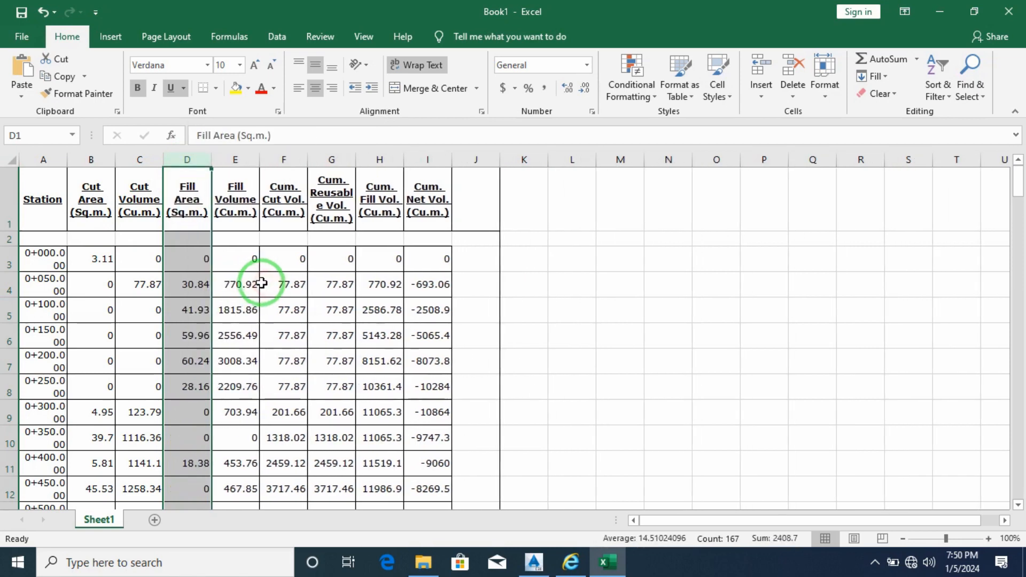
# Delete the Cum. Reusable Vol. (Cu.m.) column from the table
pyautogui.click(242, 214)
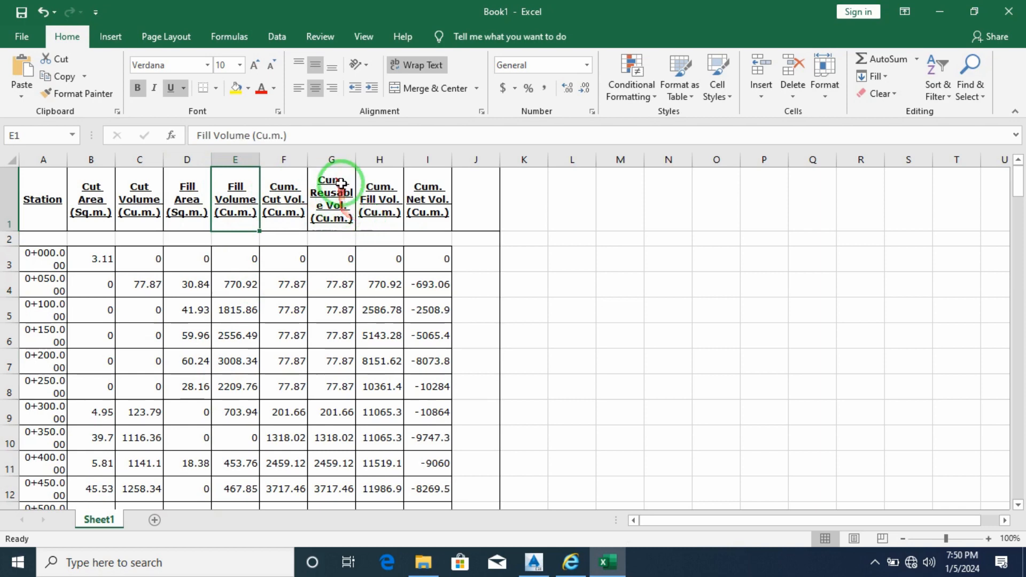
pyautogui.click(337, 214)
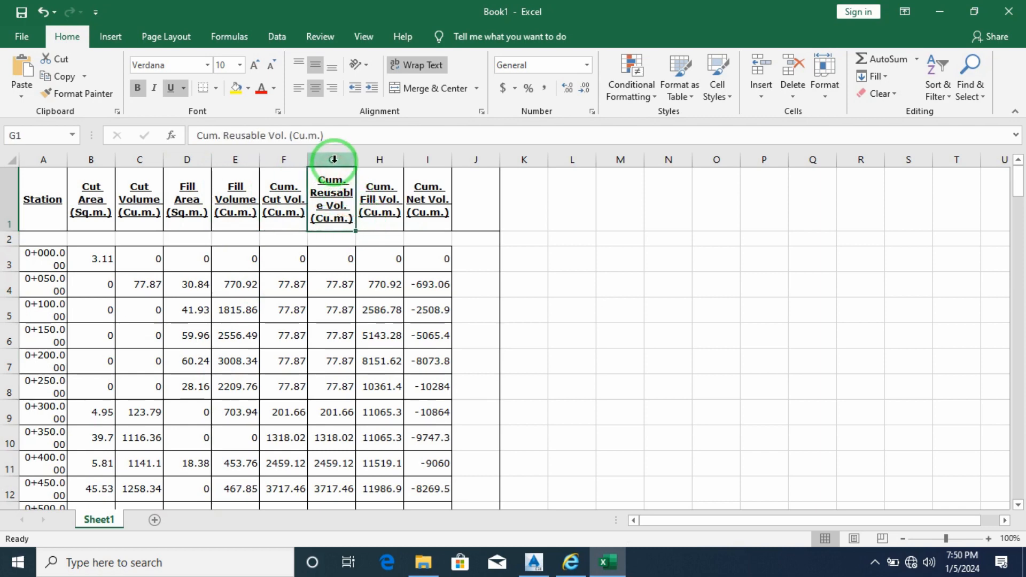
pyautogui.rightClick(331, 159)
pyautogui.click(372, 285)
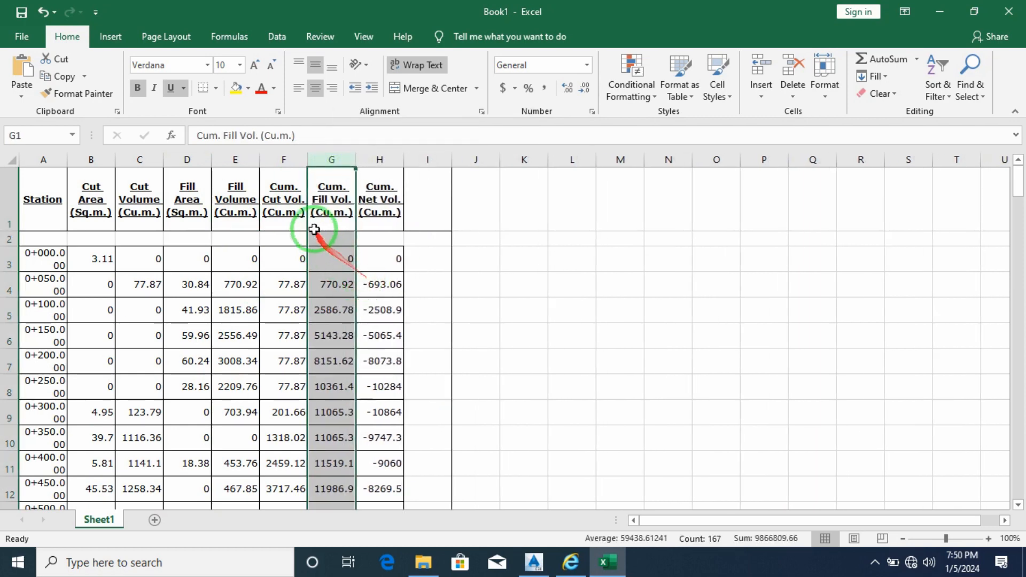
pyautogui.click(351, 216)
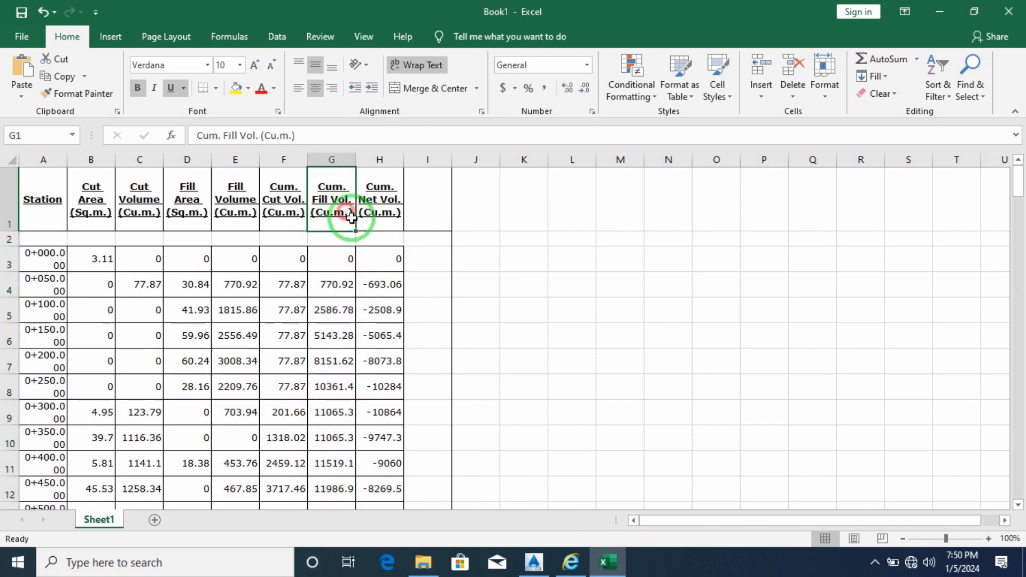
pyautogui.click(380, 212)
pyautogui.rightClick(380, 159)
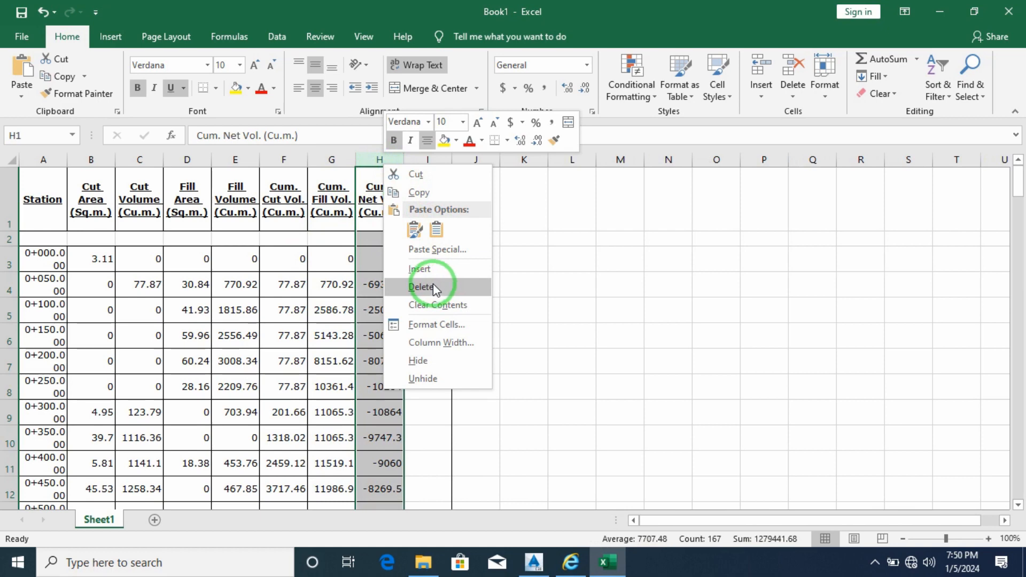
pyautogui.click(605, 259)
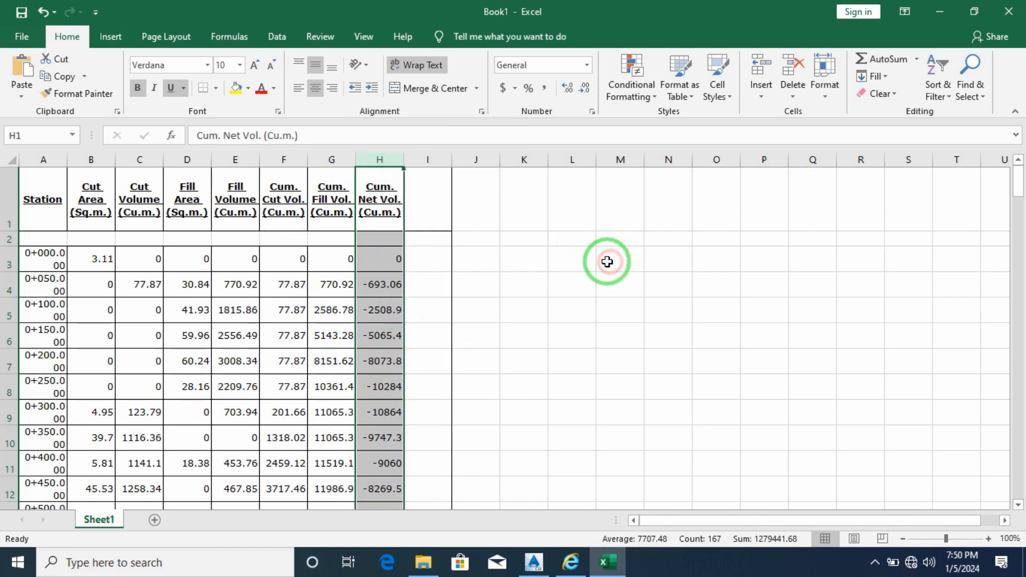
pyautogui.click(565, 270)
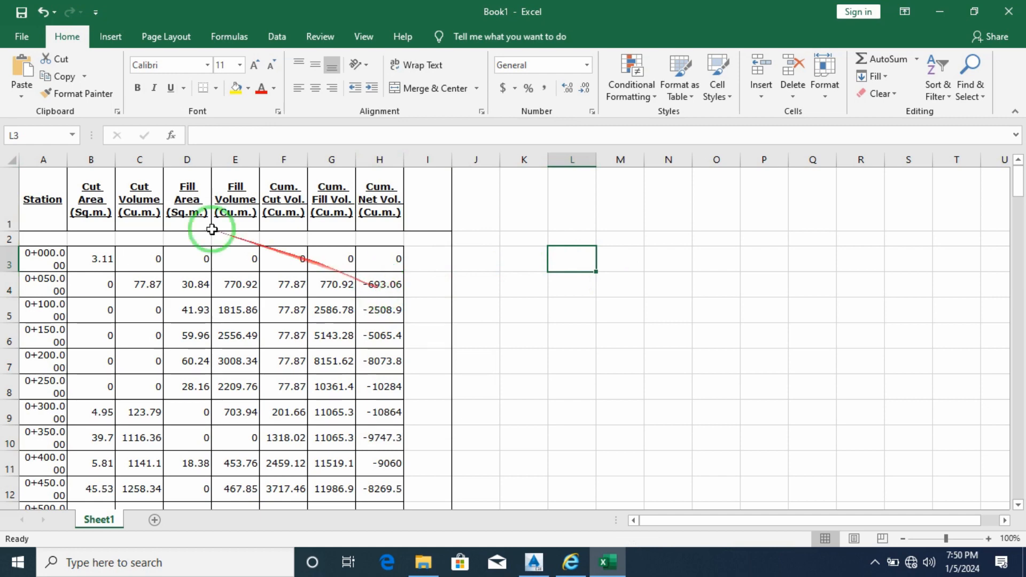
# Widen the Station column so each station fits on one line, and widen the Cut Area column
pyautogui.doubleClick(68, 161)
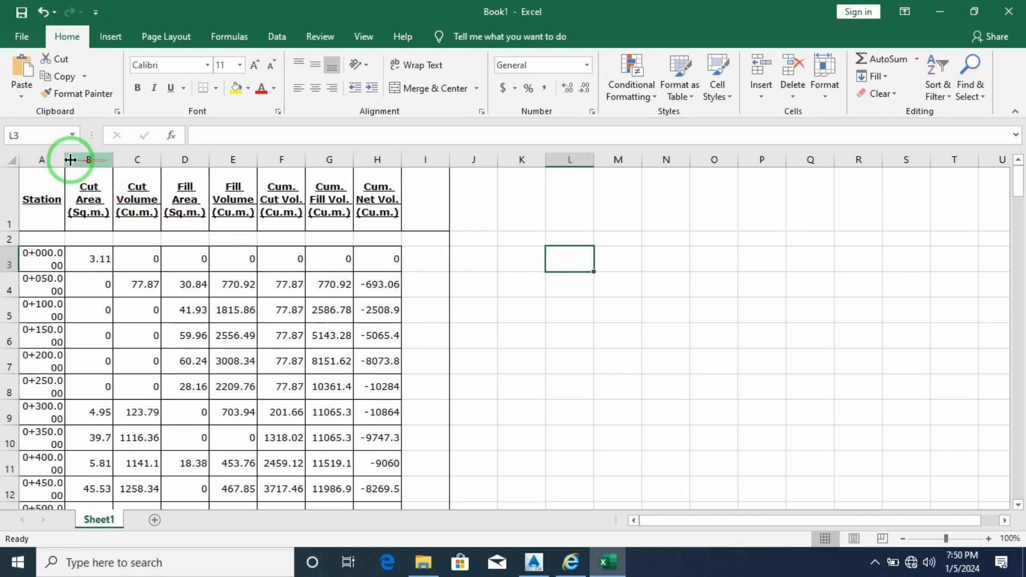
pyautogui.moveTo(65, 160); pyautogui.dragTo(92, 164)
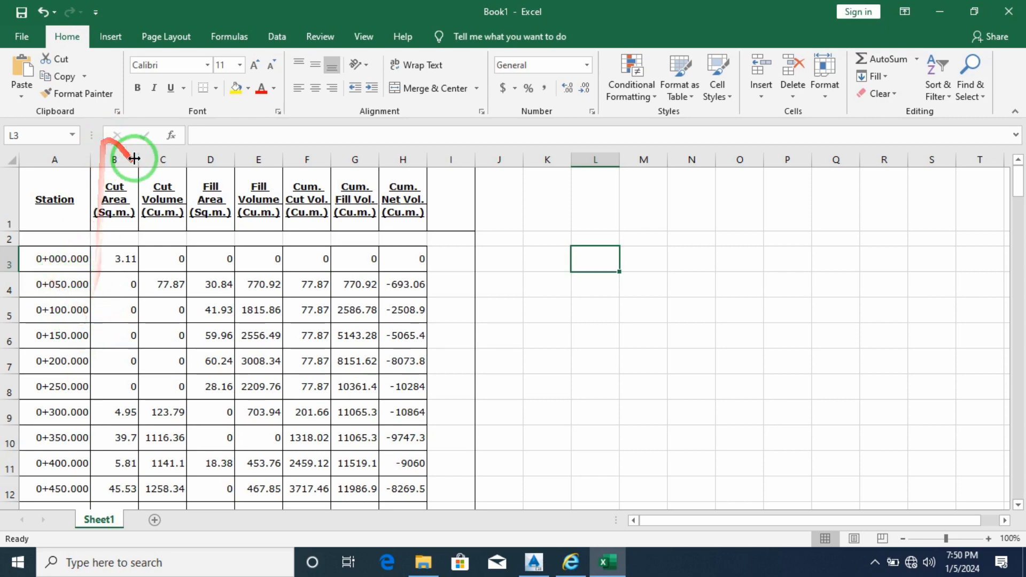
pyautogui.moveTo(139, 160); pyautogui.dragTo(161, 159)
# Examine the cumulative cut, fill and net volumes in the table's last row, at station 8+209.144
pyautogui.scroll(-15, 343, 264)
pyautogui.scroll(-20, 350, 263)
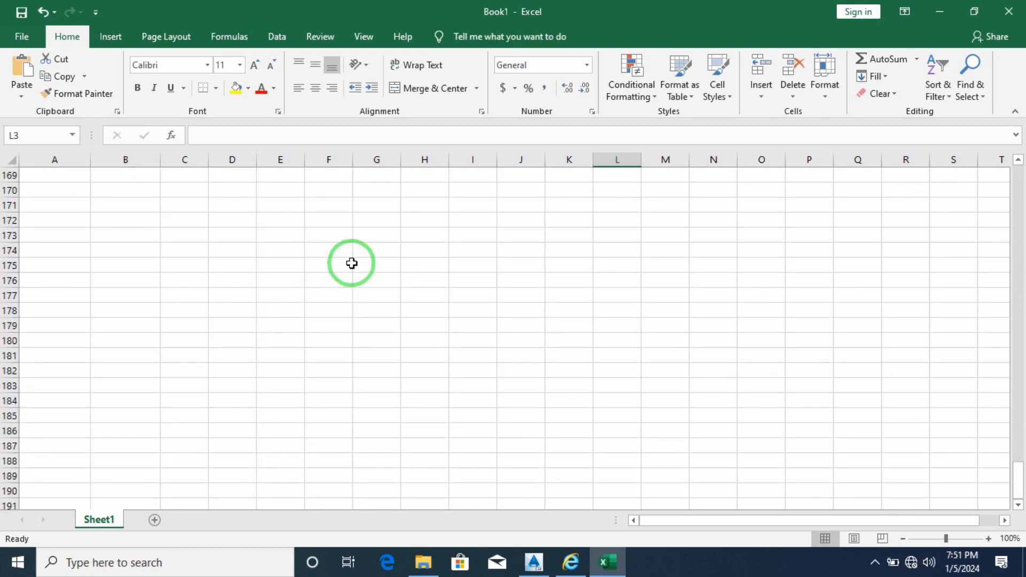
pyautogui.scroll(3, 352, 263)
pyautogui.click(430, 388)
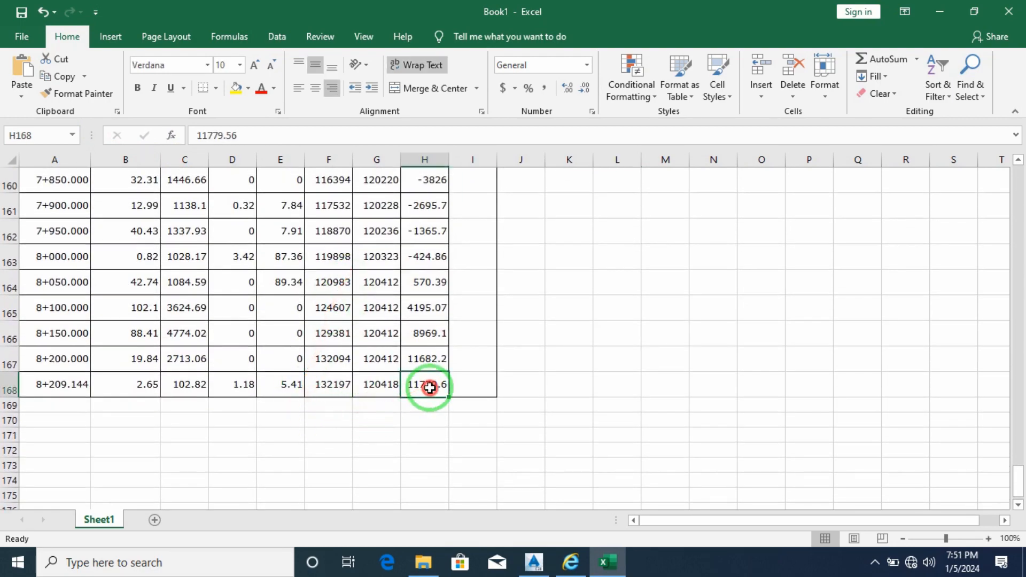
pyautogui.click(384, 392)
pyautogui.click(332, 390)
pyautogui.moveTo(387, 392); pyautogui.dragTo(338, 389)
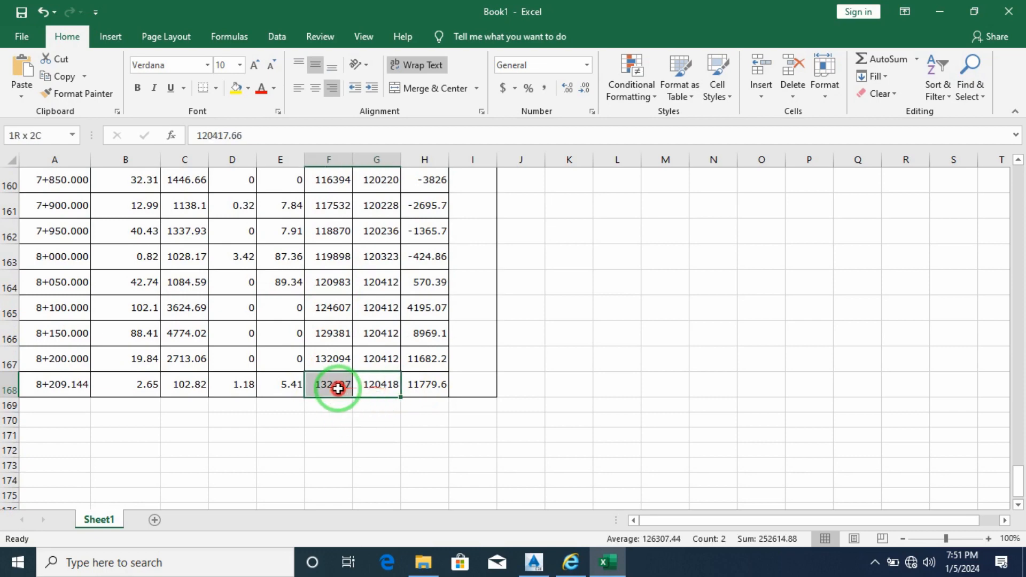
# Format the last table row, station 8+209.144, with bold white text on a black fill
pyautogui.moveTo(79, 386); pyautogui.dragTo(430, 389)
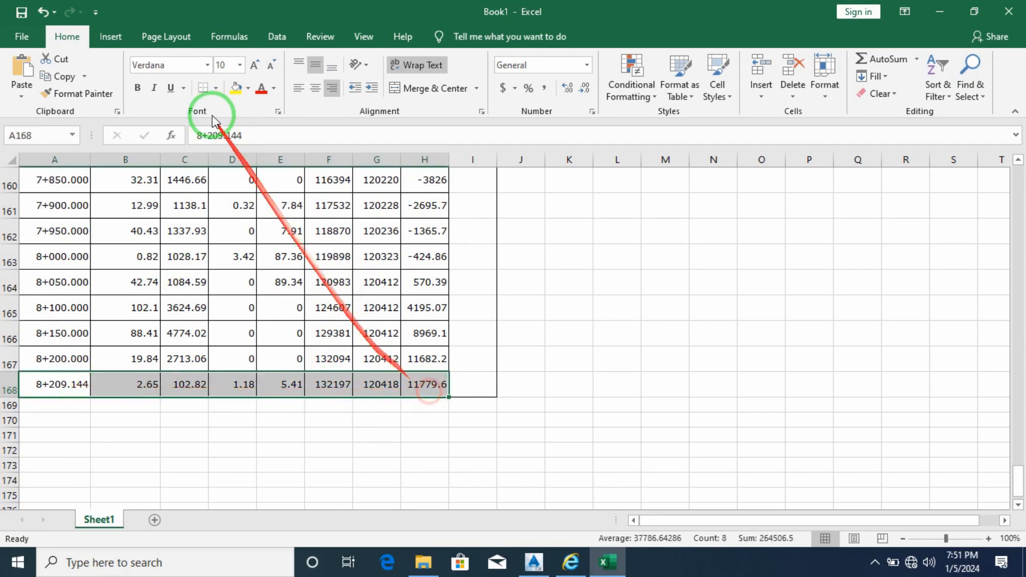
pyautogui.click(138, 88)
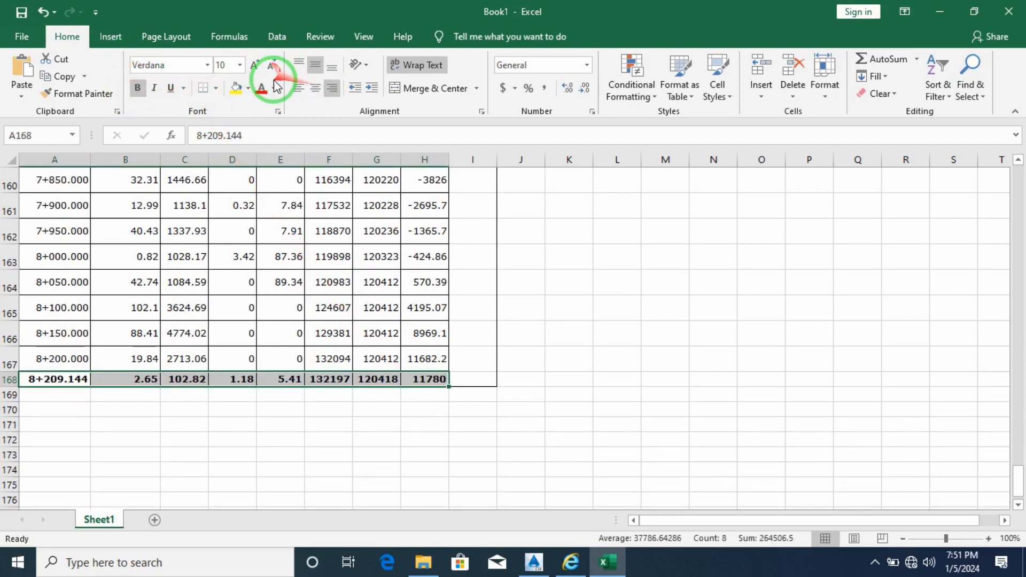
pyautogui.click(281, 99)
pyautogui.click(274, 137)
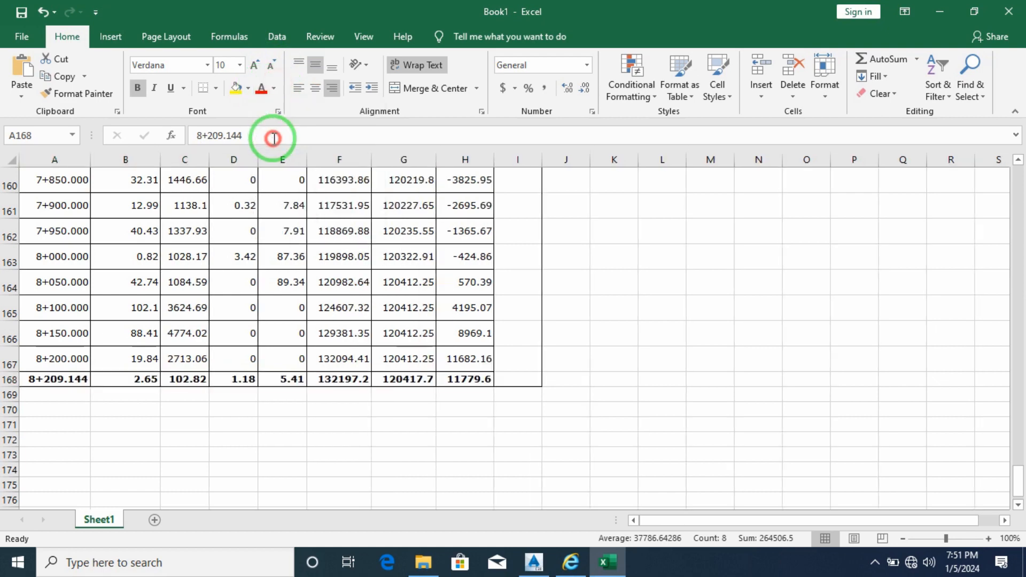
pyautogui.click(248, 89)
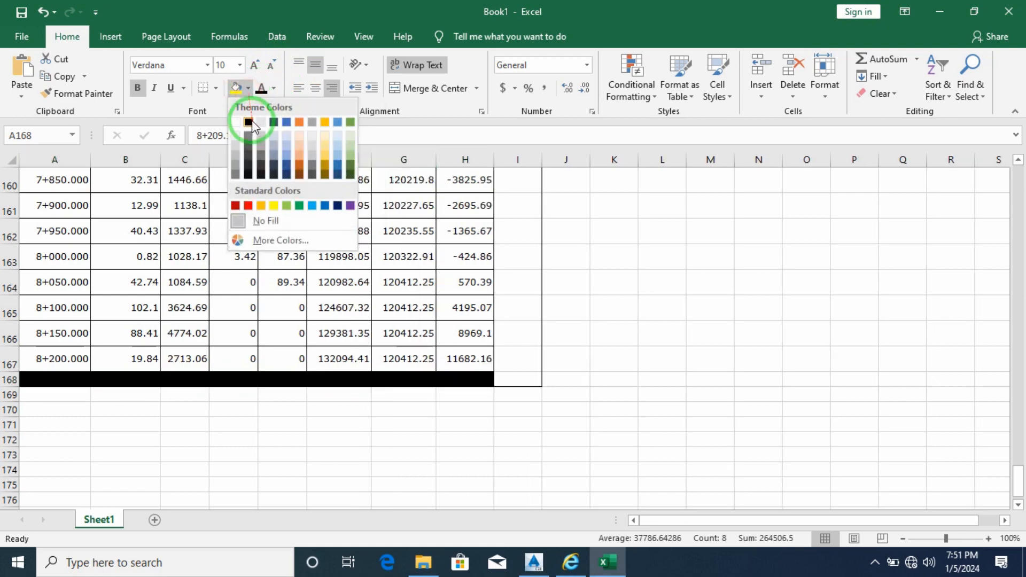
pyautogui.click(248, 140)
pyautogui.click(273, 88)
pyautogui.click(262, 140)
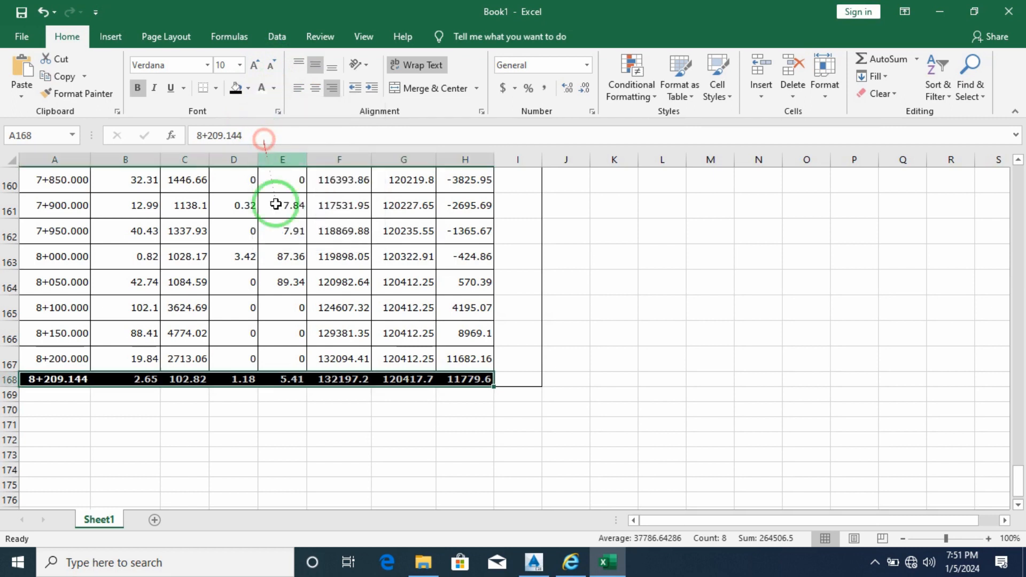
pyautogui.click(381, 473)
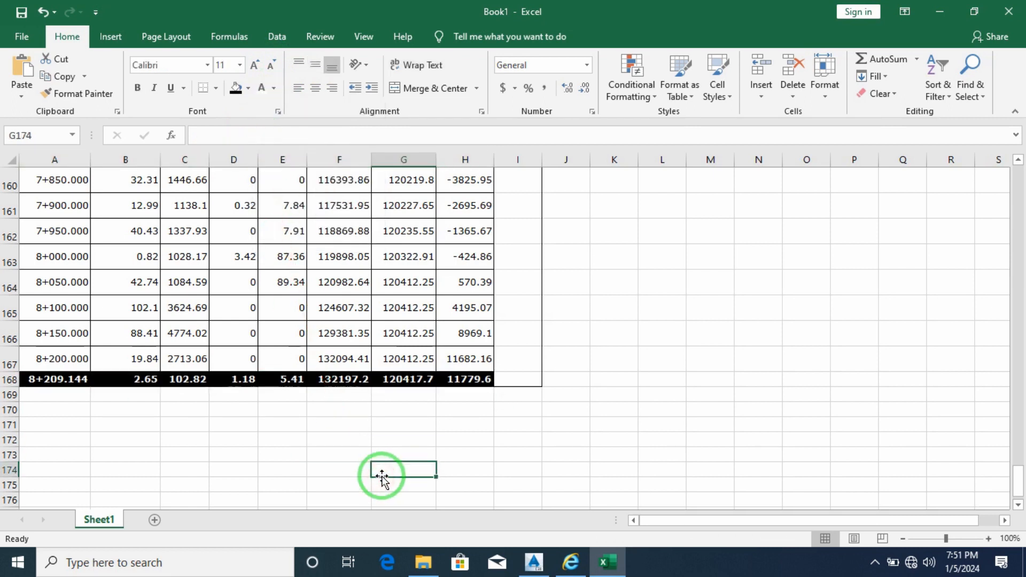